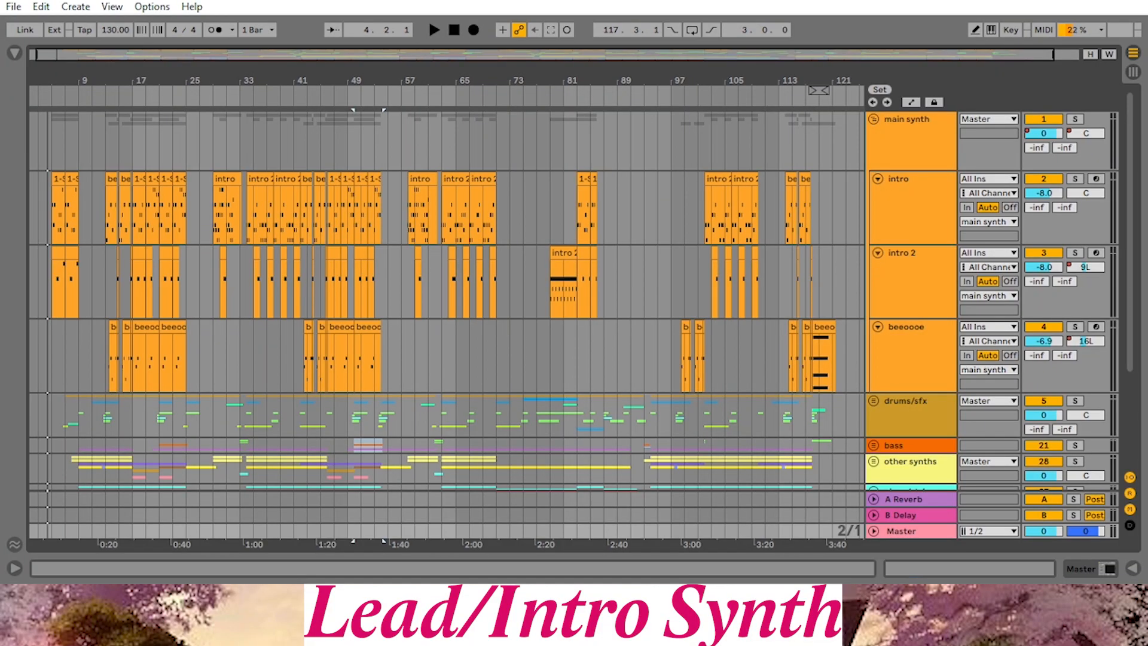
Solo the main synth group and play it back from bar 5, stopping at about bar 9
{"action": "left_click", "coordinate": [50, 156]}
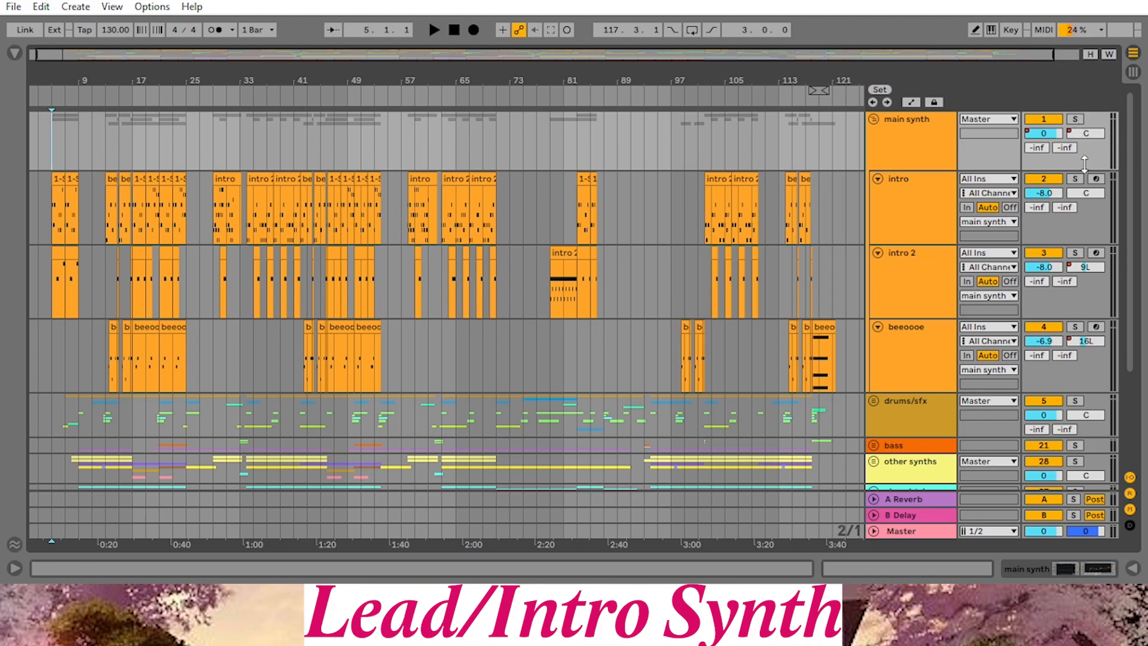
{"action": "left_click", "coordinate": [1075, 119]}
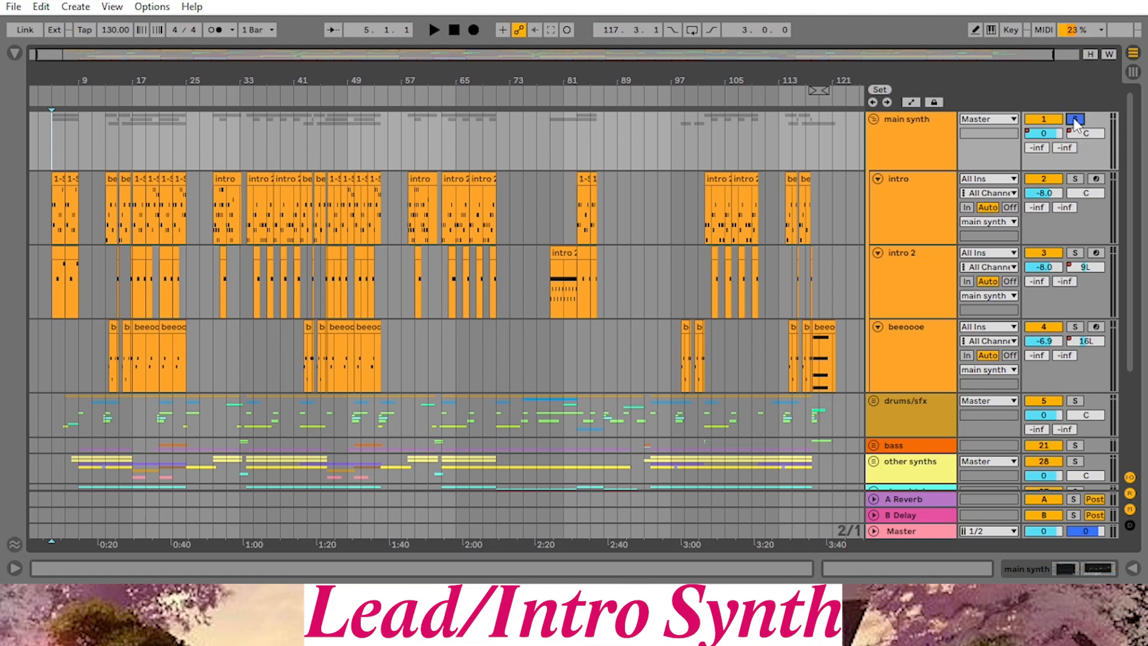
{"action": "left_click", "coordinate": [436, 30]}
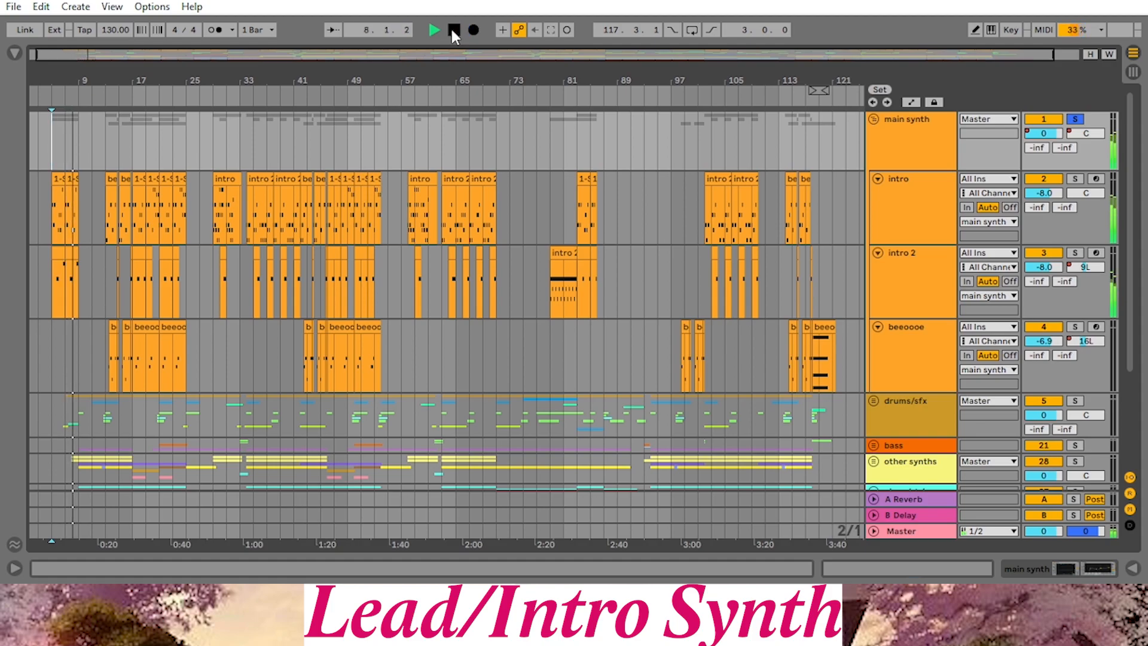
{"action": "left_click", "coordinate": [452, 29]}
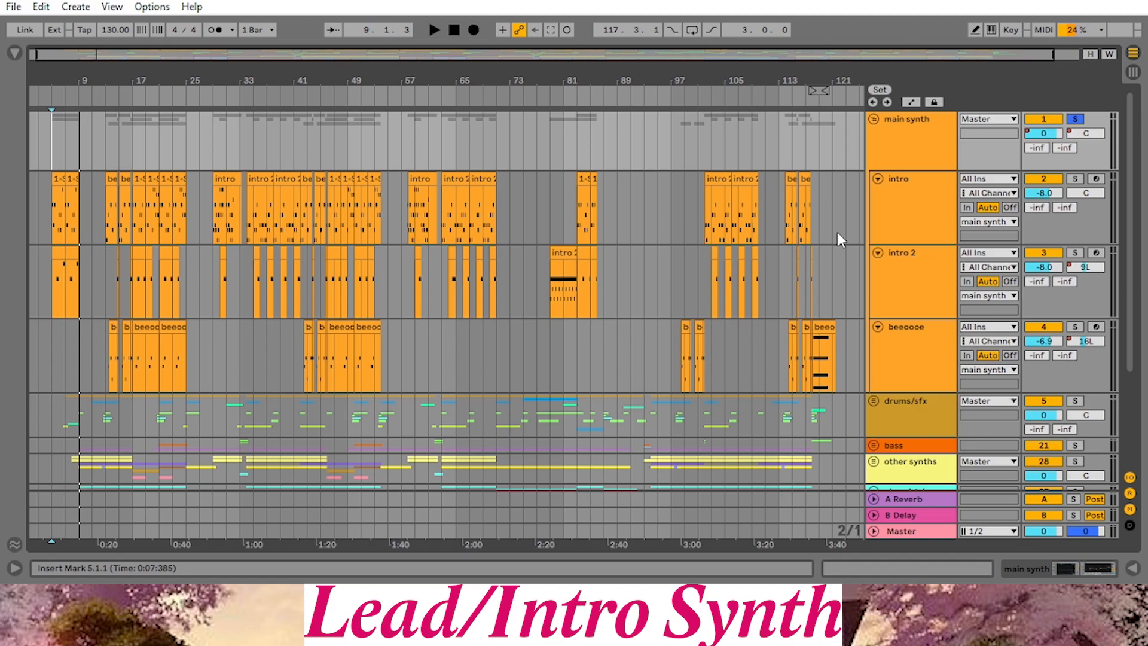
Open the Serum instrument window of the intro track
{"action": "double_click", "coordinate": [913, 209]}
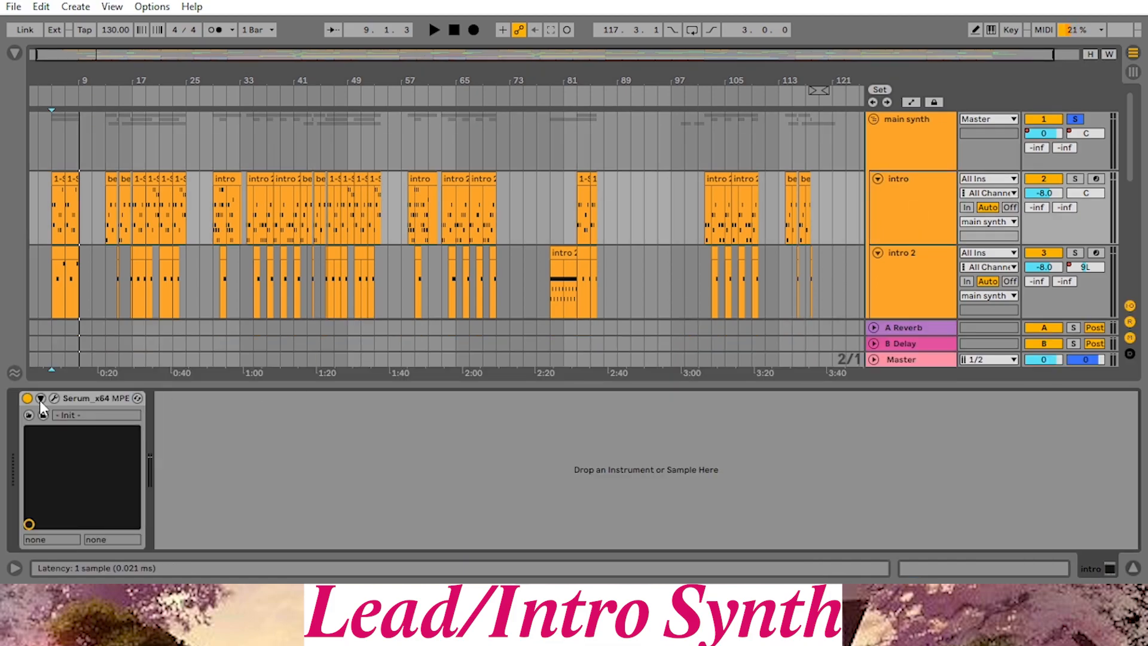
{"action": "left_click", "coordinate": [55, 399]}
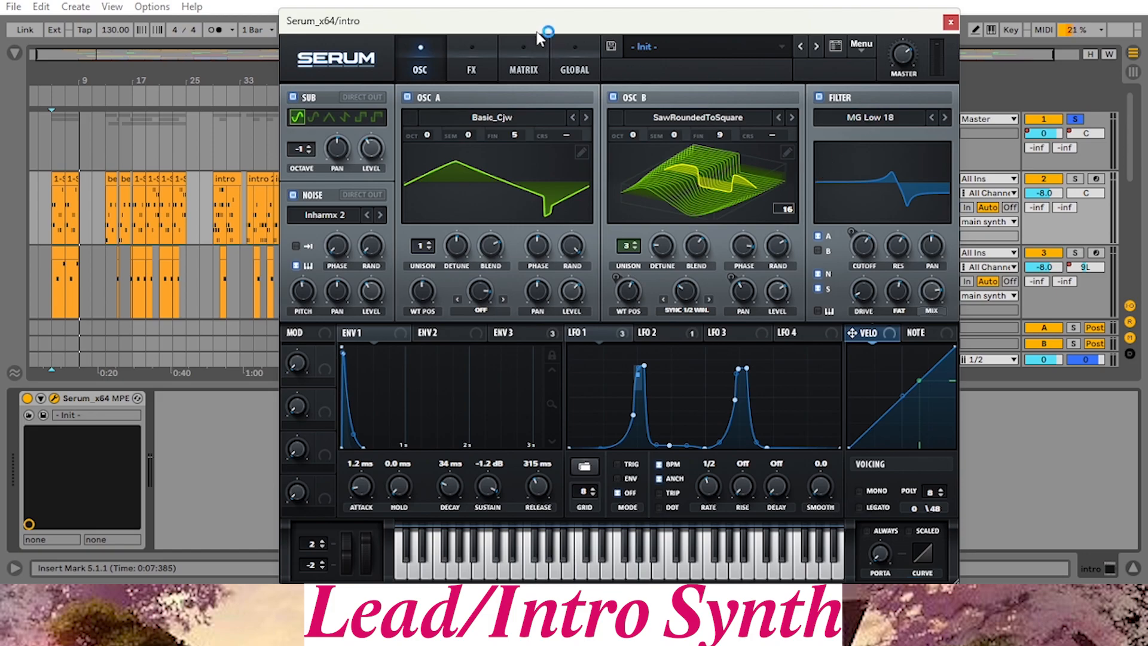
{"action": "left_click_drag", "start_coordinate": [535, 23], "coordinate": [533, 34]}
Play the intro part from bar 5 with the Serum window open, stop playback, and reposition the window
{"action": "left_click", "coordinate": [49, 99]}
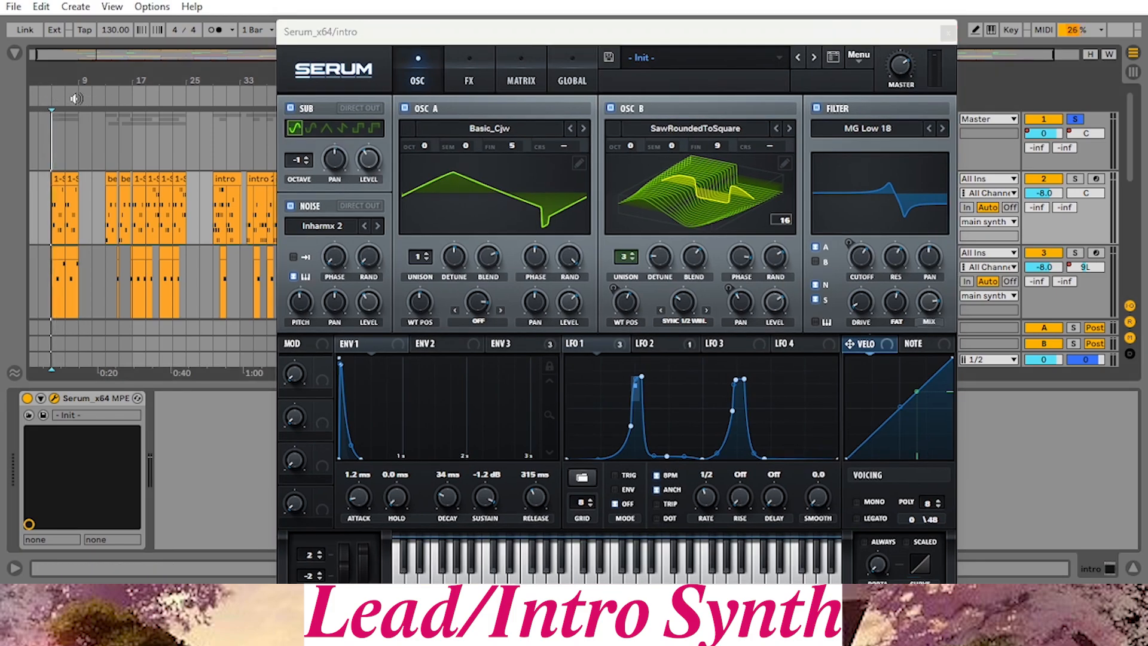
{"action": "key", "text": "space"}
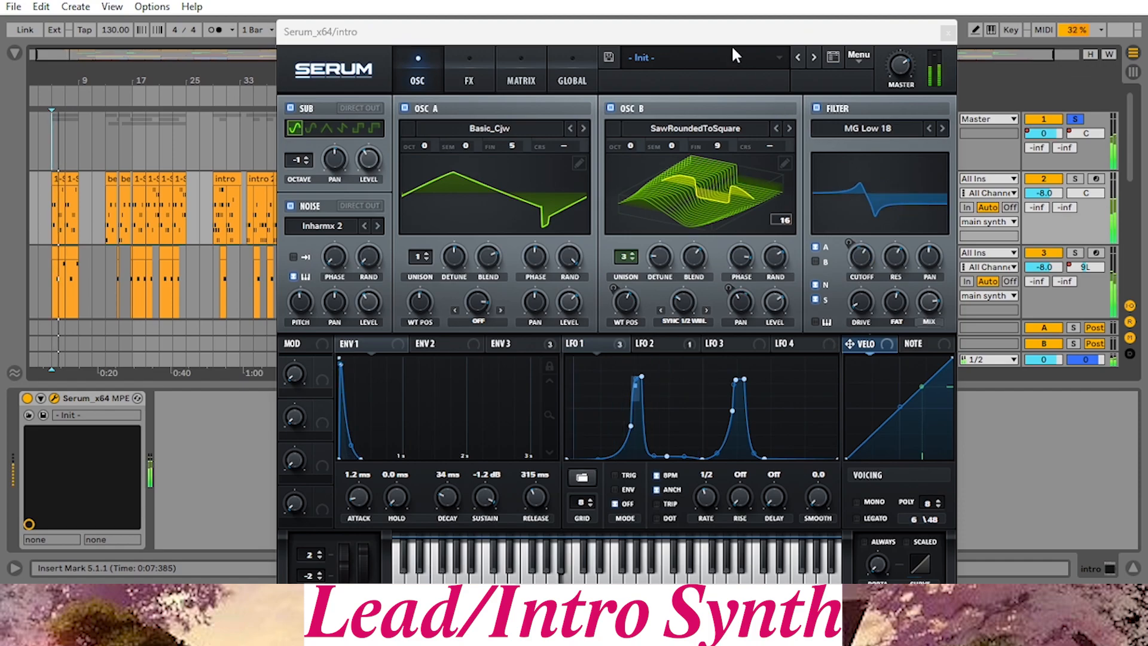
{"action": "left_click_drag", "start_coordinate": [723, 33], "coordinate": [680, 112]}
{"action": "left_click", "coordinate": [492, 70]}
{"action": "key", "text": "space"}
{"action": "left_click_drag", "start_coordinate": [545, 111], "coordinate": [546, 54]}
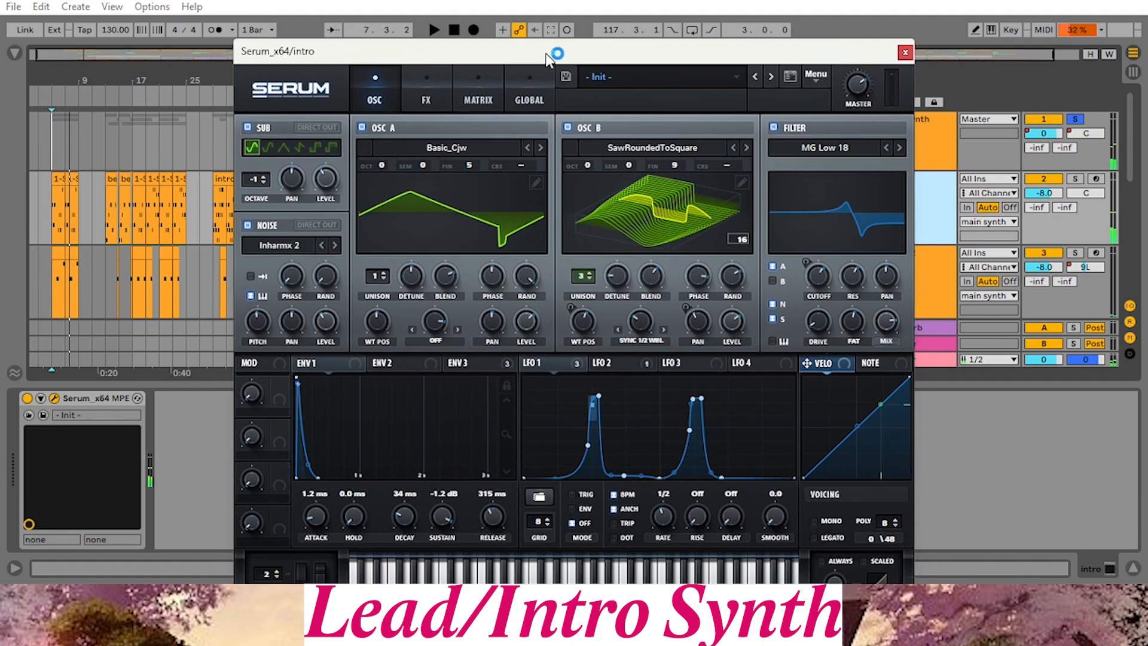
Examine the LFO 2, LFO 1 and ENV 3 modulation shapes and targets in the intro track's Serum patch
{"action": "left_click", "coordinate": [592, 366]}
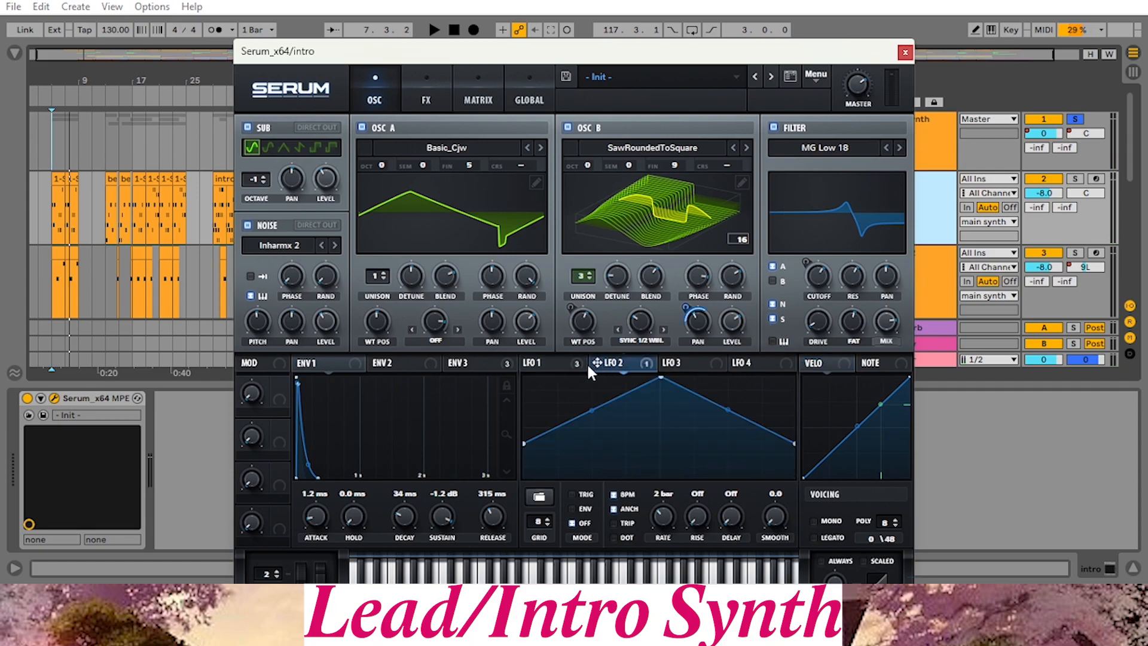
{"action": "left_click", "coordinate": [562, 365]}
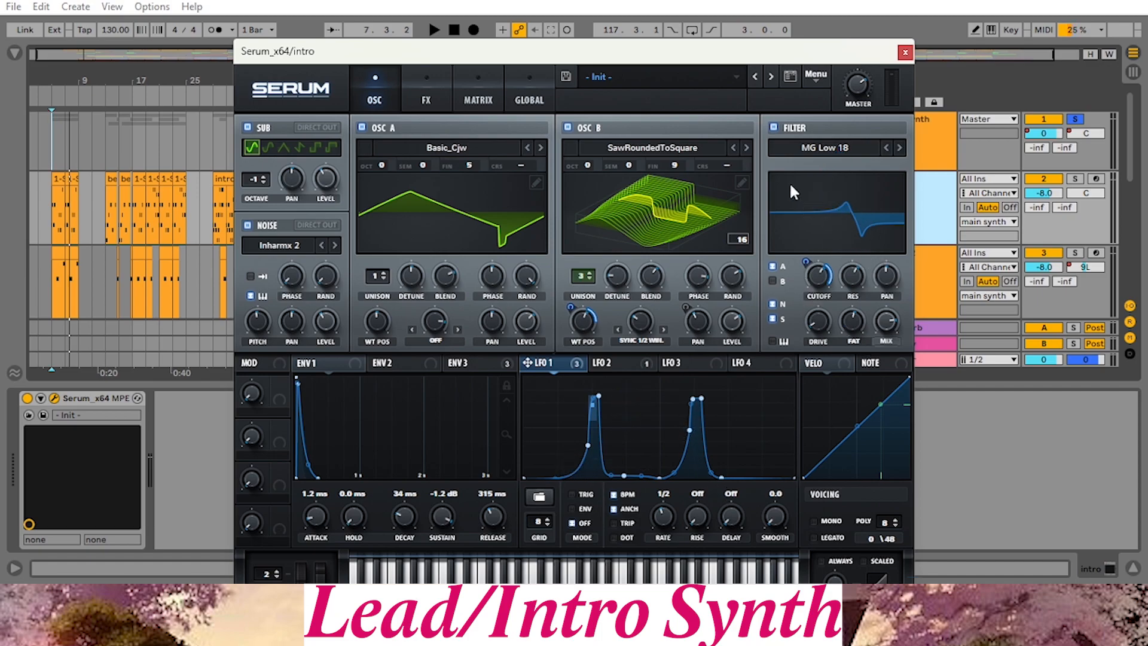
{"action": "left_click", "coordinate": [453, 368]}
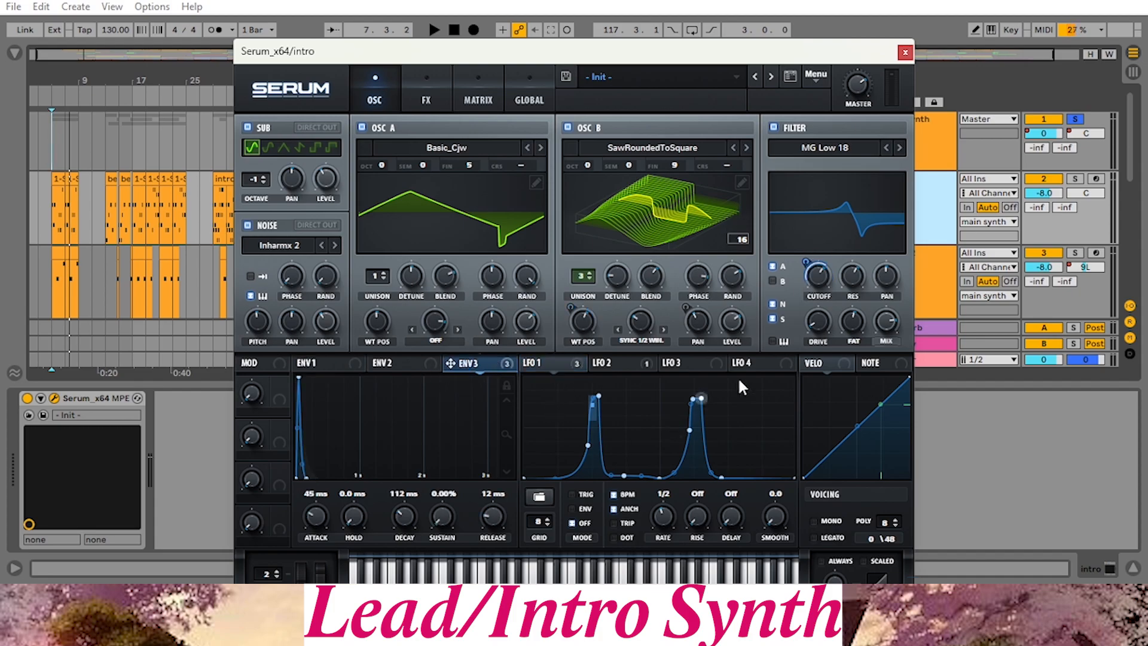
Examine the intro patch's full effects chain from delay to filter, comparing it with the oscillator page
{"action": "left_click", "coordinate": [422, 93]}
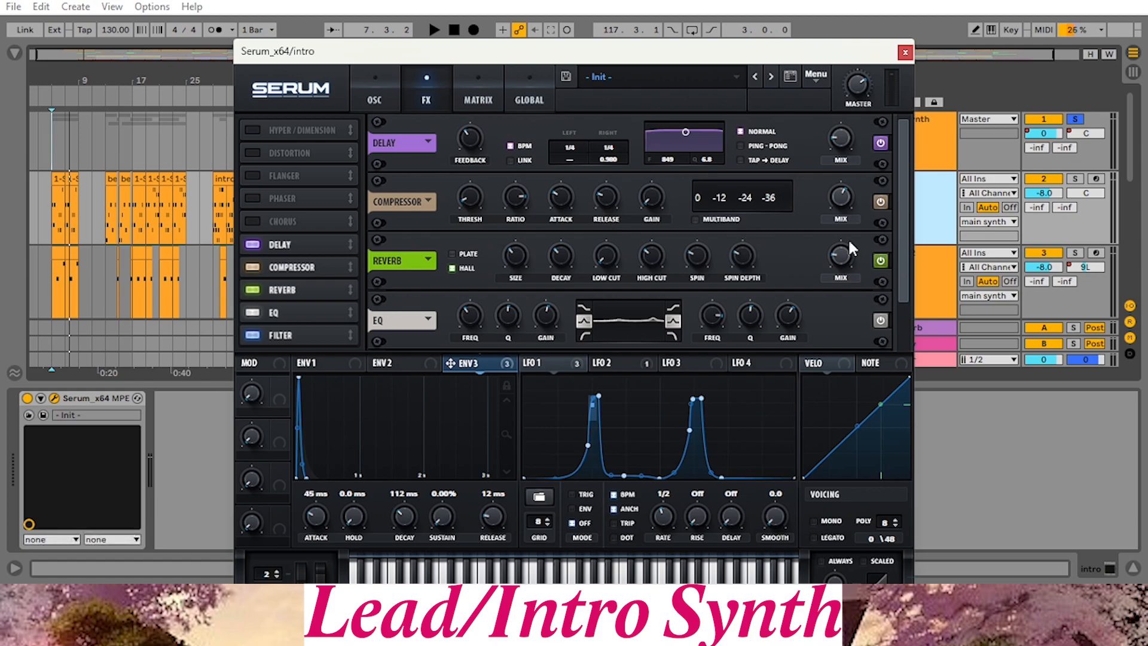
{"action": "scroll", "coordinate": [906, 230], "scroll_direction": "down", "scroll_amount": 1}
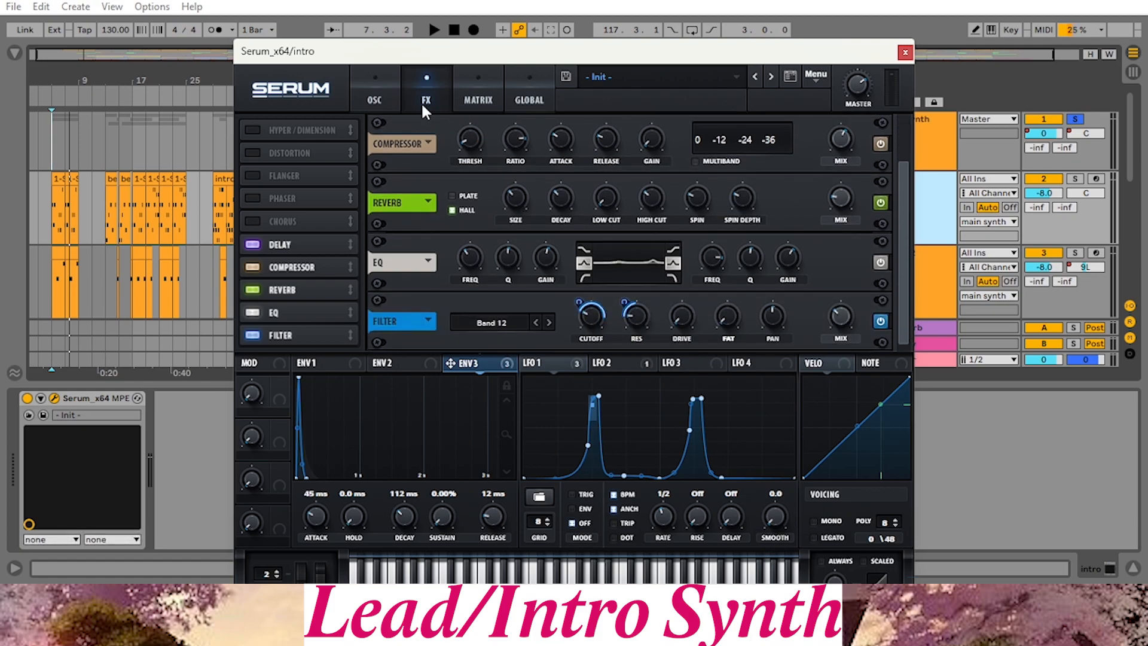
{"action": "left_click", "coordinate": [374, 95]}
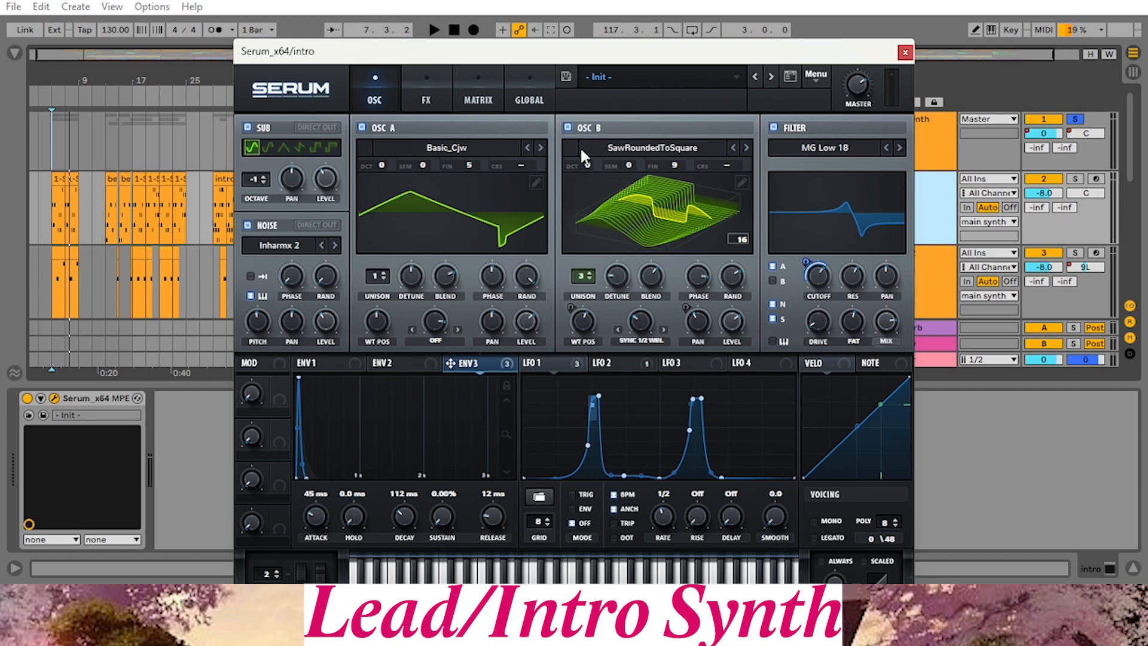
{"action": "left_click", "coordinate": [419, 84]}
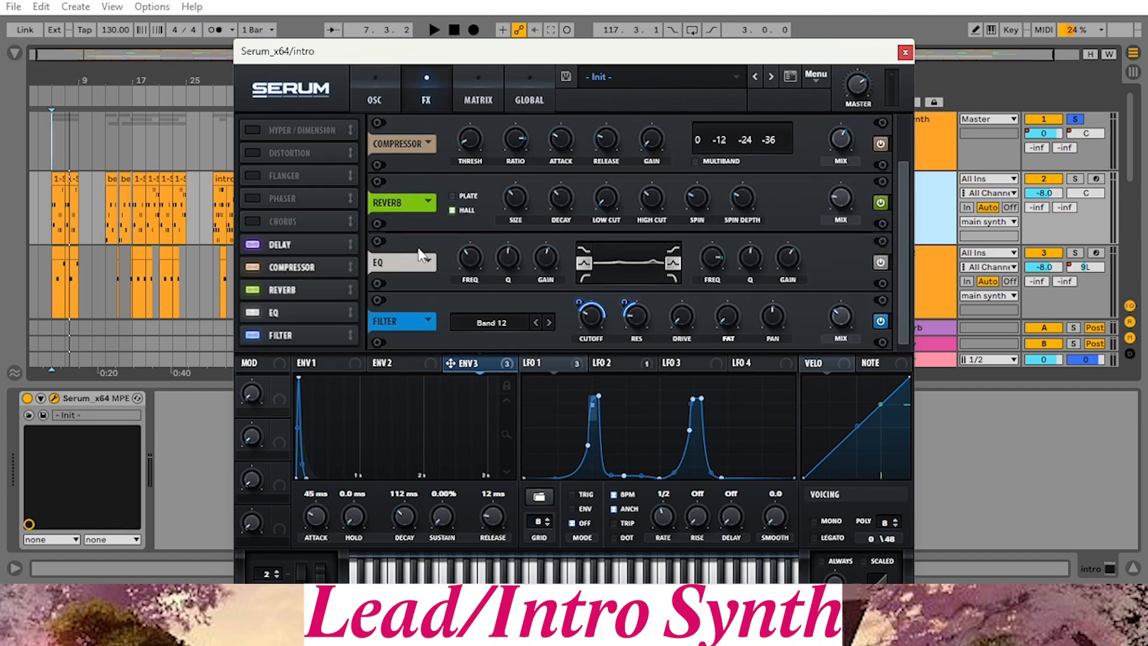
{"action": "left_click_drag", "start_coordinate": [898, 168], "coordinate": [900, 114]}
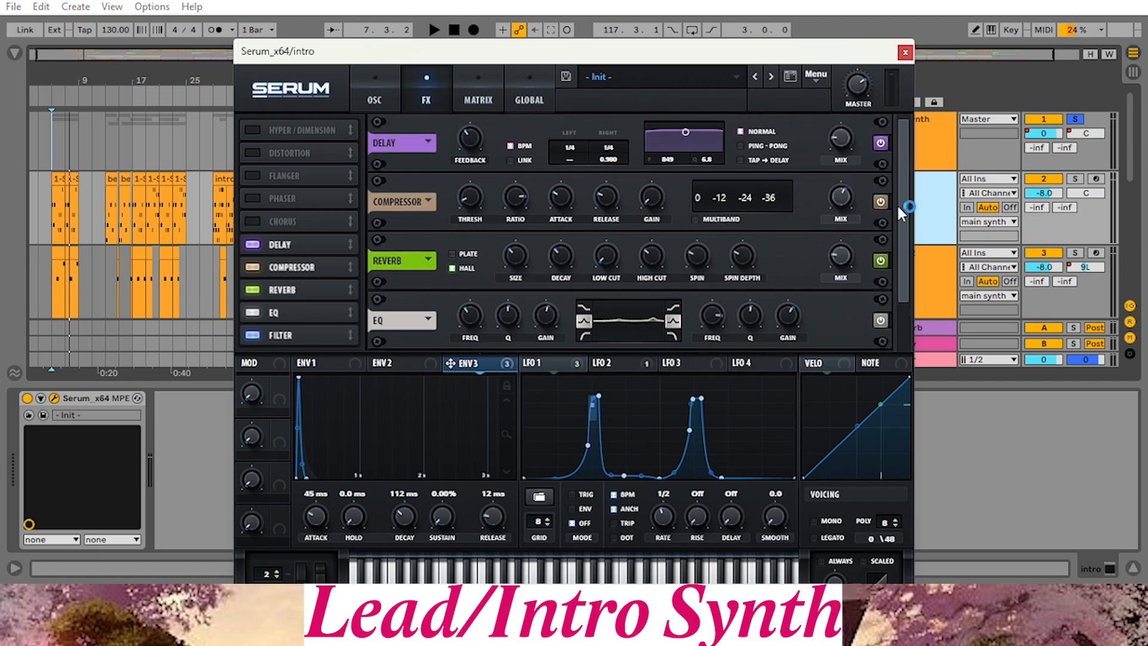
{"action": "left_click_drag", "start_coordinate": [898, 209], "coordinate": [904, 278]}
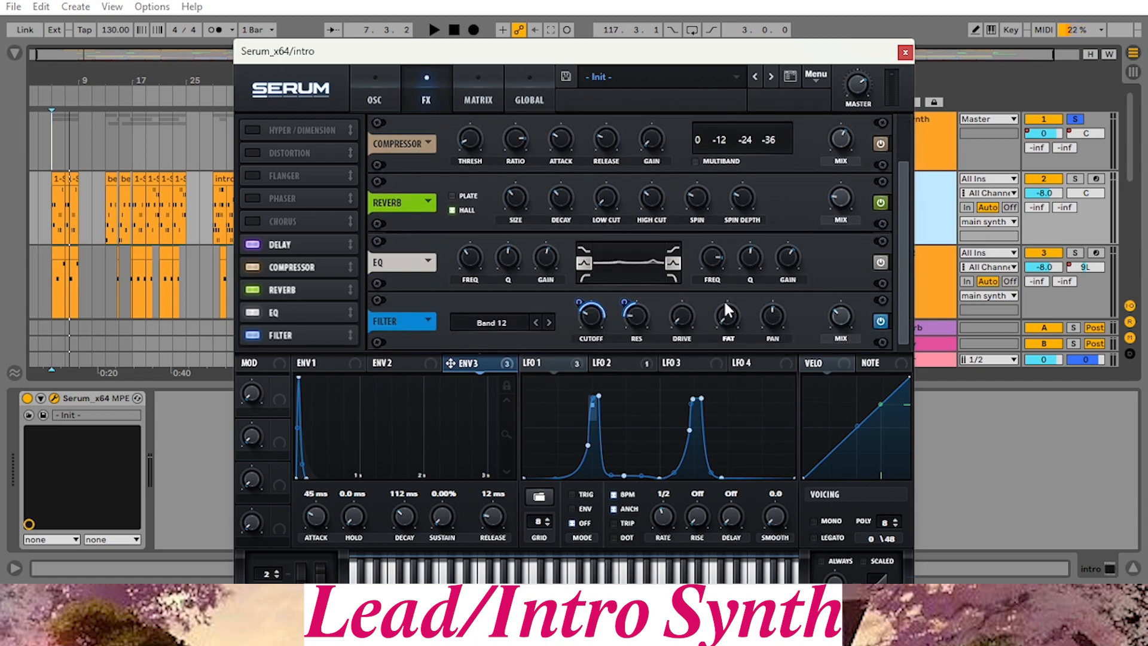
{"action": "left_click", "coordinate": [375, 93]}
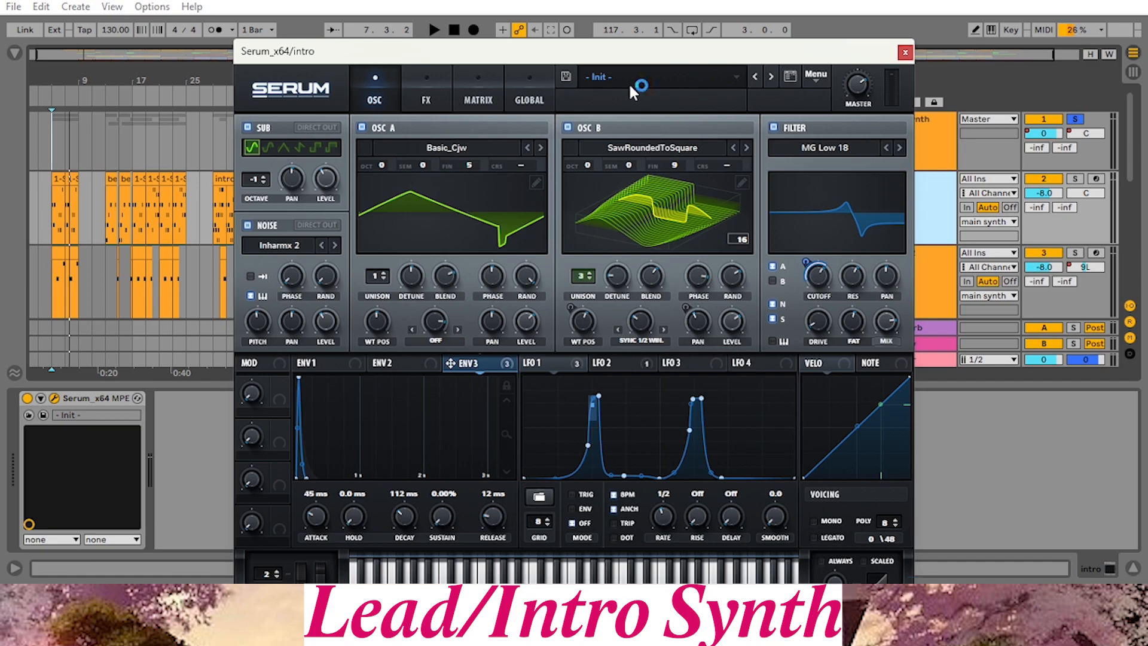
Move the Serum window clear of the track headers, replay a short stretch of the intro part, and stop
{"action": "left_click_drag", "start_coordinate": [800, 60], "coordinate": [812, 86]}
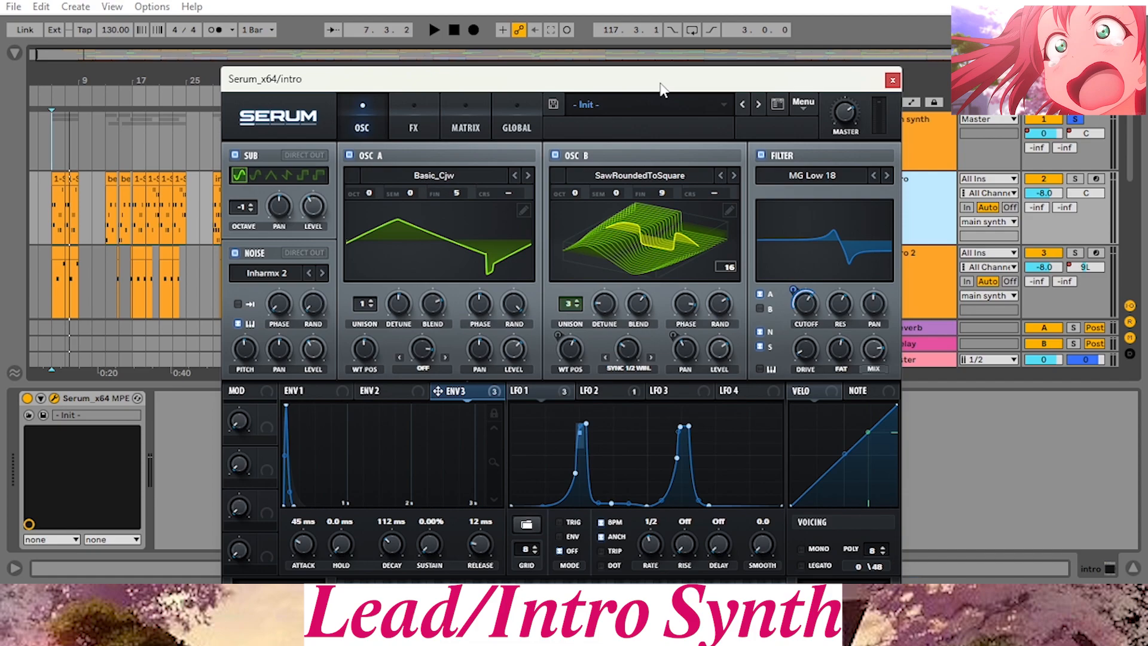
{"action": "left_click_drag", "start_coordinate": [664, 89], "coordinate": [650, 99]}
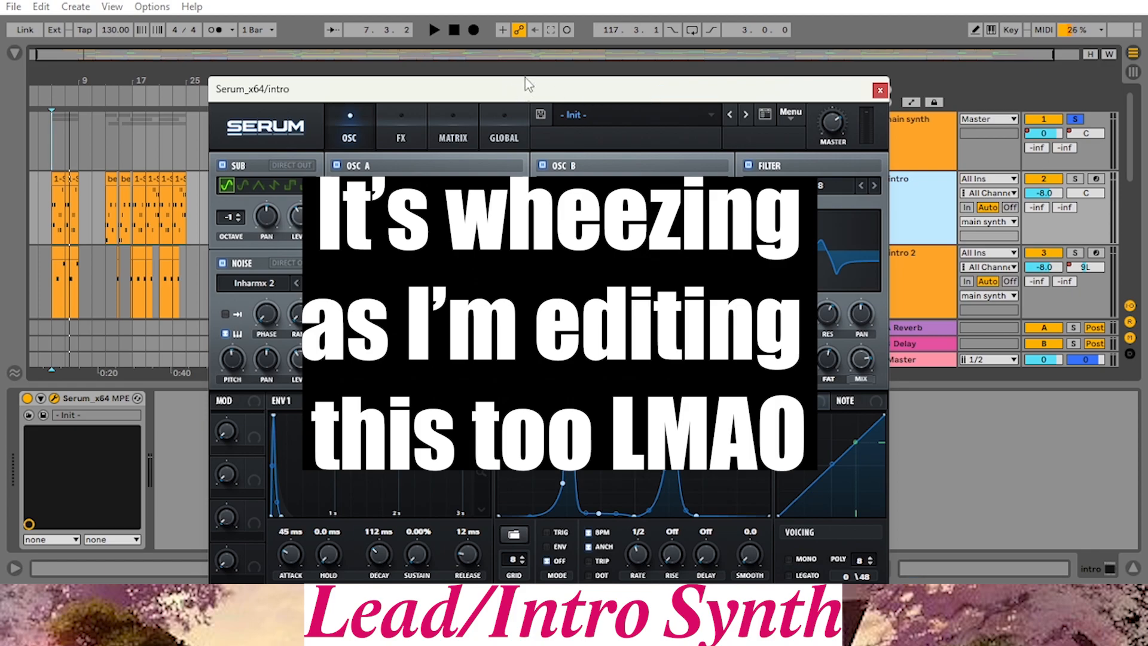
{"action": "left_click_drag", "start_coordinate": [517, 91], "coordinate": [493, 86]}
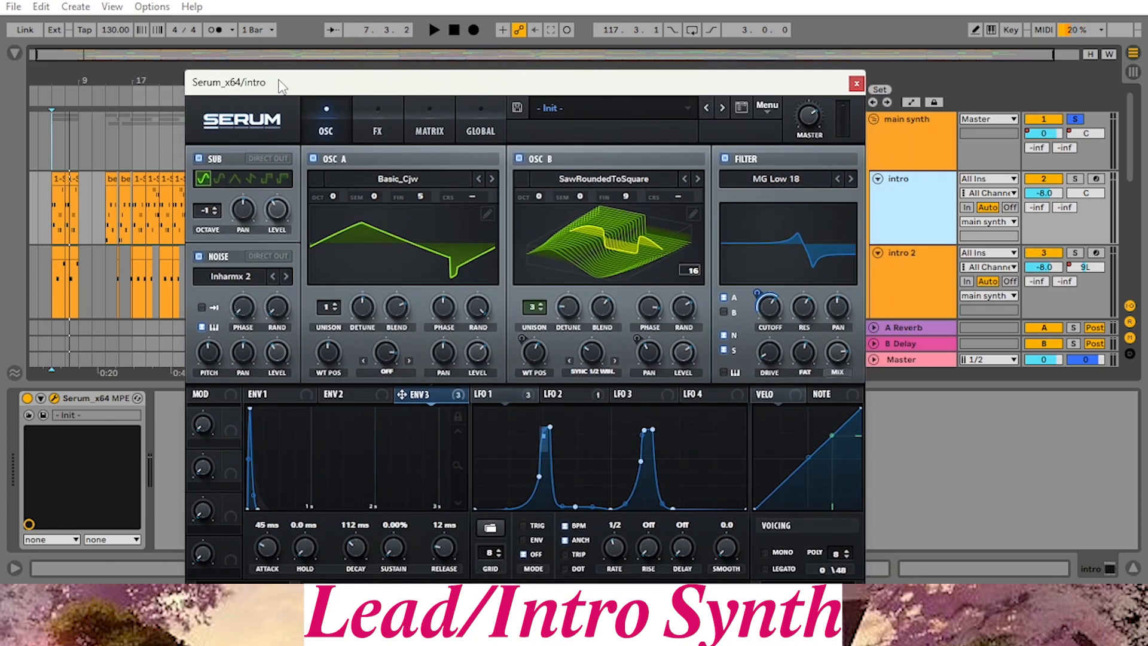
{"action": "left_click_drag", "start_coordinate": [282, 84], "coordinate": [264, 89]}
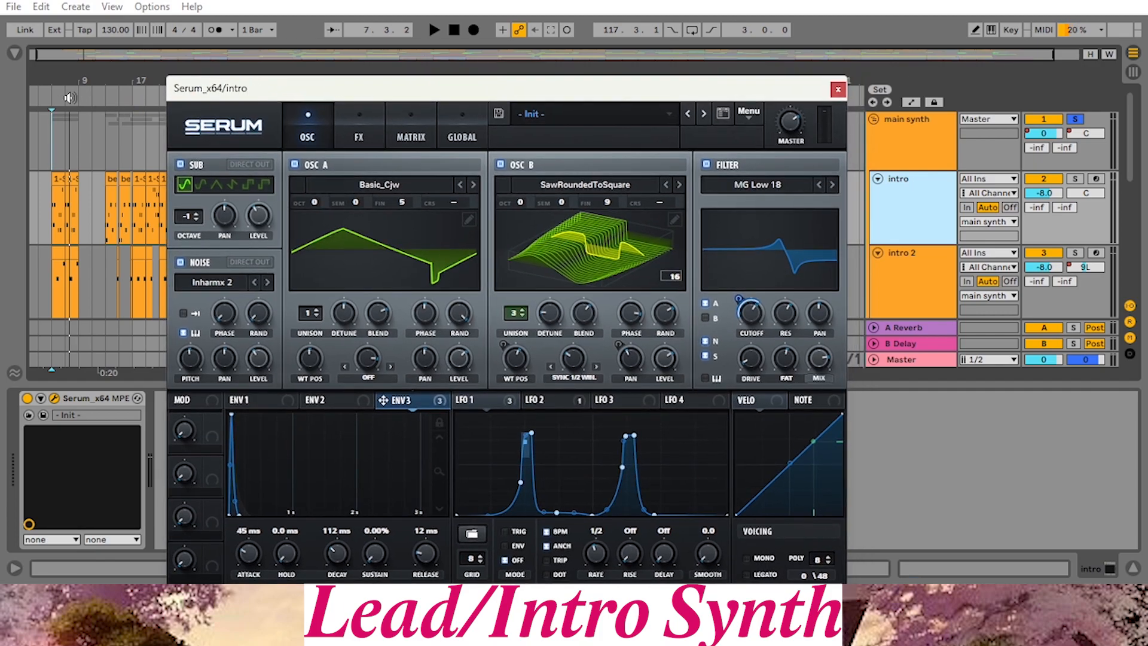
{"action": "left_click", "coordinate": [70, 98]}
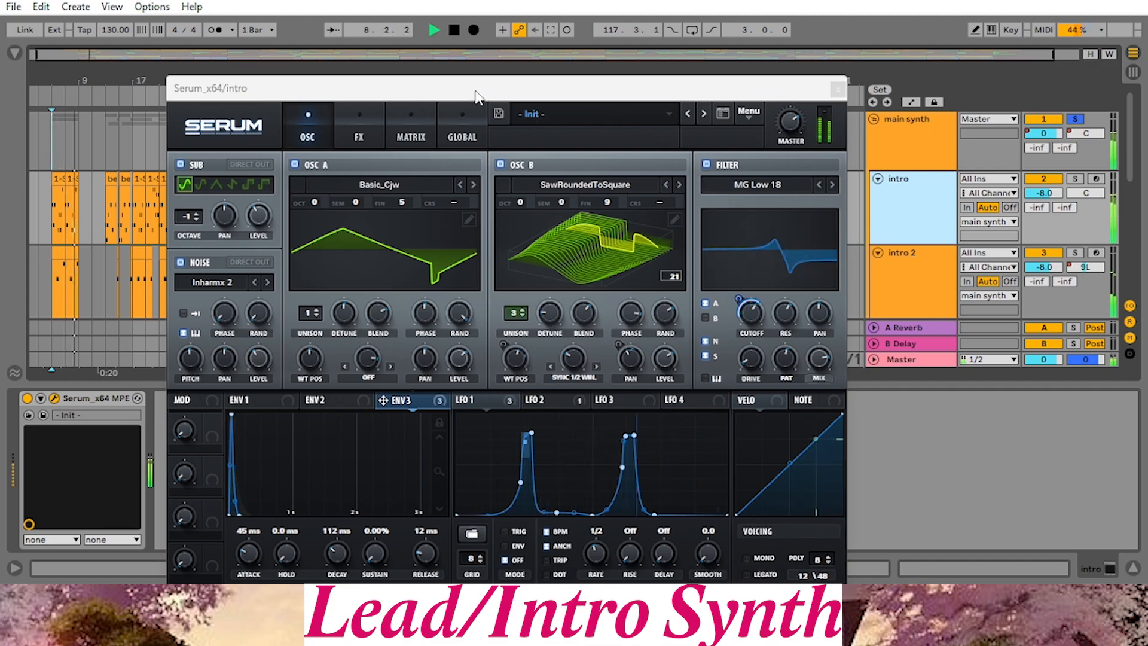
{"action": "left_click", "coordinate": [452, 30]}
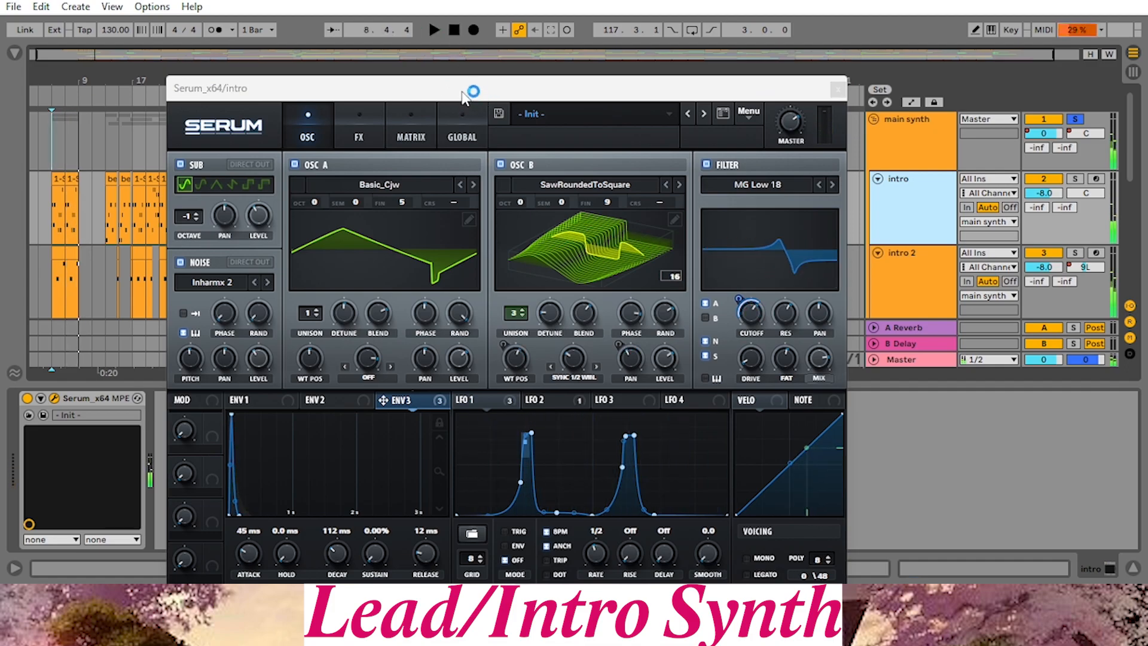
Select the intro 2 track and open its Serum instrument window
{"action": "left_click", "coordinate": [903, 277]}
{"action": "left_click", "coordinate": [57, 256]}
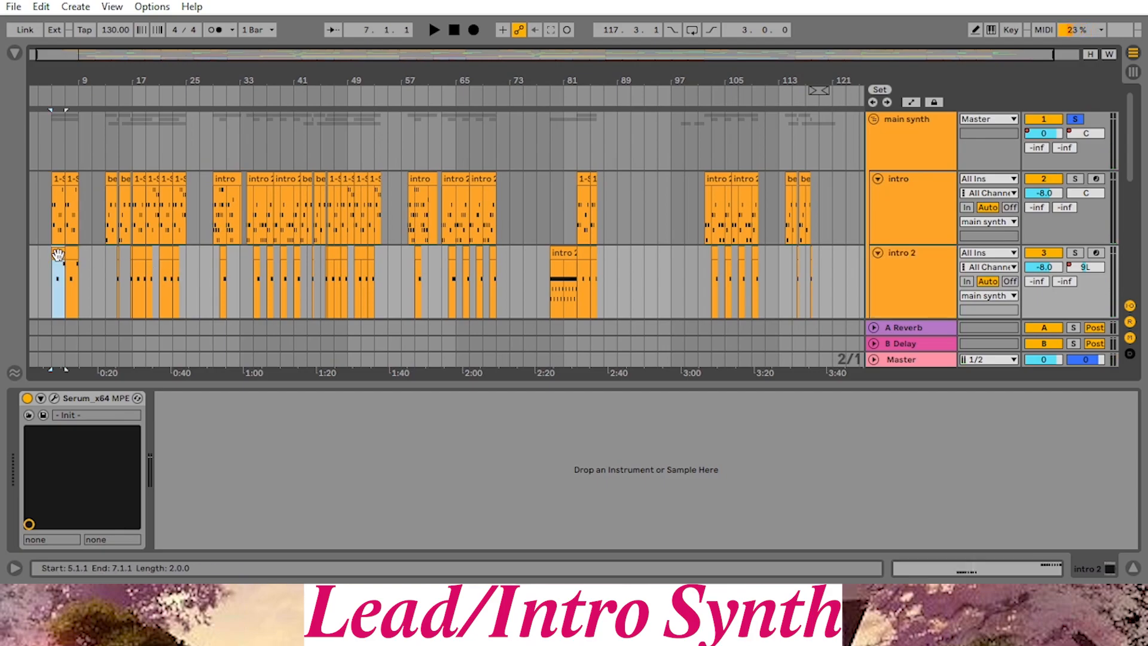
{"action": "left_click", "coordinate": [863, 272]}
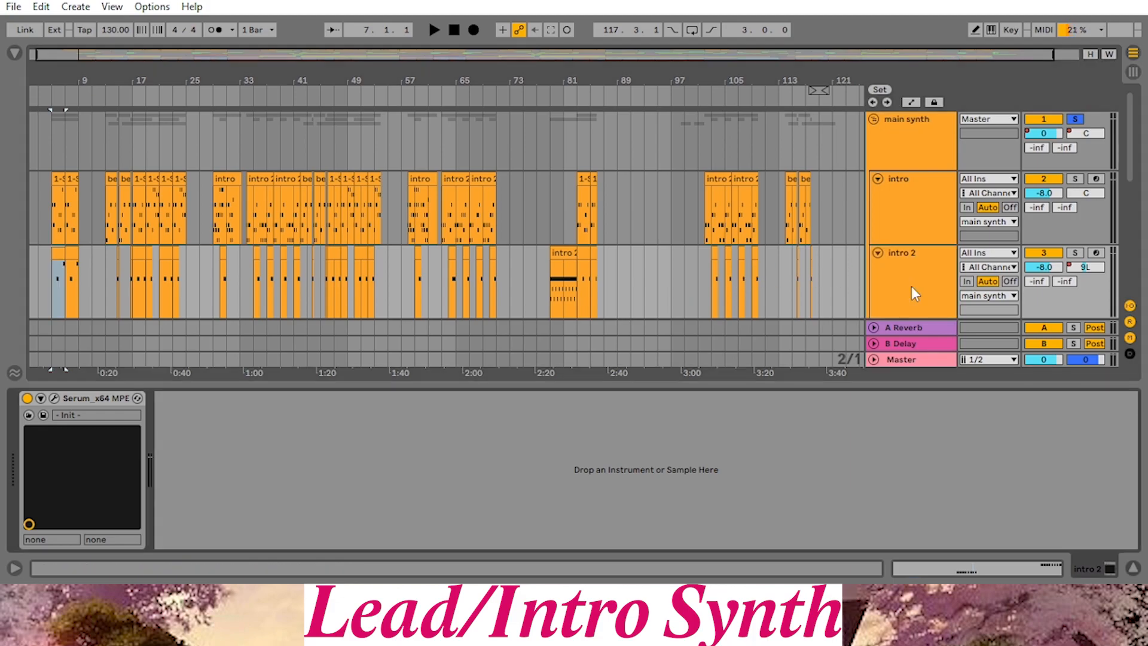
{"action": "left_click", "coordinate": [55, 398]}
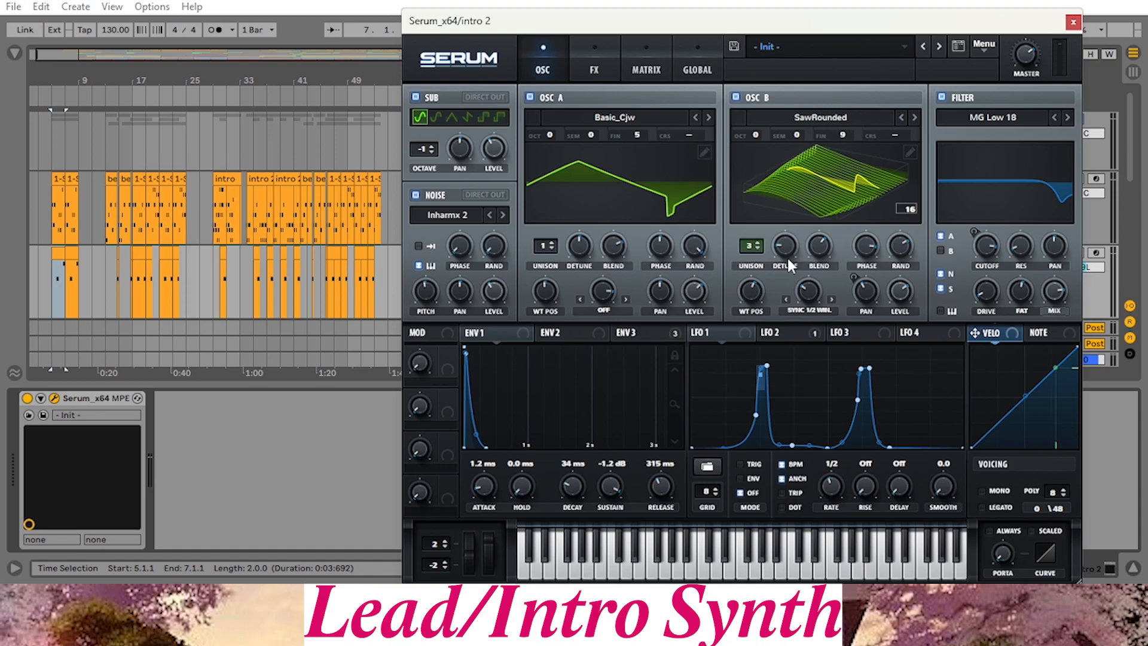
Examine the intro 2 patch's effects chain, LFO 2, LFO 1 and ENV 3 modulation, and oscillator page
{"action": "left_click", "coordinate": [594, 66]}
{"action": "left_click_drag", "start_coordinate": [1071, 164], "coordinate": [1072, 268]}
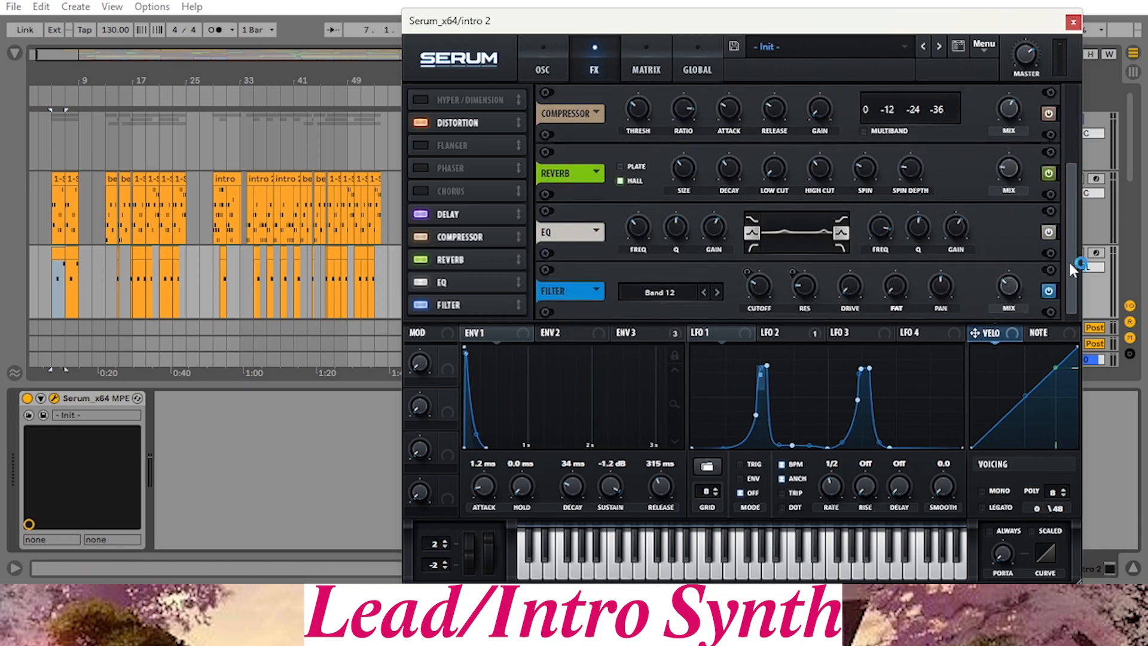
{"action": "left_click", "coordinate": [786, 330]}
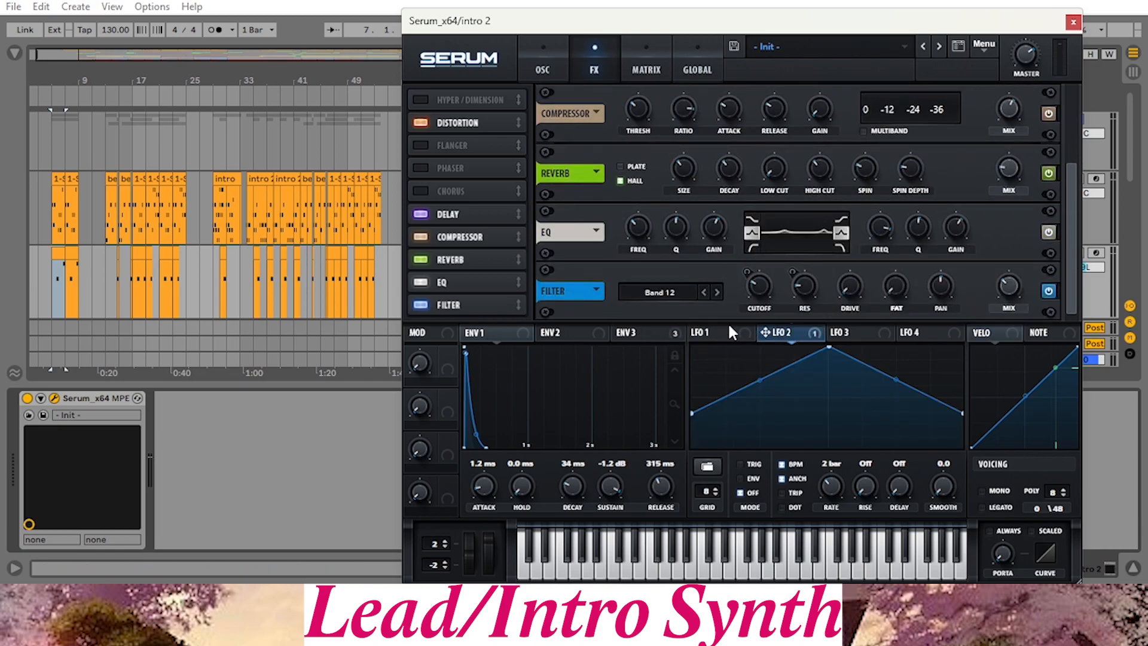
{"action": "left_click", "coordinate": [736, 335]}
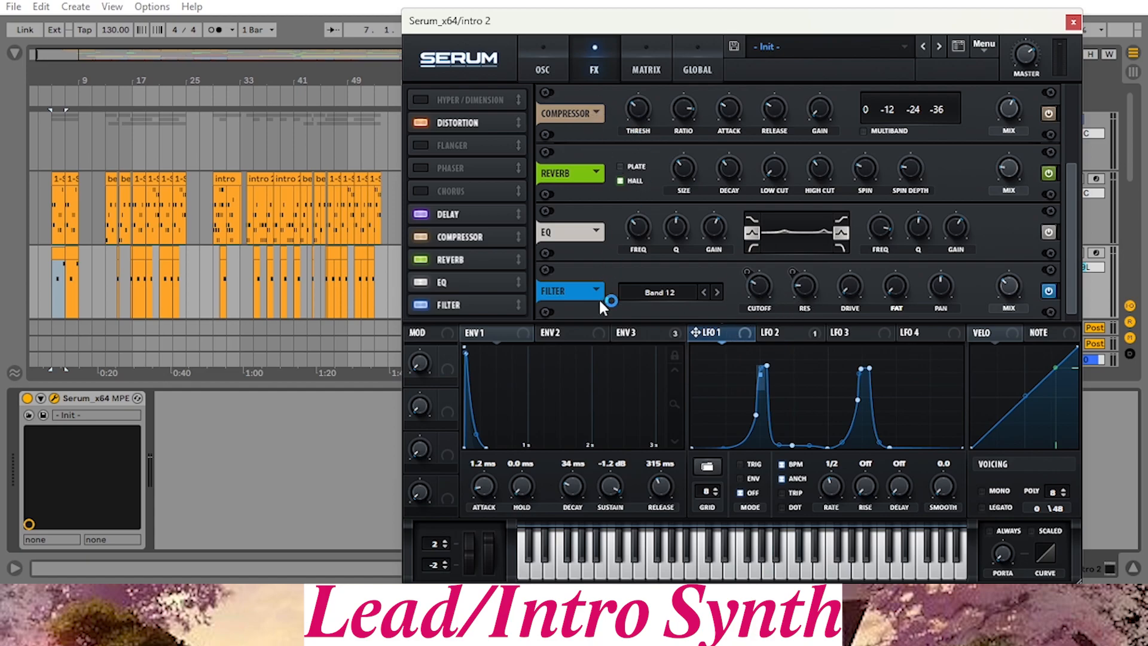
{"action": "left_click", "coordinate": [672, 332]}
{"action": "left_click", "coordinate": [549, 70]}
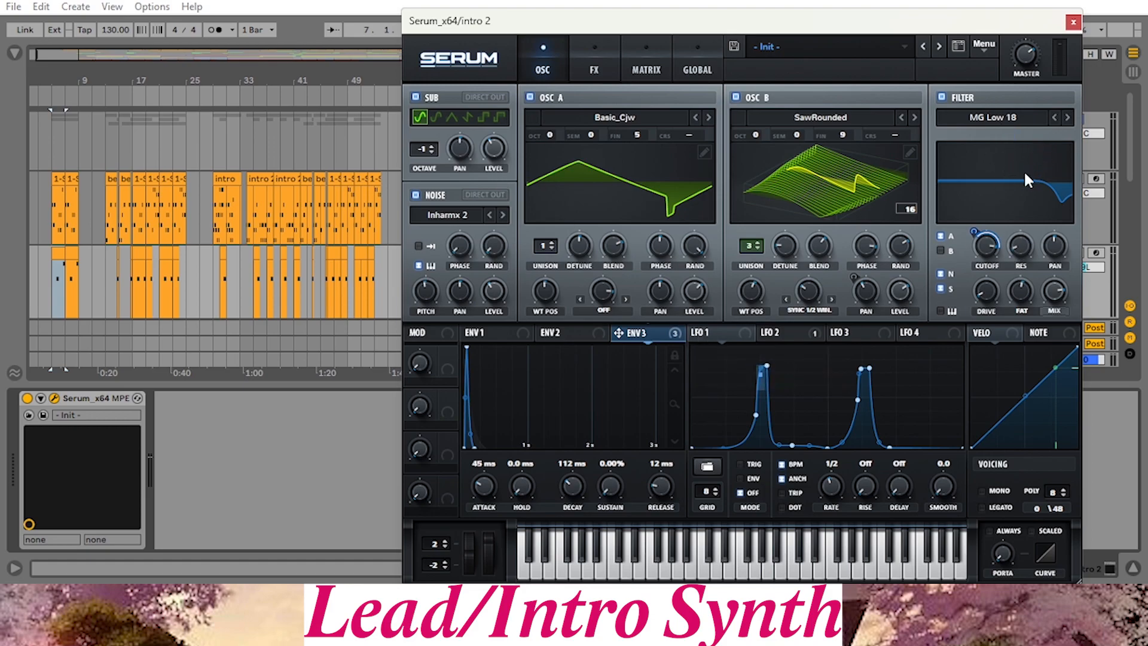
Close the intro 2 Serum window and solo the beeoooe track
{"action": "left_click", "coordinate": [1073, 23]}
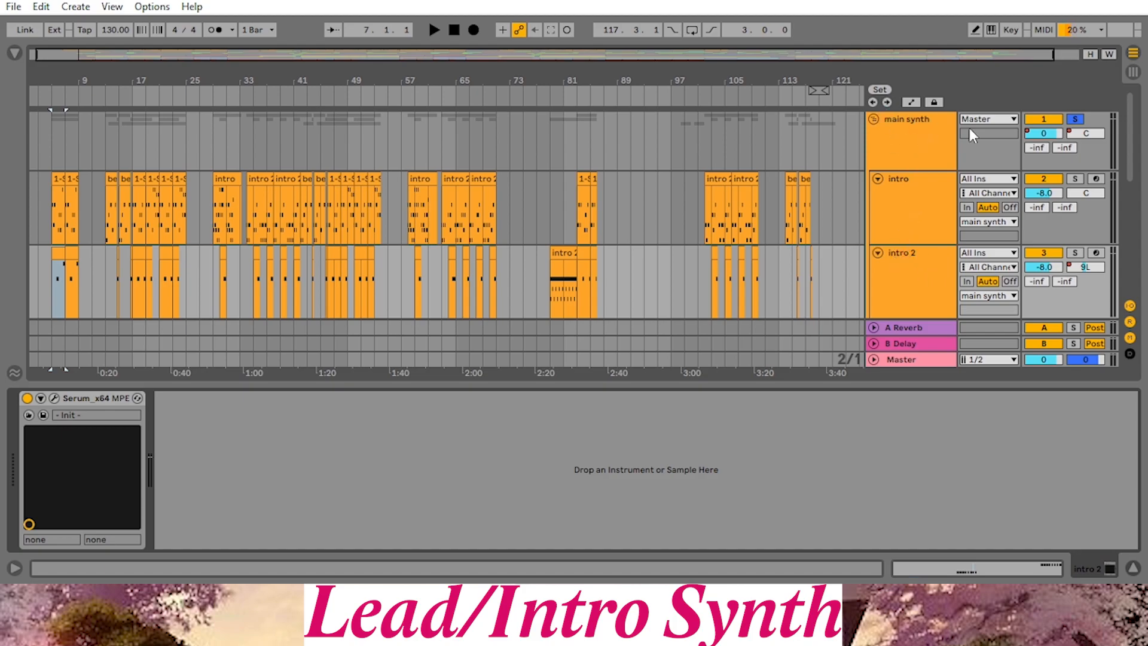
{"action": "left_click_drag", "start_coordinate": [1132, 137], "coordinate": [1136, 185]}
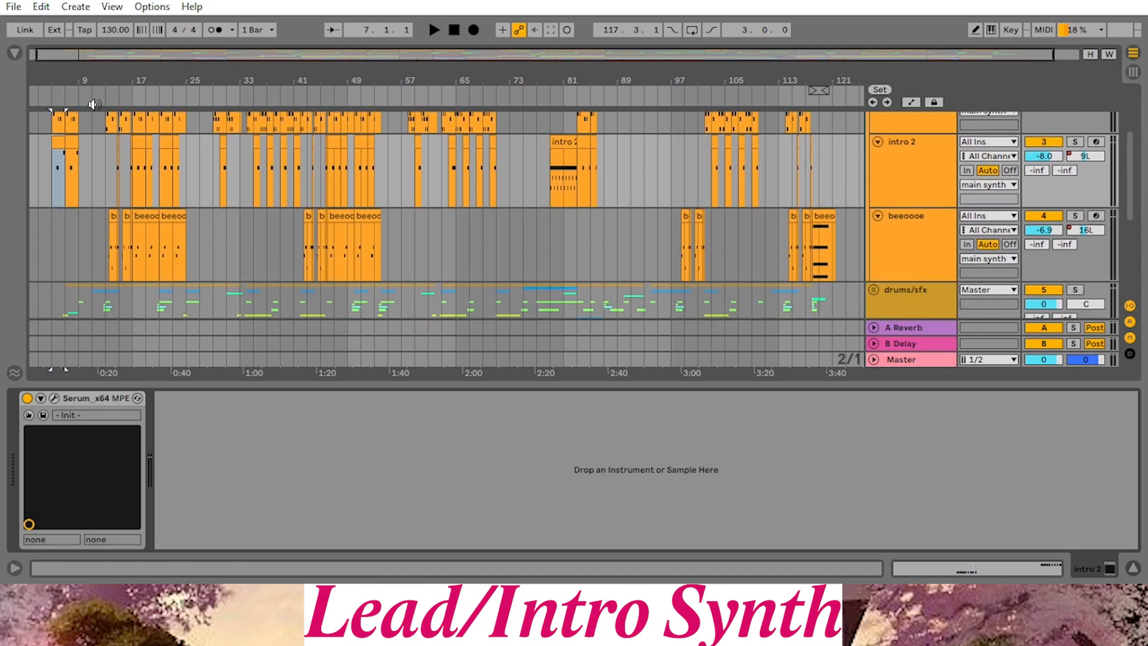
{"action": "mouse_move", "coordinate": [1132, 213]}
{"action": "left_mouse_down"}
{"action": "mouse_move", "coordinate": [1132, 223]}
{"action": "mouse_move", "coordinate": [1132, 204]}
{"action": "left_mouse_up"}
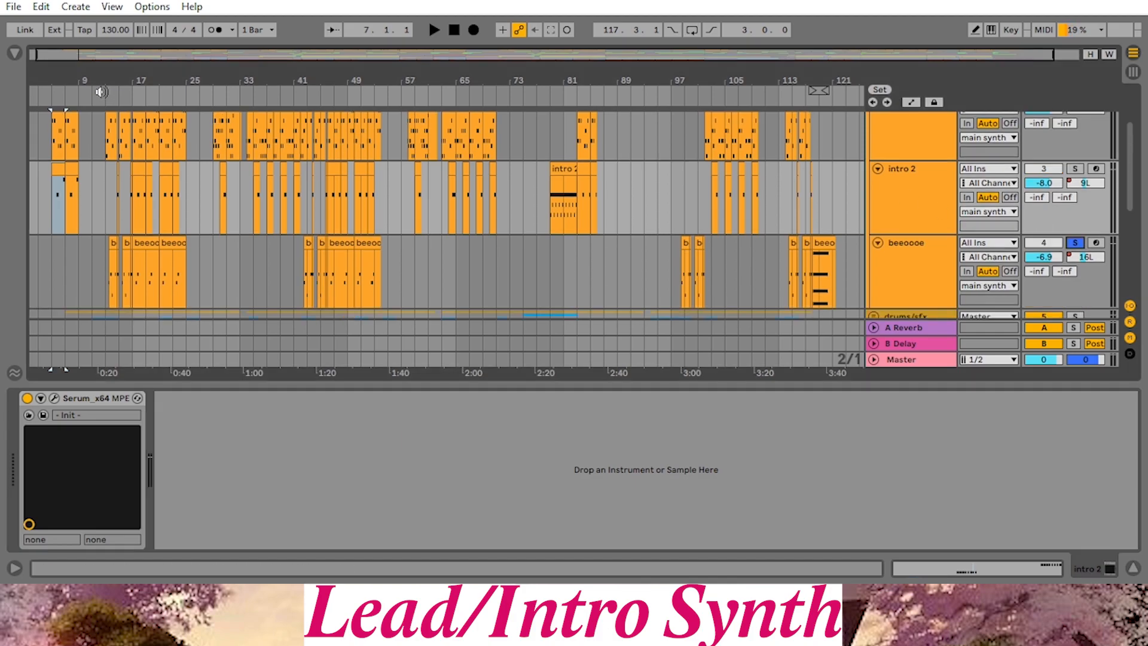
Play the soloed beeoooe part up to about bar 17 and stop playback
{"action": "key", "text": "space"}
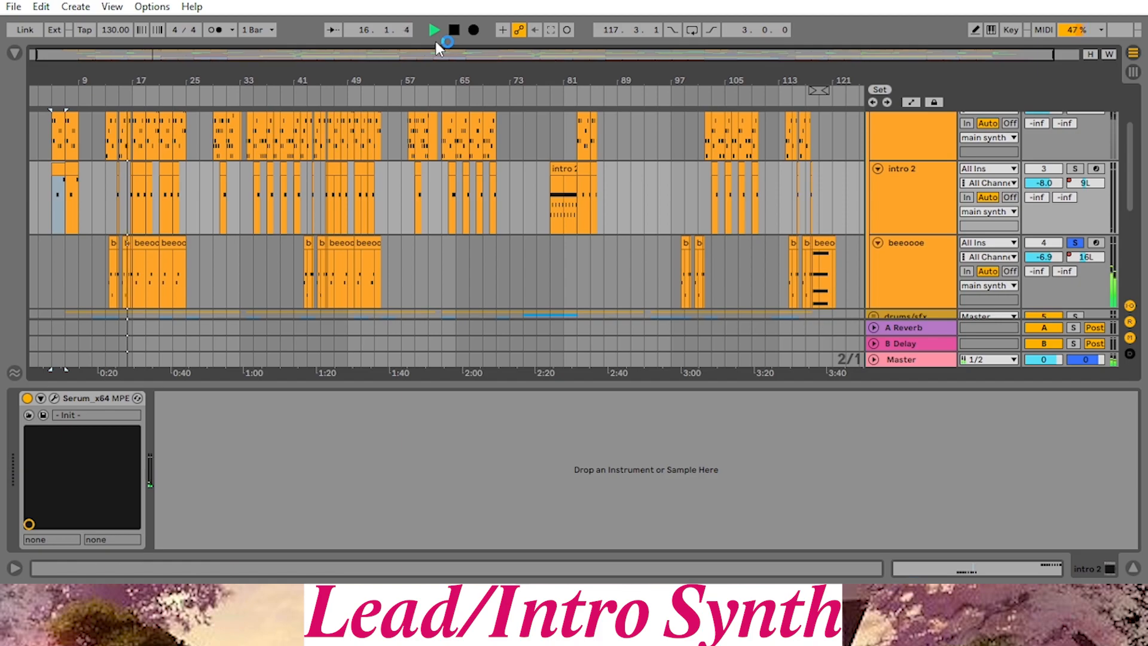
{"action": "left_click", "coordinate": [455, 29]}
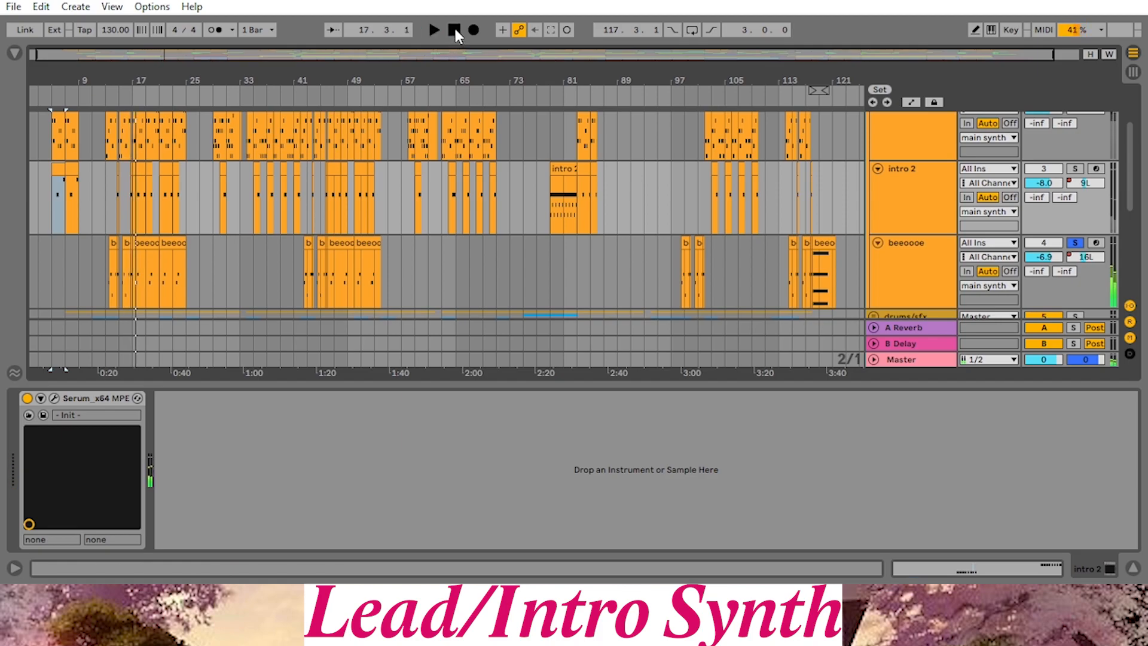
{"action": "left_click", "coordinate": [54, 398]}
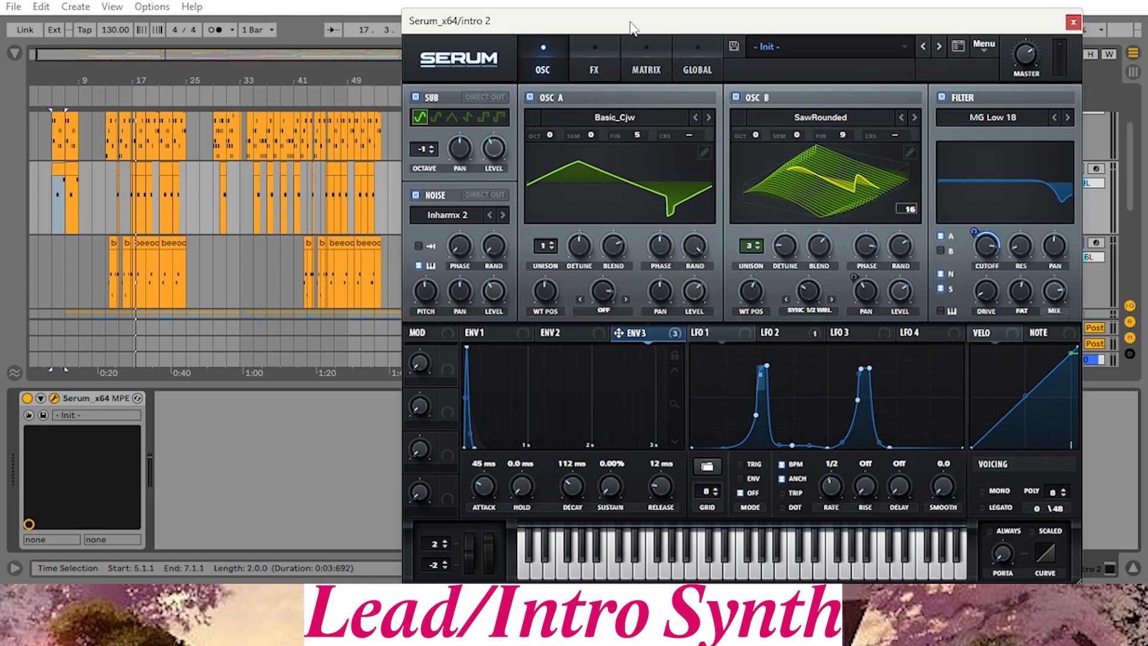
{"action": "left_click_drag", "start_coordinate": [631, 27], "coordinate": [621, 45]}
{"action": "left_click_drag", "start_coordinate": [951, 42], "coordinate": [820, 312]}
{"action": "left_click", "coordinate": [932, 309]}
Select the beeoooe track, open its Serum instrument window and position it over the arrangement
{"action": "left_click", "coordinate": [920, 246]}
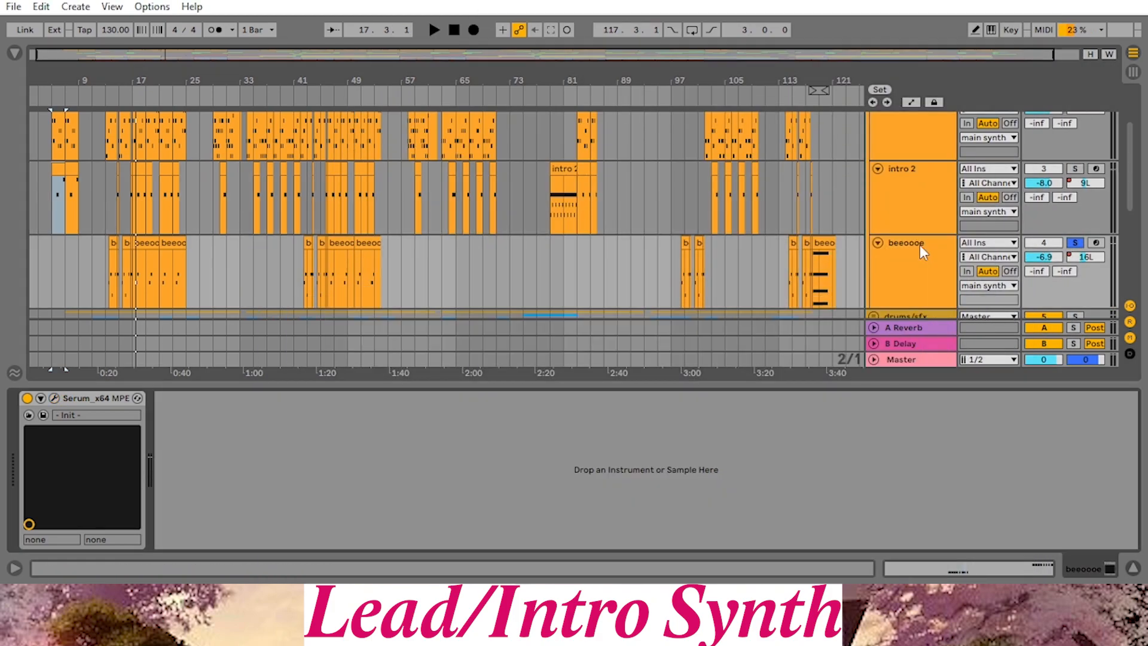
{"action": "left_click", "coordinate": [53, 397]}
{"action": "left_click_drag", "start_coordinate": [763, 33], "coordinate": [648, 89]}
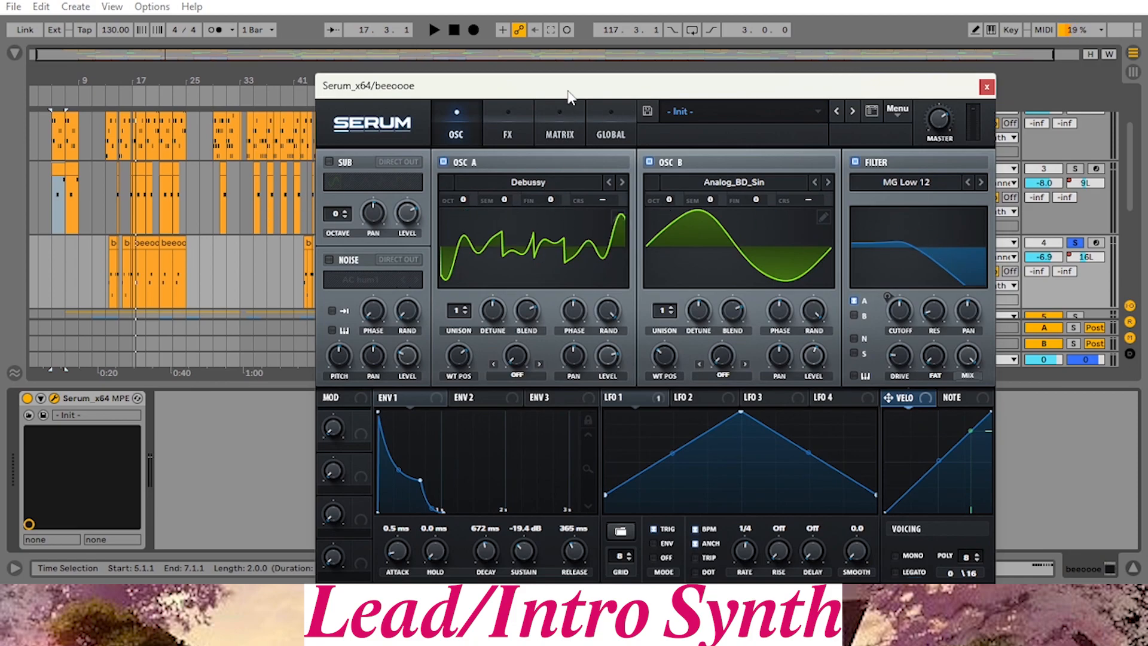
{"action": "left_click_drag", "start_coordinate": [569, 92], "coordinate": [564, 104]}
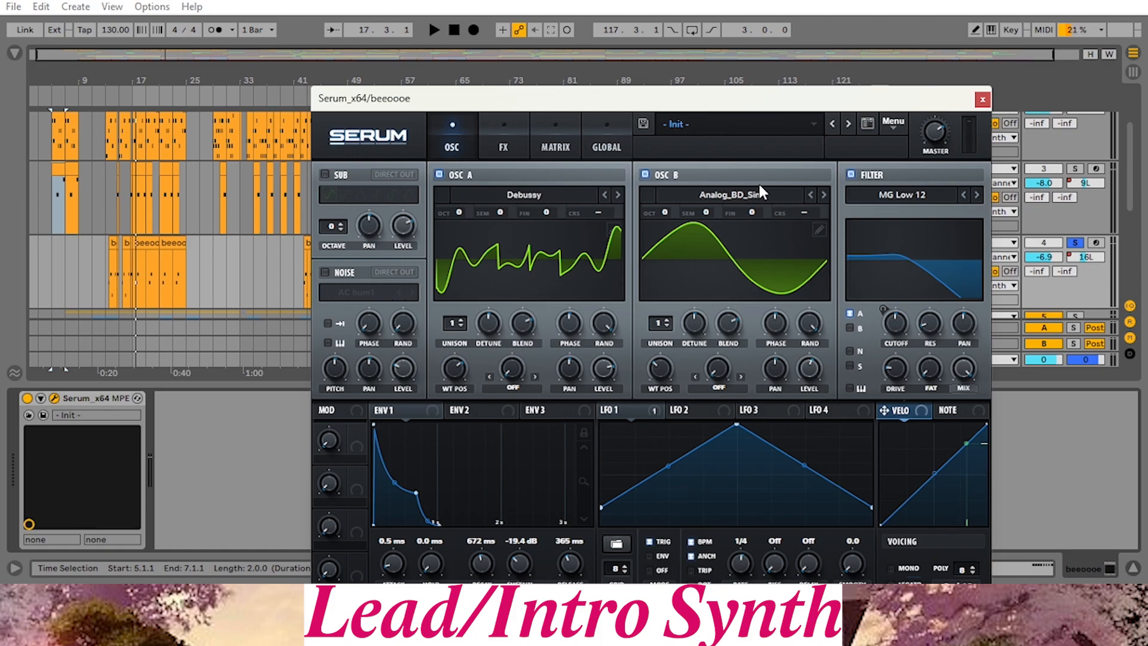
{"action": "left_click_drag", "start_coordinate": [673, 106], "coordinate": [672, 99]}
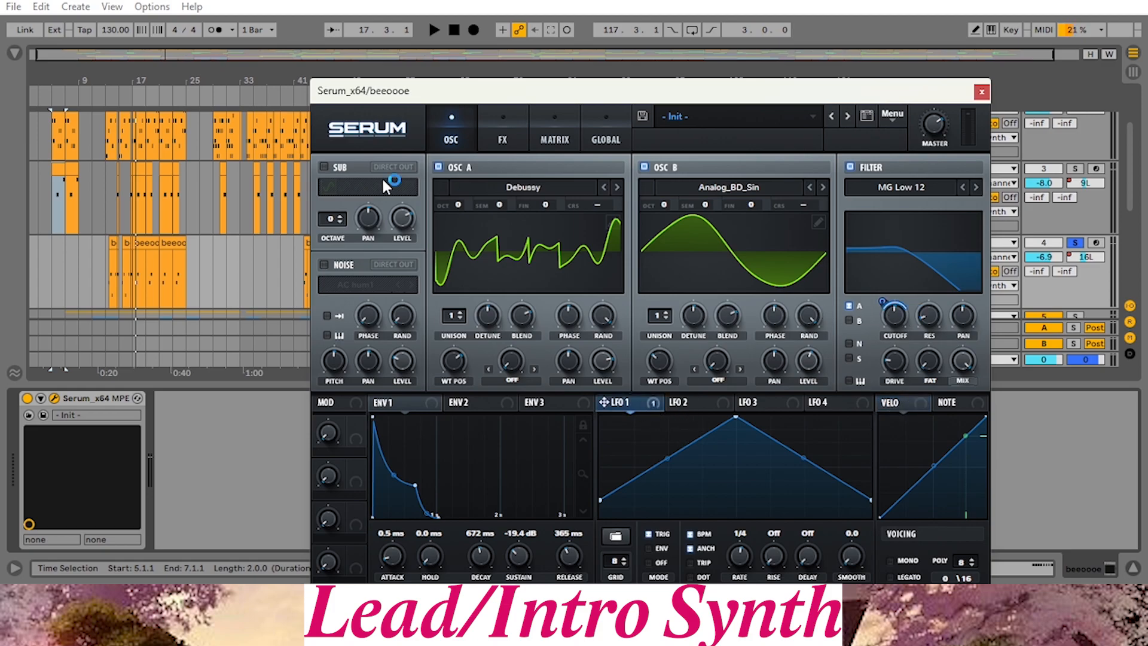
Replay a short stretch of the beeoooe part, review its Serum effects and oscillator pages, and close the instrument window
{"action": "left_click", "coordinate": [145, 95]}
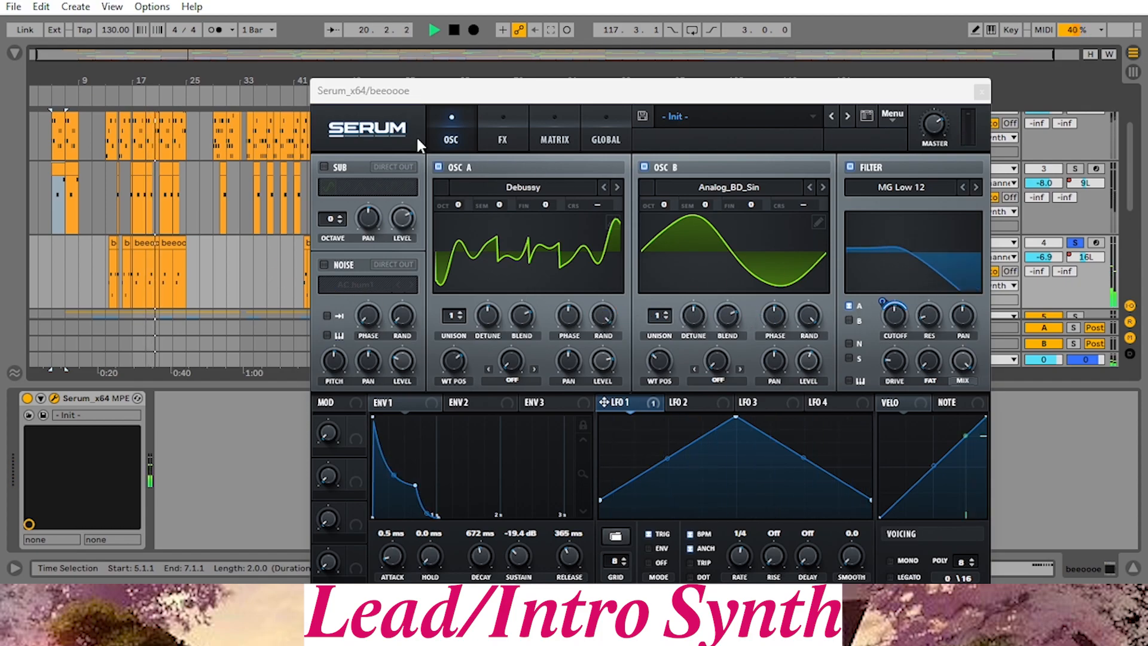
{"action": "left_click", "coordinate": [454, 29]}
{"action": "left_click", "coordinate": [502, 139]}
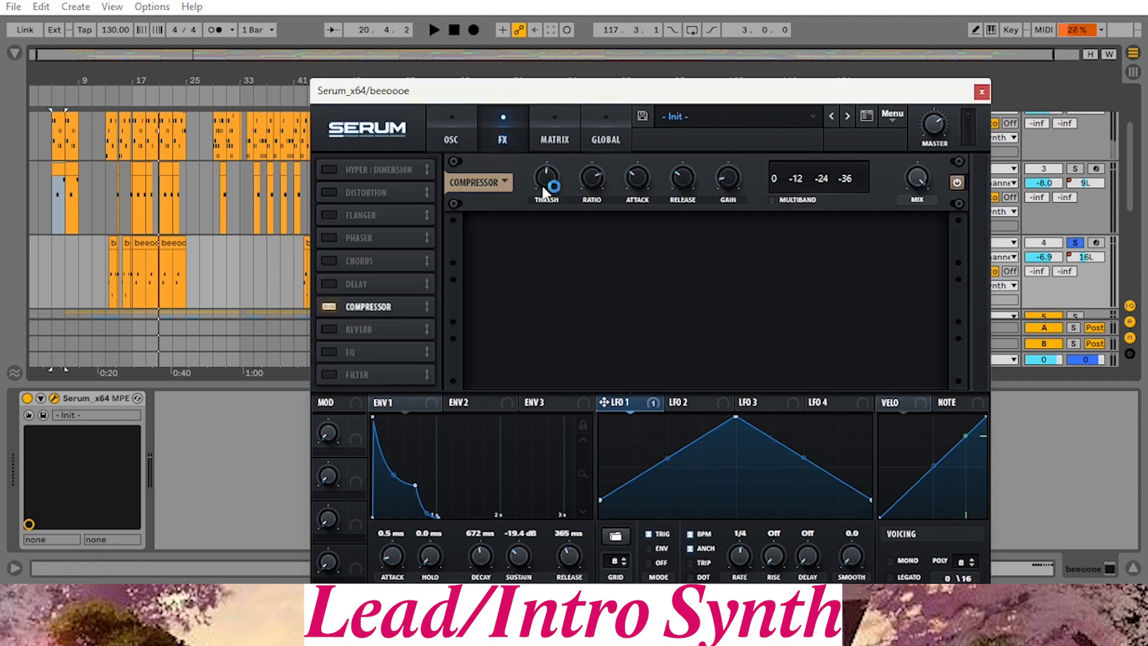
{"action": "left_click", "coordinate": [453, 139]}
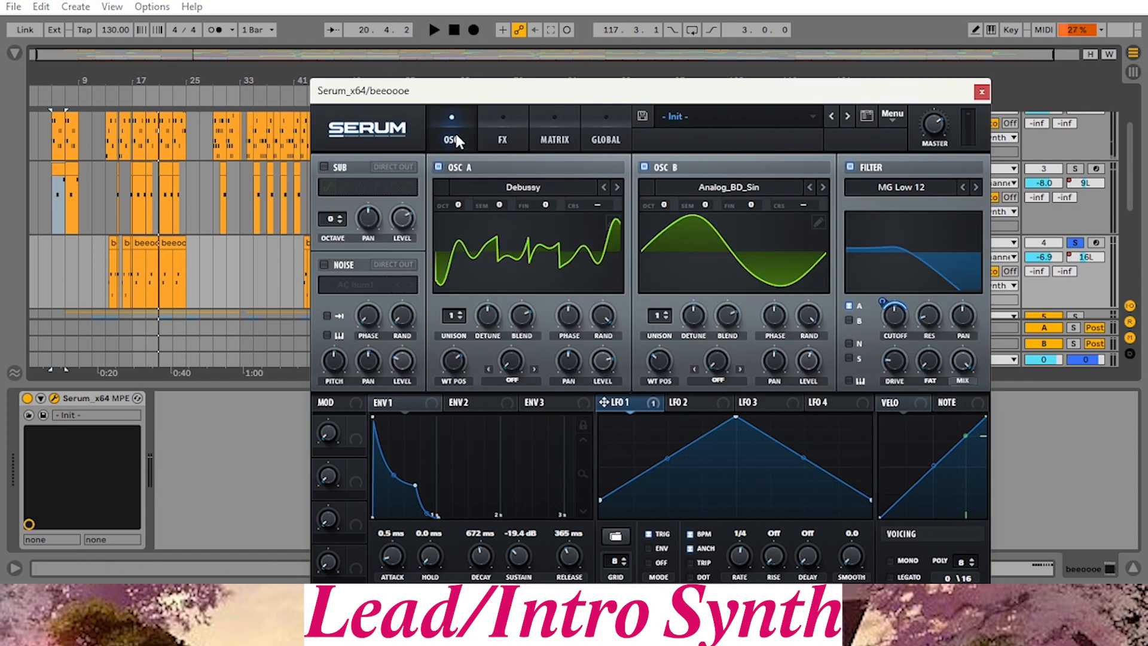
{"action": "left_click", "coordinate": [981, 91]}
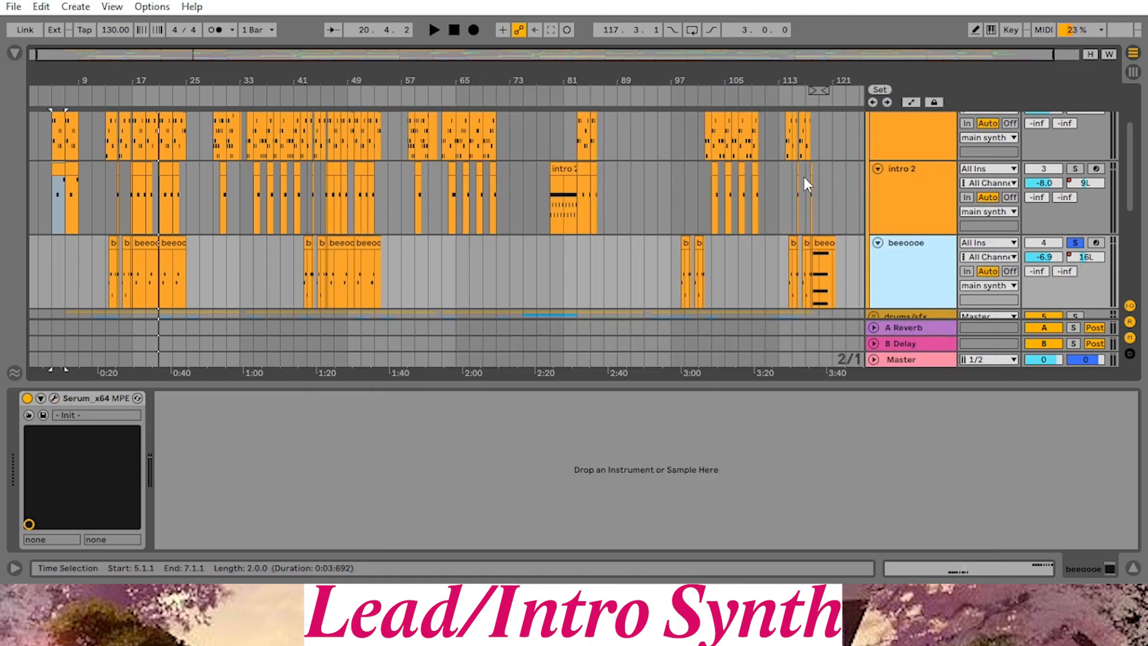
Show the automation lanes in the arrangement and select the main synth group to display its Compressor and EQ Eight
{"action": "scroll", "coordinate": [957, 196], "scroll_direction": "up", "scroll_amount": 1}
{"action": "left_click_drag", "start_coordinate": [1130, 190], "coordinate": [1130, 176]}
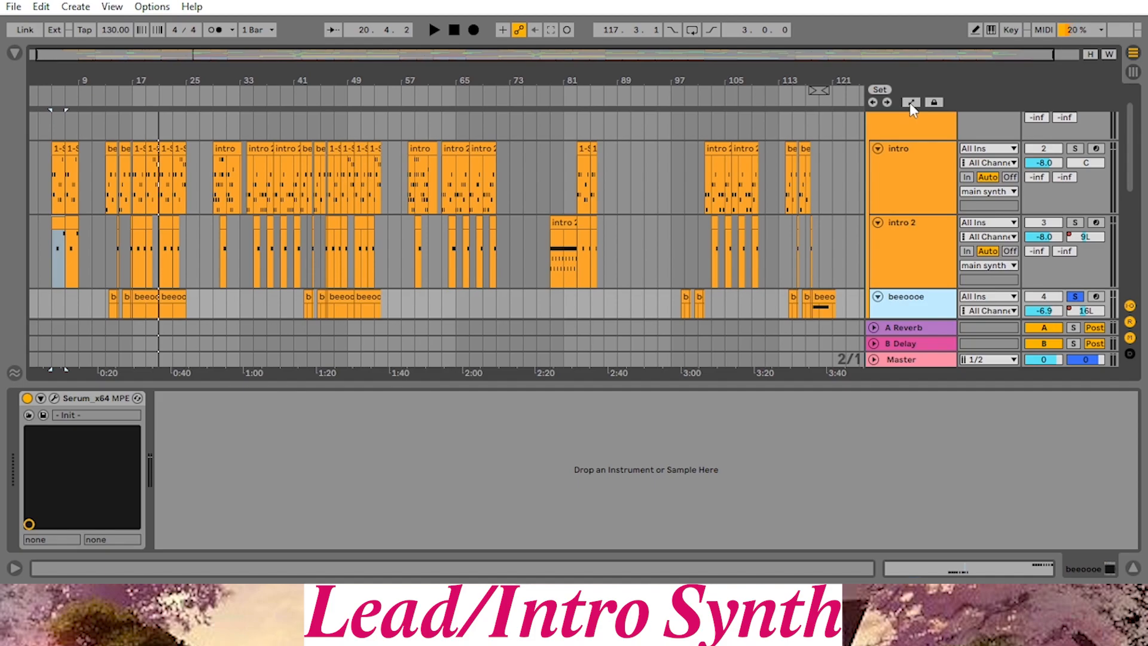
{"action": "left_click", "coordinate": [909, 103]}
{"action": "scroll", "coordinate": [1138, 173], "scroll_direction": "up", "scroll_amount": 1}
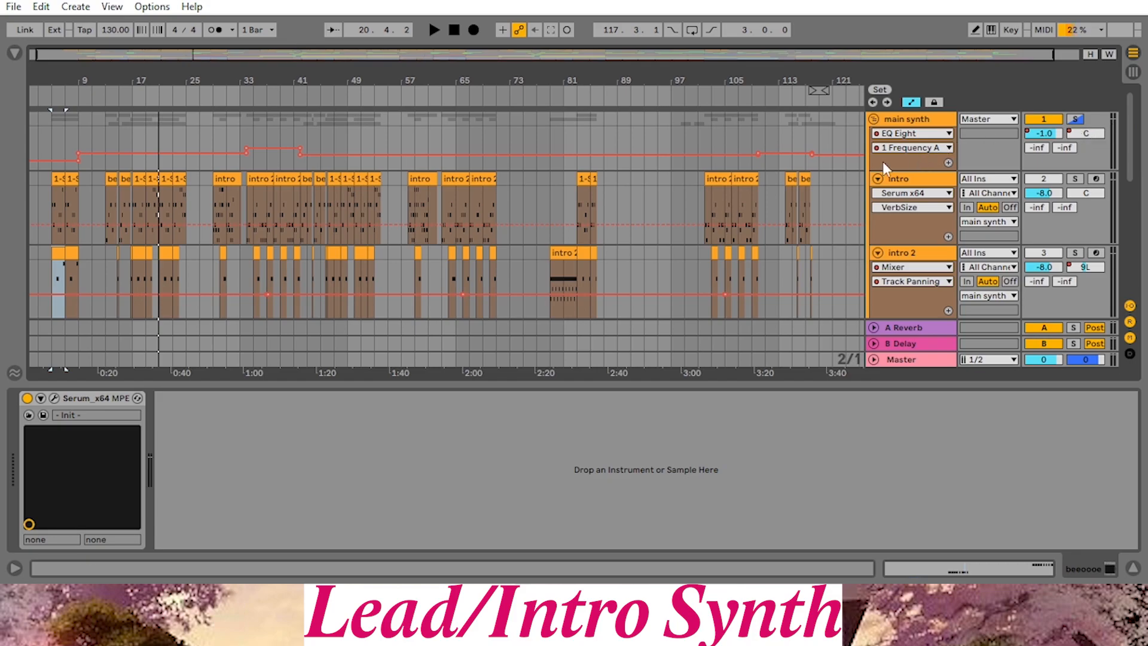
{"action": "left_click", "coordinate": [921, 121]}
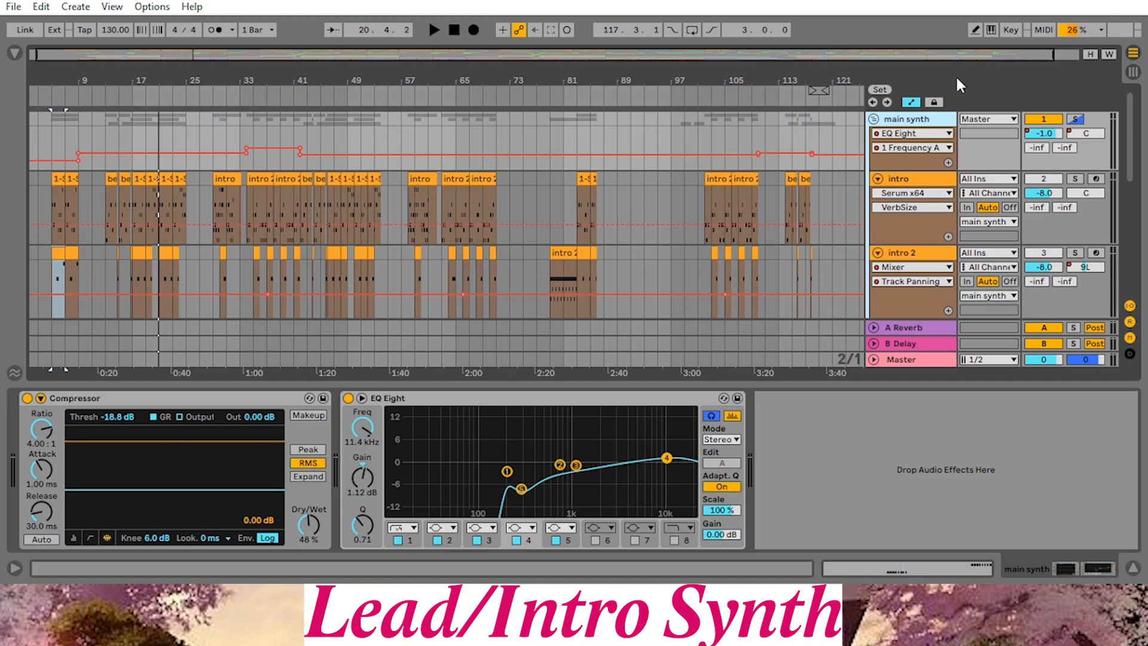
Solo the main synth group, play it from about bar 5, and stop
{"action": "left_click", "coordinate": [1075, 119]}
{"action": "left_click", "coordinate": [57, 99]}
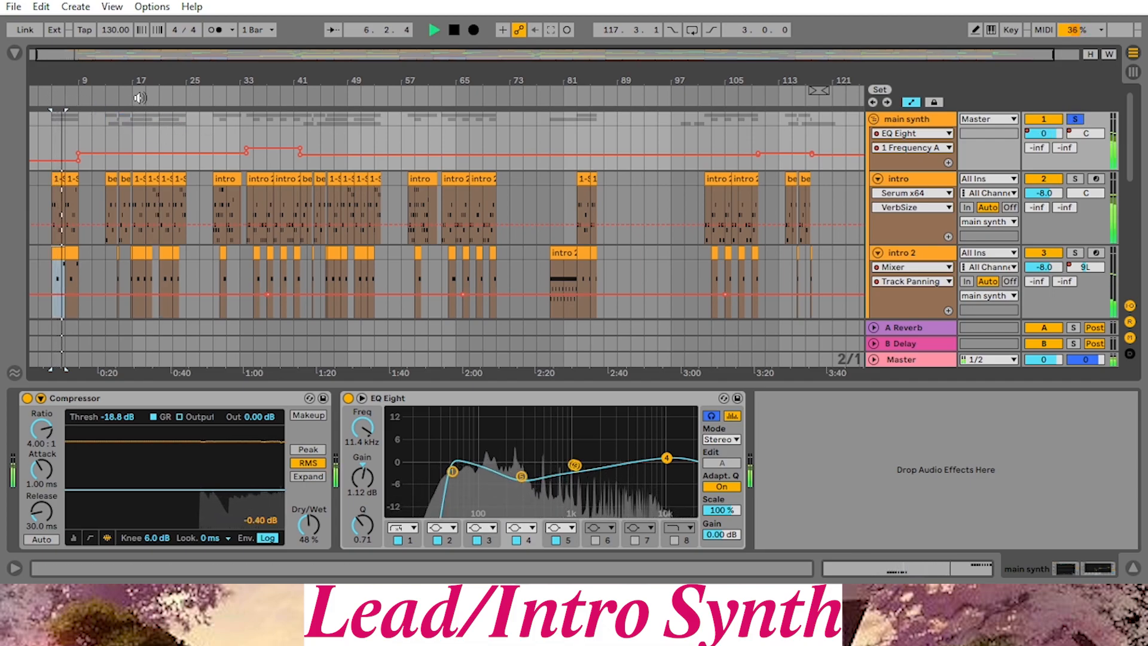
{"action": "left_click", "coordinate": [453, 30]}
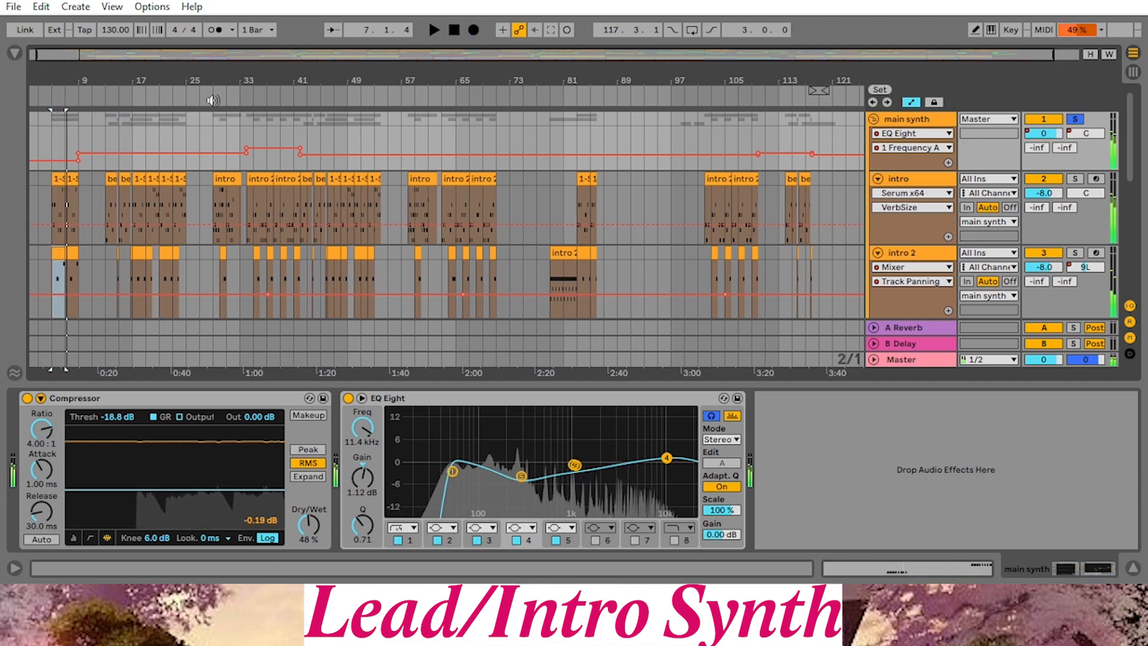
Play the soloed main synth group around bars 15 and 35 to compare the automated EQ Eight curve
{"action": "left_click", "coordinate": [120, 95]}
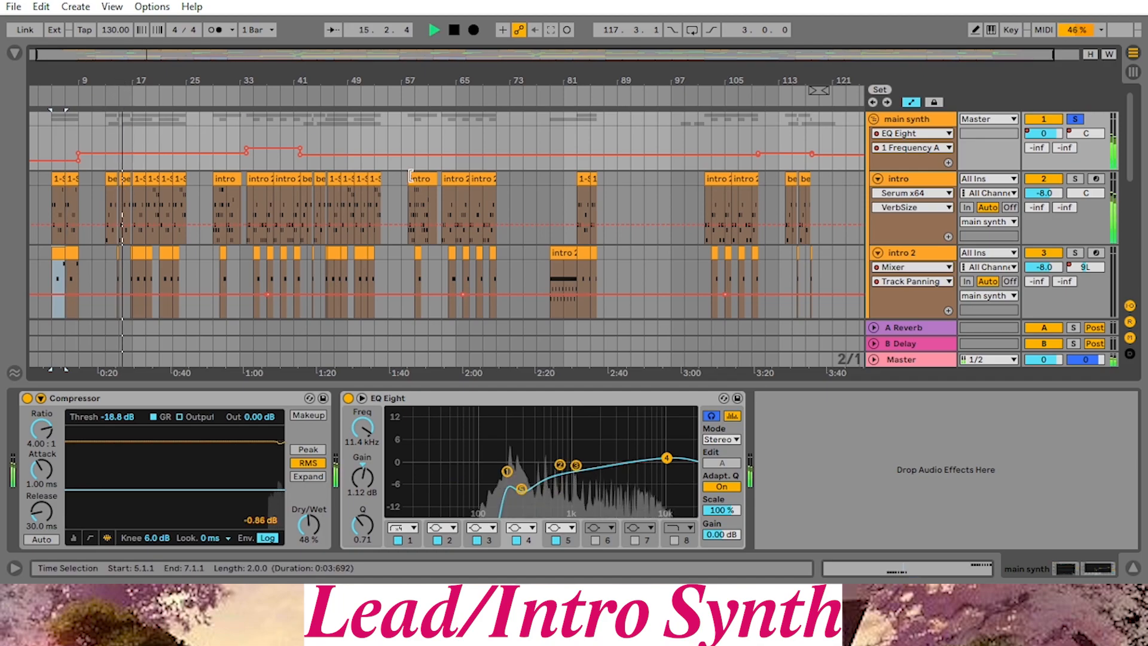
{"action": "left_click", "coordinate": [904, 119]}
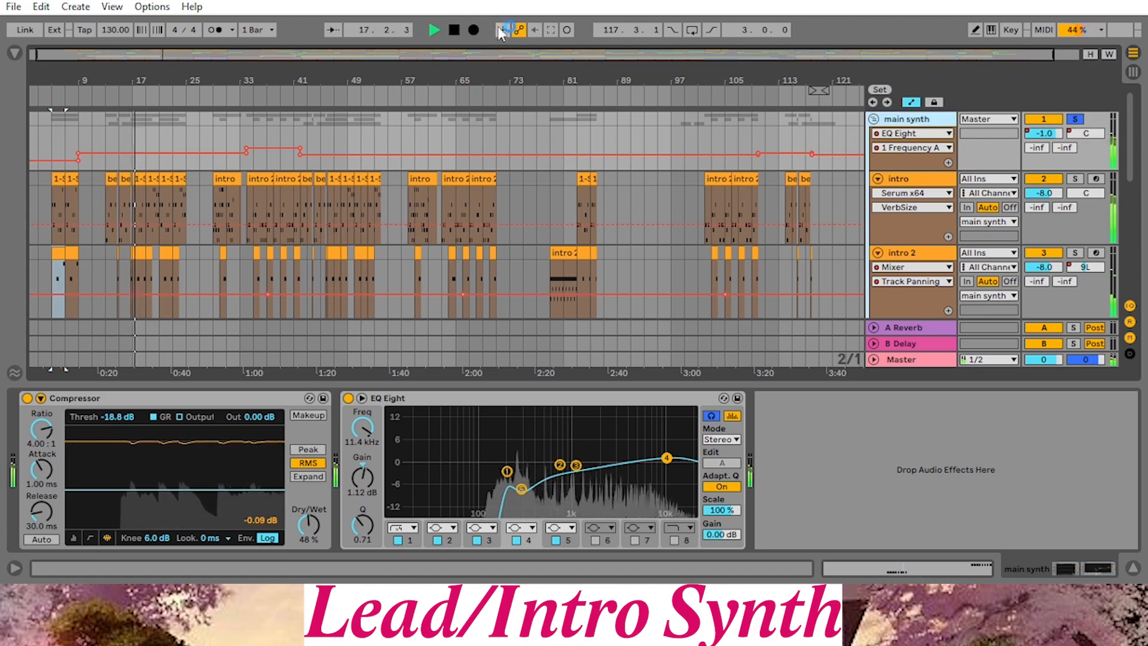
{"action": "left_click", "coordinate": [454, 30]}
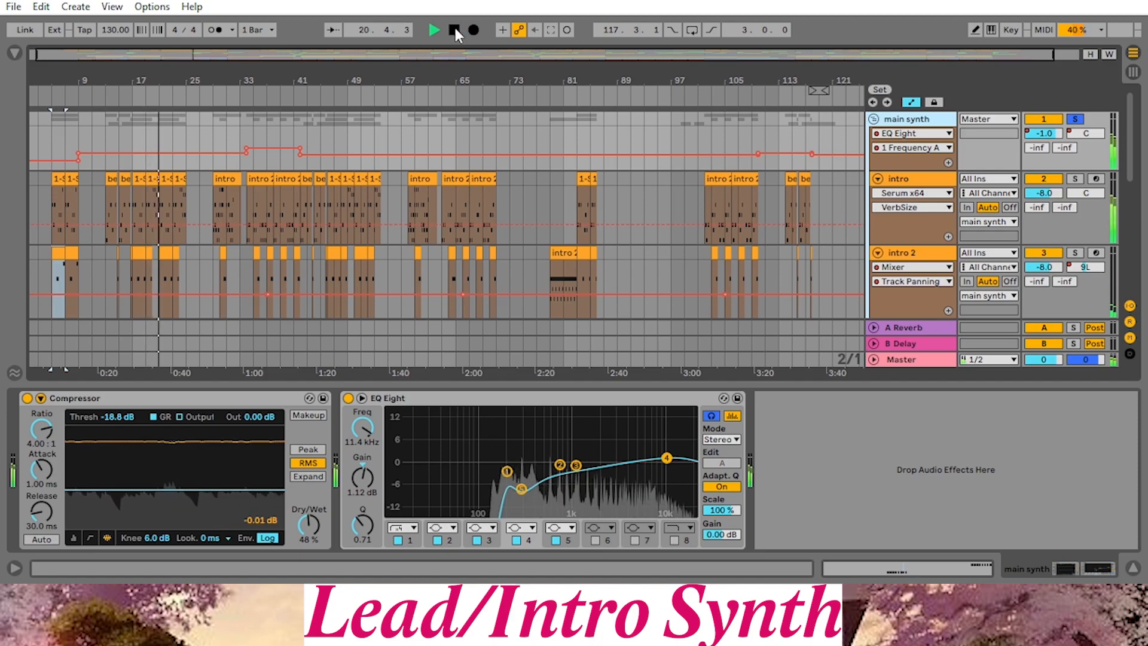
{"action": "left_click", "coordinate": [256, 95]}
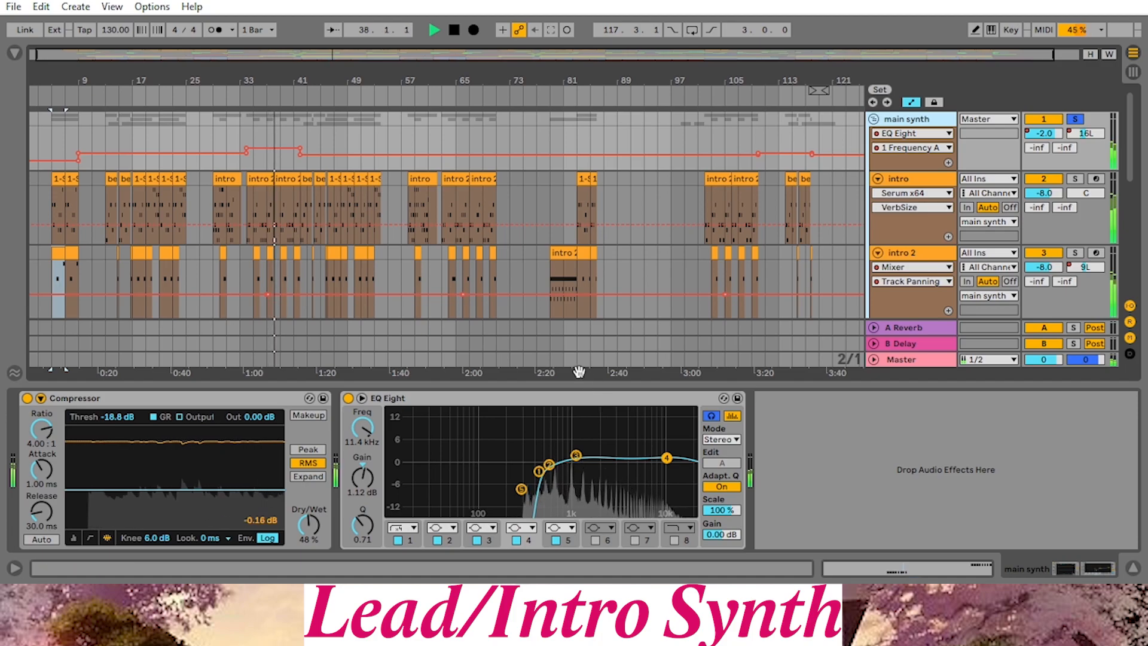
{"action": "left_click", "coordinate": [453, 28]}
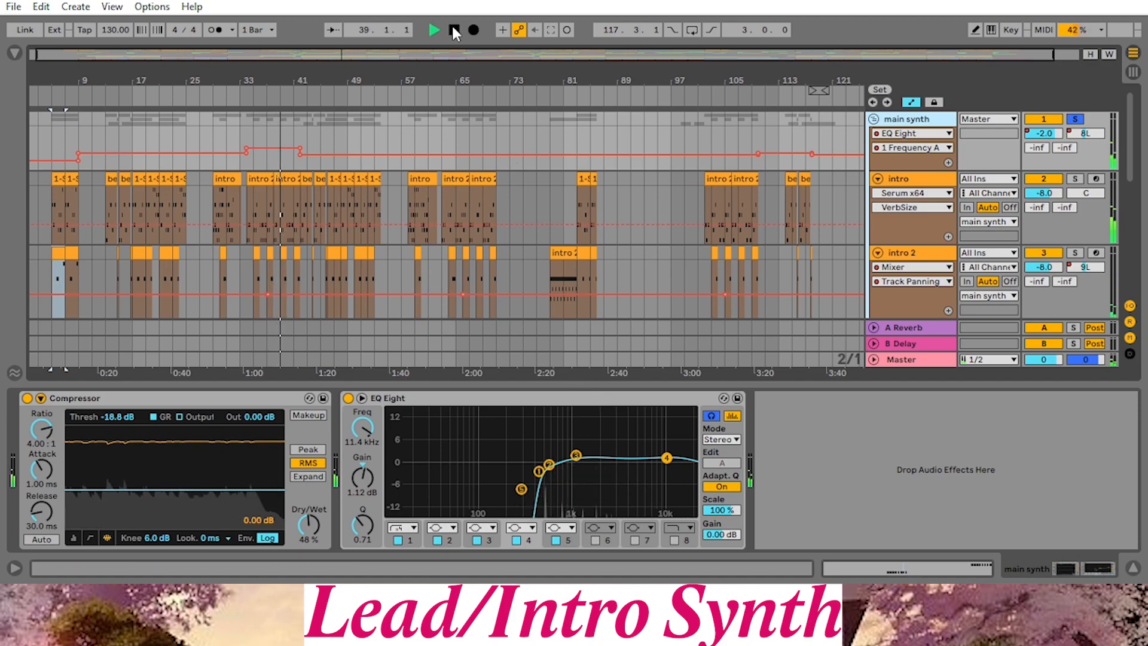
Switch the main synth group's automation lane from EQ Eight to the Mixer's Track Panning
{"action": "left_click", "coordinate": [939, 135]}
{"action": "left_click", "coordinate": [929, 136]}
{"action": "left_click", "coordinate": [930, 137]}
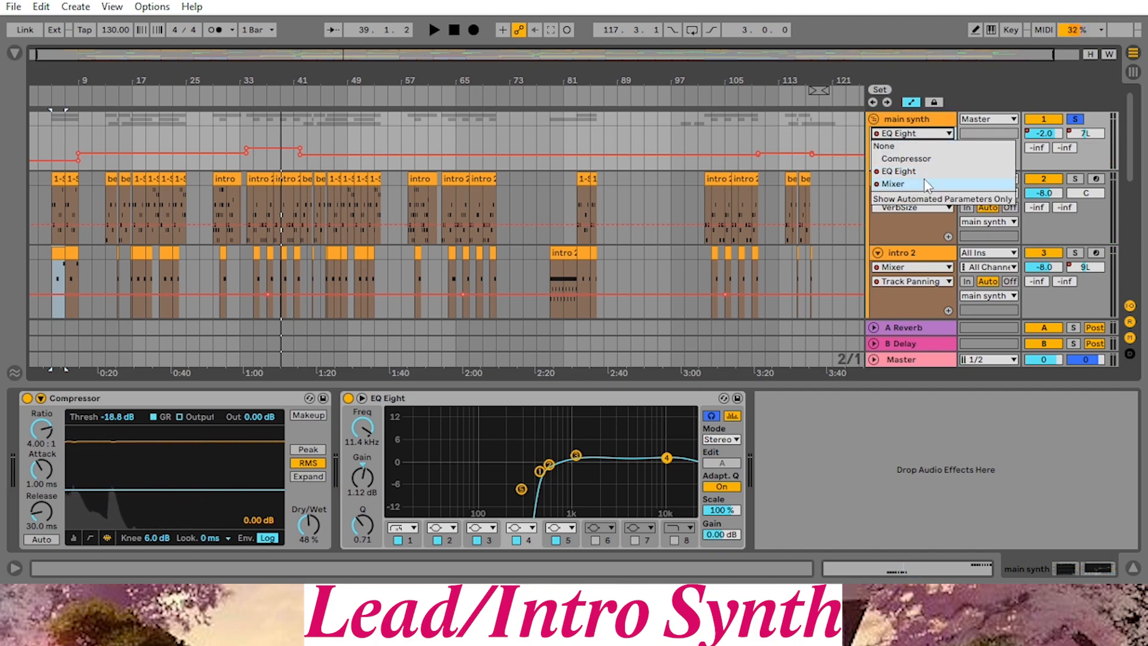
{"action": "left_click", "coordinate": [924, 178]}
{"action": "left_click", "coordinate": [917, 149]}
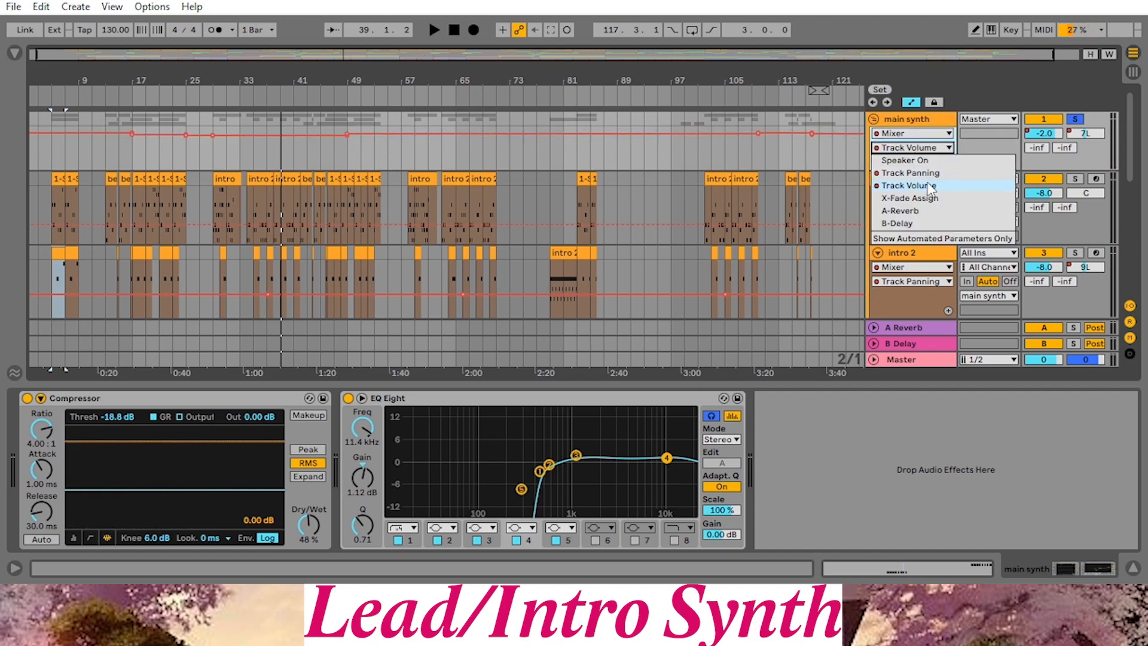
{"action": "left_click", "coordinate": [921, 173]}
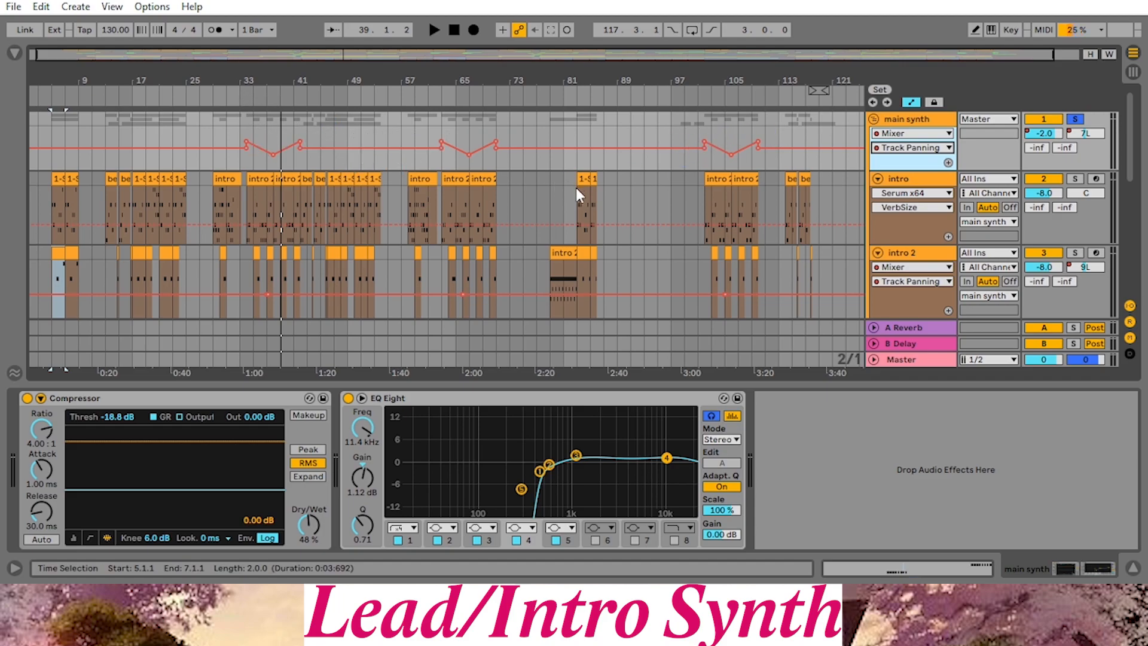
Check which devices can be automated on the intro track and keep Serum x64 as its lane
{"action": "scroll", "coordinate": [947, 199], "scroll_direction": "down", "scroll_amount": 1}
{"action": "scroll", "coordinate": [947, 199], "scroll_direction": "up", "scroll_amount": 1}
{"action": "scroll", "coordinate": [937, 200], "scroll_direction": "down", "scroll_amount": 1}
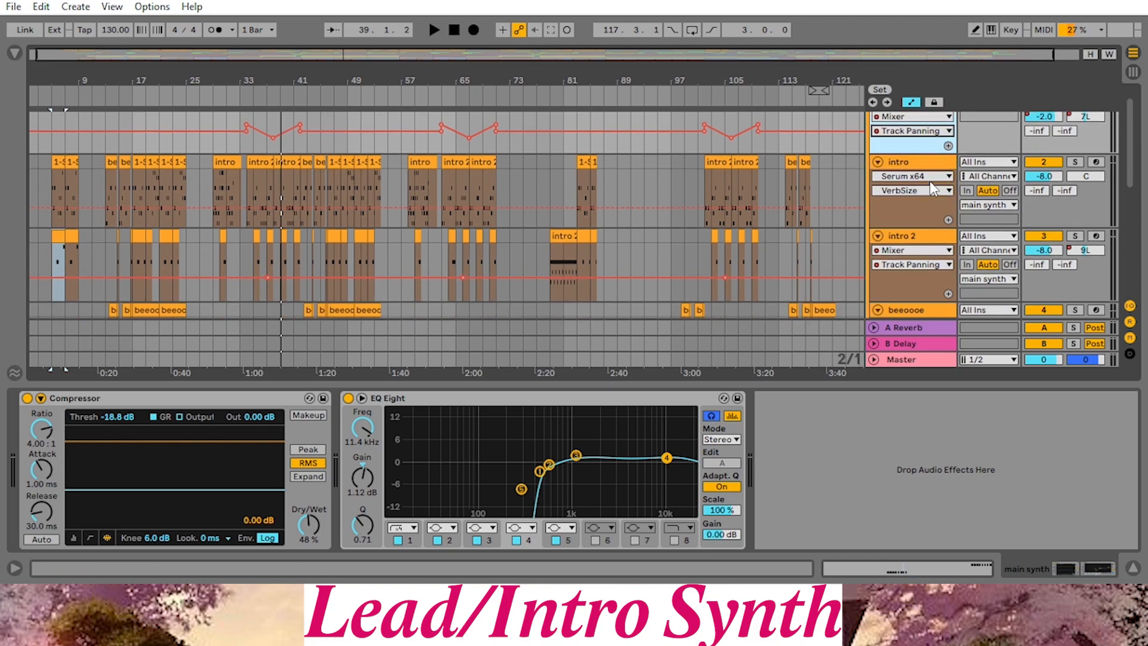
{"action": "left_click", "coordinate": [933, 178]}
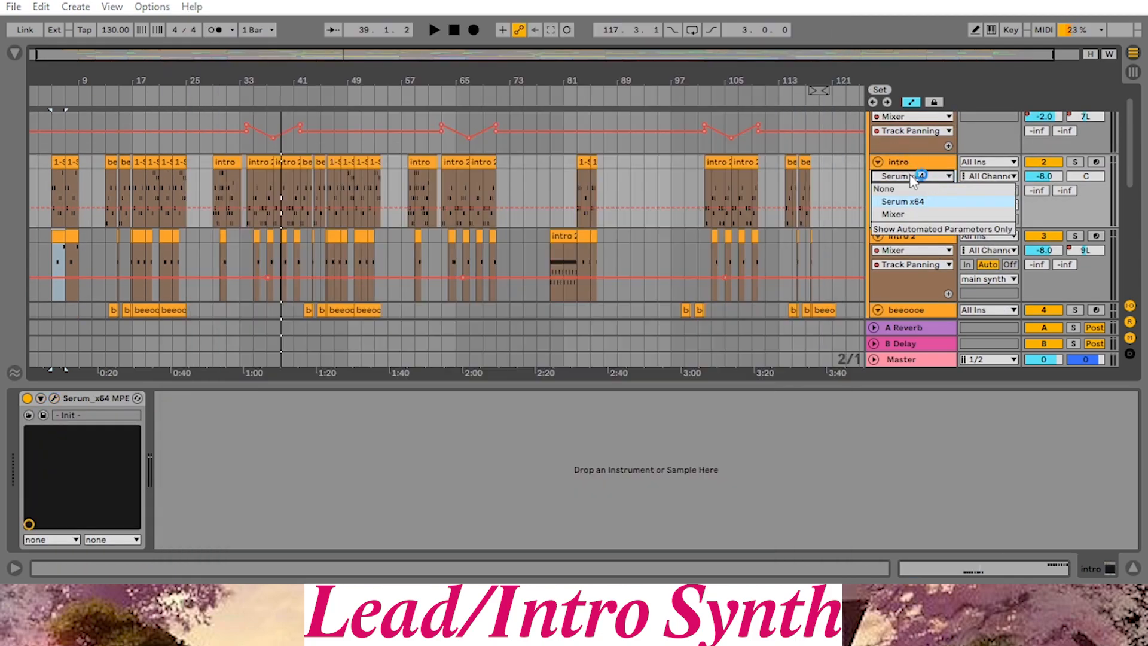
{"action": "left_click", "coordinate": [910, 201]}
Close the reopened intro 2 Serum window and keep Mixer as the device in that track's automation lane
{"action": "left_click", "coordinate": [925, 251]}
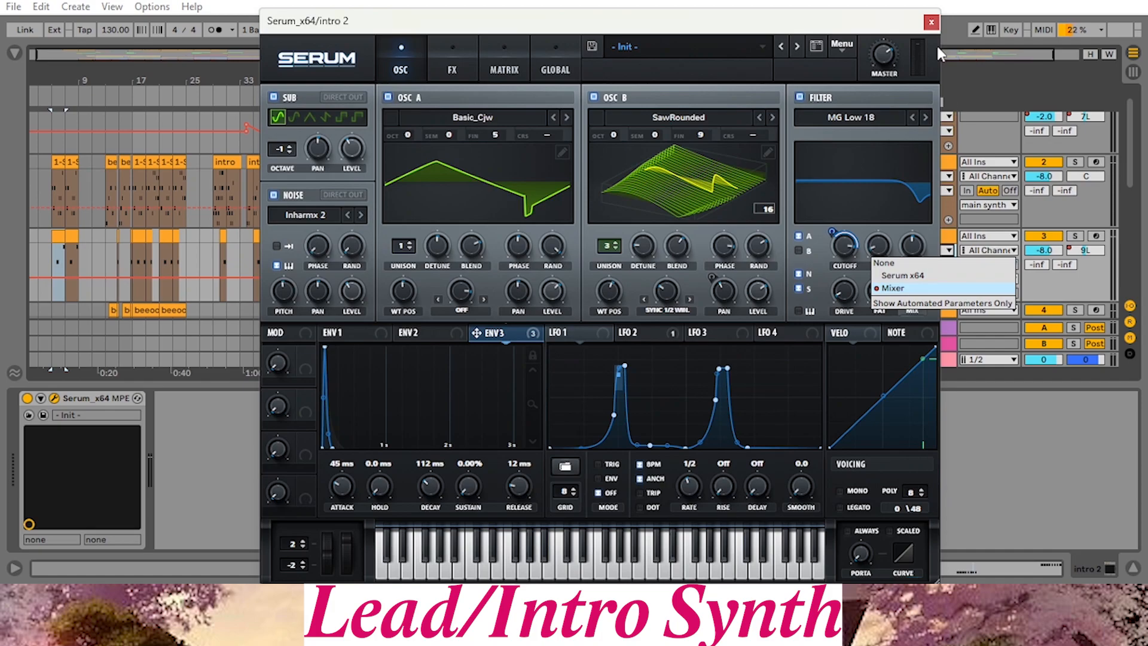
{"action": "left_click", "coordinate": [931, 22]}
{"action": "left_click", "coordinate": [918, 246]}
{"action": "left_click", "coordinate": [918, 246]}
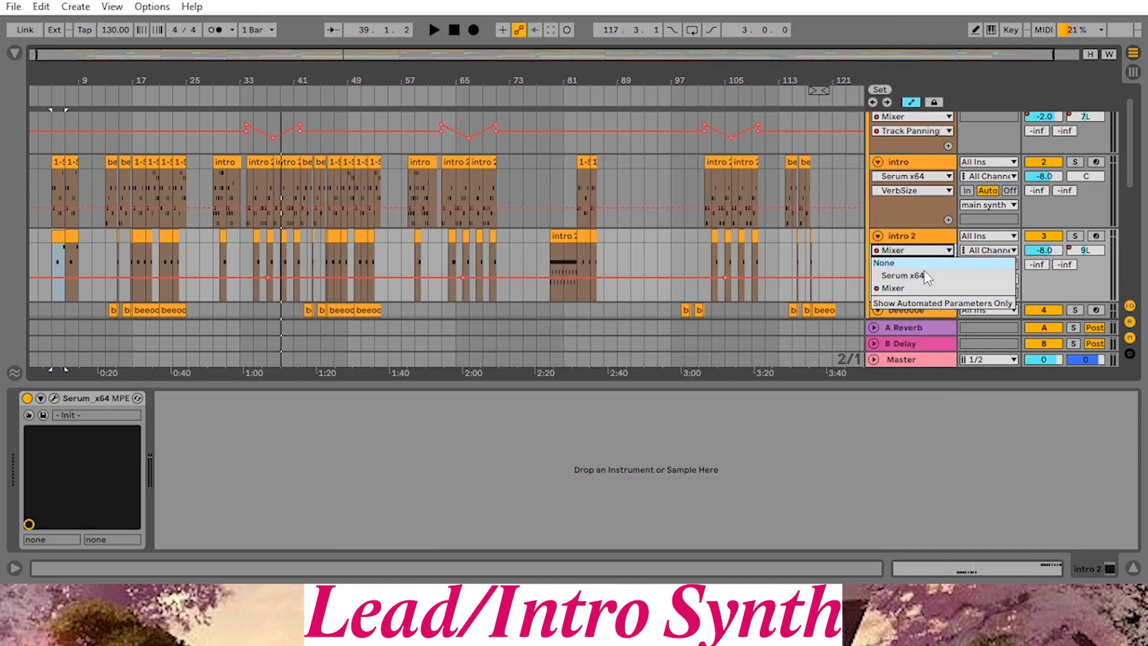
{"action": "left_click", "coordinate": [930, 289]}
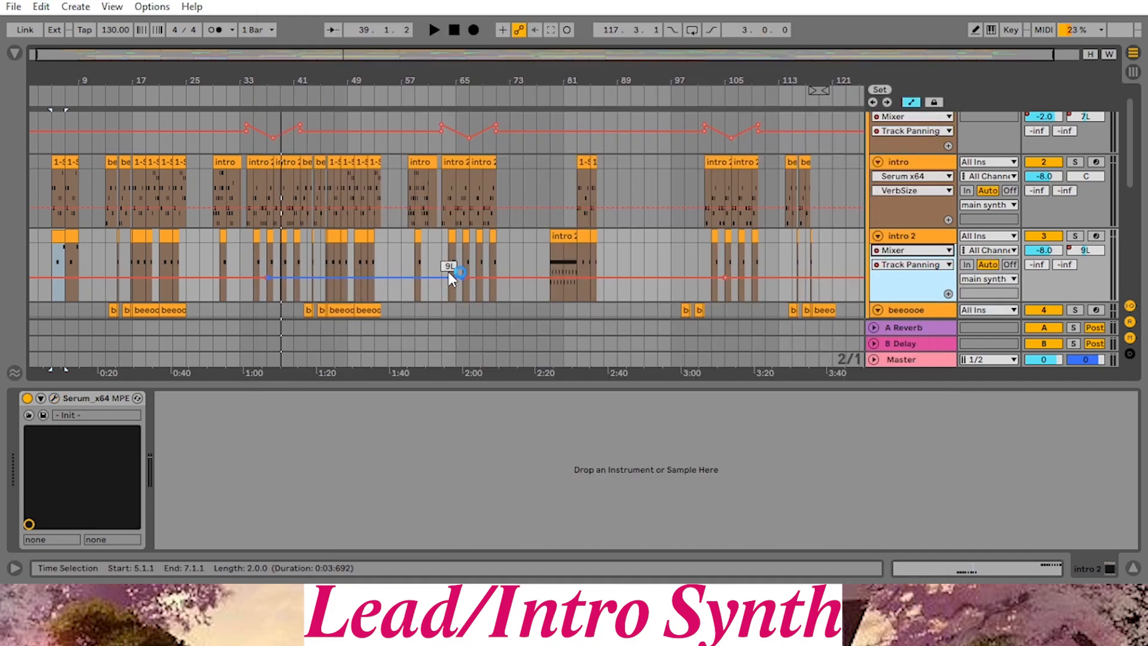
Examine the Track Panning automation on the intro 2 and beeoooe tracks
{"action": "scroll", "coordinate": [482, 265], "scroll_direction": "down", "scroll_amount": 2}
{"action": "scroll", "coordinate": [484, 264], "scroll_direction": "up", "scroll_amount": 1}
{"action": "left_click", "coordinate": [935, 249]}
{"action": "left_click", "coordinate": [930, 273]}
{"action": "scroll", "coordinate": [574, 263], "scroll_direction": "down", "scroll_amount": 1}
{"action": "scroll", "coordinate": [574, 263], "scroll_direction": "up", "scroll_amount": 2}
{"action": "scroll", "coordinate": [574, 263], "scroll_direction": "down", "scroll_amount": 2}
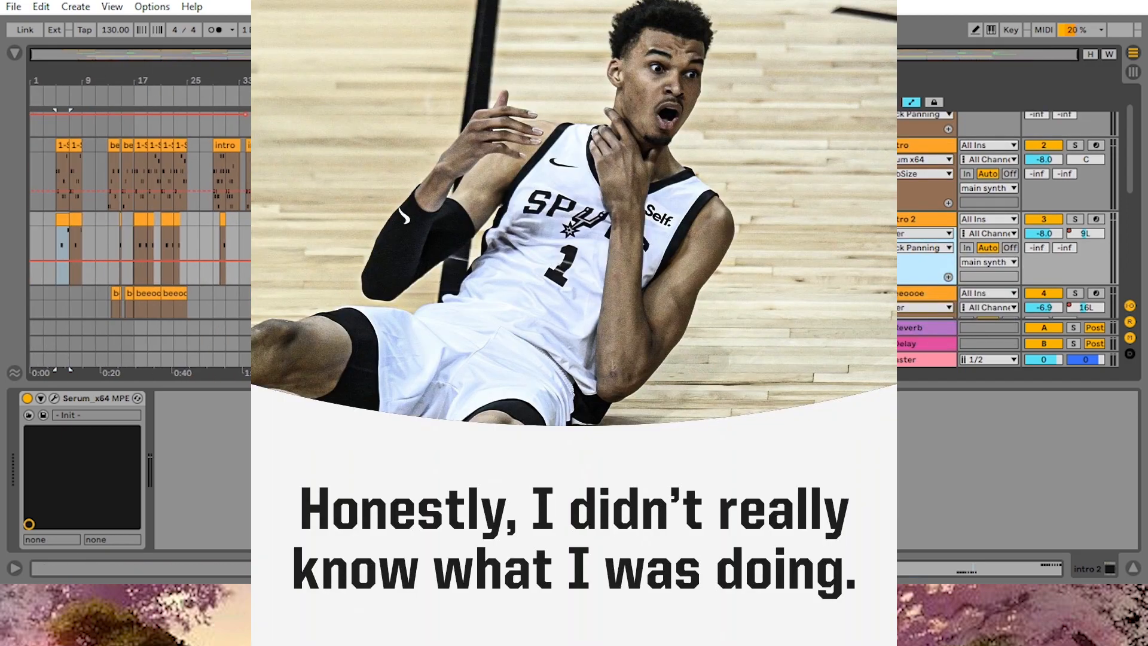
{"action": "scroll", "coordinate": [907, 275], "scroll_direction": "down", "scroll_amount": 2}
{"action": "scroll", "coordinate": [912, 288], "scroll_direction": "down", "scroll_amount": 3}
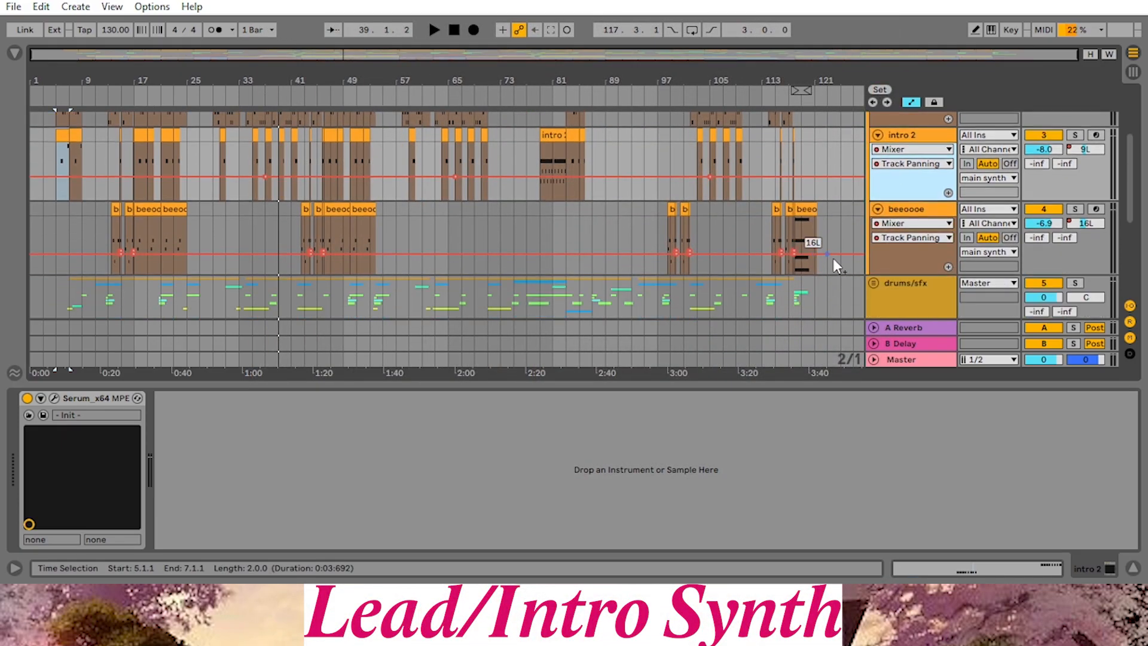
Play from about bar 42 to hear the beeoooe panning automation, stop, and return to the full arrangement
{"action": "left_click_drag", "start_coordinate": [674, 81], "coordinate": [650, 71]}
{"action": "left_click_drag", "start_coordinate": [314, 79], "coordinate": [467, 77]}
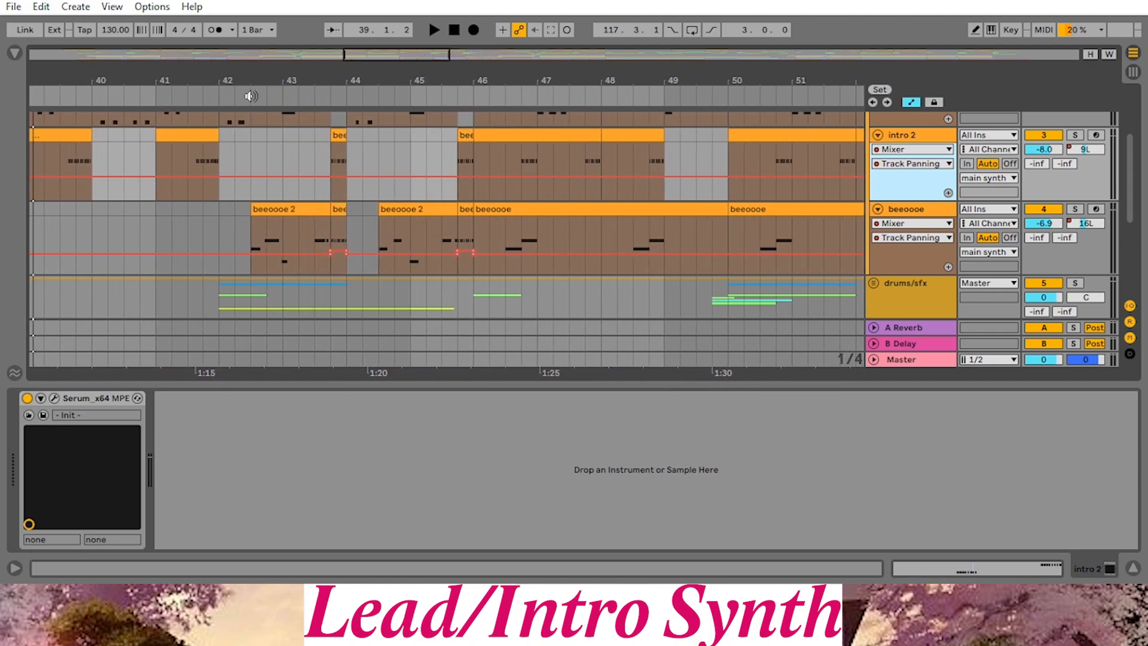
{"action": "left_click", "coordinate": [248, 95]}
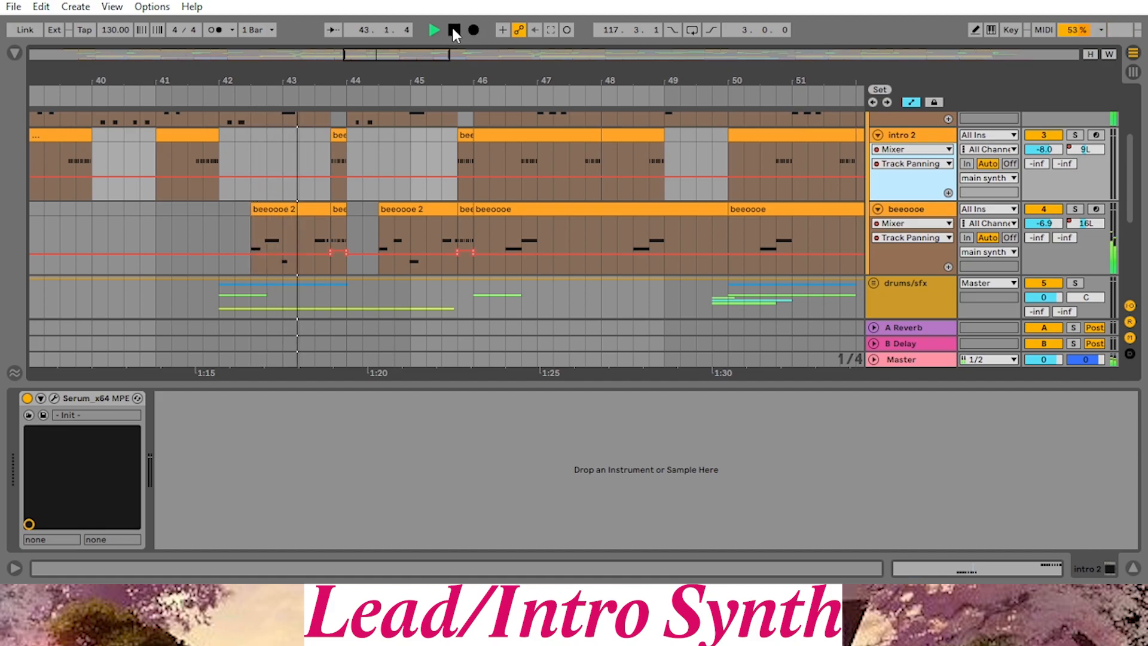
{"action": "left_click", "coordinate": [454, 30]}
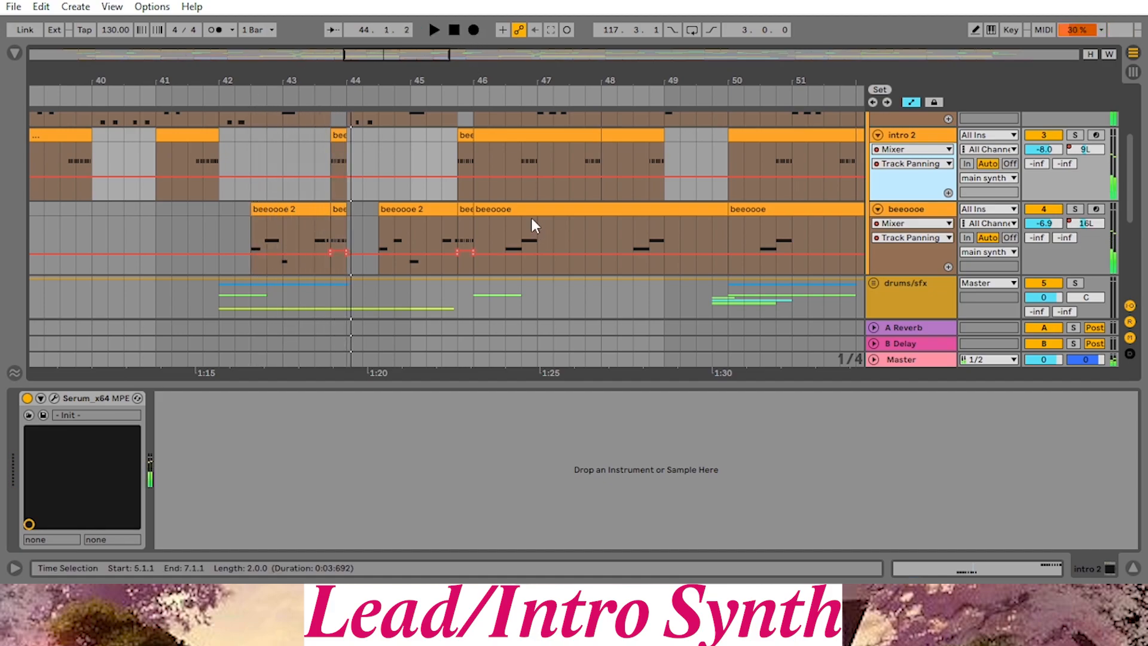
{"action": "left_click_drag", "start_coordinate": [494, 74], "coordinate": [494, 18]}
{"action": "scroll", "coordinate": [359, 167], "scroll_direction": "up", "scroll_amount": 3}
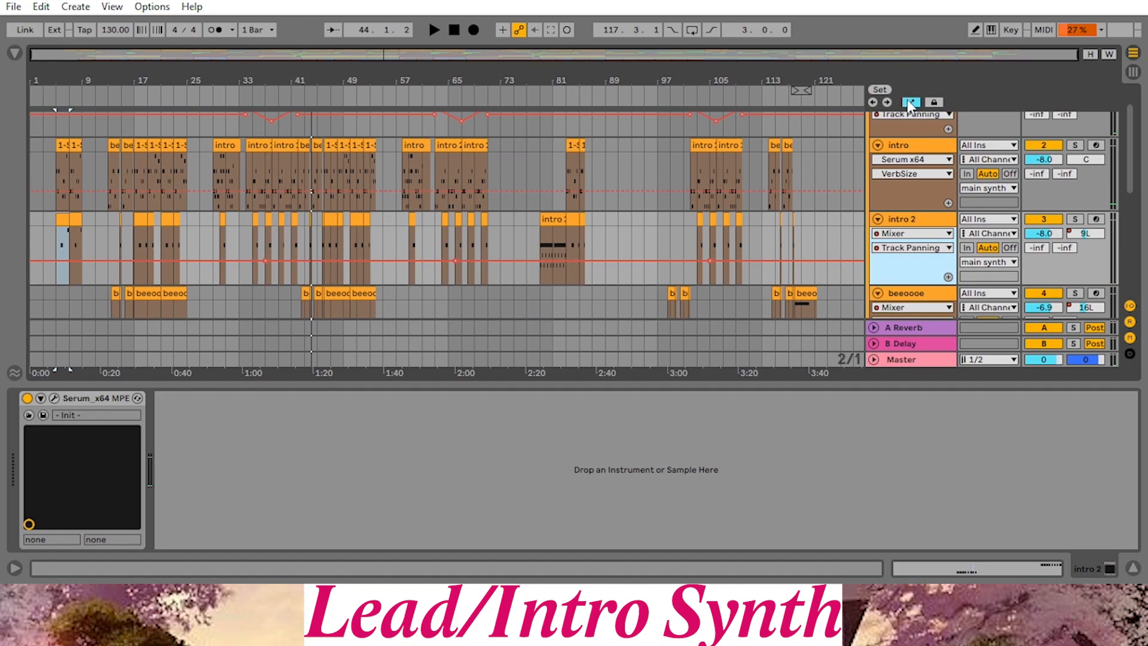
Hide the automation lanes, solo the onlymp3.to reference track, and play it with the main synth from about bar 17
{"action": "scroll", "coordinate": [907, 166], "scroll_direction": "up", "scroll_amount": 1}
{"action": "left_click", "coordinate": [911, 103]}
{"action": "left_click", "coordinate": [1075, 259]}
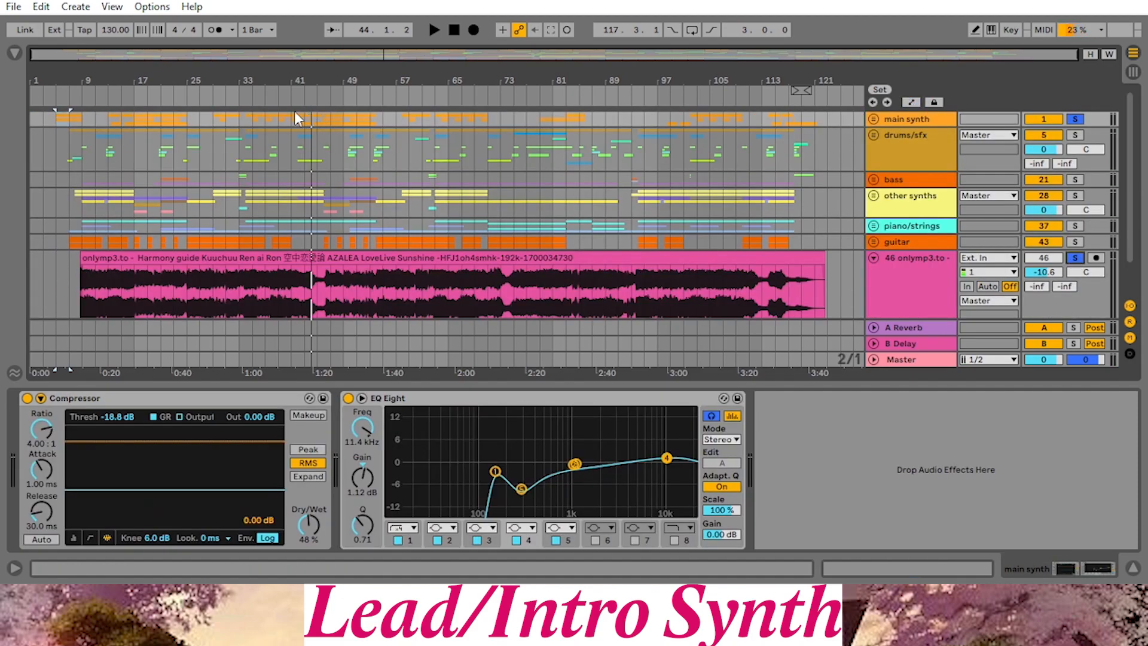
{"action": "left_click", "coordinate": [132, 91]}
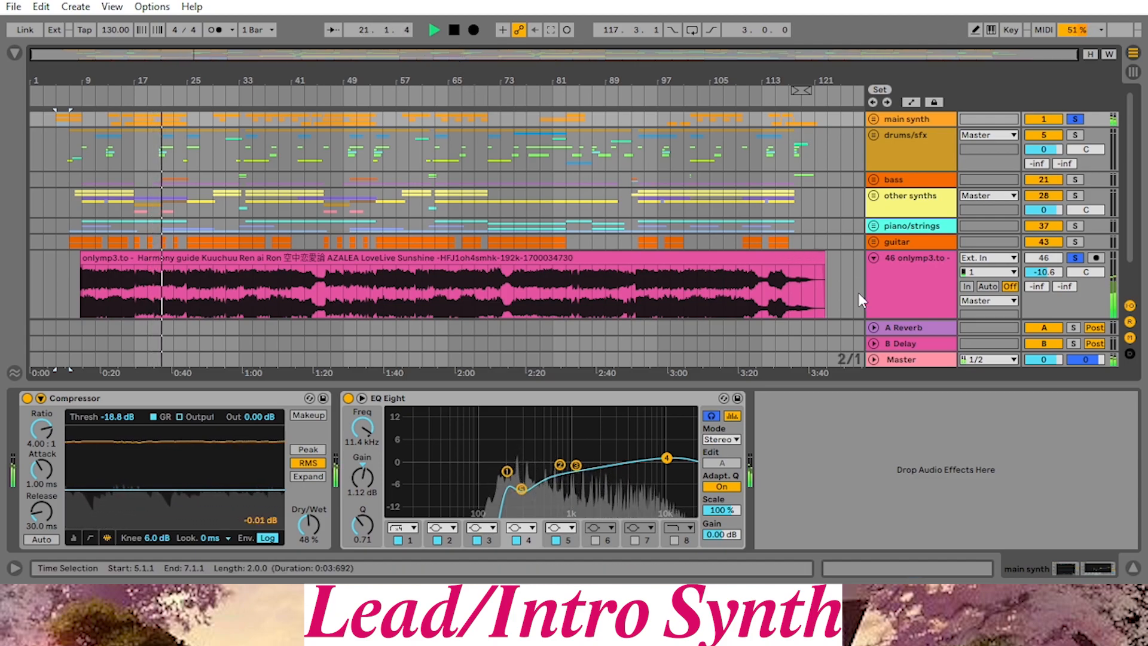
{"action": "left_click", "coordinate": [454, 30]}
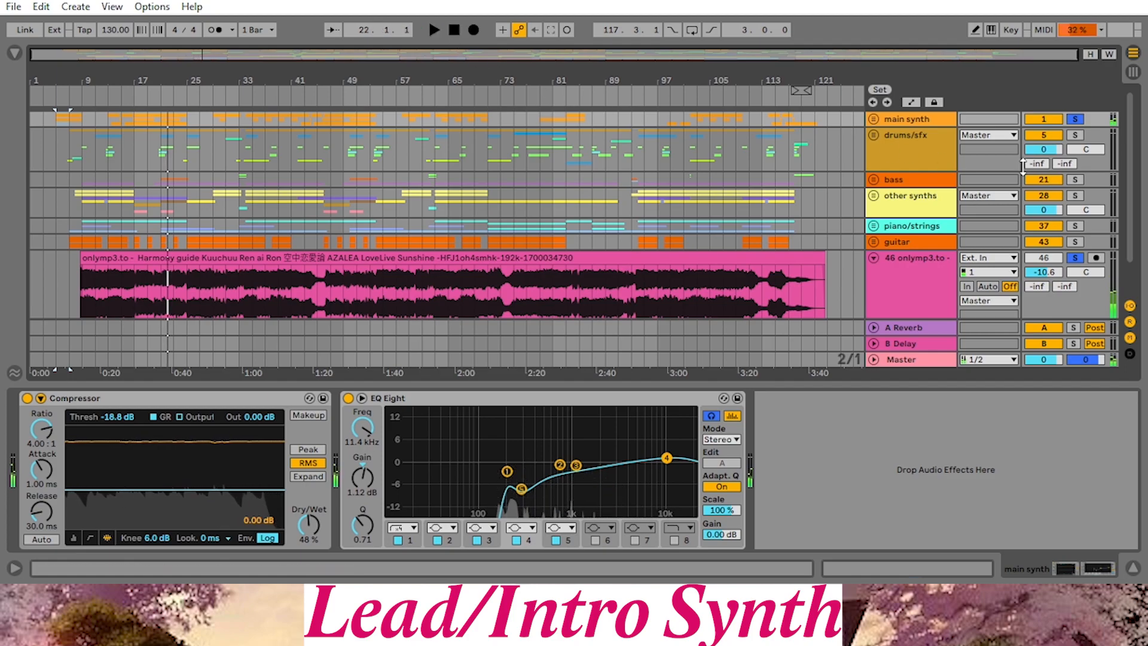
Unfold the main synth group and play the intro 2 section from about bar 79, then stop
{"action": "left_click", "coordinate": [874, 119]}
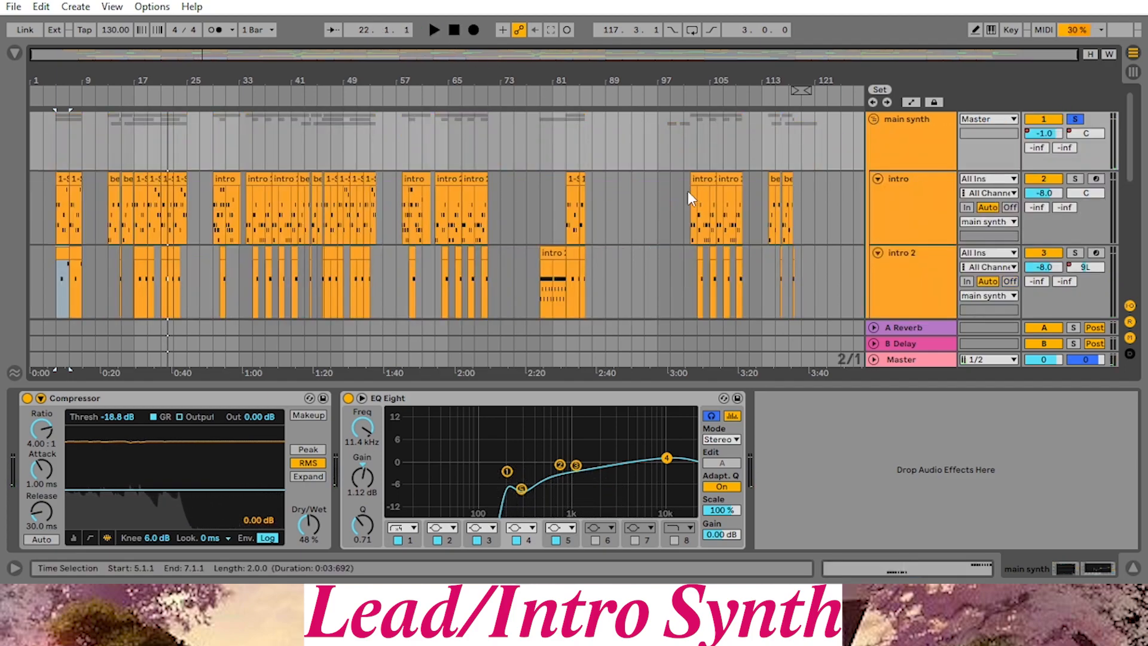
{"action": "left_click_drag", "start_coordinate": [565, 80], "coordinate": [572, 113]}
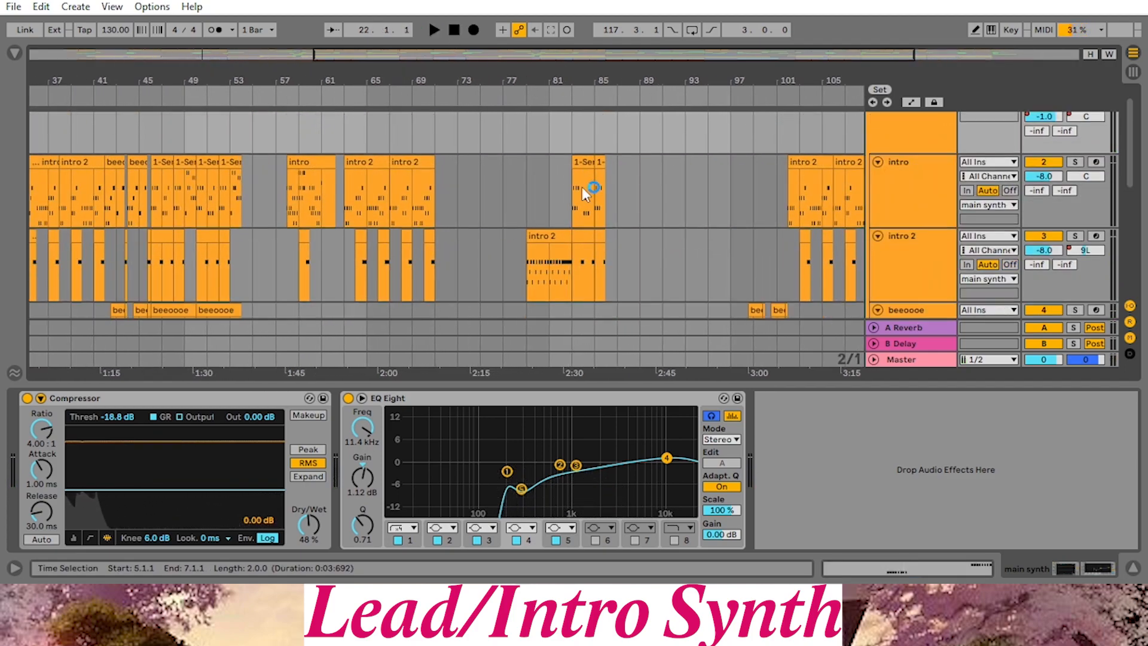
{"action": "scroll", "coordinate": [679, 168], "scroll_direction": "down", "scroll_amount": 2}
{"action": "scroll", "coordinate": [669, 166], "scroll_direction": "up", "scroll_amount": 2}
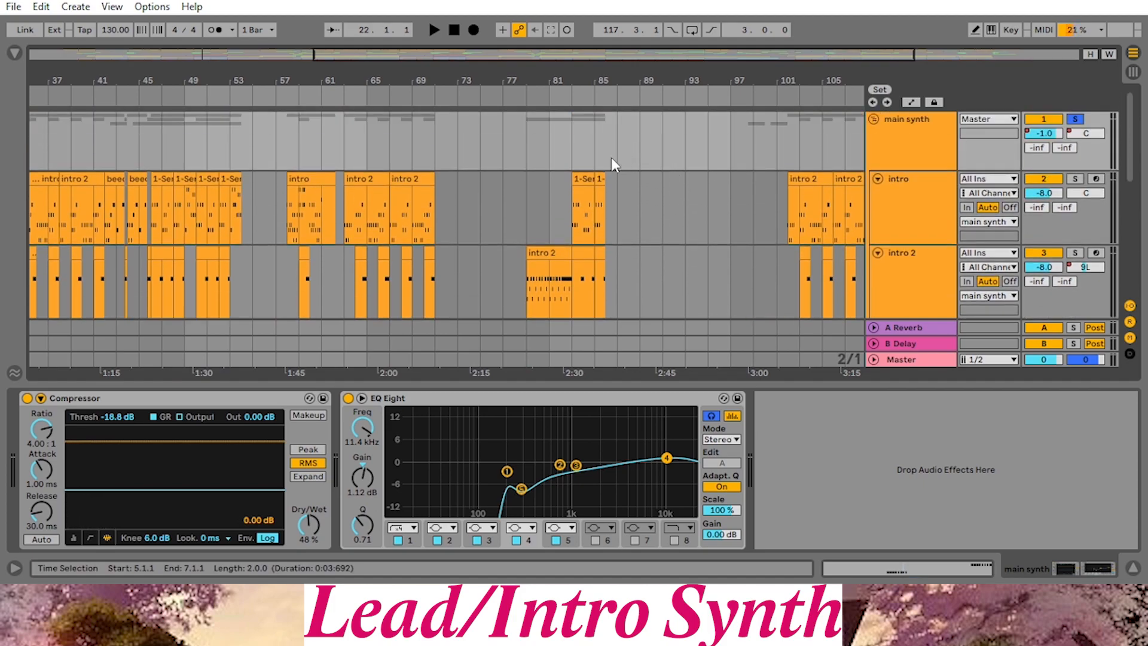
{"action": "scroll", "coordinate": [540, 112], "scroll_direction": "down", "scroll_amount": 2}
{"action": "scroll", "coordinate": [541, 113], "scroll_direction": "up", "scroll_amount": 2}
{"action": "left_click", "coordinate": [527, 95]}
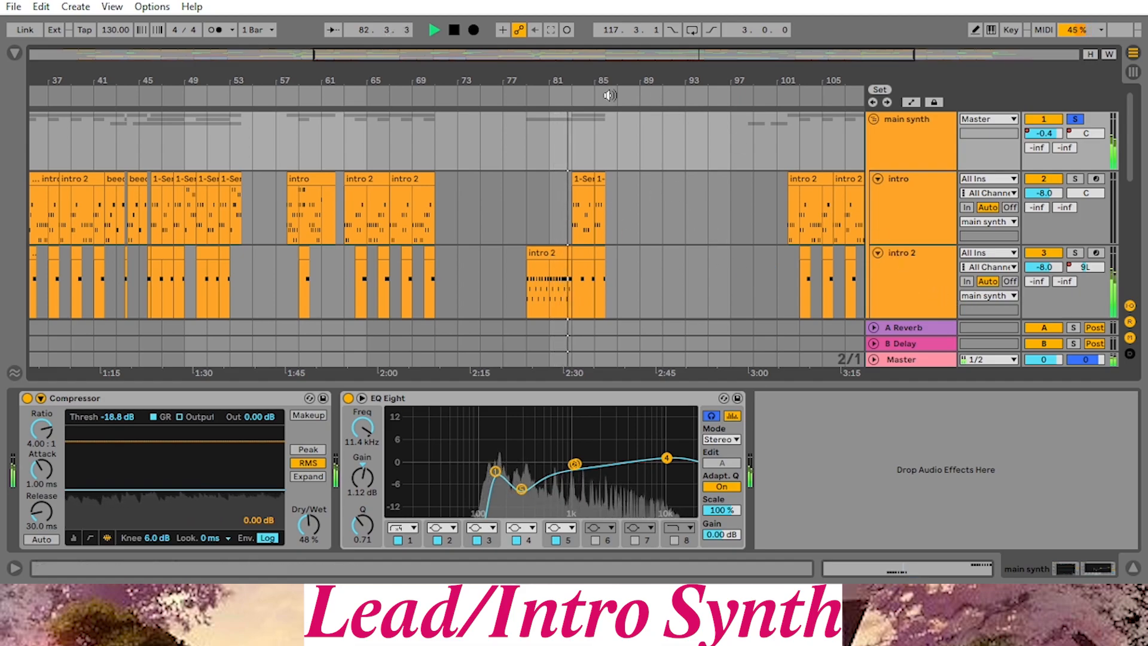
{"action": "left_click", "coordinate": [454, 30]}
Return to the full arrangement and examine where the intro, intro 2 and beeoooe clips are placed
{"action": "left_click_drag", "start_coordinate": [790, 80], "coordinate": [688, 79]}
{"action": "scroll", "coordinate": [741, 188], "scroll_direction": "down", "scroll_amount": 1}
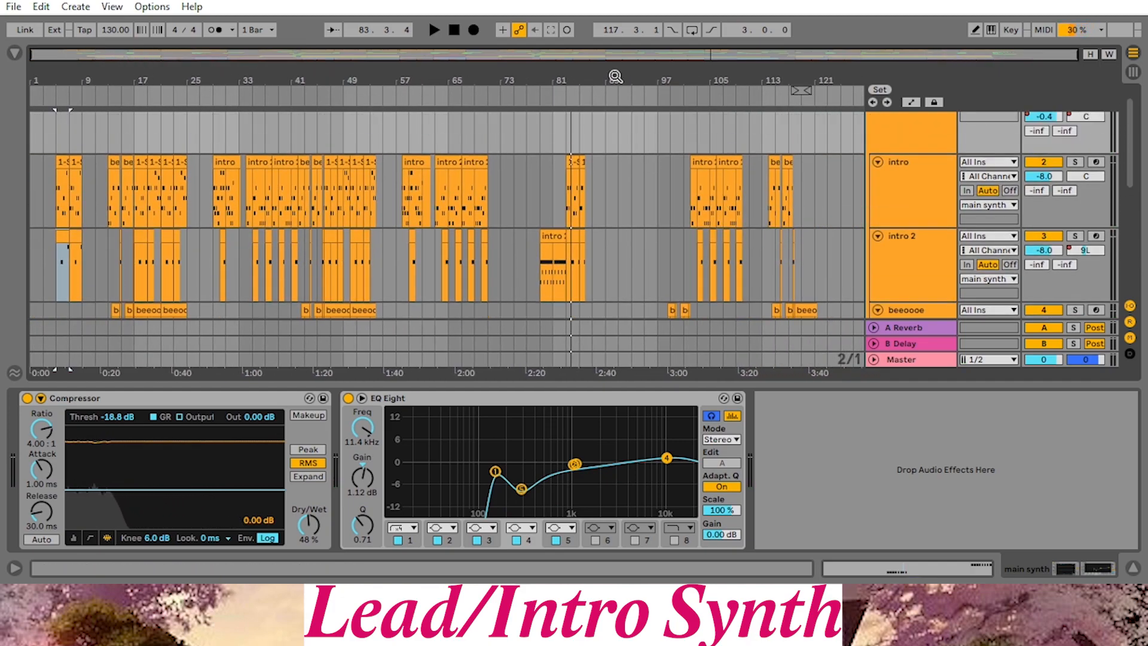
{"action": "scroll", "coordinate": [642, 193], "scroll_direction": "down", "scroll_amount": 1}
{"action": "scroll", "coordinate": [875, 174], "scroll_direction": "up", "scroll_amount": 2}
{"action": "scroll", "coordinate": [835, 206], "scroll_direction": "down", "scroll_amount": 3}
{"action": "scroll", "coordinate": [835, 207], "scroll_direction": "up", "scroll_amount": 3}
{"action": "scroll", "coordinate": [836, 210], "scroll_direction": "down", "scroll_amount": 2}
{"action": "scroll", "coordinate": [834, 201], "scroll_direction": "up", "scroll_amount": 1}
{"action": "scroll", "coordinate": [833, 202], "scroll_direction": "up", "scroll_amount": 2}
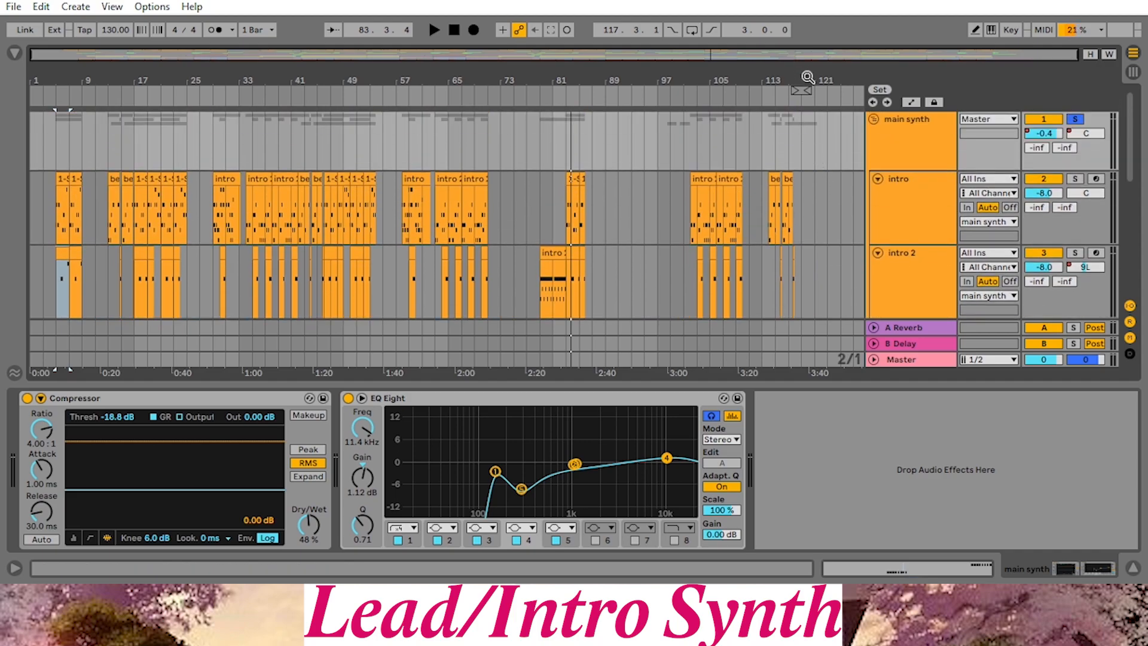
Play the main synth's ending from about bar 117 to hear the final beeoooe clip, then stop
{"action": "left_click_drag", "start_coordinate": [808, 78], "coordinate": [807, 81]}
{"action": "scroll", "coordinate": [819, 150], "scroll_direction": "down", "scroll_amount": 5}
{"action": "scroll", "coordinate": [818, 147], "scroll_direction": "up", "scroll_amount": 4}
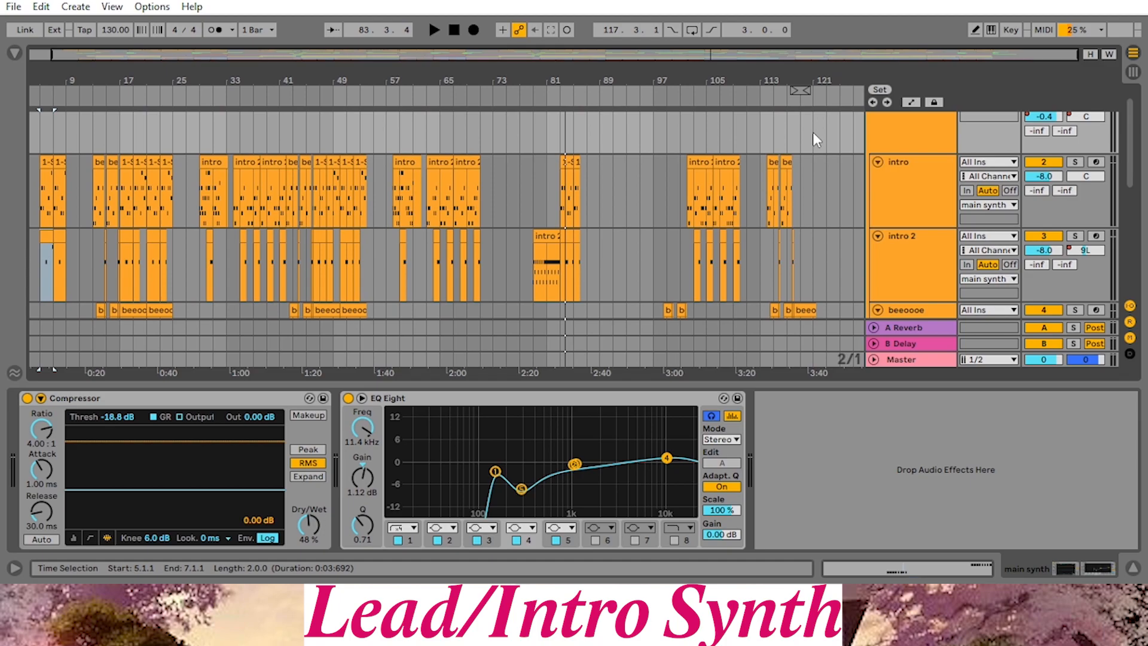
{"action": "left_click", "coordinate": [789, 101]}
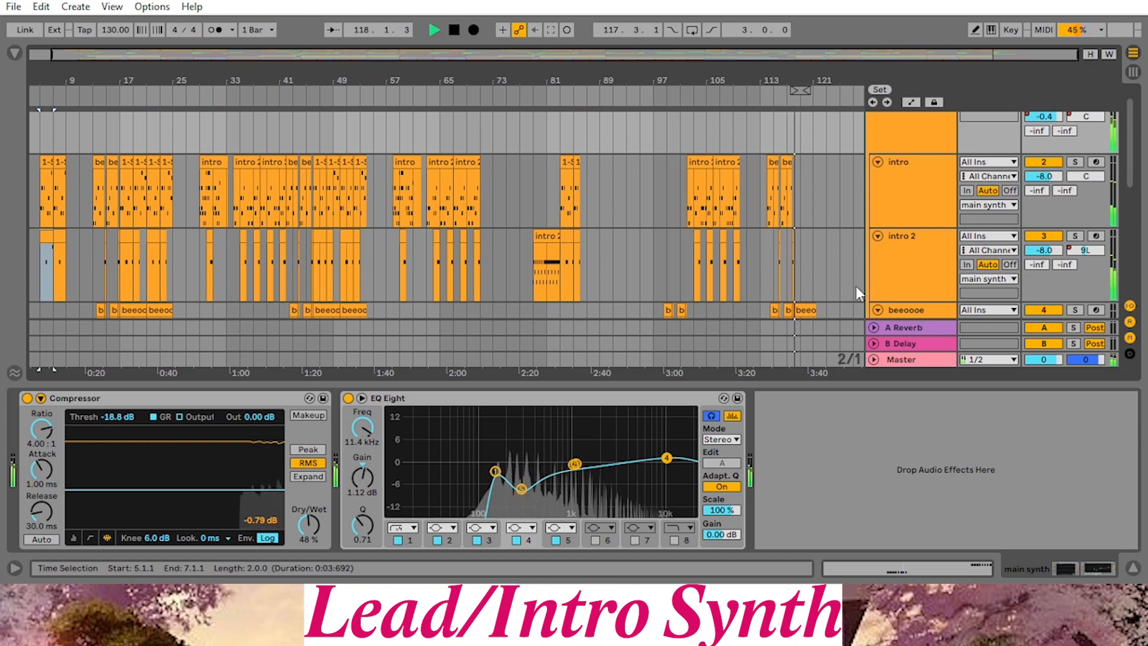
{"action": "scroll", "coordinate": [897, 158], "scroll_direction": "down", "scroll_amount": 6}
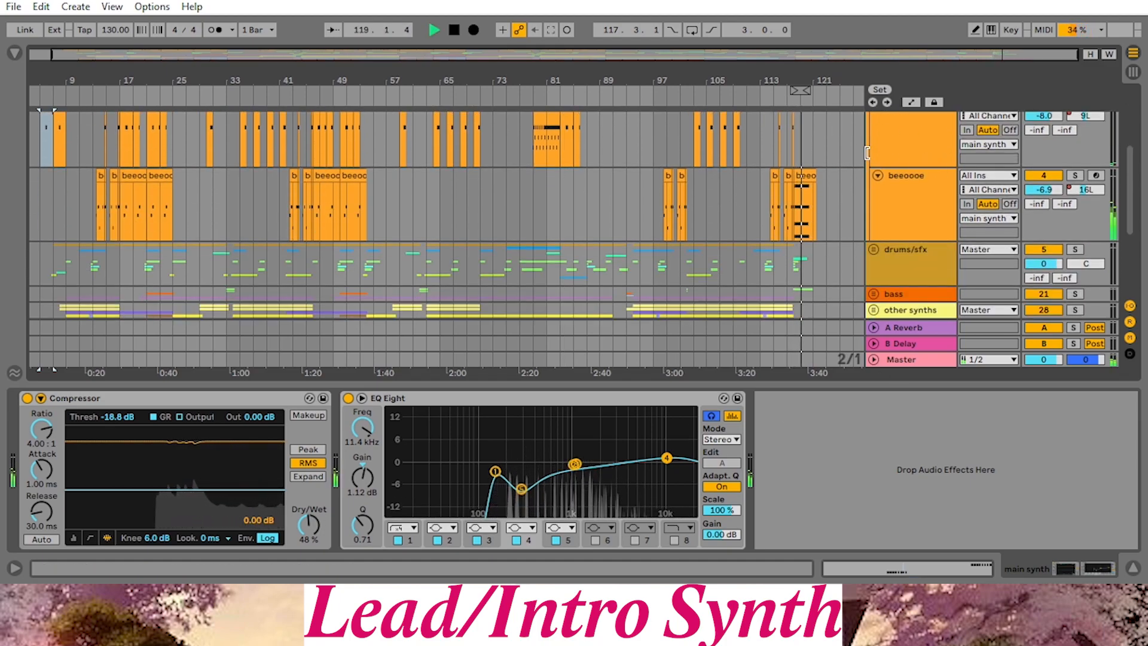
{"action": "scroll", "coordinate": [831, 177], "scroll_direction": "up", "scroll_amount": 1}
{"action": "scroll", "coordinate": [856, 221], "scroll_direction": "up", "scroll_amount": 2}
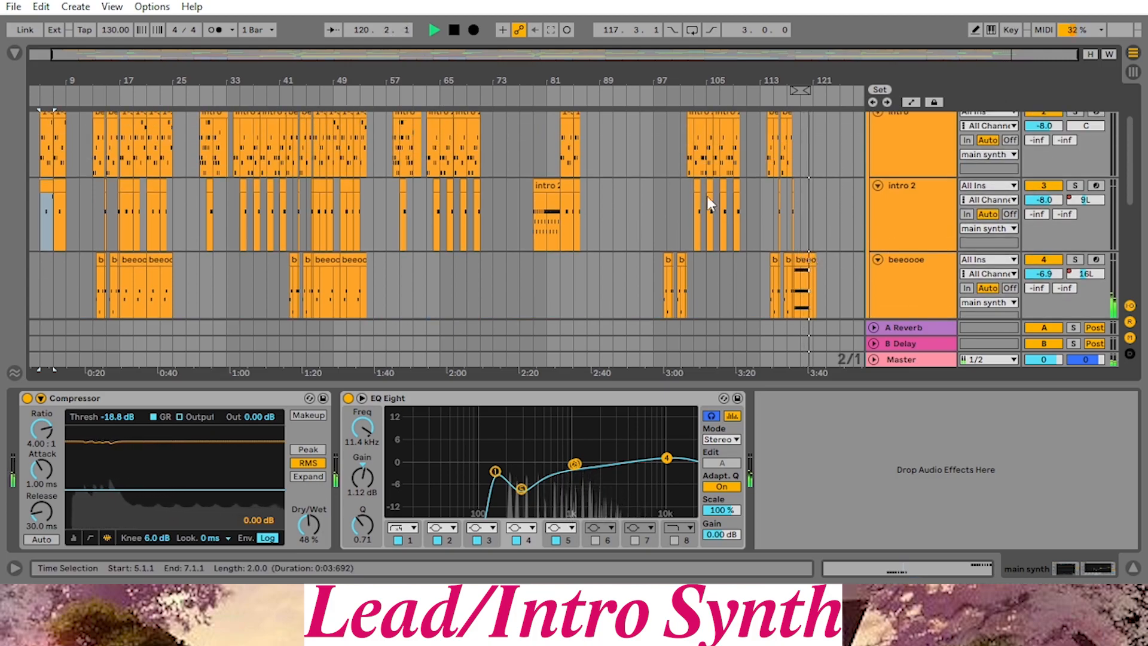
{"action": "left_click", "coordinate": [454, 30]}
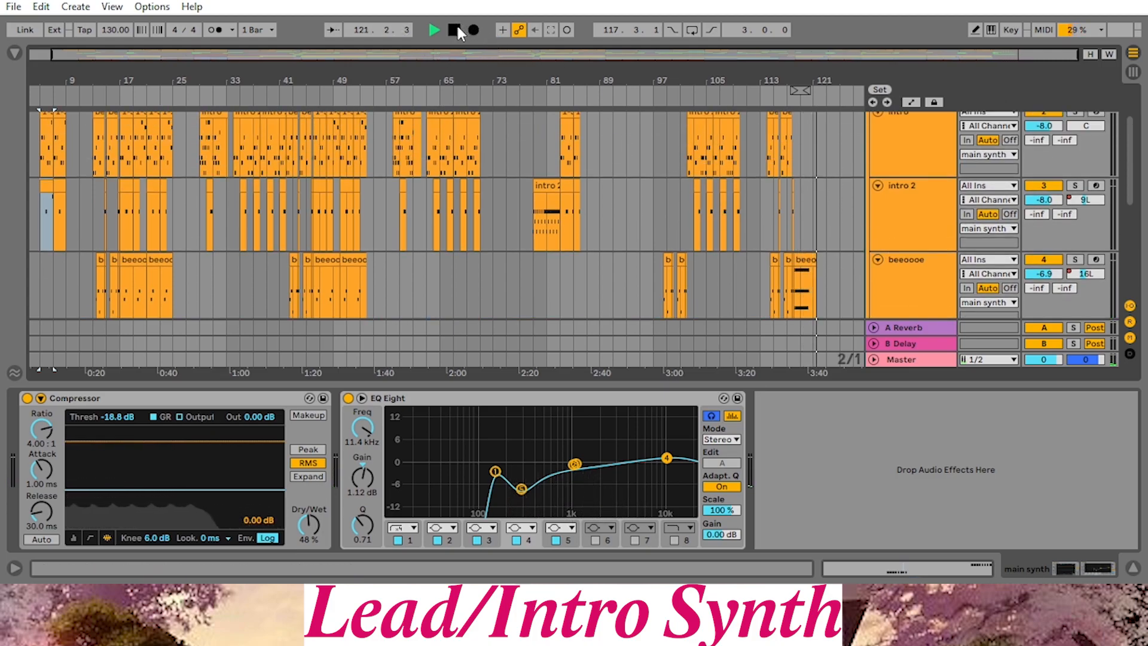
Select the main synth group and look over its intro, intro 2 and beeoooe tracks
{"action": "scroll", "coordinate": [820, 163], "scroll_direction": "up", "scroll_amount": 2}
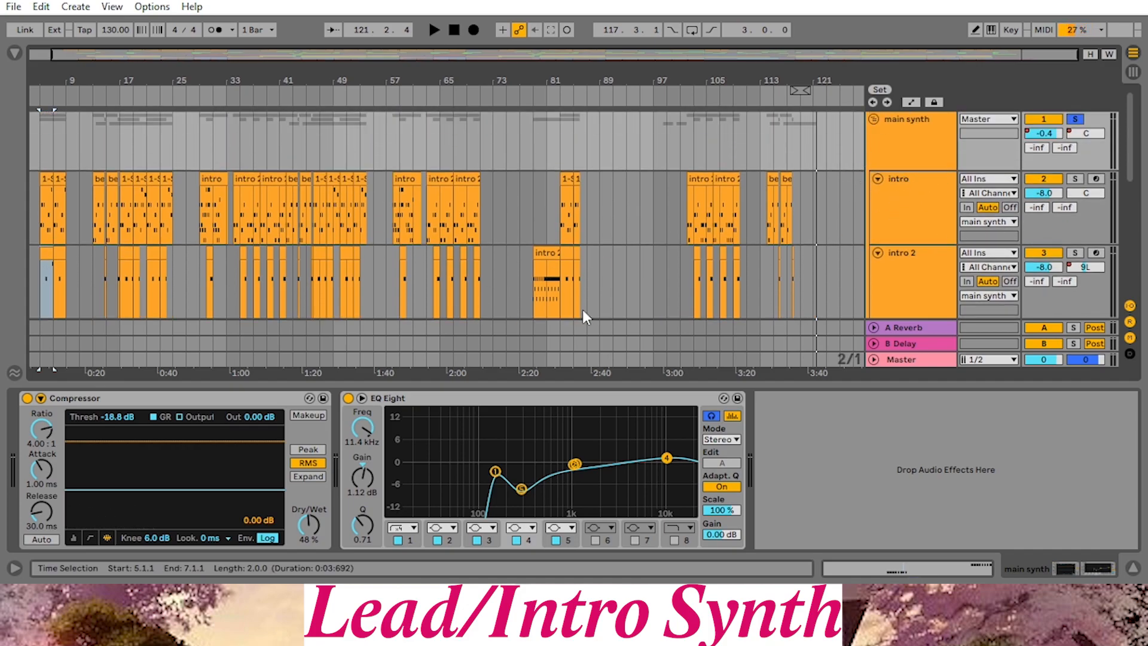
{"action": "left_click", "coordinate": [904, 134]}
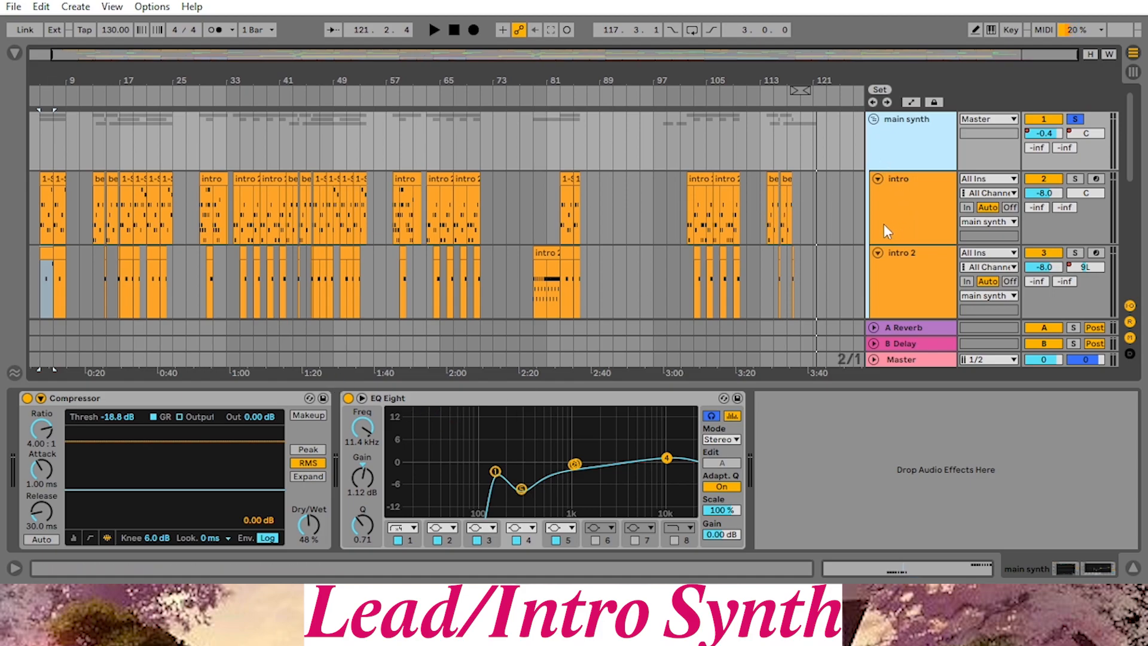
{"action": "scroll", "coordinate": [891, 232], "scroll_direction": "down", "scroll_amount": 4}
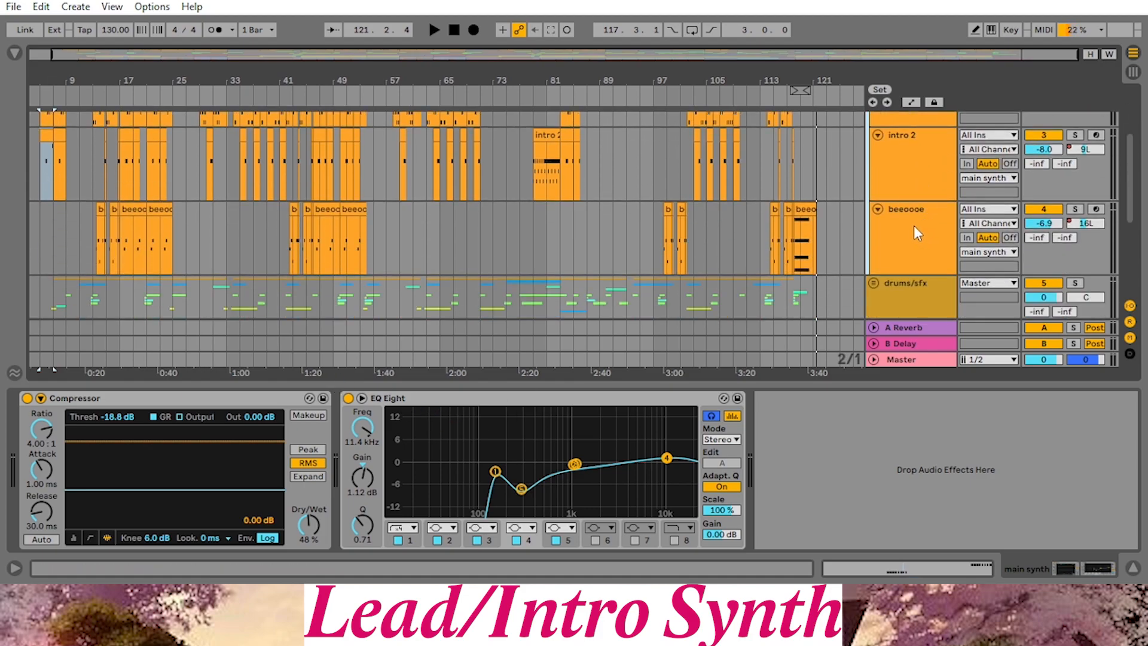
{"action": "scroll", "coordinate": [913, 225], "scroll_direction": "up", "scroll_amount": 4}
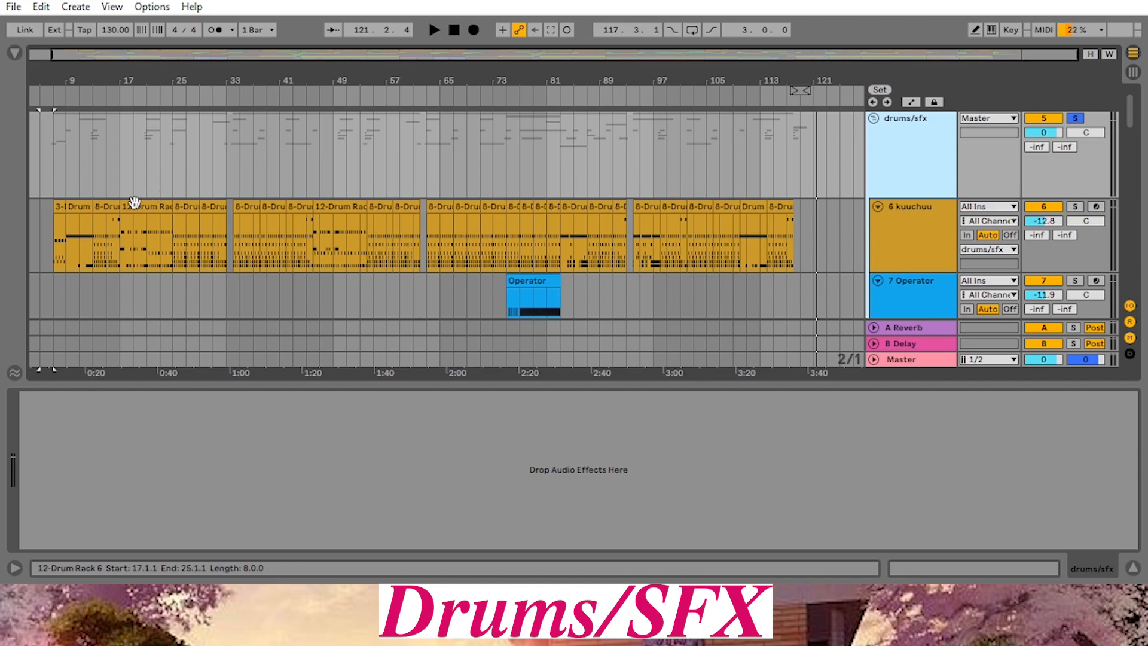
Select the kuuchuu drum track and examine its drum rack chains and effect devices
{"action": "left_click", "coordinate": [924, 234]}
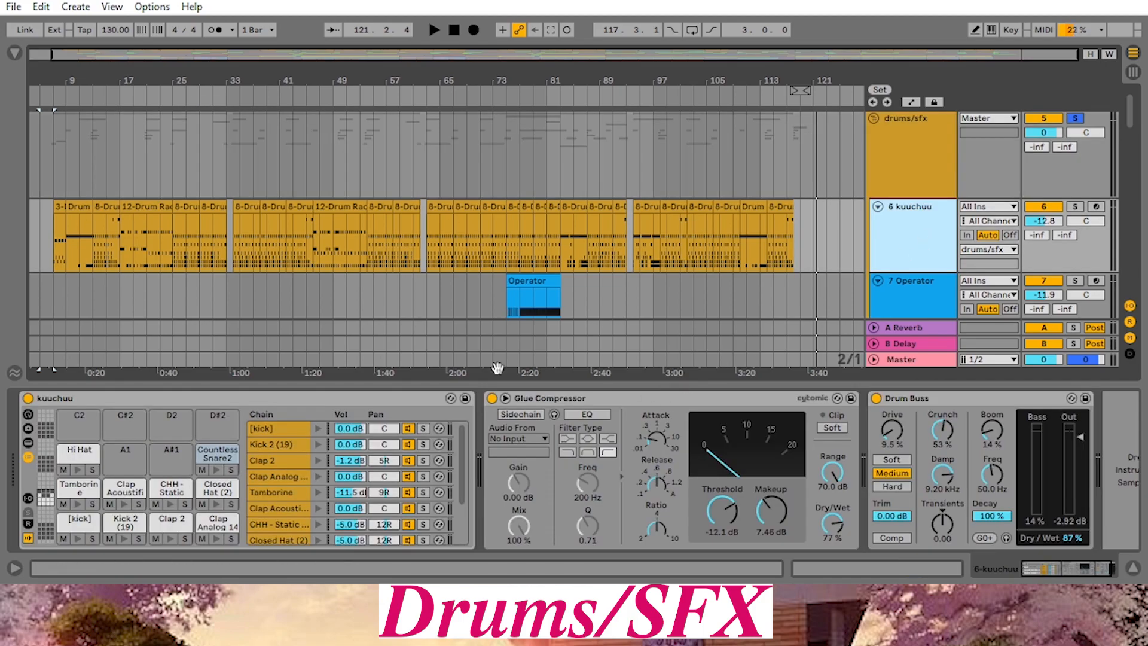
{"action": "scroll", "coordinate": [277, 454], "scroll_direction": "down", "scroll_amount": 1}
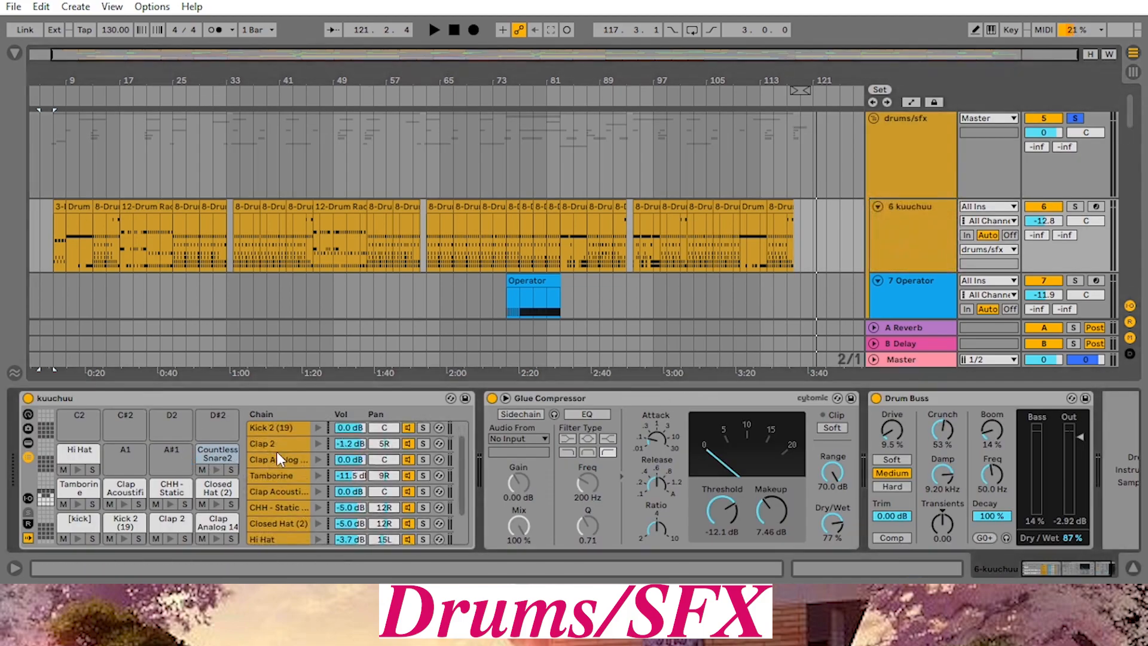
{"action": "scroll", "coordinate": [295, 461], "scroll_direction": "down", "scroll_amount": 2}
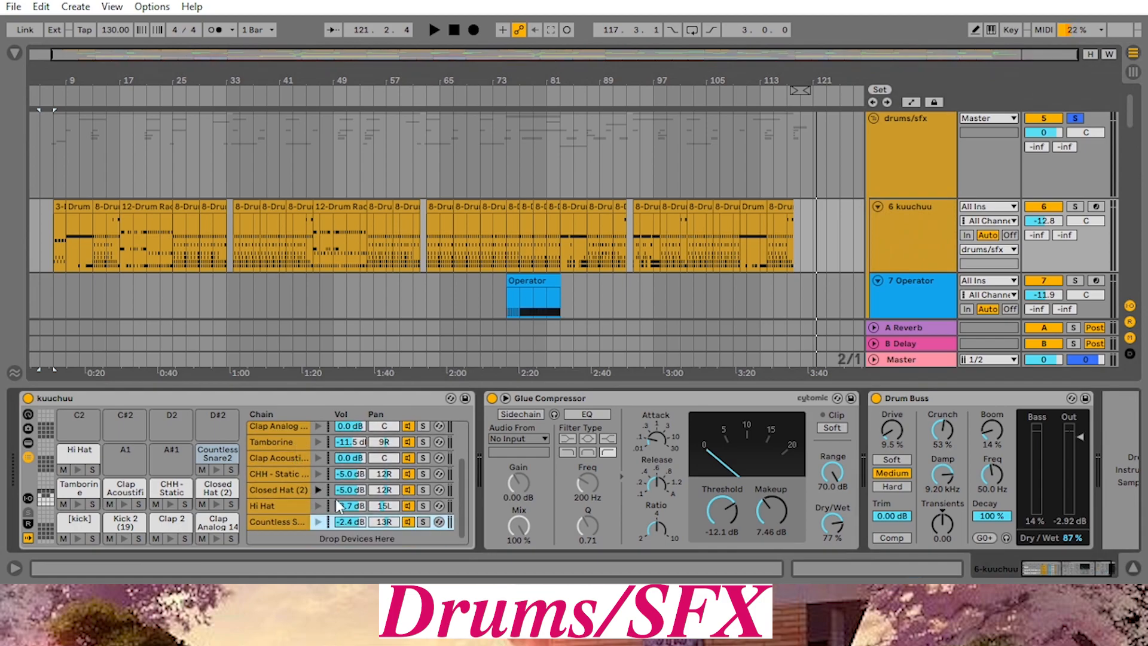
{"action": "scroll", "coordinate": [285, 491], "scroll_direction": "up", "scroll_amount": 1}
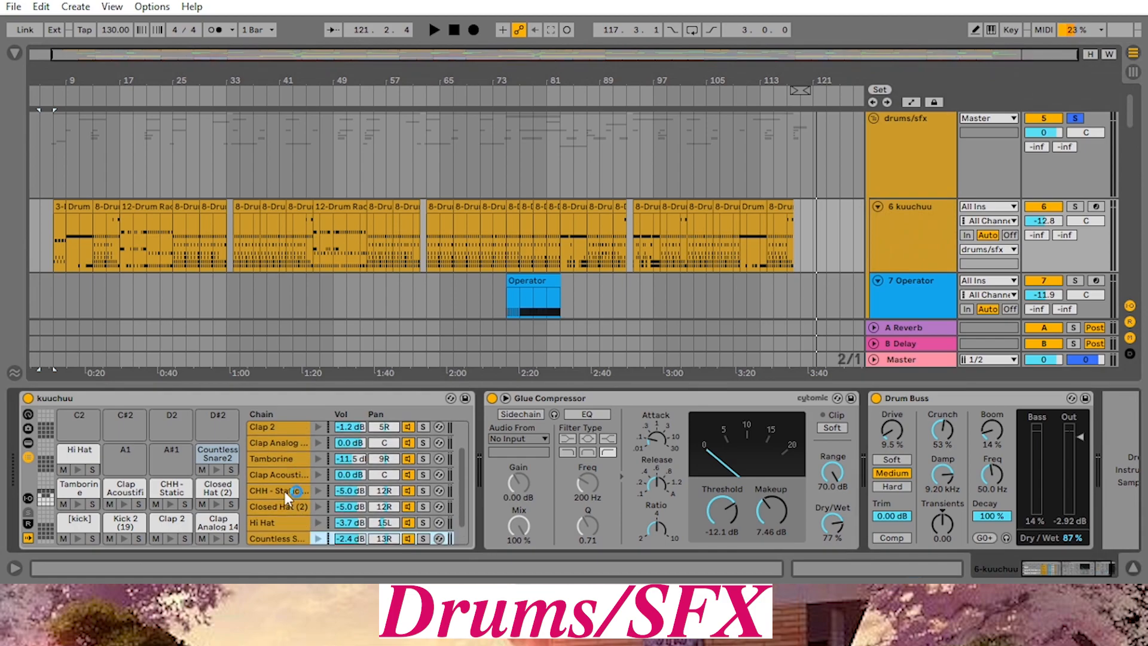
{"action": "scroll", "coordinate": [278, 508], "scroll_direction": "up", "scroll_amount": 2}
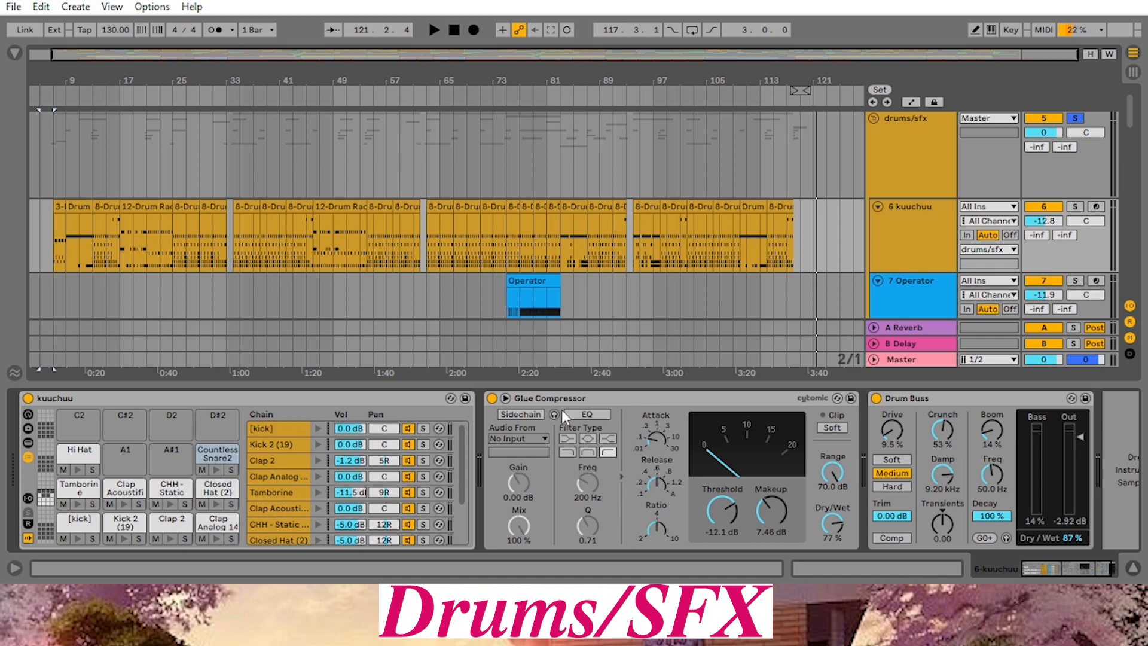
{"action": "mouse_move", "coordinate": [1056, 563]}
{"action": "left_mouse_down"}
{"action": "mouse_move", "coordinate": [1084, 566]}
{"action": "mouse_move", "coordinate": [1051, 575]}
{"action": "left_mouse_up"}
Play the soloed kuuchuu drum track from bar 7 through its opening sections, then stop
{"action": "left_click", "coordinate": [52, 117]}
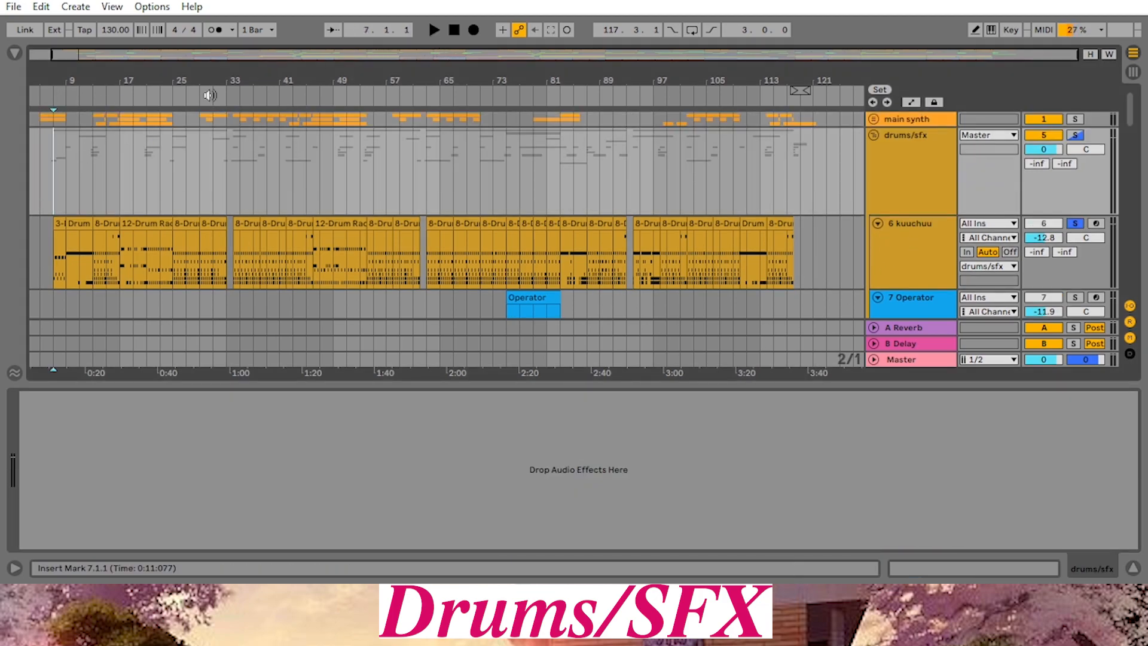
{"action": "left_click", "coordinate": [434, 30]}
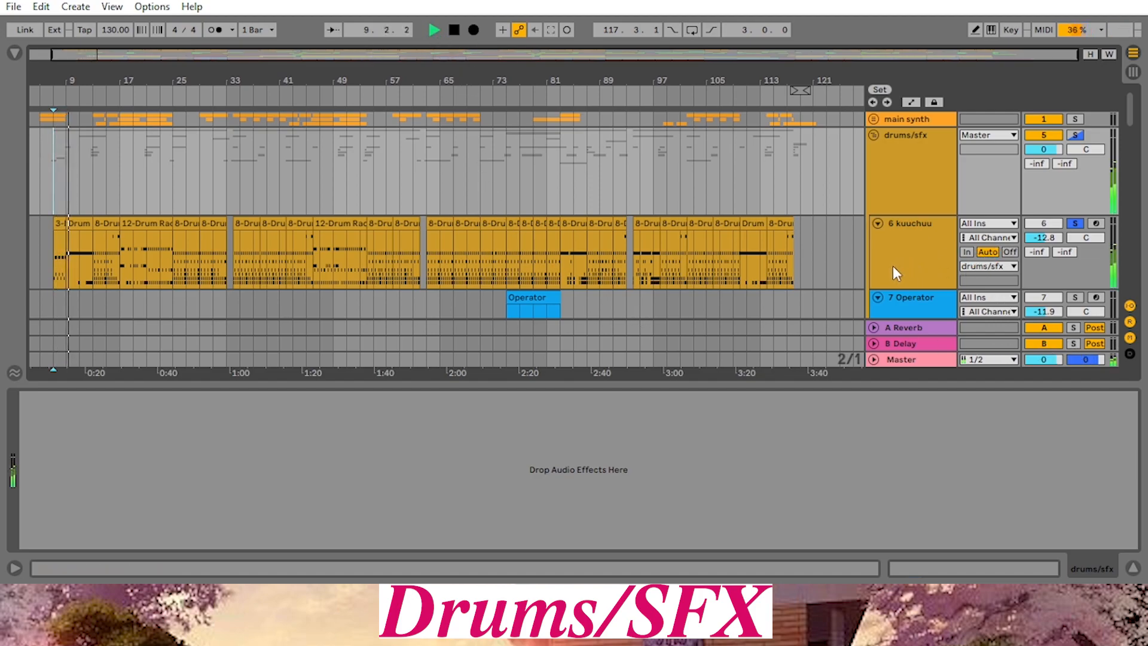
{"action": "scroll", "coordinate": [1129, 119], "scroll_direction": "down", "scroll_amount": 3}
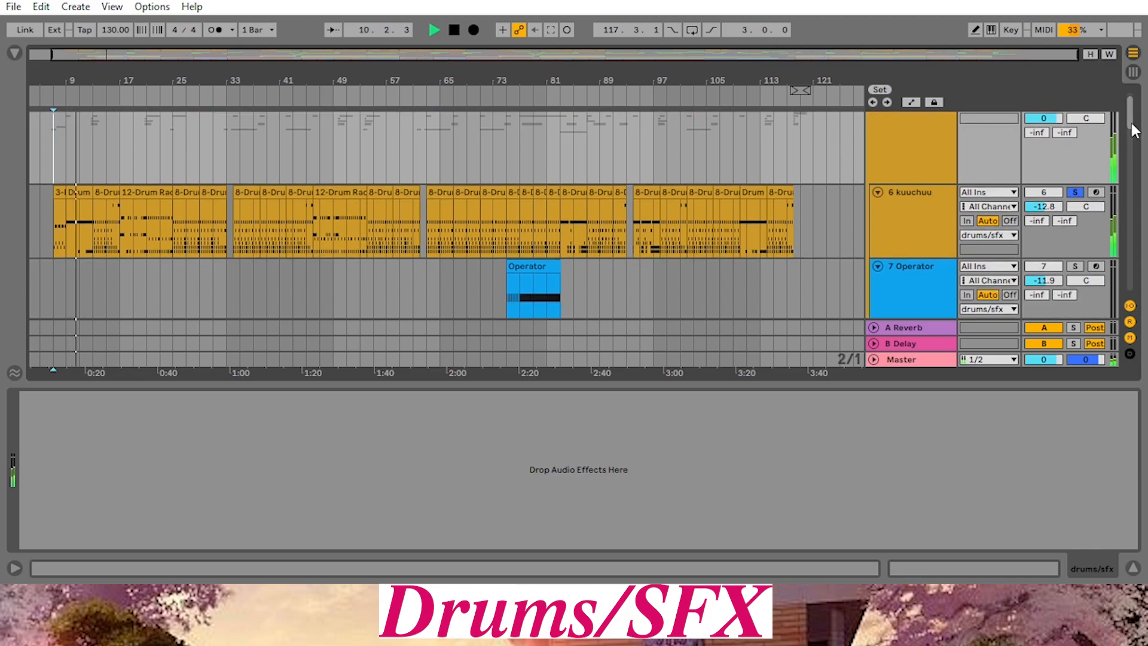
{"action": "scroll", "coordinate": [1130, 120], "scroll_direction": "up", "scroll_amount": 1}
{"action": "left_click", "coordinate": [873, 122]}
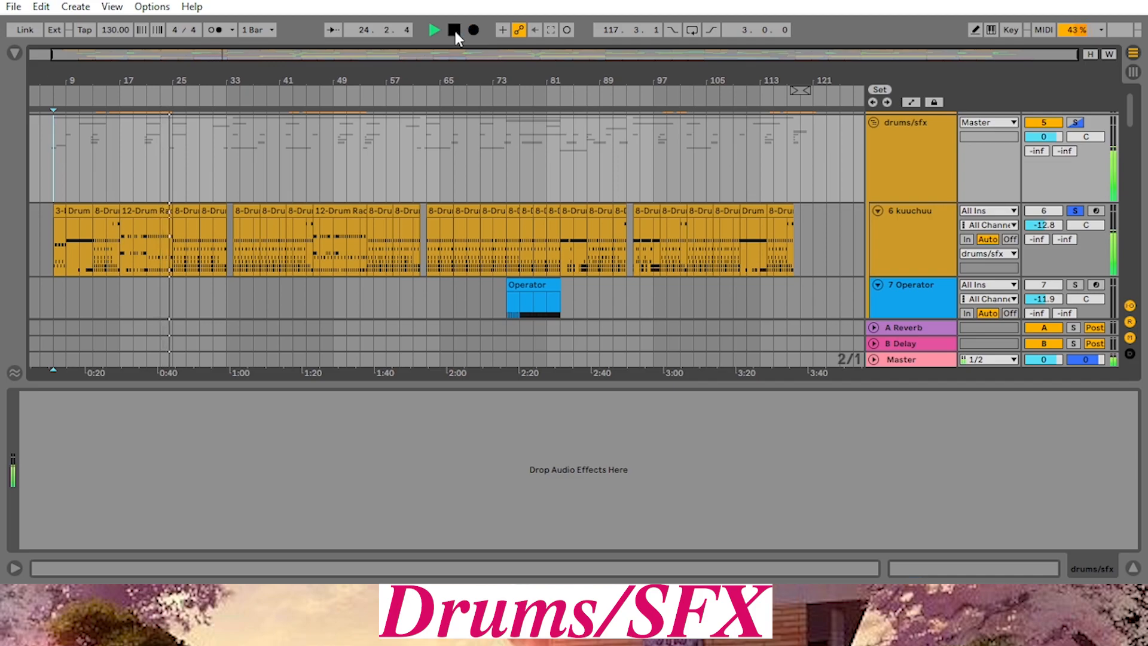
{"action": "left_click", "coordinate": [455, 30]}
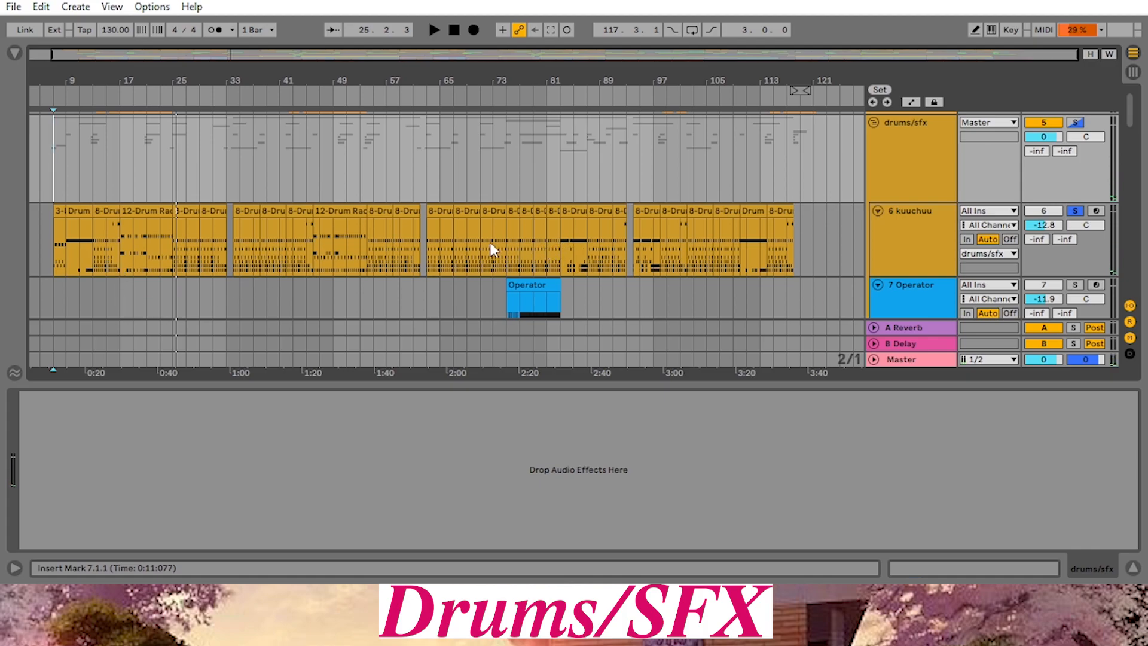
Play the soloed kuuchuu drums from bar 25 and again from bar 46, stopping after each section
{"action": "left_click", "coordinate": [172, 181]}
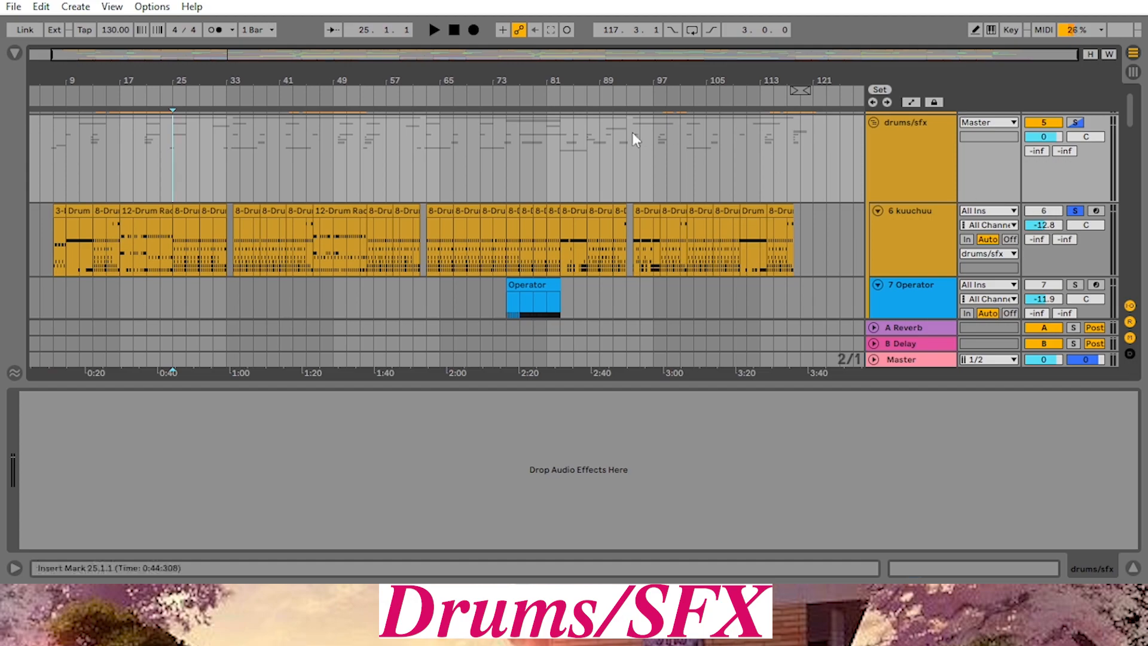
{"action": "left_click", "coordinate": [434, 30]}
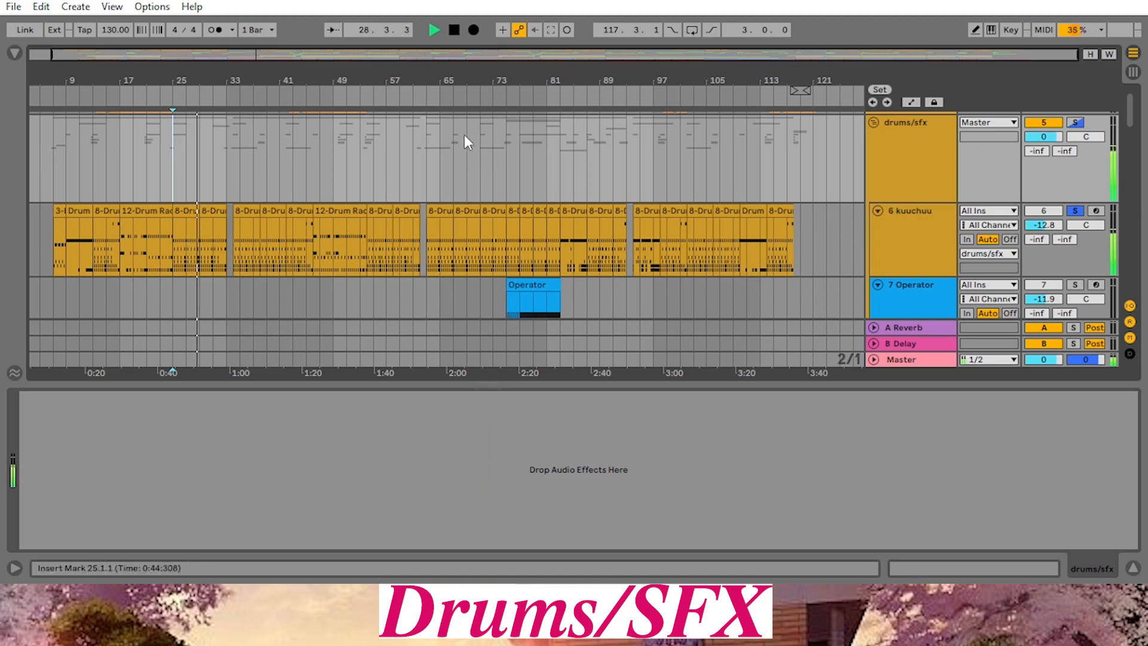
{"action": "left_click", "coordinate": [457, 31]}
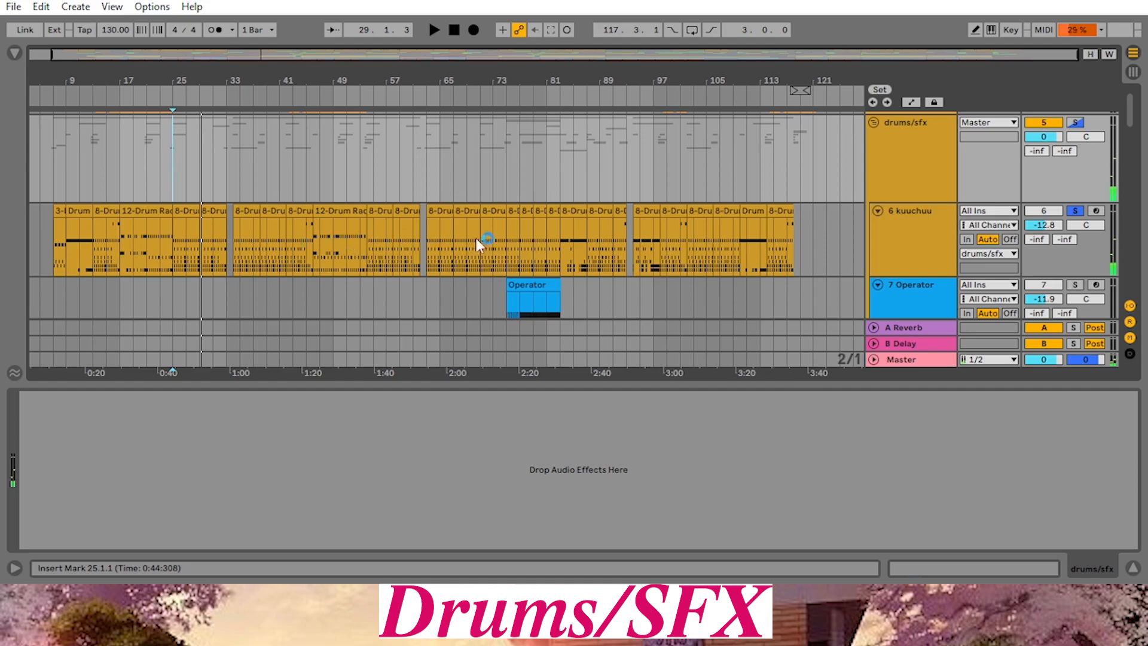
{"action": "left_click", "coordinate": [313, 253]}
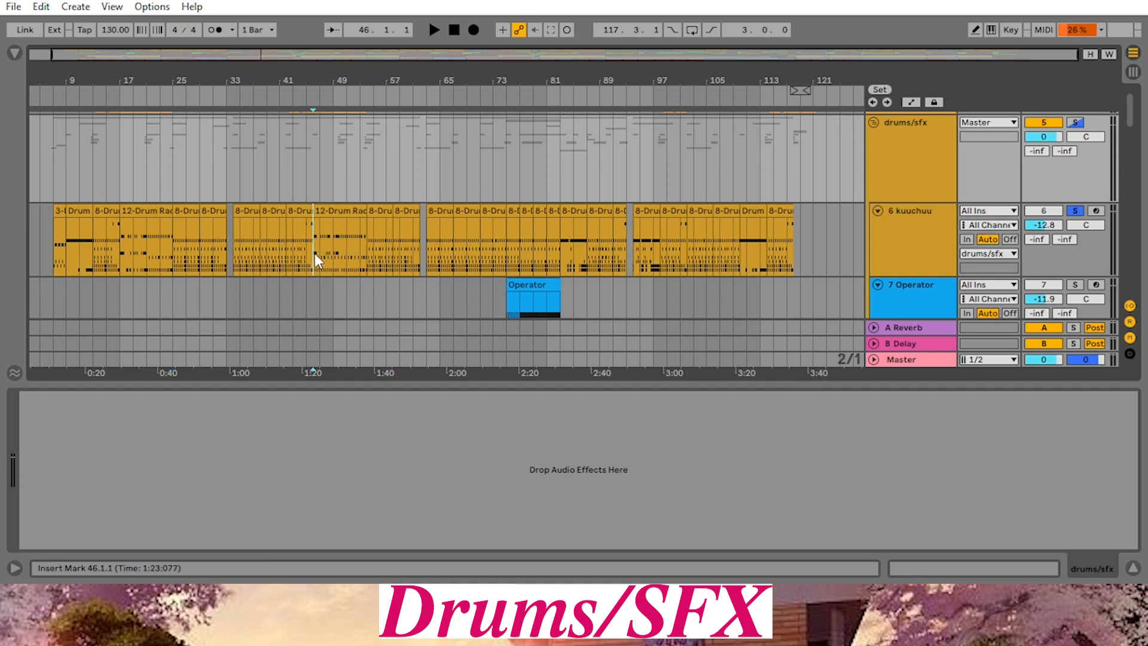
{"action": "left_click", "coordinate": [435, 31]}
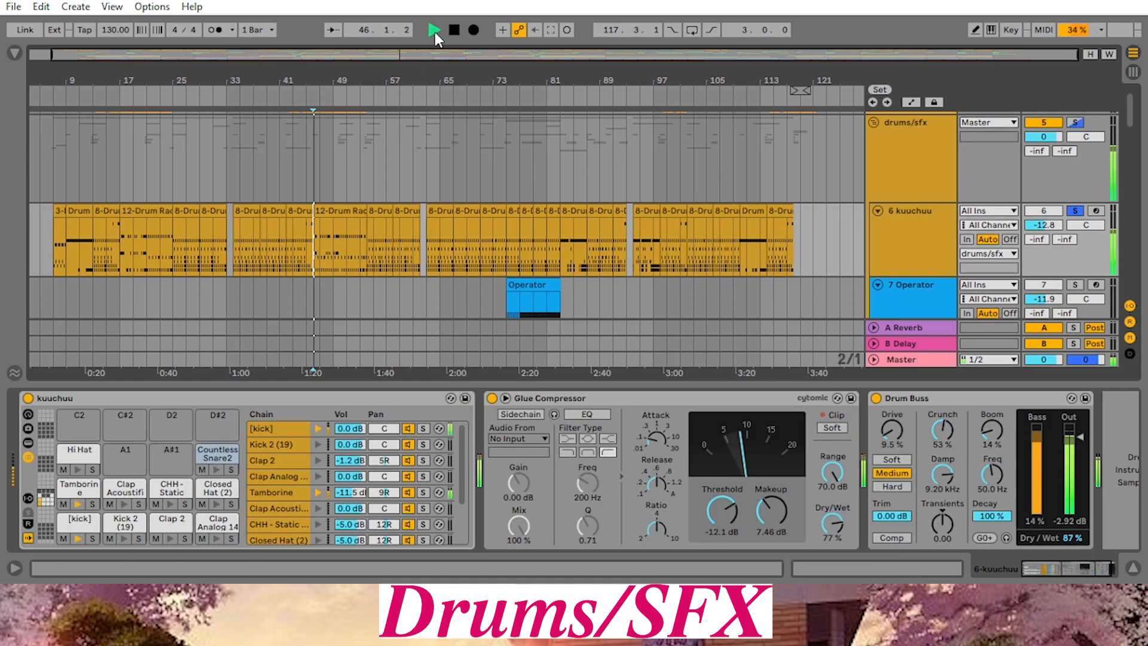
{"action": "left_click", "coordinate": [453, 30]}
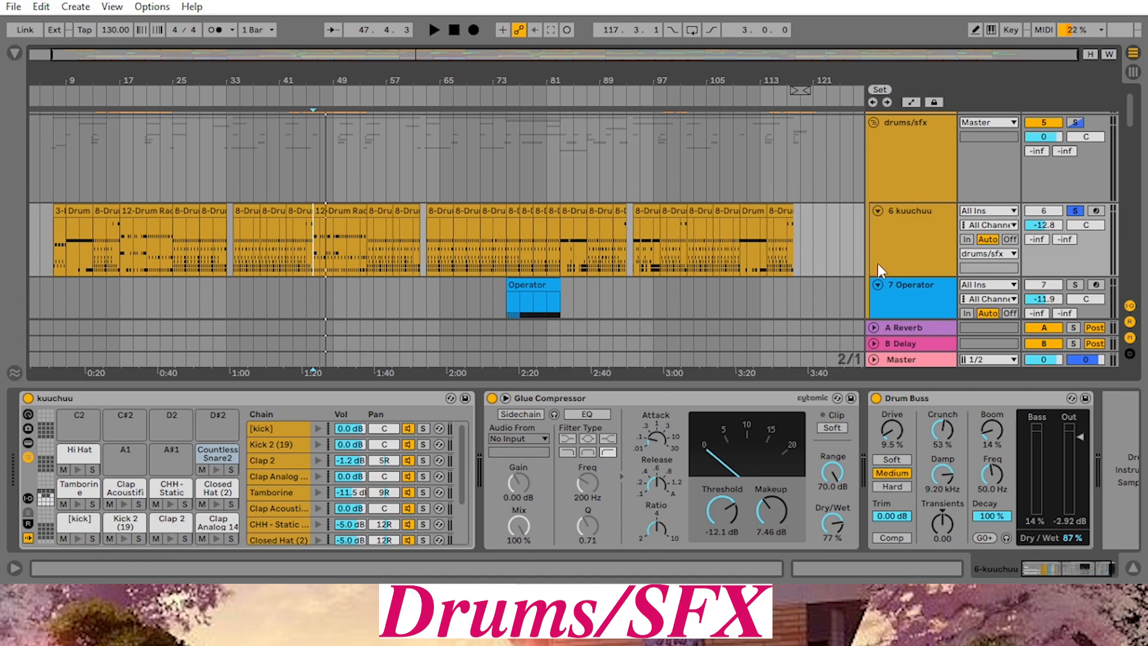
Look over the Operator track and the sfx group below the kuuchuu drums
{"action": "scroll", "coordinate": [796, 238], "scroll_direction": "down", "scroll_amount": 1}
{"action": "scroll", "coordinate": [759, 198], "scroll_direction": "down", "scroll_amount": 4}
{"action": "scroll", "coordinate": [754, 192], "scroll_direction": "up", "scroll_amount": 2}
{"action": "scroll", "coordinate": [837, 188], "scroll_direction": "down", "scroll_amount": 2}
{"action": "scroll", "coordinate": [777, 195], "scroll_direction": "up", "scroll_amount": 2}
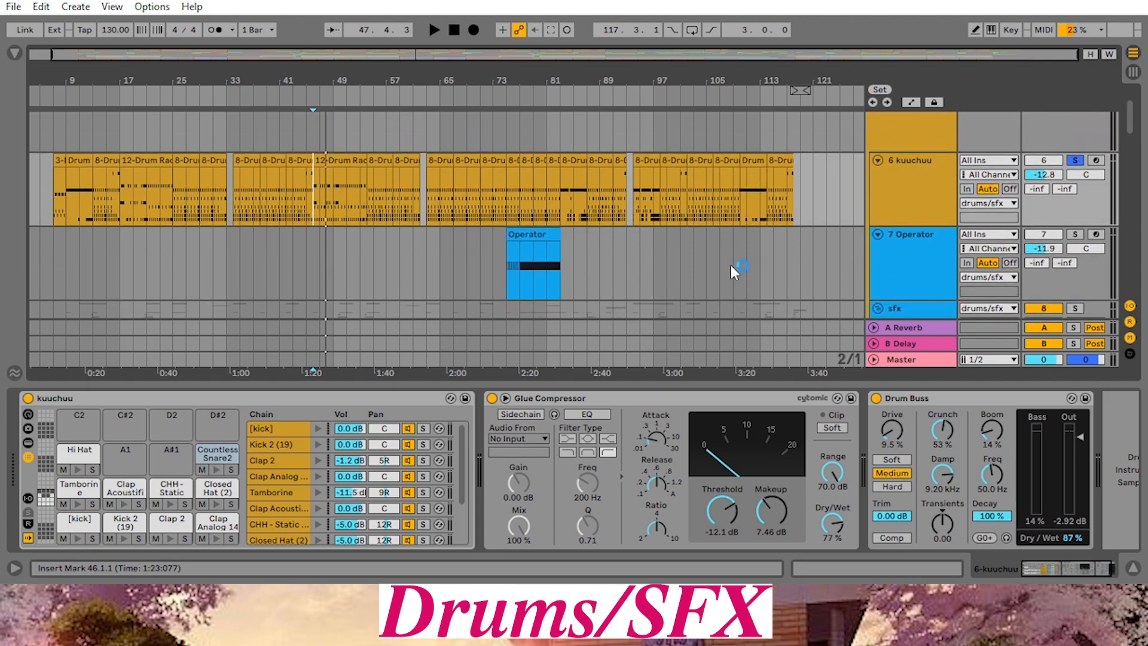
Solo the 9 Serum_x64 track in the sfx group, play it from bar 11, and stop after its first clips
{"action": "scroll", "coordinate": [772, 223], "scroll_direction": "down", "scroll_amount": 2}
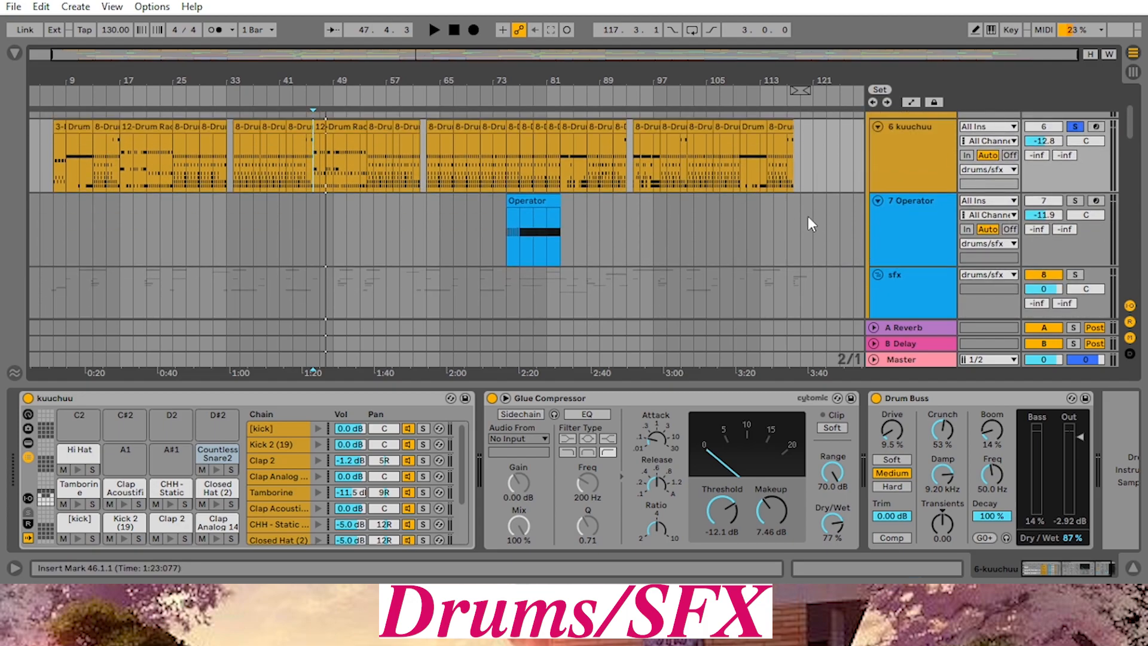
{"action": "scroll", "coordinate": [807, 221], "scroll_direction": "down", "scroll_amount": 5}
{"action": "scroll", "coordinate": [777, 217], "scroll_direction": "up", "scroll_amount": 2}
{"action": "scroll", "coordinate": [855, 208], "scroll_direction": "down", "scroll_amount": 5}
{"action": "left_click", "coordinate": [1075, 214]}
{"action": "scroll", "coordinate": [72, 216], "scroll_direction": "up", "scroll_amount": 1}
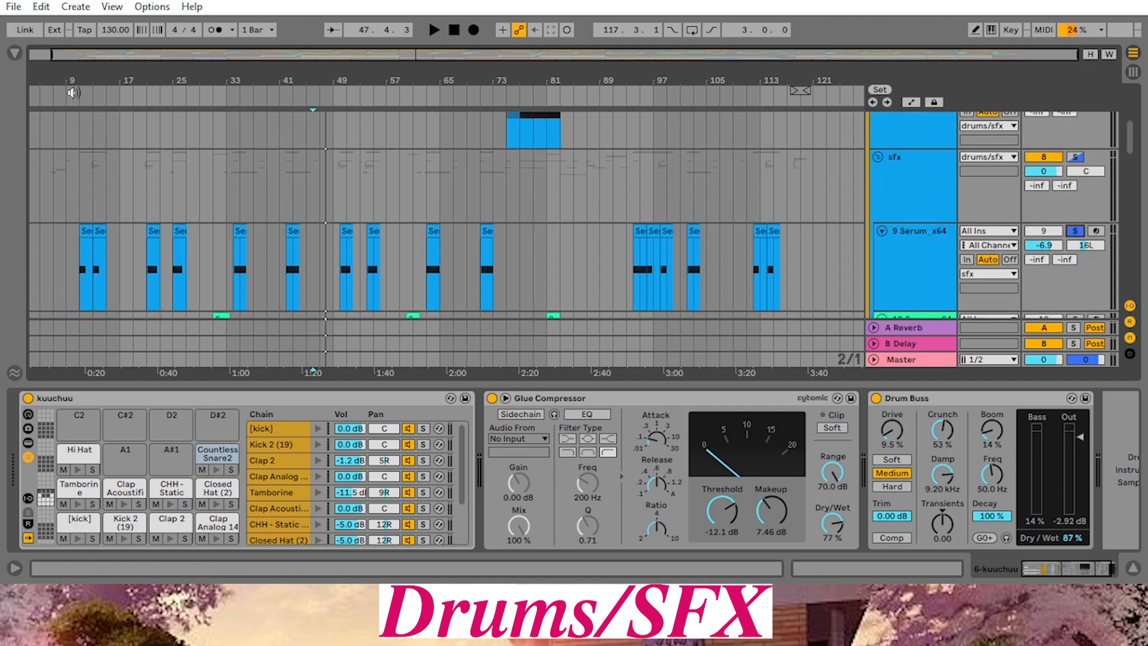
{"action": "left_click", "coordinate": [78, 93]}
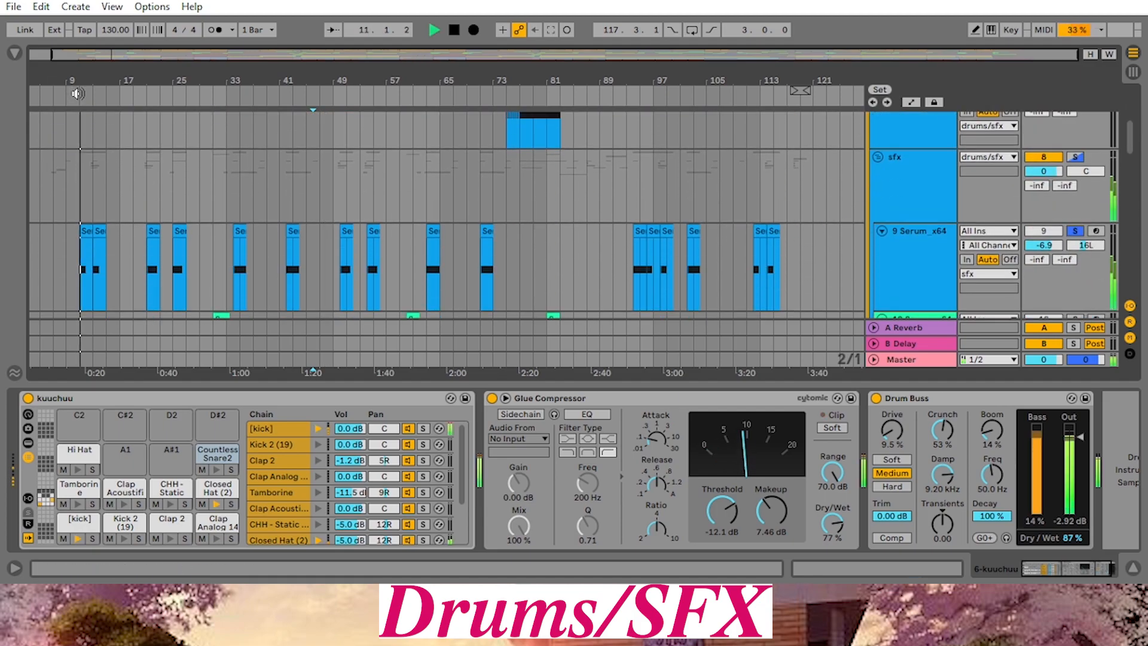
{"action": "left_click", "coordinate": [454, 30]}
Open the Serum instrument on track 9, play its opening clips, and examine the LFO 2 curve modulating the filter cutoff
{"action": "left_click", "coordinate": [935, 258]}
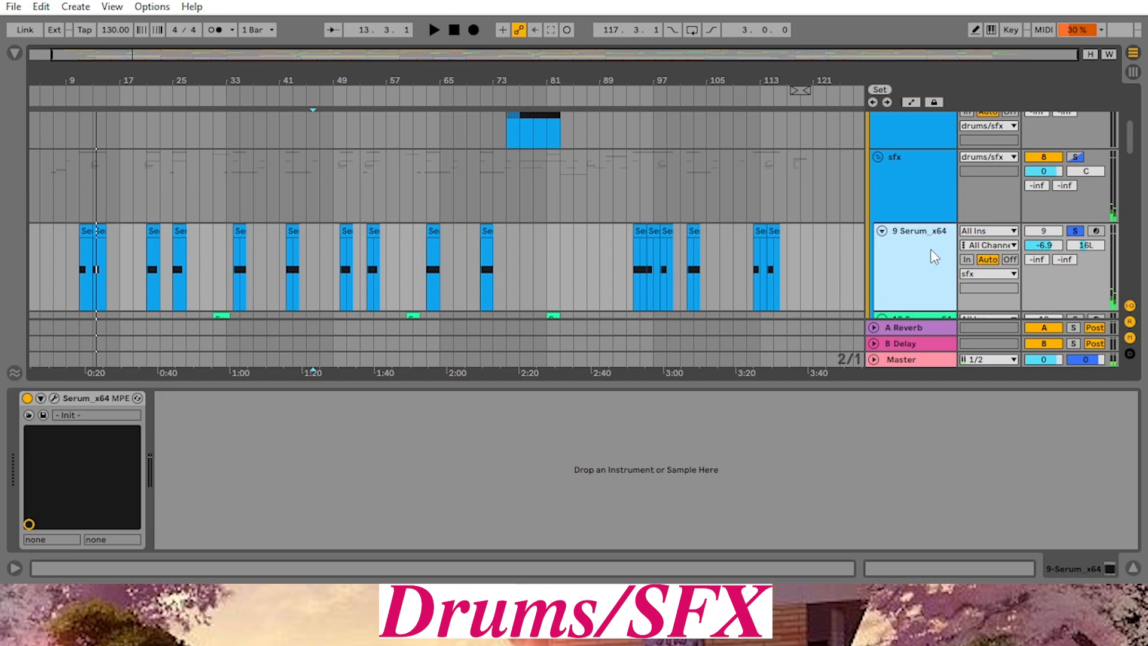
{"action": "left_click", "coordinate": [54, 398]}
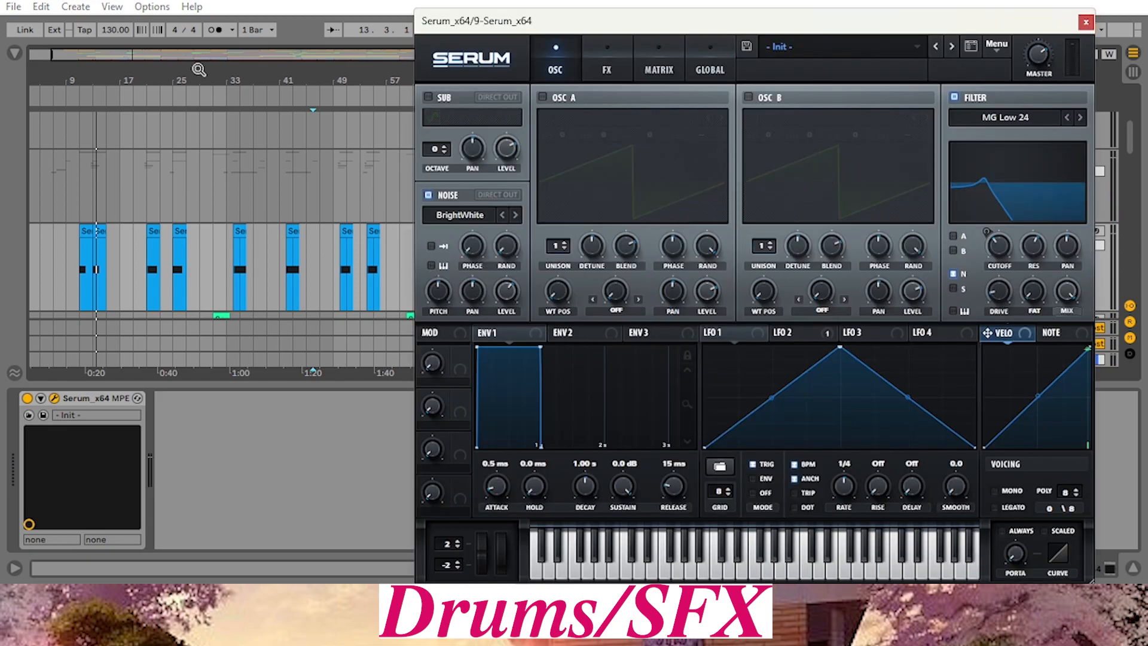
{"action": "left_click", "coordinate": [84, 97]}
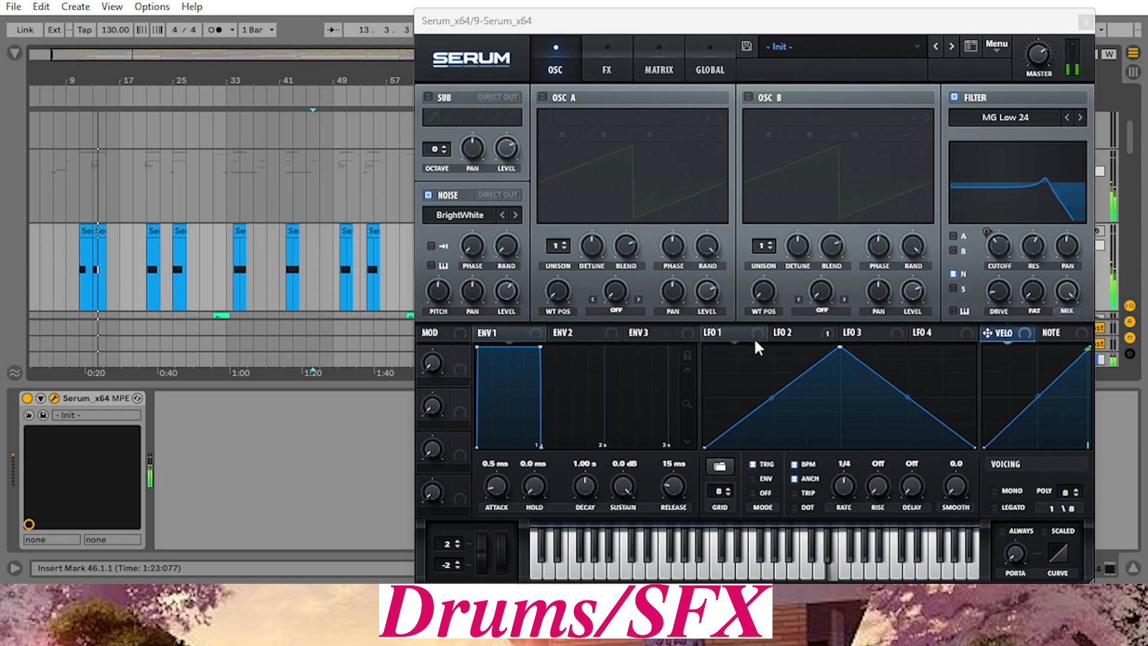
{"action": "left_click", "coordinate": [801, 333]}
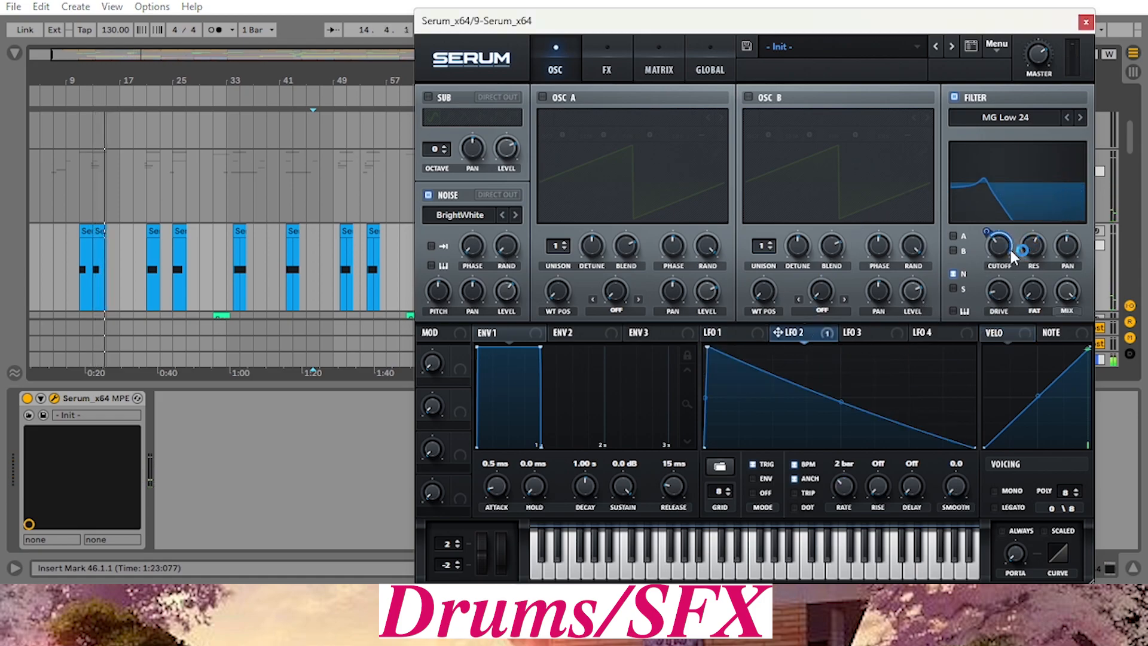
Play the soloed track 9 from around bar 21, stop, and move its Serum window clear of the arrangement
{"action": "left_click", "coordinate": [148, 98]}
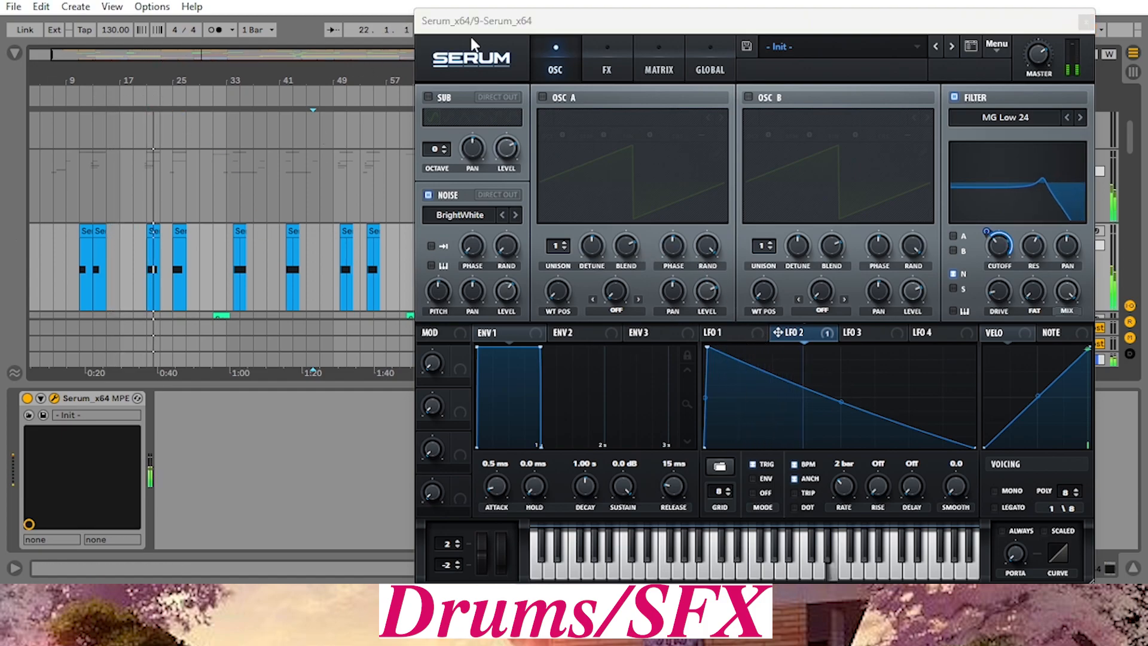
{"action": "left_click_drag", "start_coordinate": [571, 20], "coordinate": [563, 58]}
{"action": "key", "text": "space"}
{"action": "left_click_drag", "start_coordinate": [487, 57], "coordinate": [564, 403]}
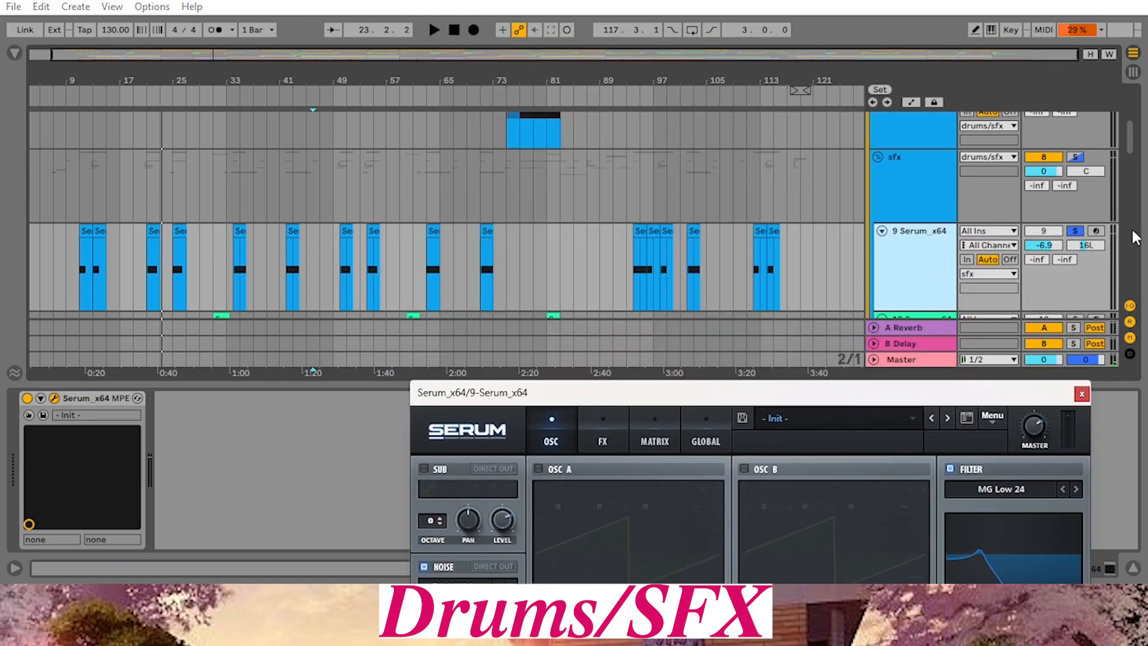
Solo the 10 Serum_x64 track, play it from bar 31, open its Serum instrument, and stop playback
{"action": "scroll", "coordinate": [1072, 241], "scroll_direction": "down", "scroll_amount": 2}
{"action": "left_click", "coordinate": [1076, 270]}
{"action": "scroll", "coordinate": [309, 181], "scroll_direction": "down", "scroll_amount": 2}
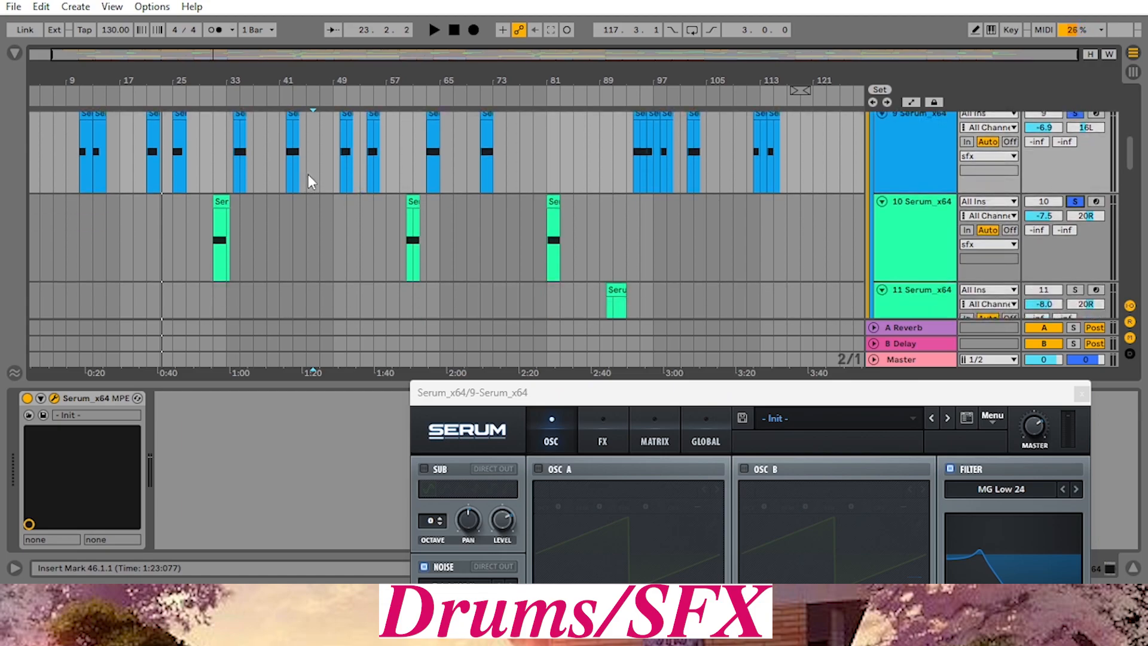
{"action": "left_click", "coordinate": [213, 94]}
{"action": "left_click", "coordinate": [913, 231]}
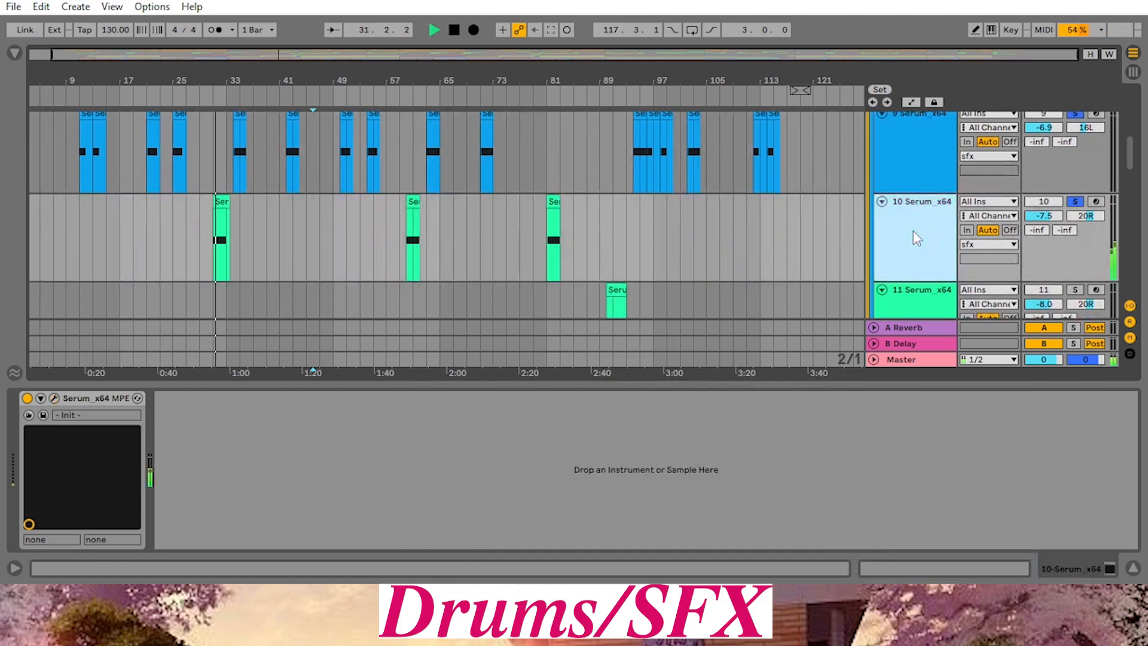
{"action": "left_click", "coordinate": [54, 398]}
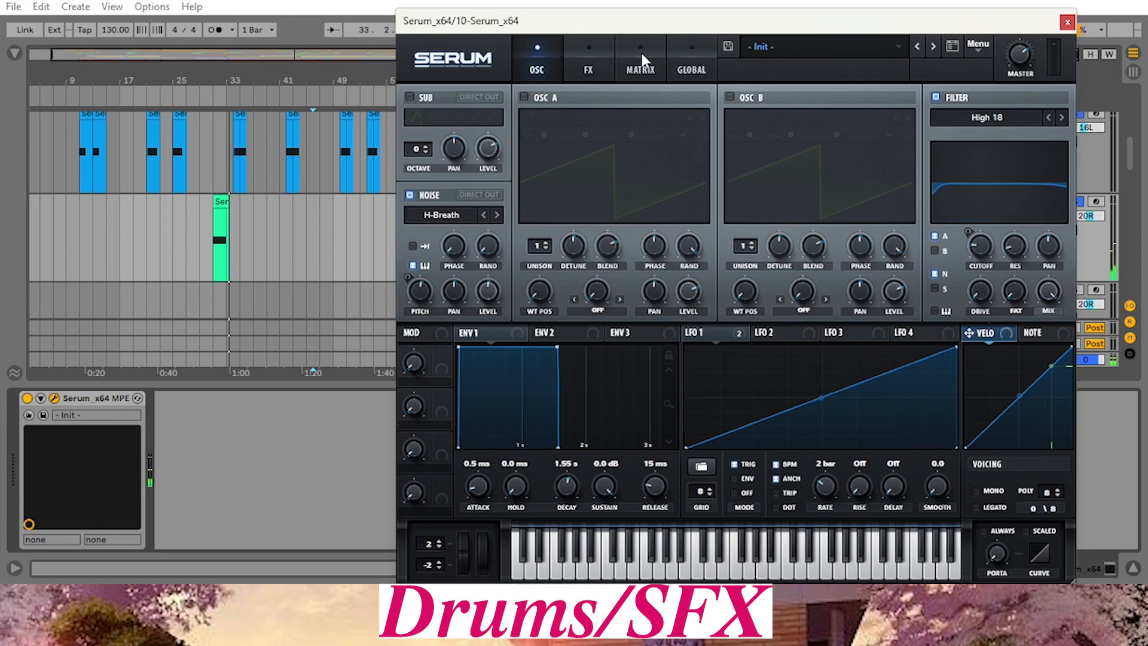
{"action": "left_click_drag", "start_coordinate": [644, 38], "coordinate": [593, 176]}
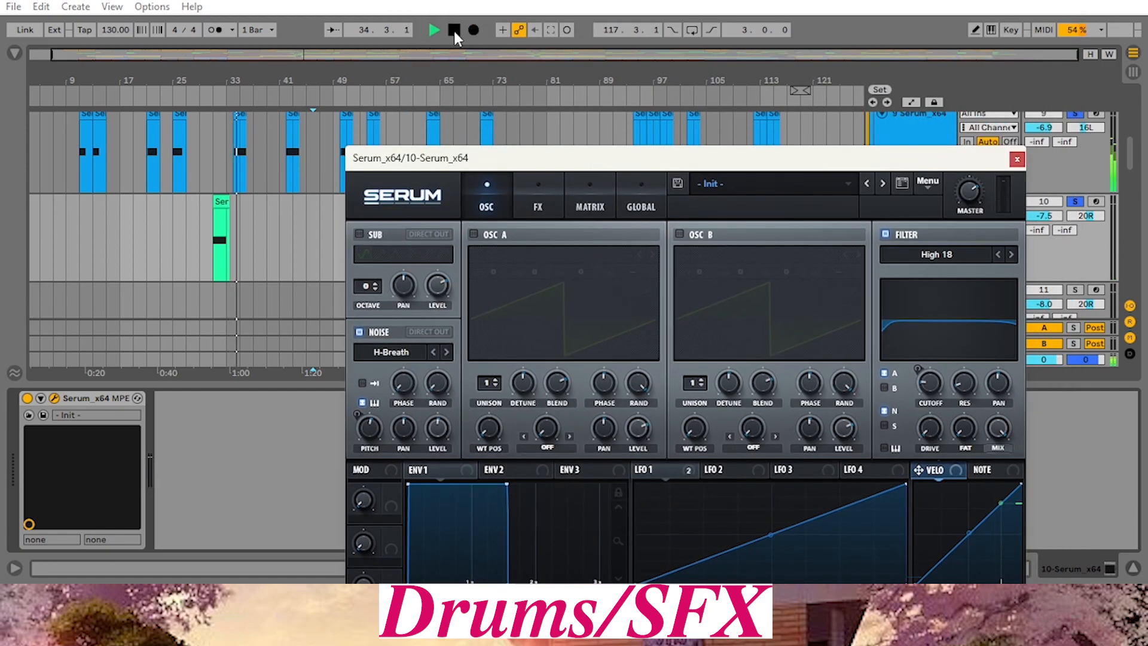
{"action": "left_click", "coordinate": [454, 31]}
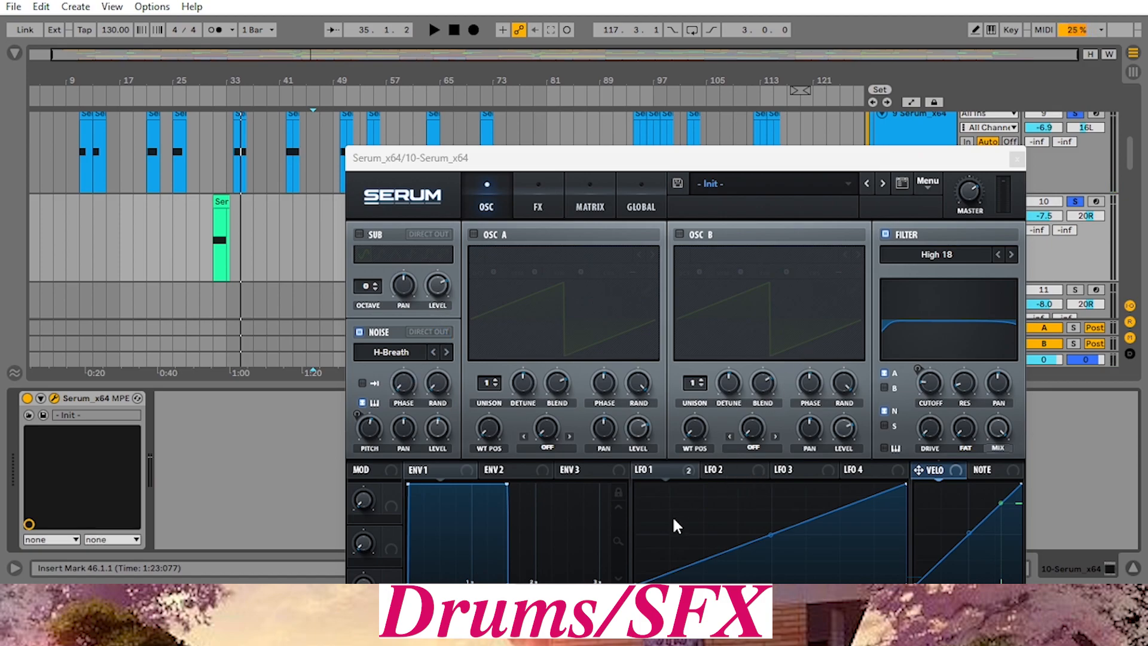
Examine LFO 1 and the effects page in track 10's Serum, compare track 9's Serum effects, and close its window
{"action": "left_click", "coordinate": [689, 472]}
{"action": "left_click", "coordinate": [539, 195]}
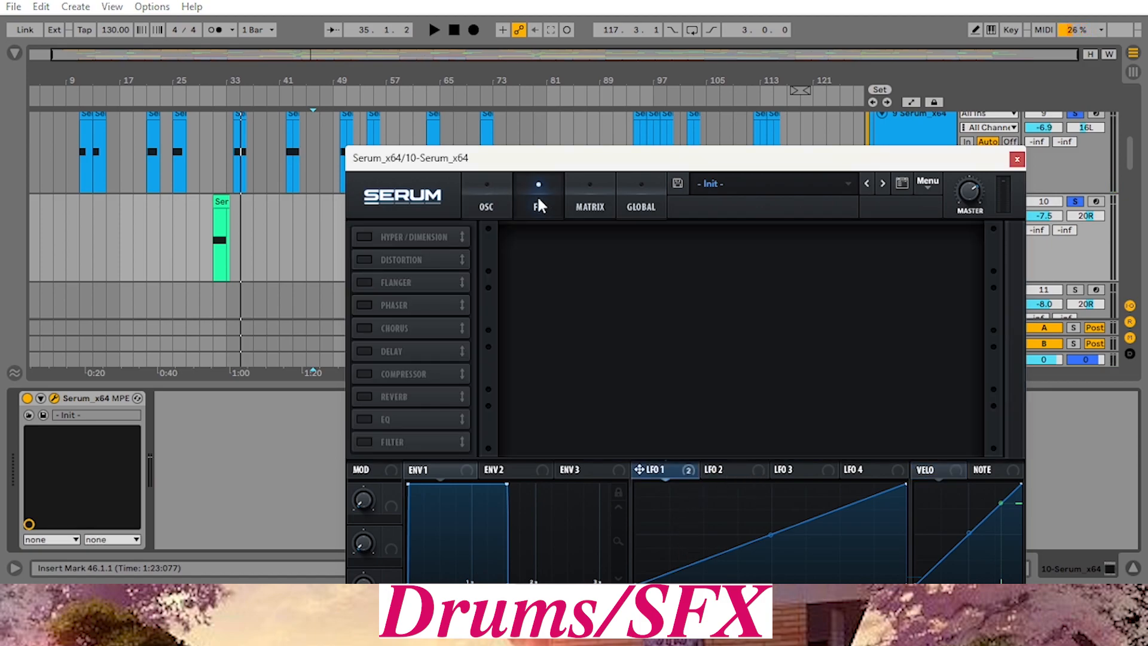
{"action": "left_click", "coordinate": [921, 128]}
{"action": "left_click", "coordinate": [605, 65]}
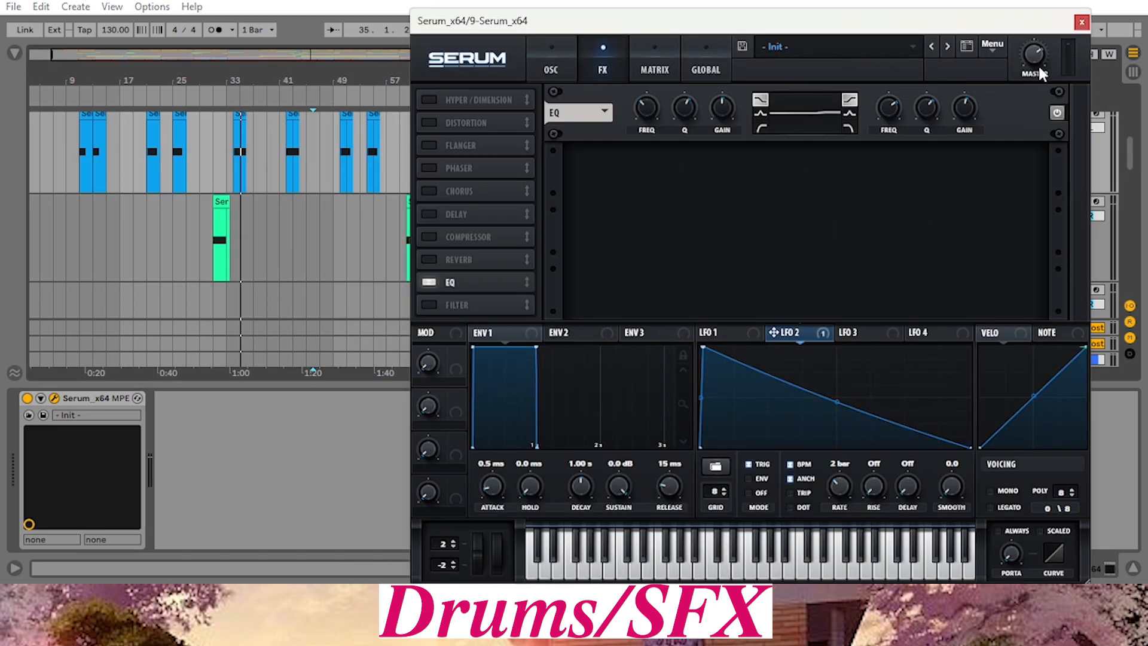
{"action": "left_click", "coordinate": [1081, 22]}
Solo the 11 Serum_x64 track, play its clip from bar 90, open its Serum instrument, and stop playback
{"action": "scroll", "coordinate": [970, 240], "scroll_direction": "down", "scroll_amount": 3}
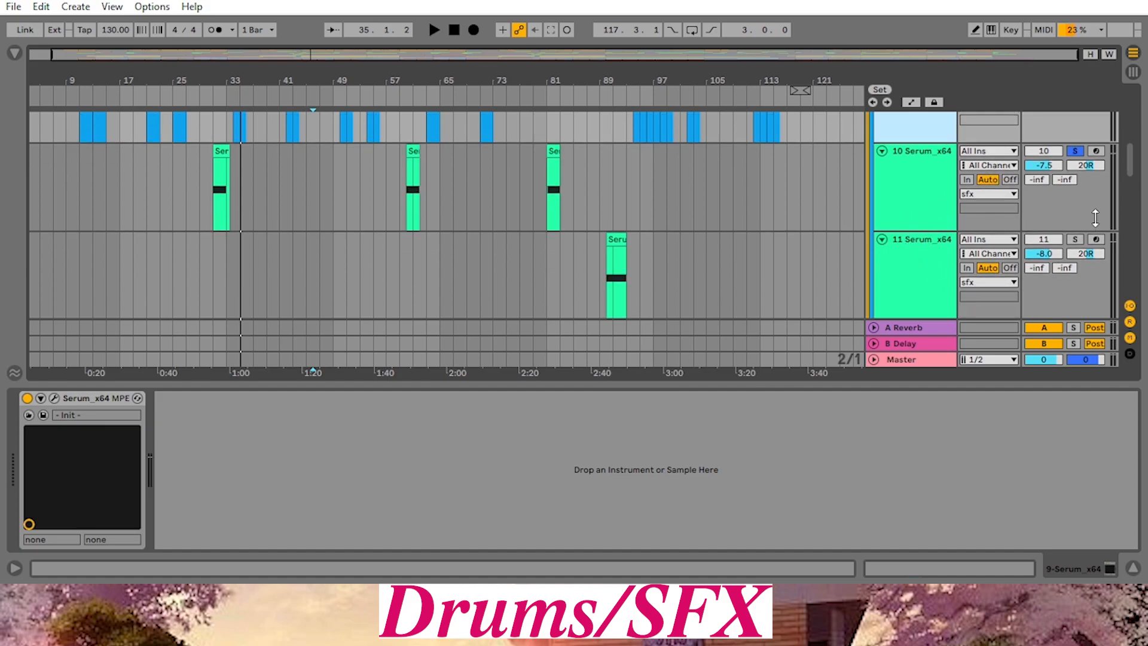
{"action": "left_click", "coordinate": [1075, 240]}
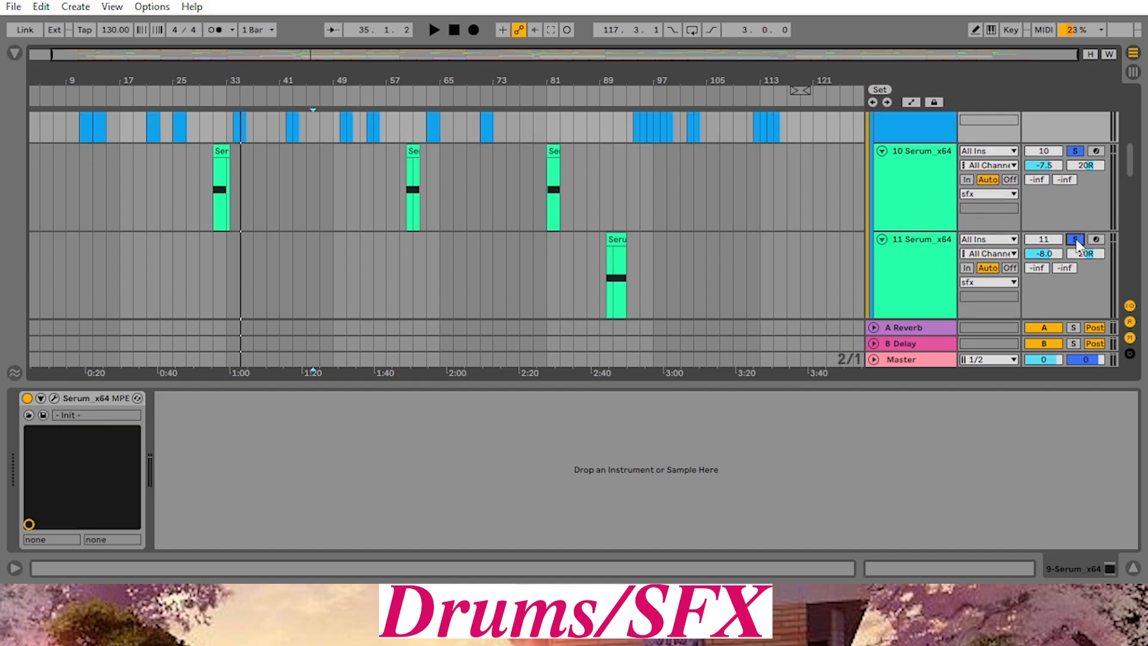
{"action": "left_click", "coordinate": [605, 98]}
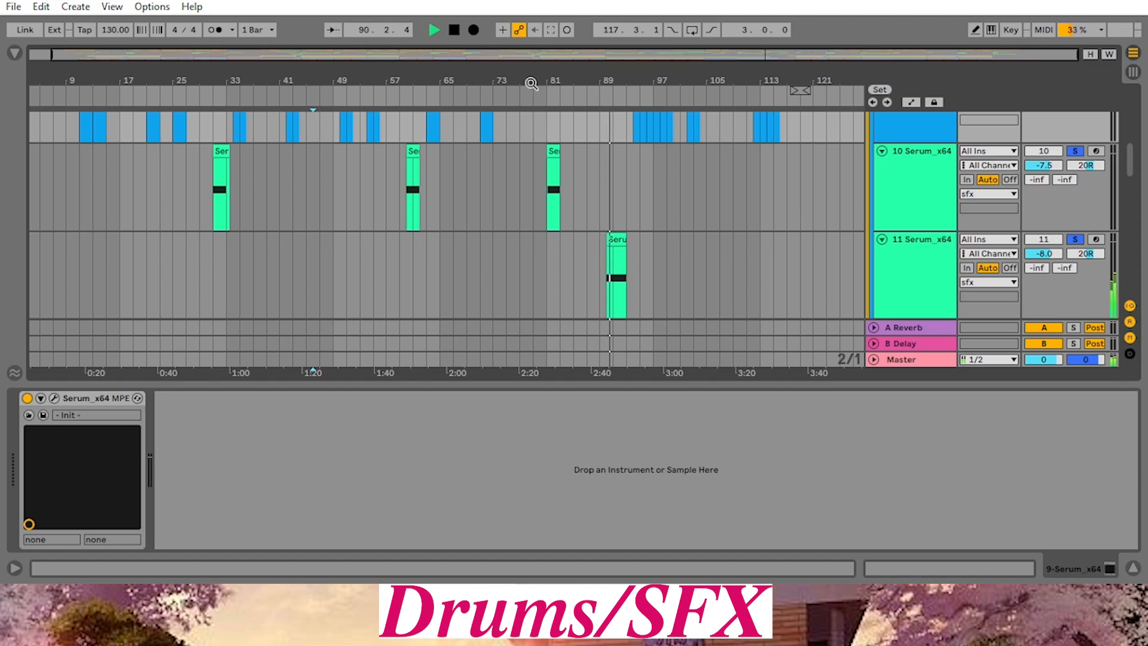
{"action": "left_click", "coordinate": [909, 272]}
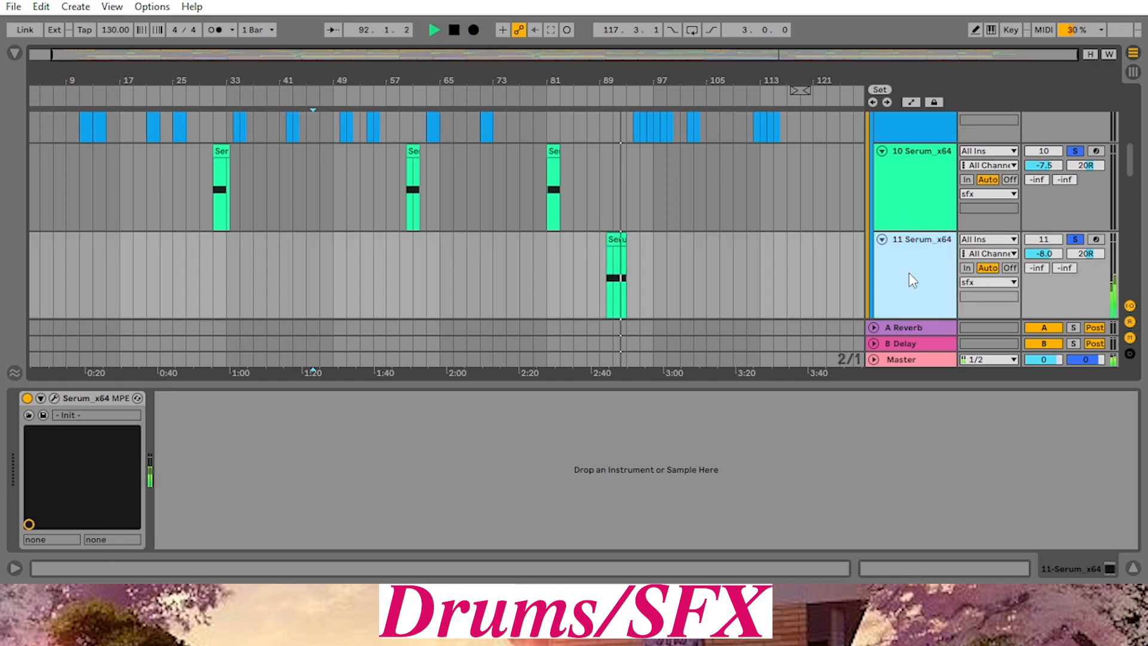
{"action": "left_click", "coordinate": [54, 398]}
{"action": "left_click_drag", "start_coordinate": [527, 24], "coordinate": [529, 137]}
{"action": "left_click", "coordinate": [456, 33]}
Set the insert mark to bar 90 and replay track 11's clip with its Serum window in view, then stop
{"action": "left_click_drag", "start_coordinate": [600, 132], "coordinate": [607, 291]}
{"action": "left_click", "coordinate": [604, 106]}
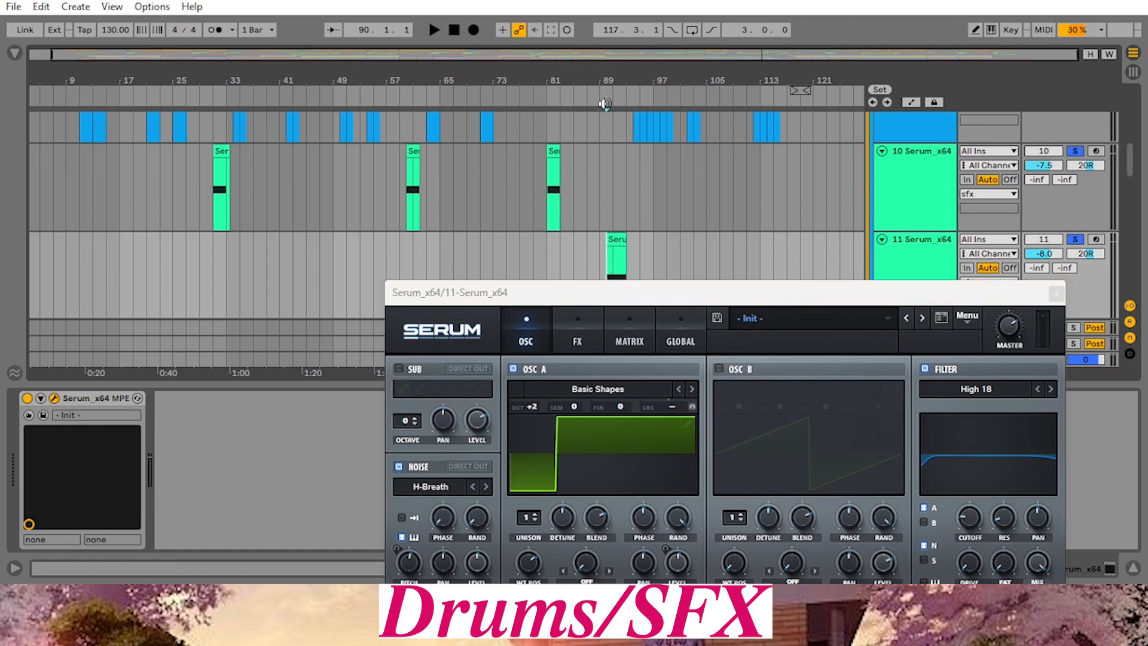
{"action": "left_click", "coordinate": [430, 28]}
{"action": "left_click_drag", "start_coordinate": [605, 293], "coordinate": [606, 133]}
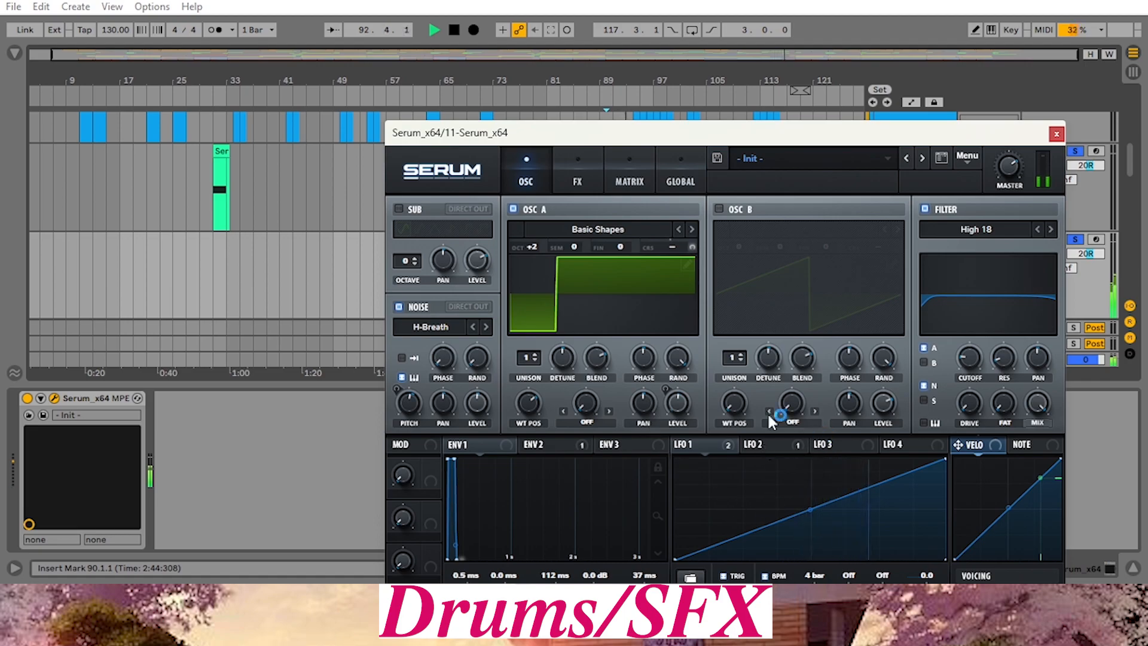
{"action": "left_click", "coordinate": [452, 30]}
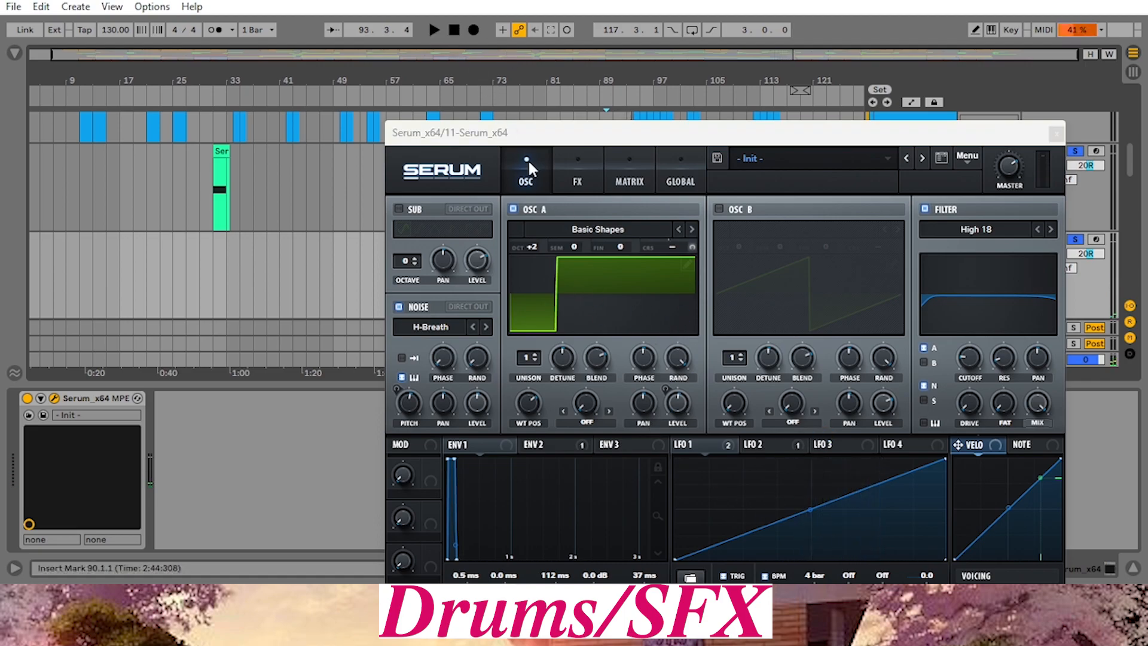
Check the effects and oscillator pages of track 11's Serum, then close its window
{"action": "left_click", "coordinate": [581, 173]}
{"action": "left_click", "coordinate": [528, 179]}
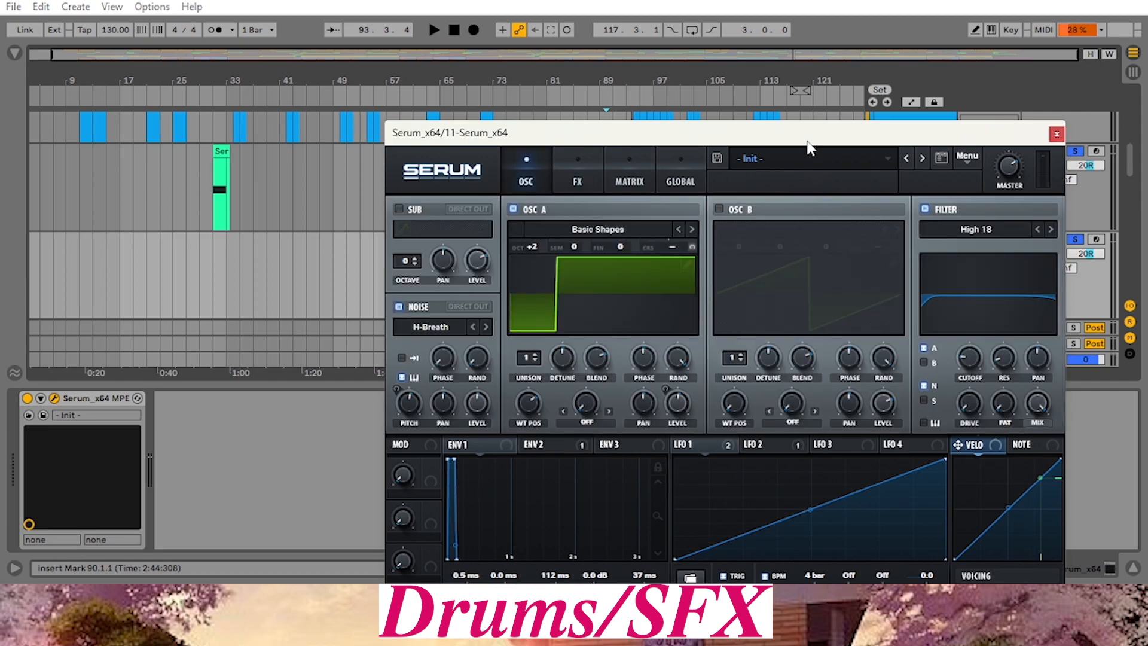
{"action": "left_click_drag", "start_coordinate": [809, 146], "coordinate": [808, 168]}
{"action": "left_click_drag", "start_coordinate": [713, 162], "coordinate": [710, 287]}
{"action": "left_click", "coordinate": [1053, 280]}
Solo the 12 Serum_x64 track and play its clip near the end of the song
{"action": "scroll", "coordinate": [959, 264], "scroll_direction": "down", "scroll_amount": 5}
{"action": "scroll", "coordinate": [959, 261], "scroll_direction": "down", "scroll_amount": 3}
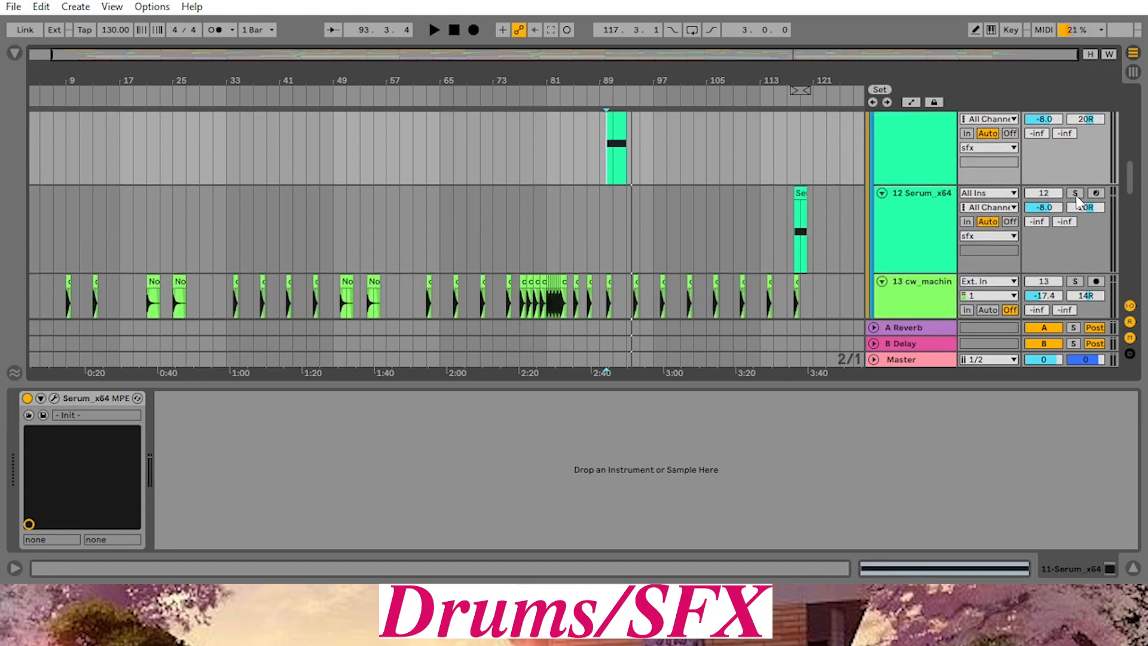
{"action": "left_click", "coordinate": [797, 106]}
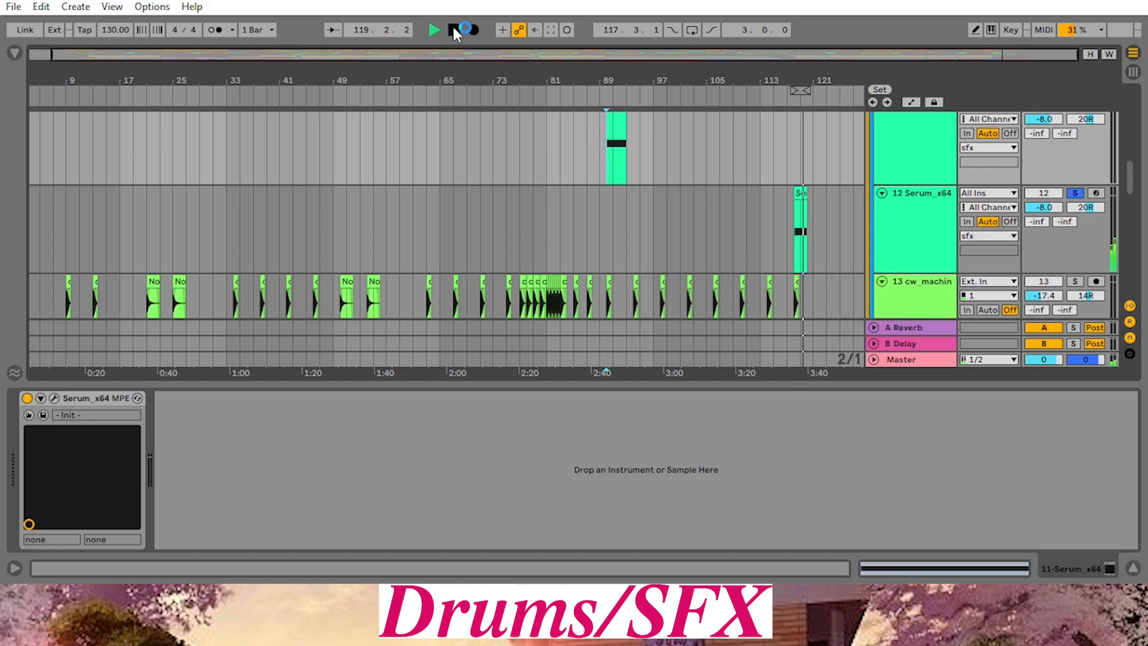
Reopen track 11's Serum, examine its LFO 2 shape, stop playback, and close the instrument window
{"action": "left_click", "coordinate": [55, 397]}
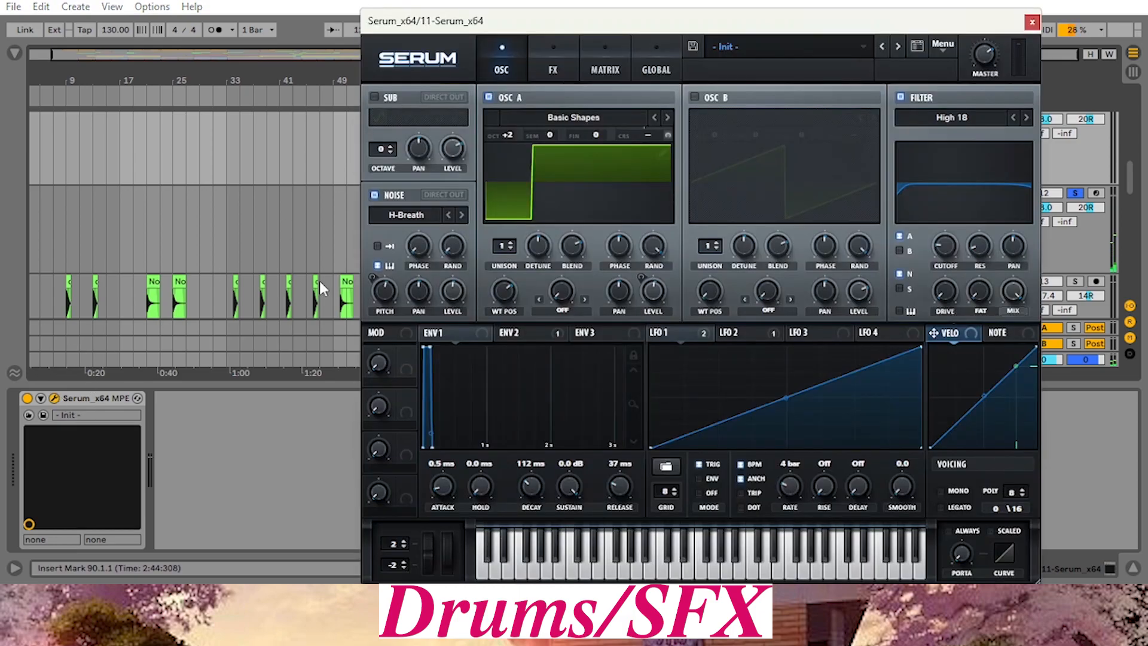
{"action": "left_click", "coordinate": [752, 333]}
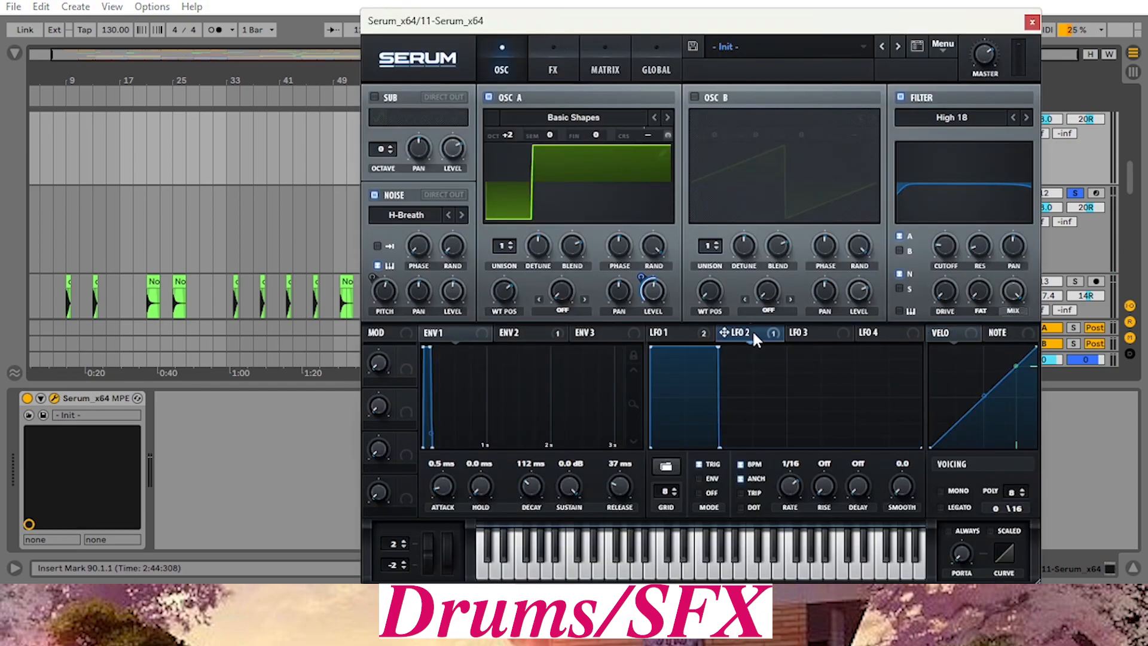
{"action": "left_click_drag", "start_coordinate": [636, 26], "coordinate": [632, 147]}
{"action": "left_click", "coordinate": [457, 31]}
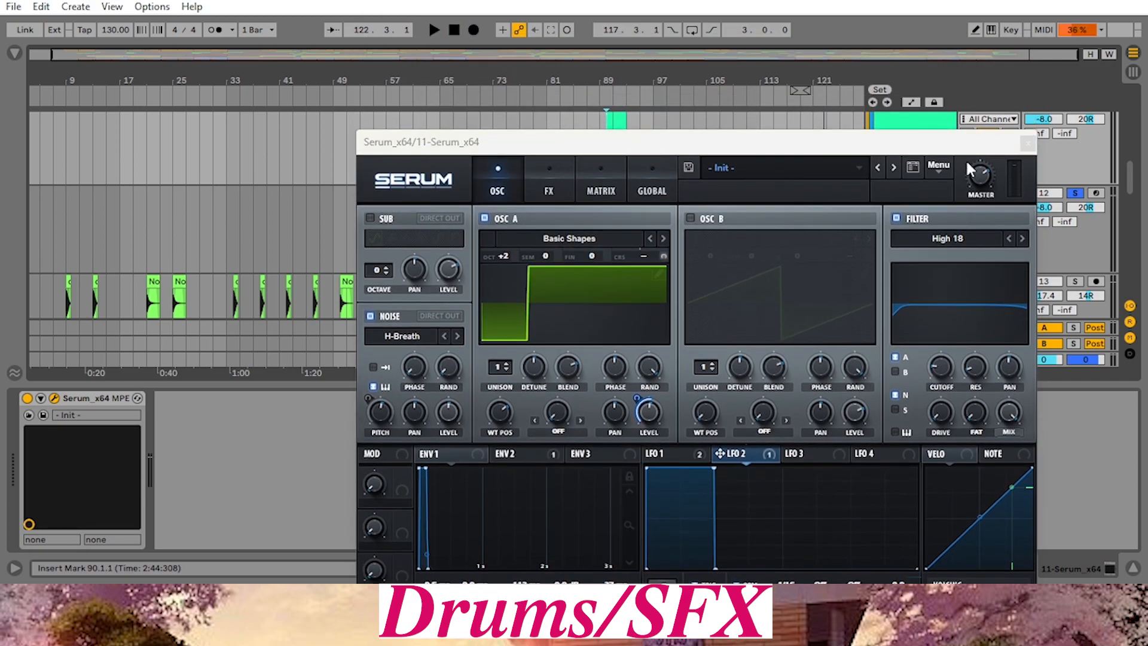
{"action": "left_click", "coordinate": [1027, 143]}
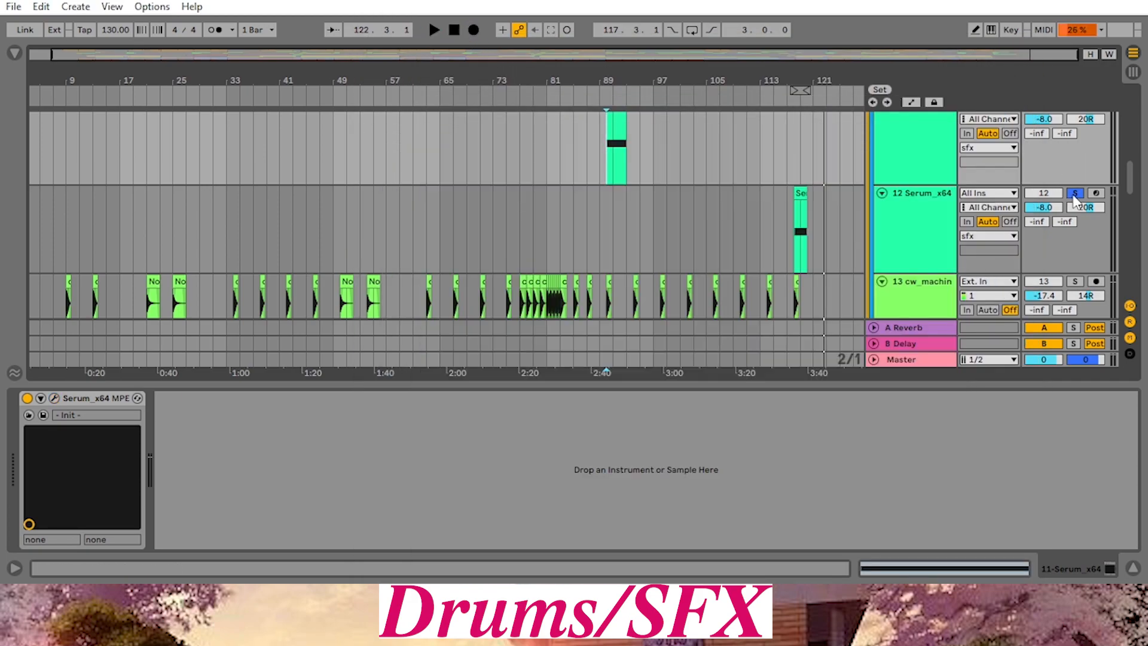
Solo the 13 cw_machin track, play it from bar 9 while looking over the 14 Group tracks below, and stop
{"action": "scroll", "coordinate": [703, 244], "scroll_direction": "down", "scroll_amount": 2}
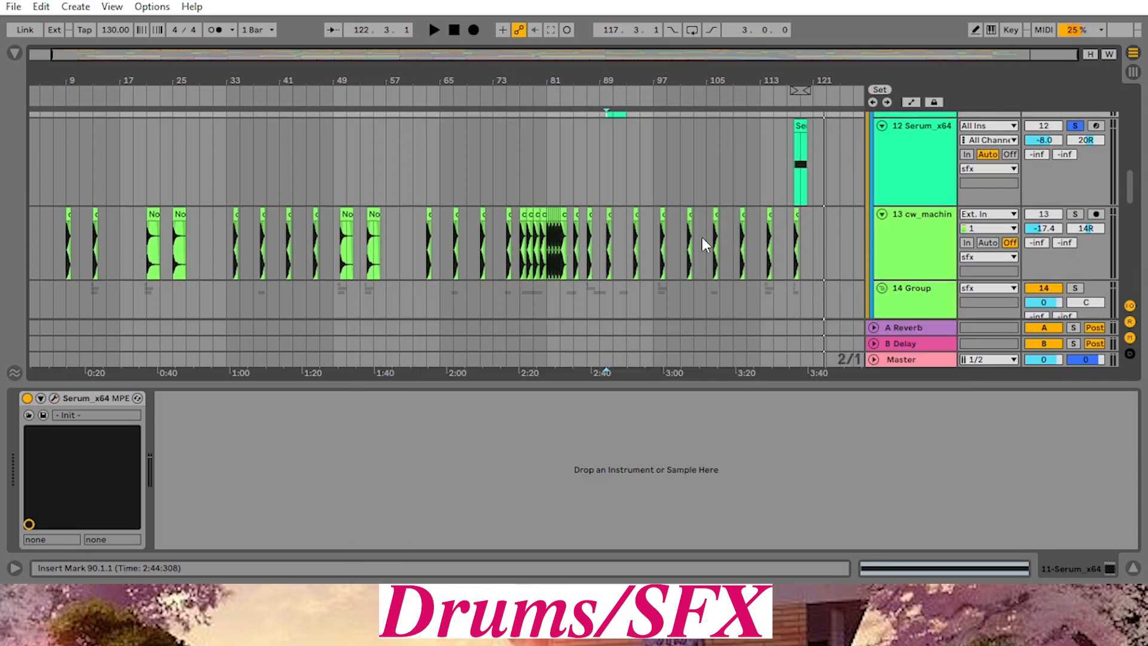
{"action": "left_click", "coordinate": [1074, 214]}
{"action": "scroll", "coordinate": [510, 223], "scroll_direction": "down", "scroll_amount": 4}
{"action": "scroll", "coordinate": [180, 186], "scroll_direction": "up", "scroll_amount": 3}
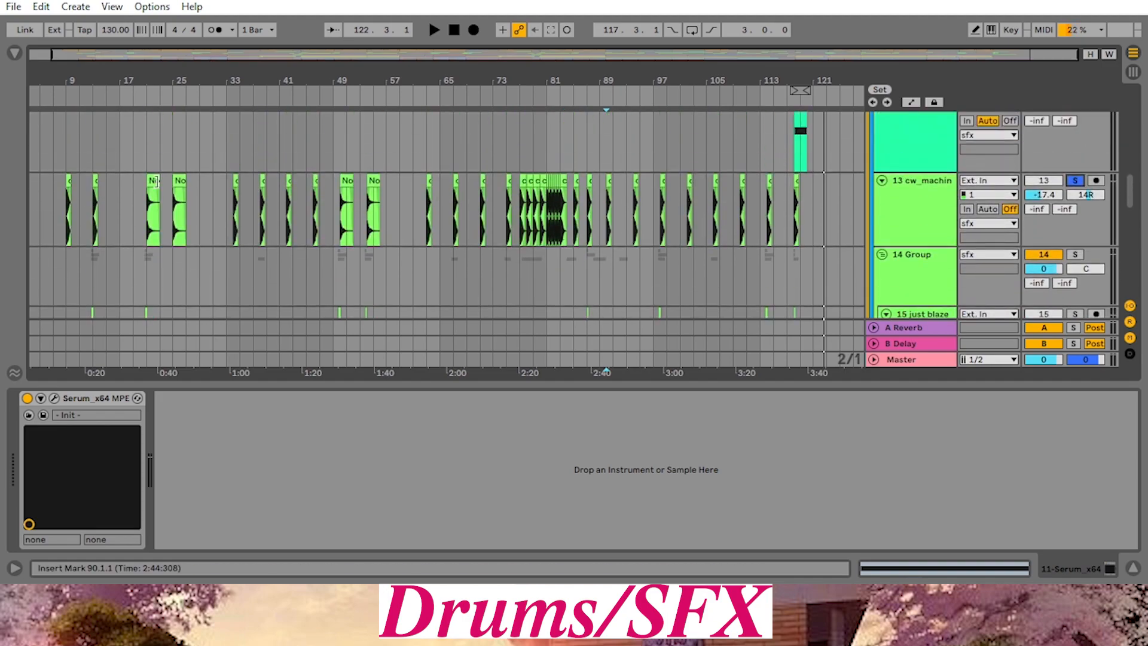
{"action": "left_click", "coordinate": [64, 95]}
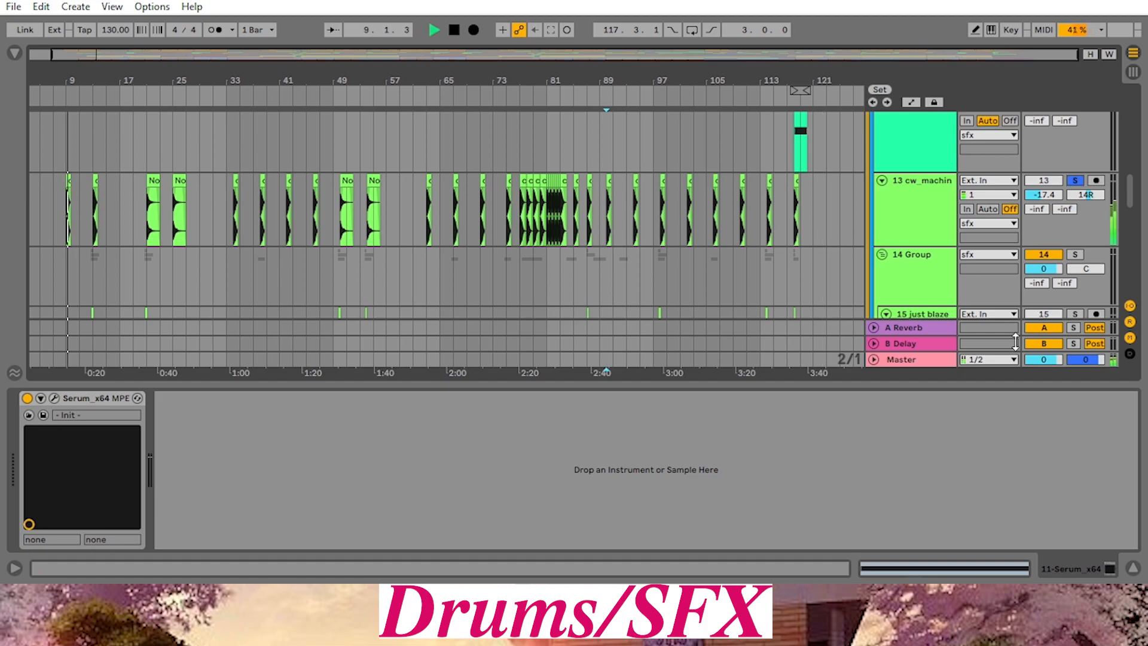
{"action": "scroll", "coordinate": [986, 174], "scroll_direction": "up", "scroll_amount": 2}
{"action": "mouse_move", "coordinate": [1132, 188]}
{"action": "left_mouse_down"}
{"action": "mouse_move", "coordinate": [1131, 275]}
{"action": "mouse_move", "coordinate": [1134, 201]}
{"action": "left_mouse_up"}
{"action": "scroll", "coordinate": [328, 159], "scroll_direction": "up", "scroll_amount": 2}
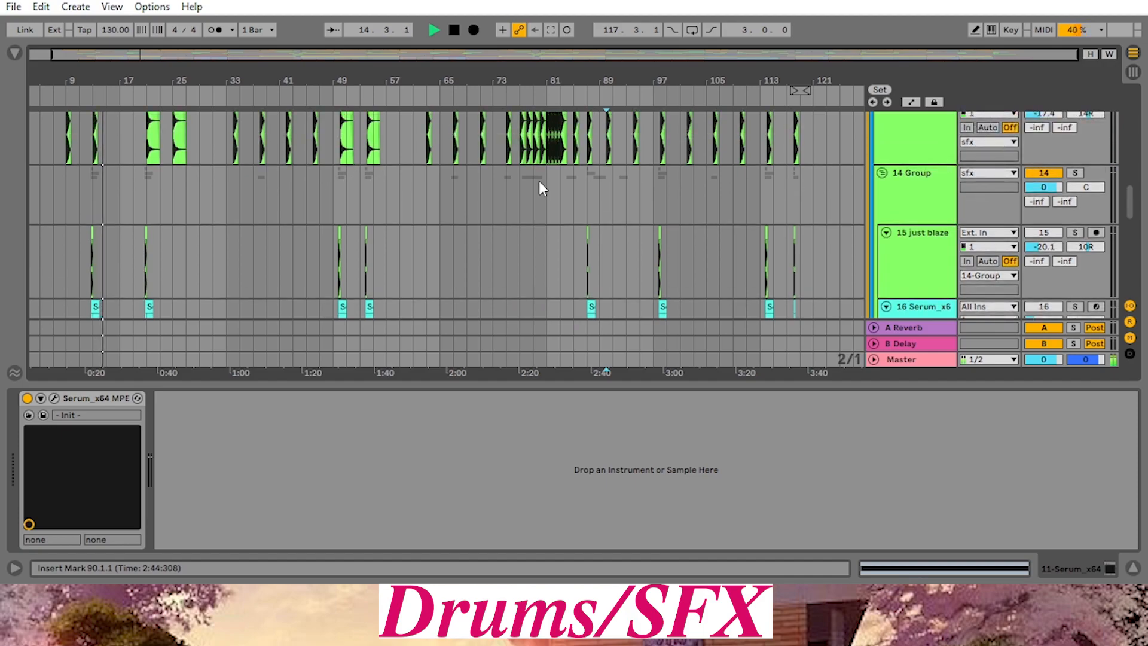
{"action": "left_click", "coordinate": [454, 30]}
{"action": "scroll", "coordinate": [153, 151], "scroll_direction": "up", "scroll_amount": 3}
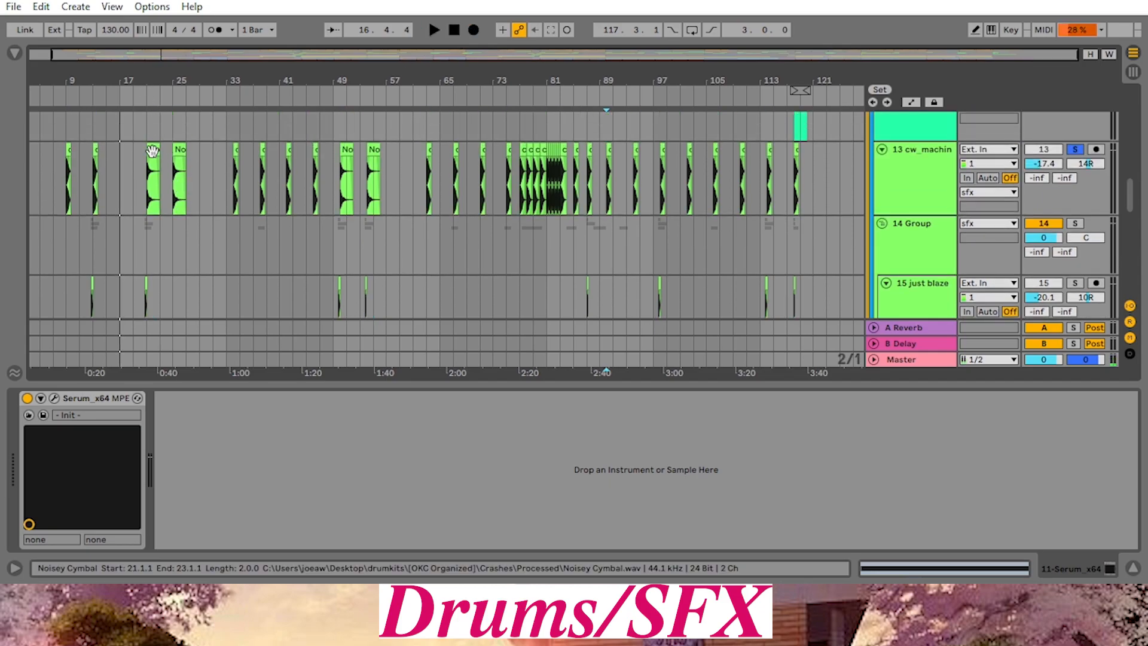
Play the 13 cw_machin track's noisy cymbal clip at bar 21 and its crash near bar 33, and stop
{"action": "left_click", "coordinate": [146, 90]}
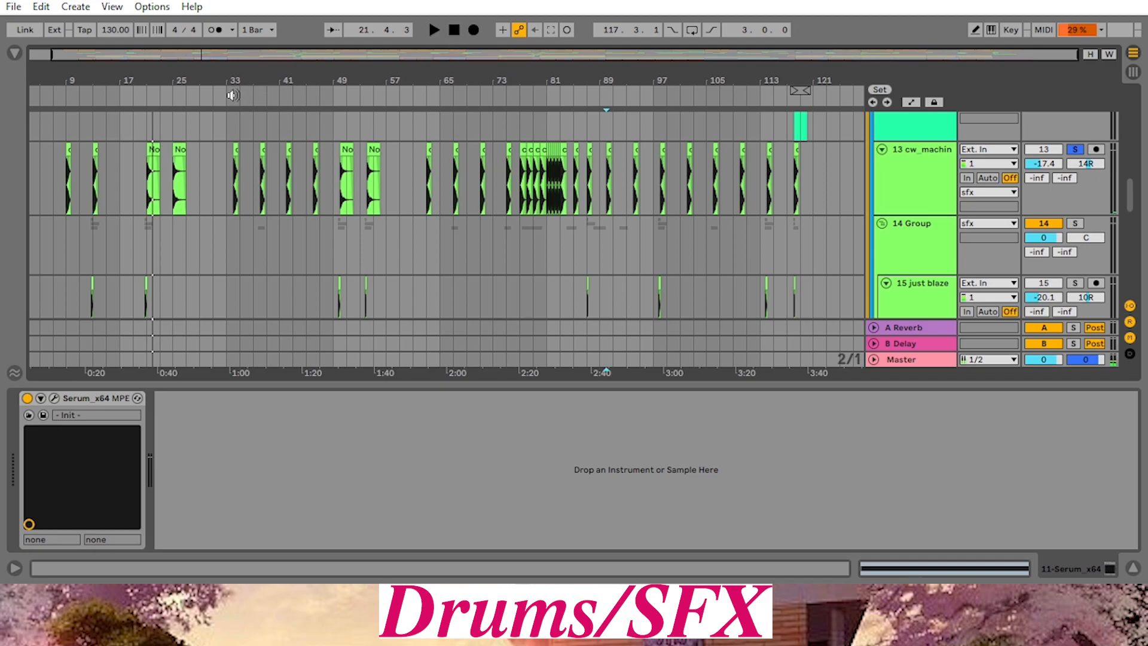
{"action": "left_click", "coordinate": [233, 94]}
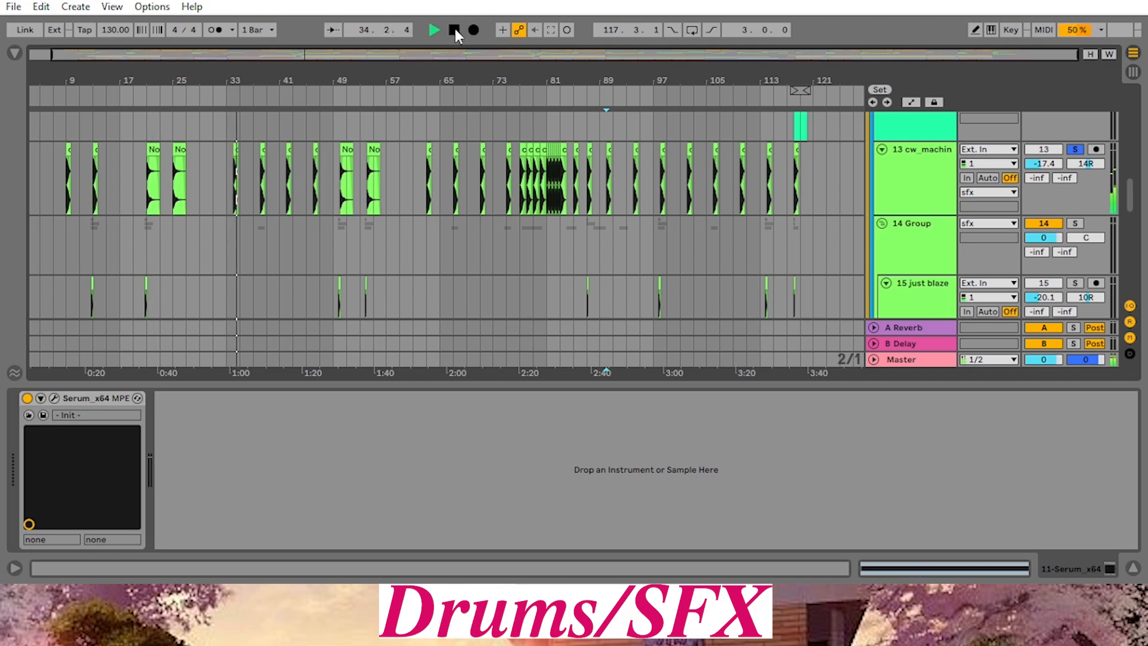
{"action": "left_click", "coordinate": [454, 30]}
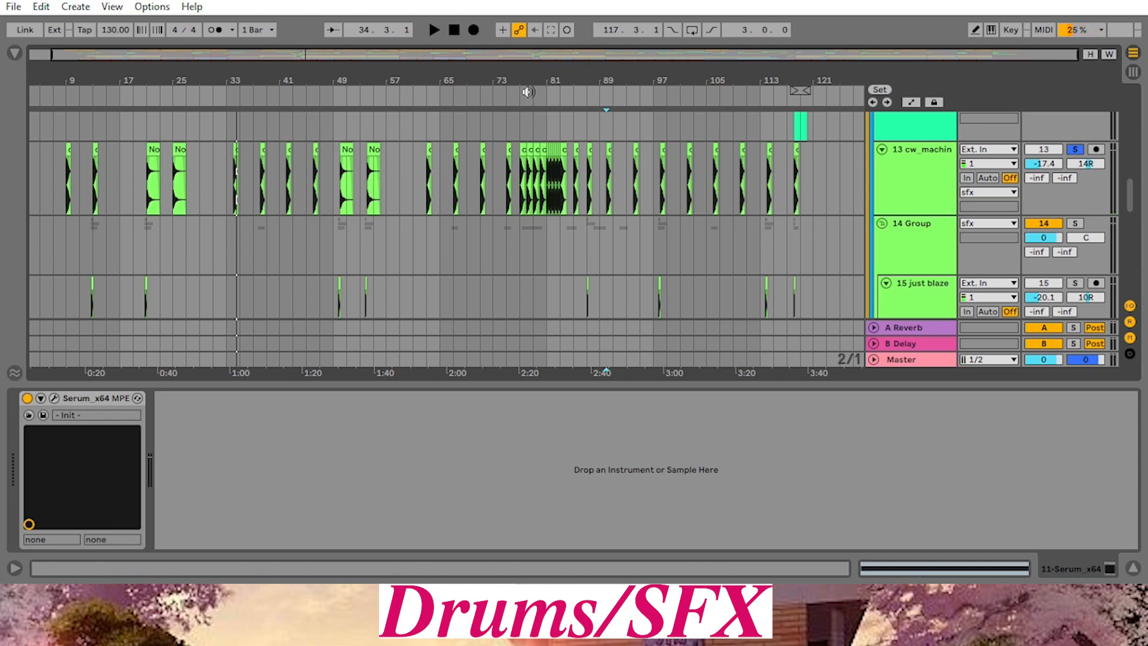
Look over the just blaze, Serum and Crash Stack tracks inside the 14 Group
{"action": "scroll", "coordinate": [514, 192], "scroll_direction": "down", "scroll_amount": 3}
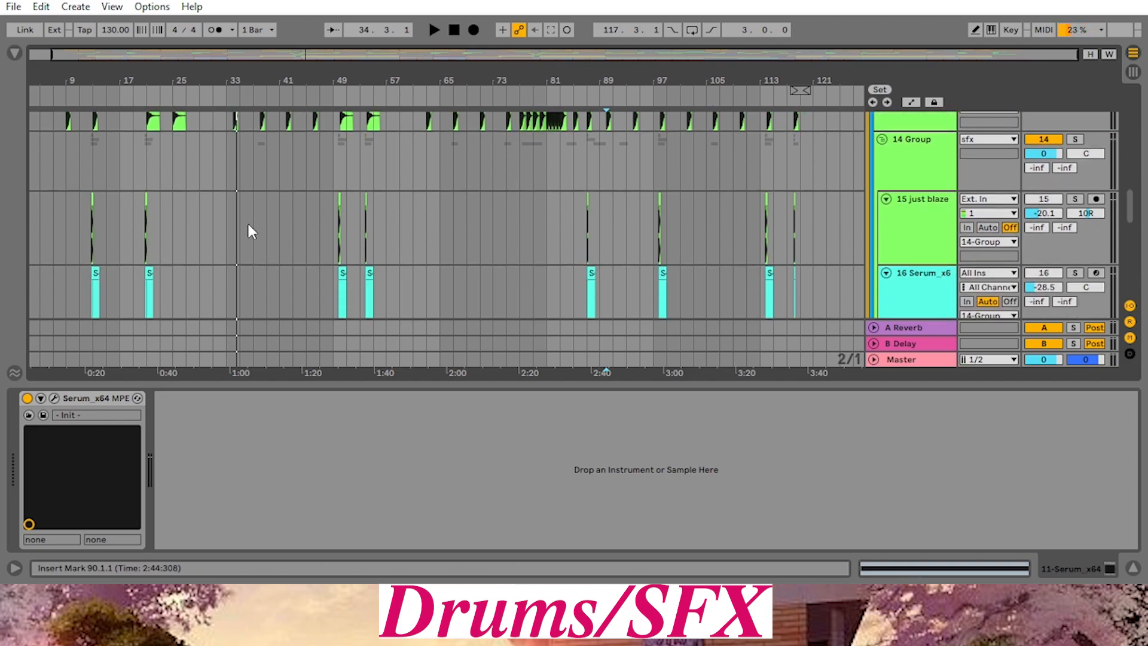
{"action": "scroll", "coordinate": [823, 218], "scroll_direction": "up", "scroll_amount": 3}
{"action": "scroll", "coordinate": [837, 219], "scroll_direction": "down", "scroll_amount": 2}
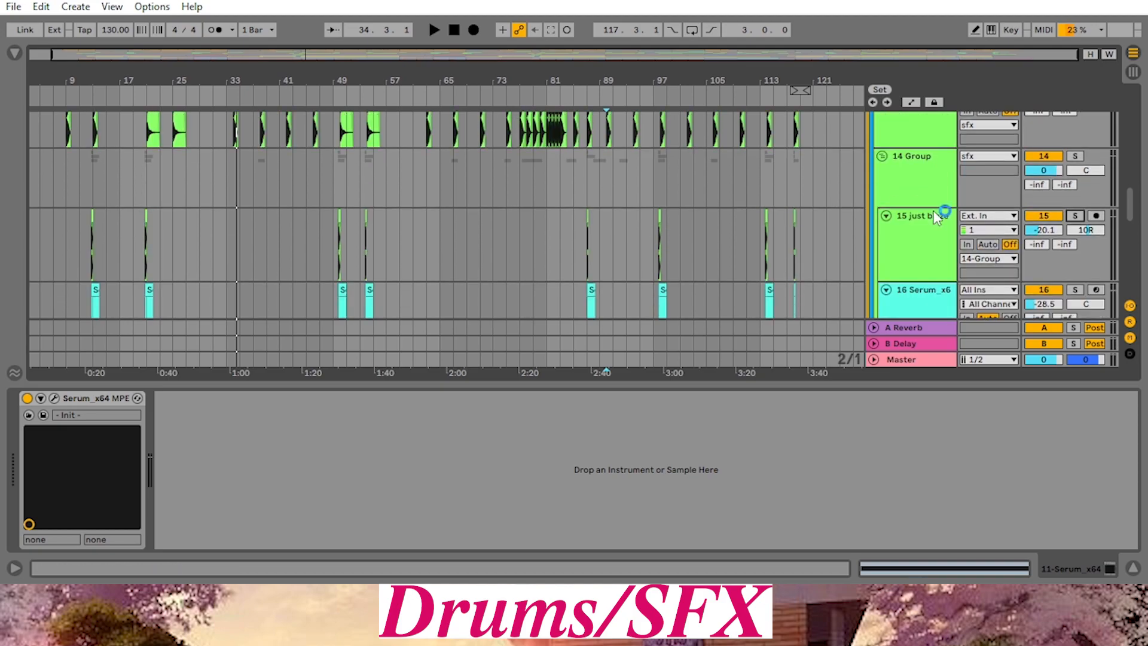
{"action": "scroll", "coordinate": [795, 215], "scroll_direction": "down", "scroll_amount": 2}
{"action": "scroll", "coordinate": [989, 195], "scroll_direction": "up", "scroll_amount": 2}
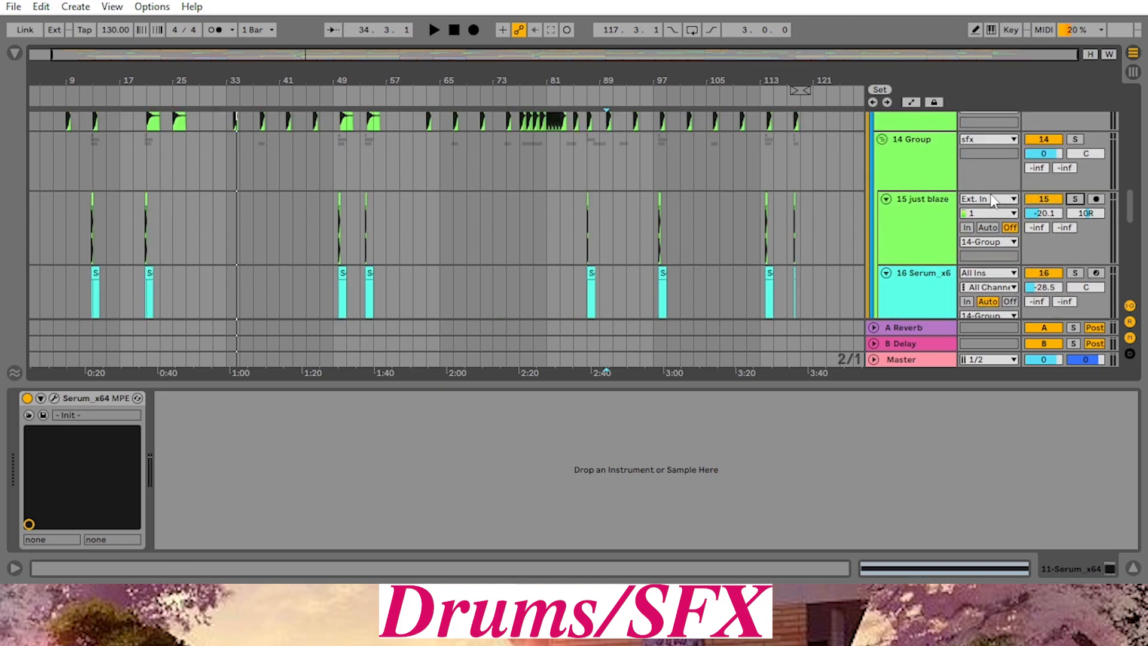
{"action": "scroll", "coordinate": [180, 251], "scroll_direction": "down", "scroll_amount": 2}
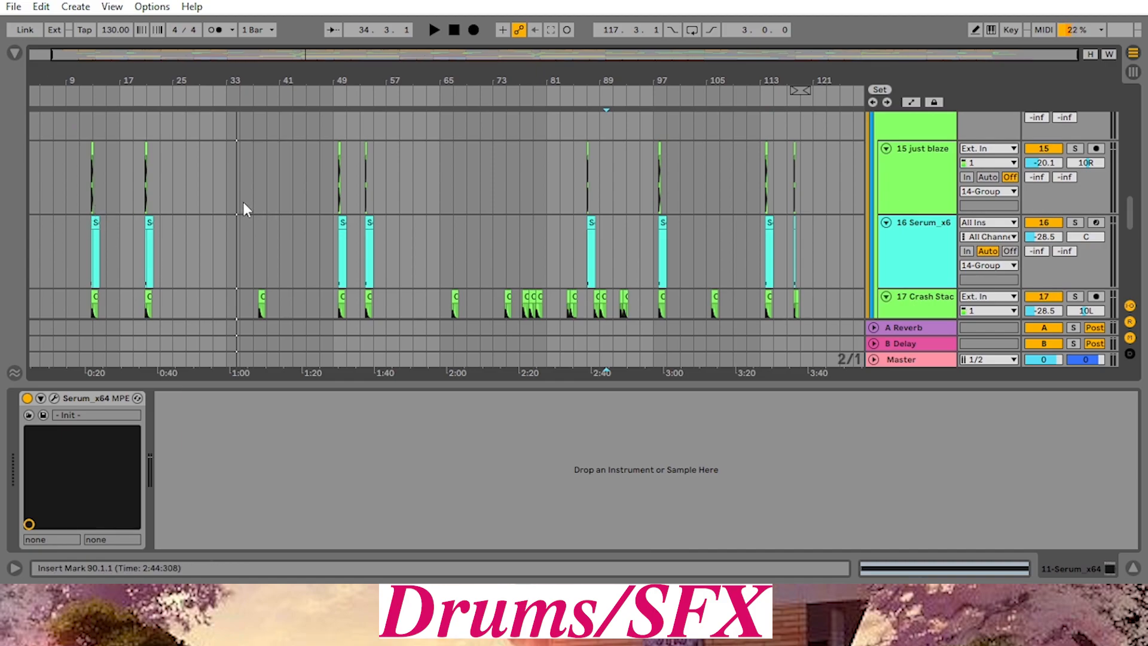
{"action": "scroll", "coordinate": [245, 221], "scroll_direction": "down", "scroll_amount": 1}
{"action": "scroll", "coordinate": [362, 204], "scroll_direction": "up", "scroll_amount": 1}
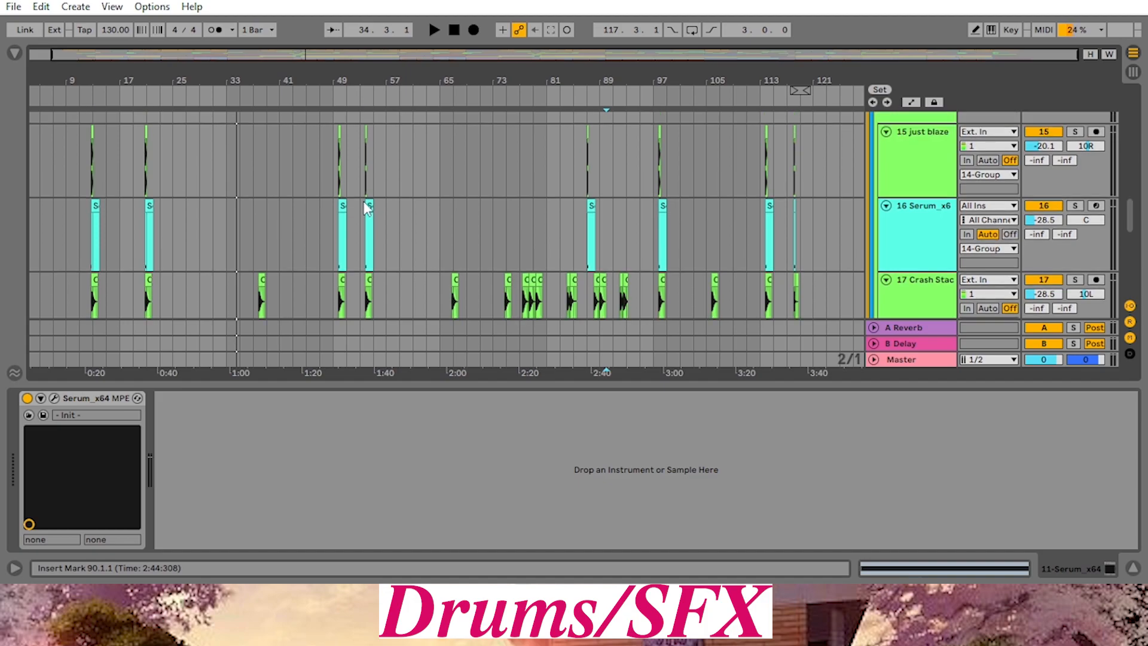
Show the notes of the first clip on the 16 Serum track, play from its start, and stop
{"action": "left_click", "coordinate": [96, 207]}
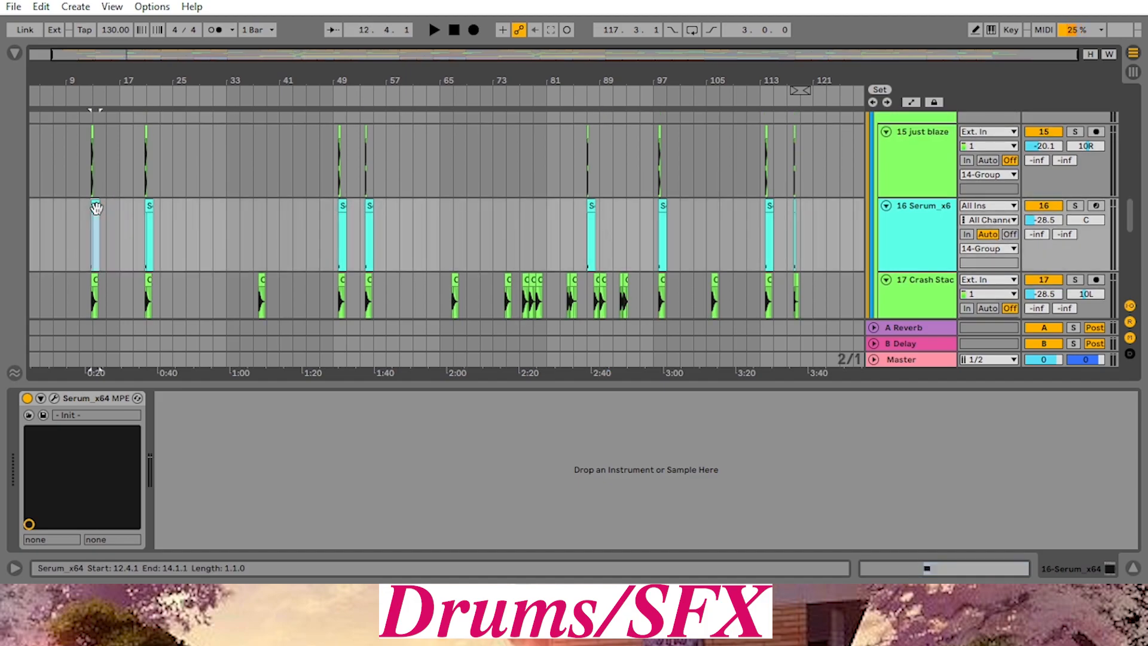
{"action": "left_click", "coordinate": [921, 233]}
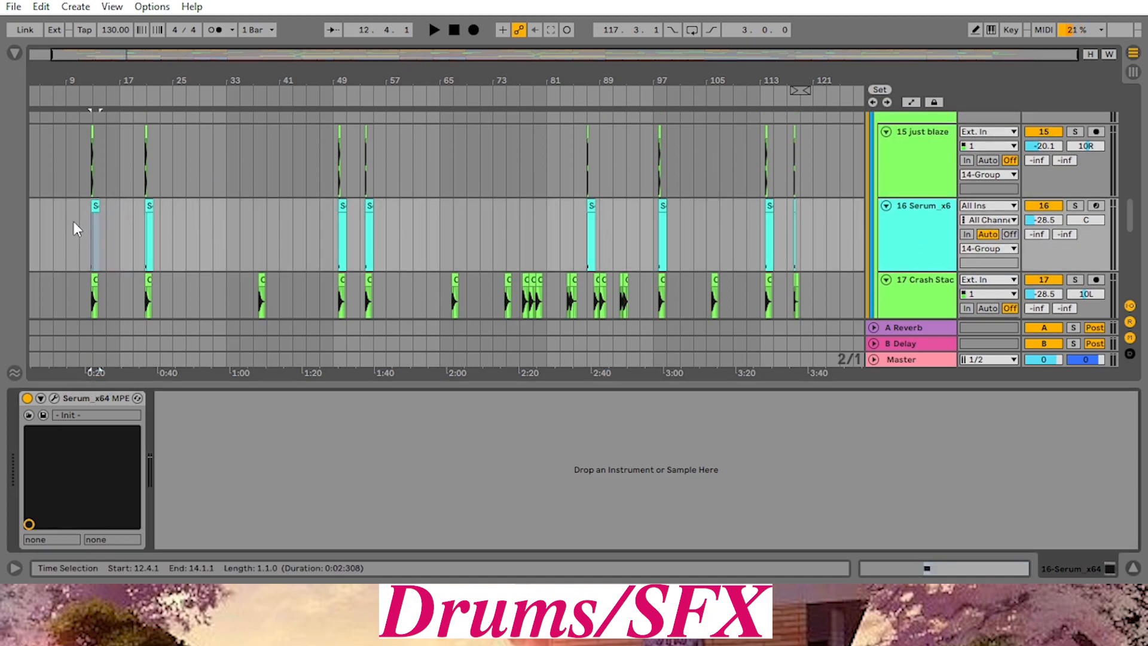
{"action": "key", "text": "shift+Tab"}
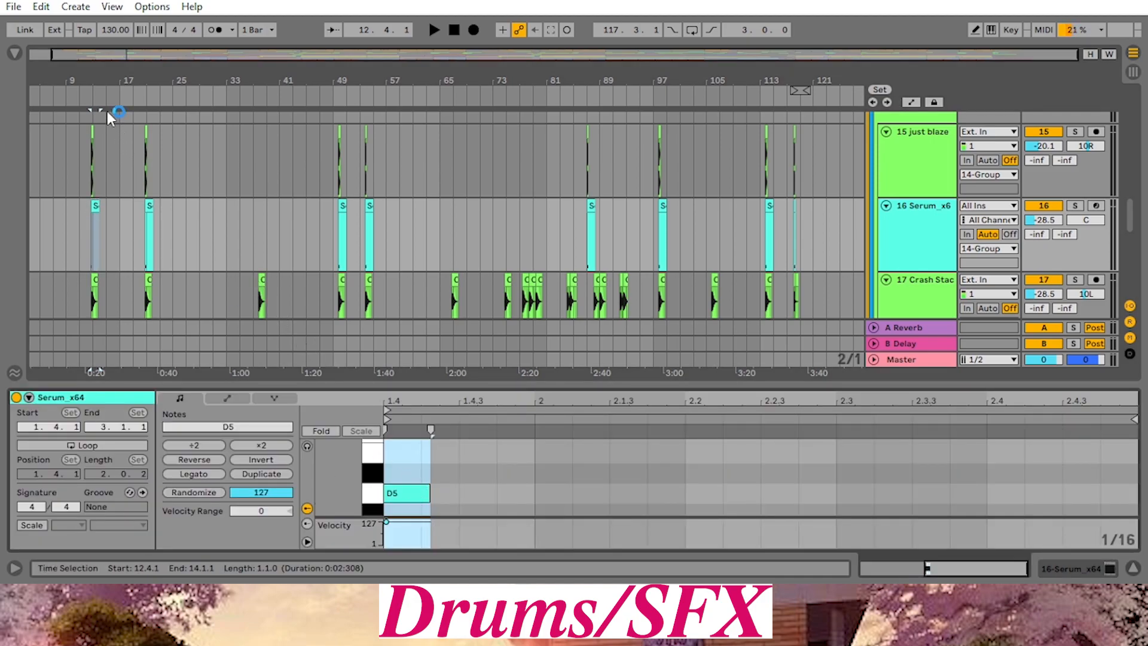
{"action": "left_click", "coordinate": [89, 94]}
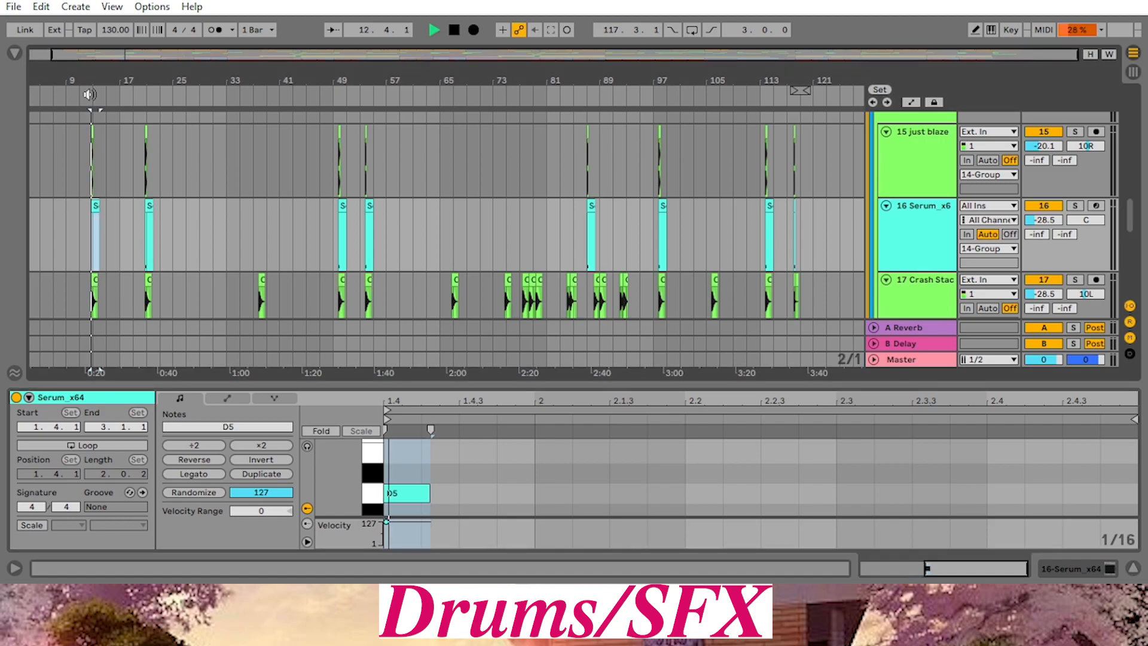
{"action": "left_click", "coordinate": [454, 31]}
Solo the 14 Group, play its layered hit from just before bar 13, and stop
{"action": "scroll", "coordinate": [161, 233], "scroll_direction": "up", "scroll_amount": 2}
{"action": "scroll", "coordinate": [506, 197], "scroll_direction": "up", "scroll_amount": 4}
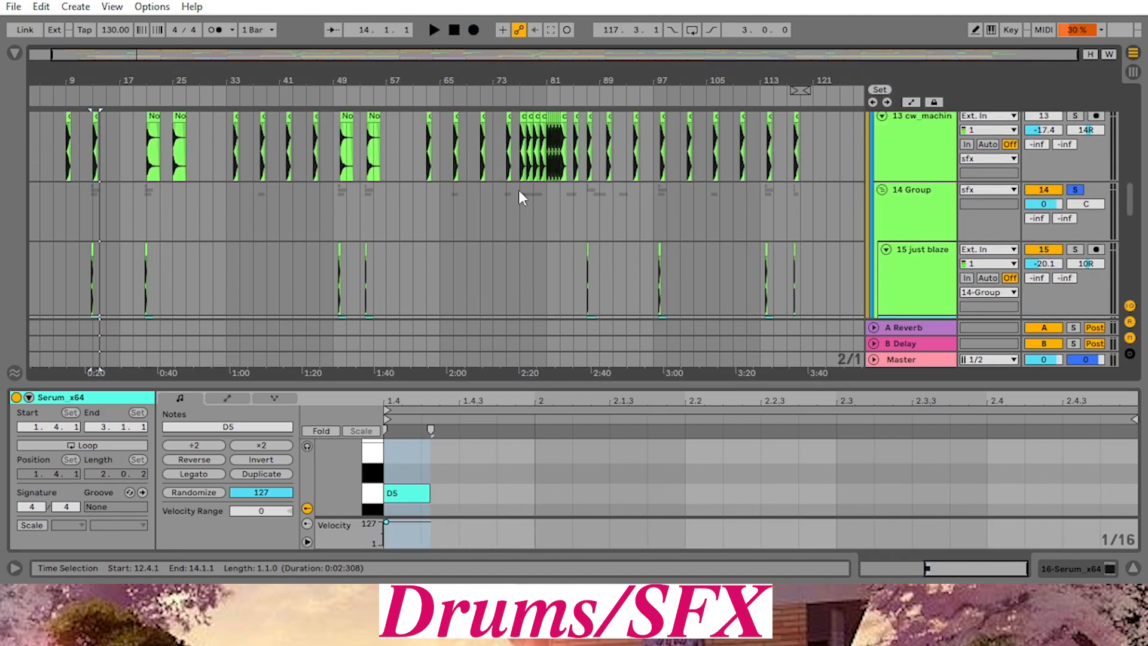
{"action": "scroll", "coordinate": [90, 126], "scroll_direction": "down", "scroll_amount": 5}
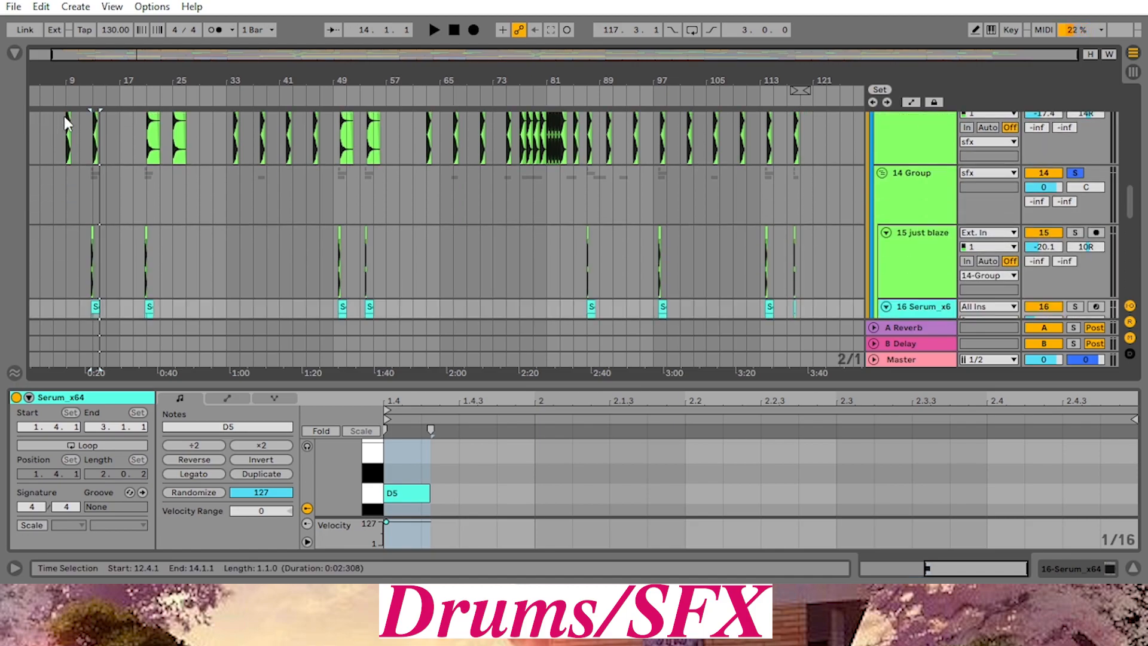
{"action": "left_click", "coordinate": [89, 95]}
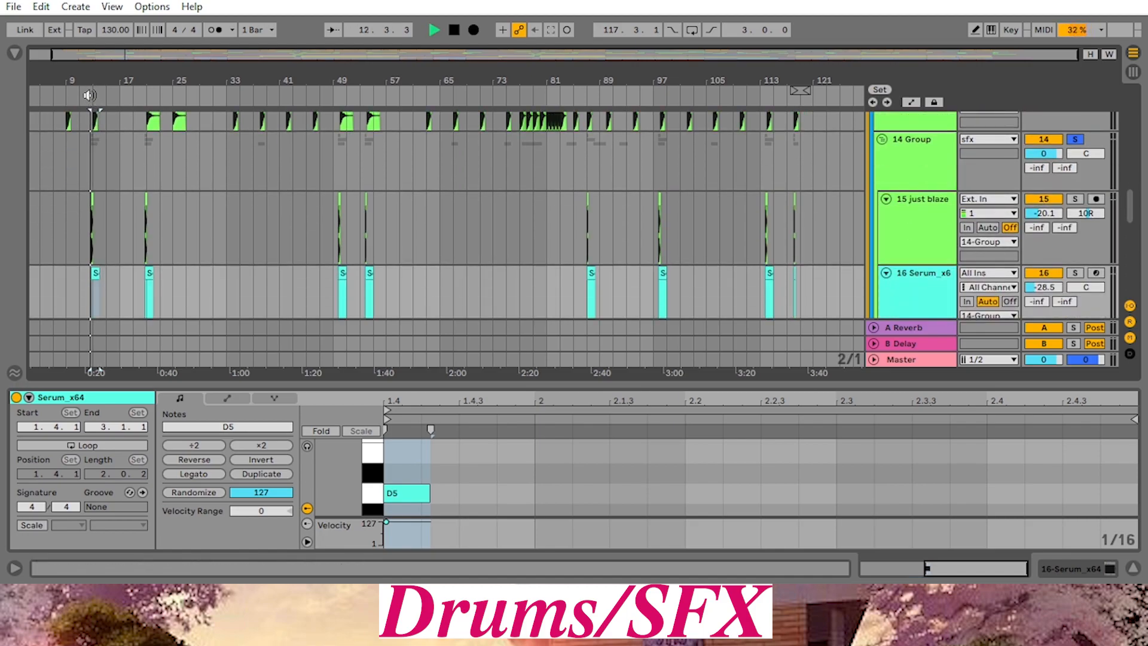
{"action": "left_click", "coordinate": [454, 35]}
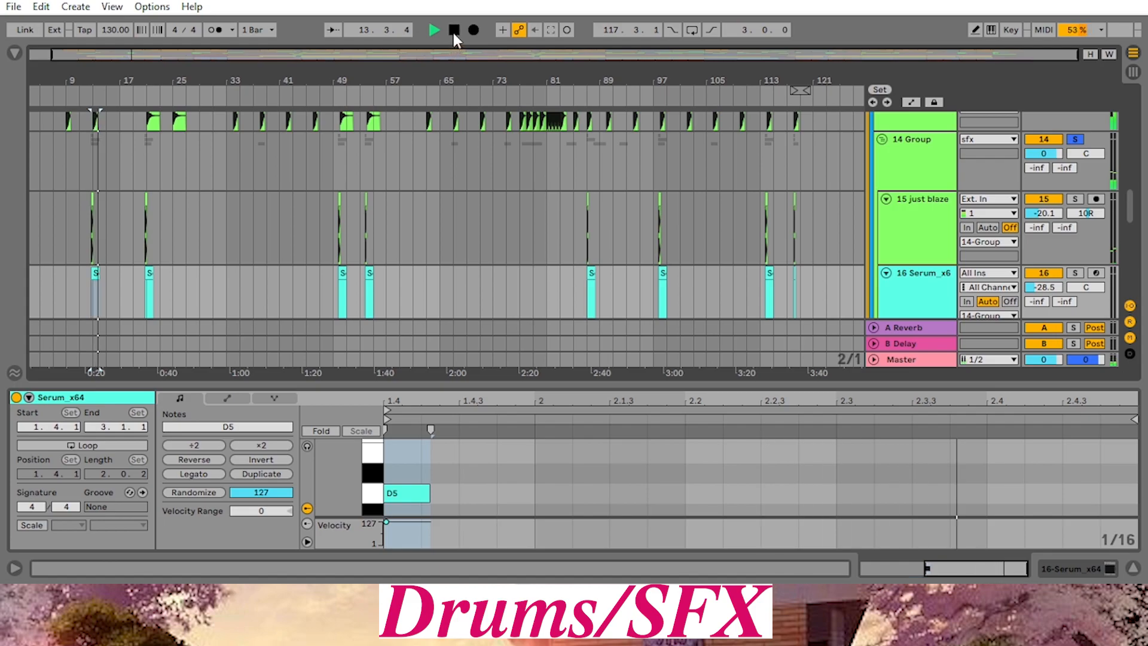
Play the soloed 14 Group from around bar 37 to hear its Crash Stack layer, and stop
{"action": "scroll", "coordinate": [981, 233], "scroll_direction": "up", "scroll_amount": 1}
{"action": "scroll", "coordinate": [1032, 236], "scroll_direction": "down", "scroll_amount": 2}
{"action": "scroll", "coordinate": [1046, 236], "scroll_direction": "up", "scroll_amount": 2}
{"action": "scroll", "coordinate": [1055, 237], "scroll_direction": "down", "scroll_amount": 1}
{"action": "scroll", "coordinate": [548, 162], "scroll_direction": "down", "scroll_amount": 3}
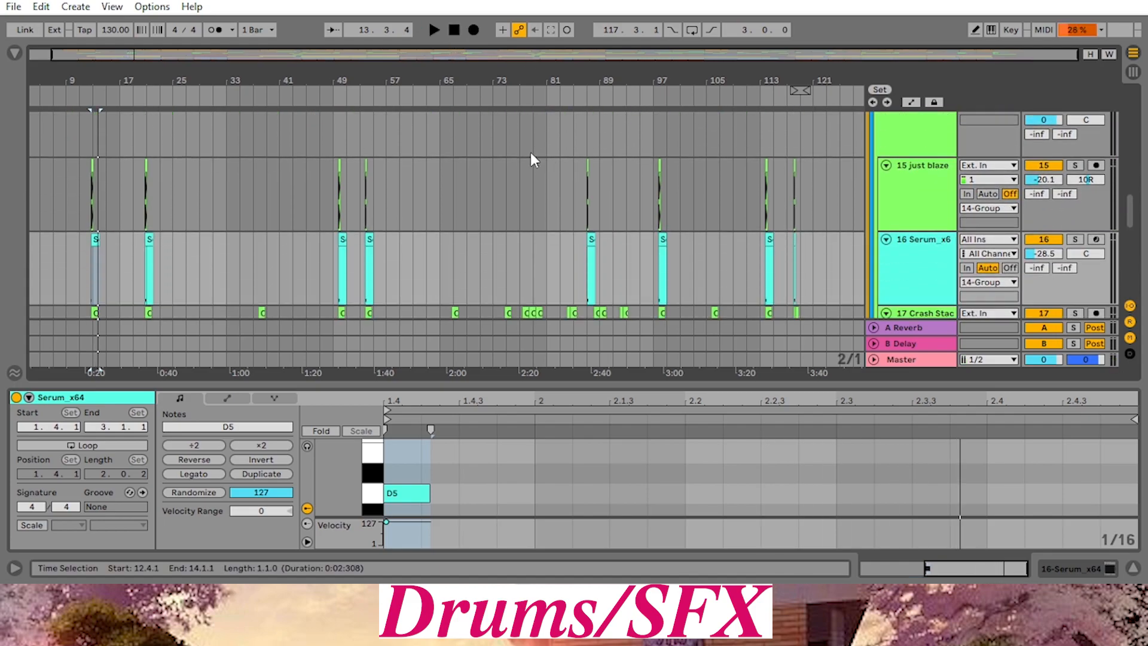
{"action": "scroll", "coordinate": [154, 187], "scroll_direction": "down", "scroll_amount": 1}
{"action": "scroll", "coordinate": [222, 191], "scroll_direction": "up", "scroll_amount": 1}
{"action": "left_click", "coordinate": [254, 91]}
{"action": "scroll", "coordinate": [1139, 263], "scroll_direction": "down", "scroll_amount": 5}
{"action": "mouse_move", "coordinate": [1135, 245]}
{"action": "left_mouse_down"}
{"action": "mouse_move", "coordinate": [1136, 181]}
{"action": "mouse_move", "coordinate": [1134, 224]}
{"action": "left_mouse_up"}
{"action": "scroll", "coordinate": [550, 196], "scroll_direction": "down", "scroll_amount": 1}
{"action": "scroll", "coordinate": [562, 192], "scroll_direction": "up", "scroll_amount": 1}
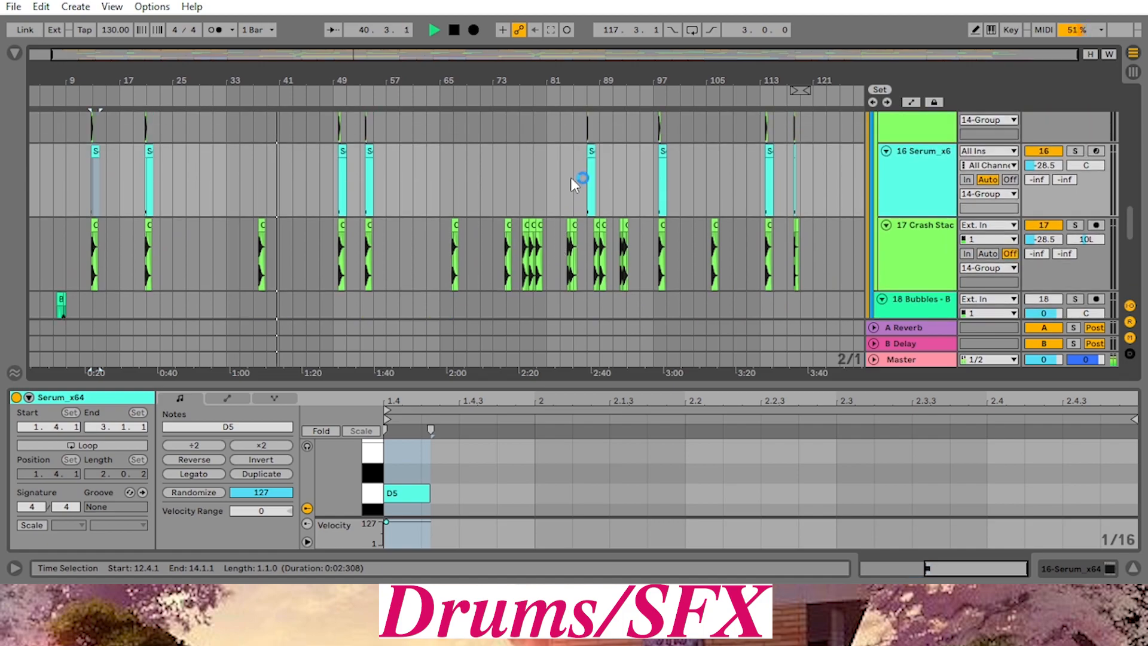
{"action": "left_click", "coordinate": [455, 30]}
Look over the 14 Group tracks and the Bubbles, PERC CHIM and Abletunes tracks below them
{"action": "scroll", "coordinate": [534, 156], "scroll_direction": "up", "scroll_amount": 1}
{"action": "scroll", "coordinate": [534, 157], "scroll_direction": "up", "scroll_amount": 1}
{"action": "scroll", "coordinate": [531, 150], "scroll_direction": "up", "scroll_amount": 2}
{"action": "scroll", "coordinate": [531, 162], "scroll_direction": "down", "scroll_amount": 1}
{"action": "scroll", "coordinate": [514, 150], "scroll_direction": "up", "scroll_amount": 1}
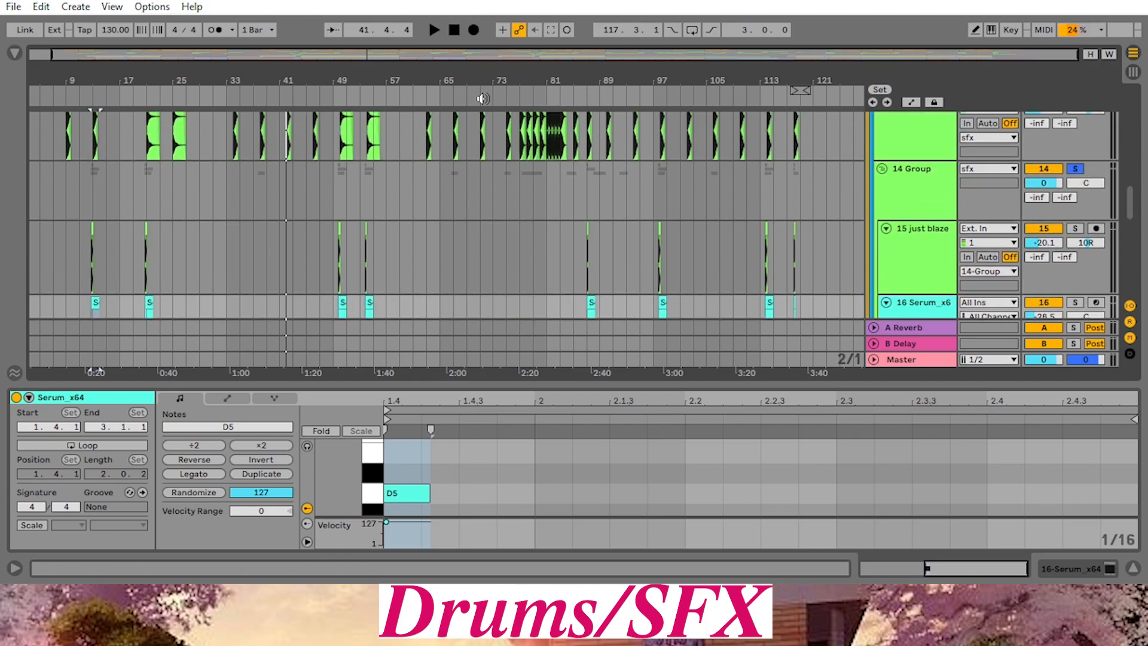
{"action": "scroll", "coordinate": [466, 180], "scroll_direction": "down", "scroll_amount": 4}
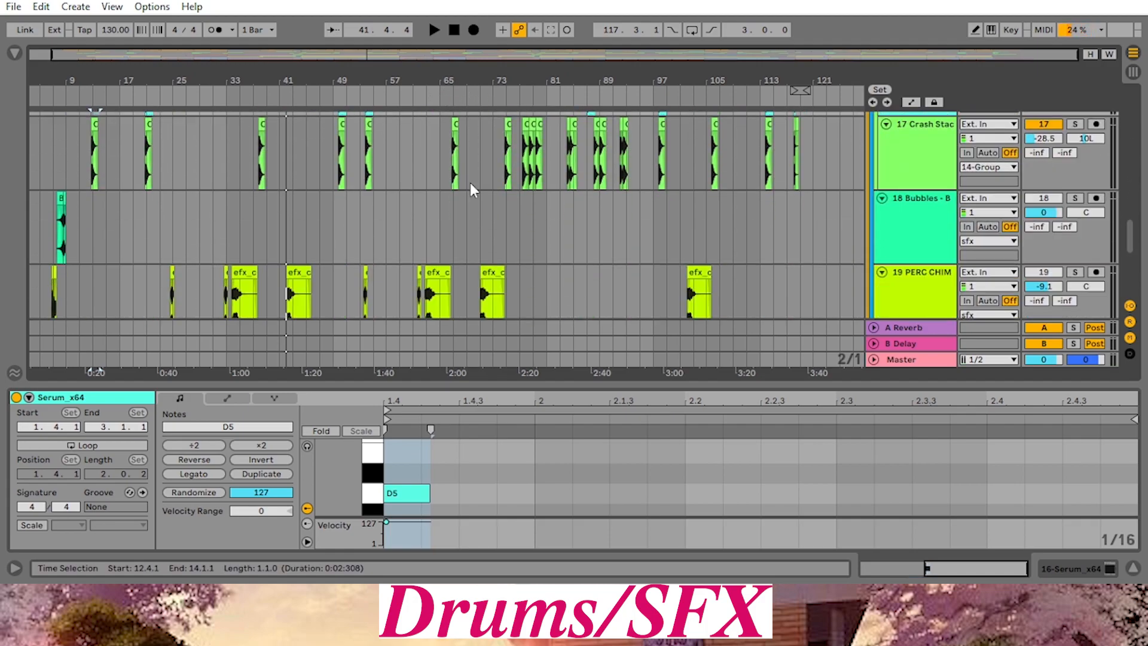
{"action": "scroll", "coordinate": [476, 185], "scroll_direction": "up", "scroll_amount": 1}
{"action": "scroll", "coordinate": [186, 160], "scroll_direction": "down", "scroll_amount": 1}
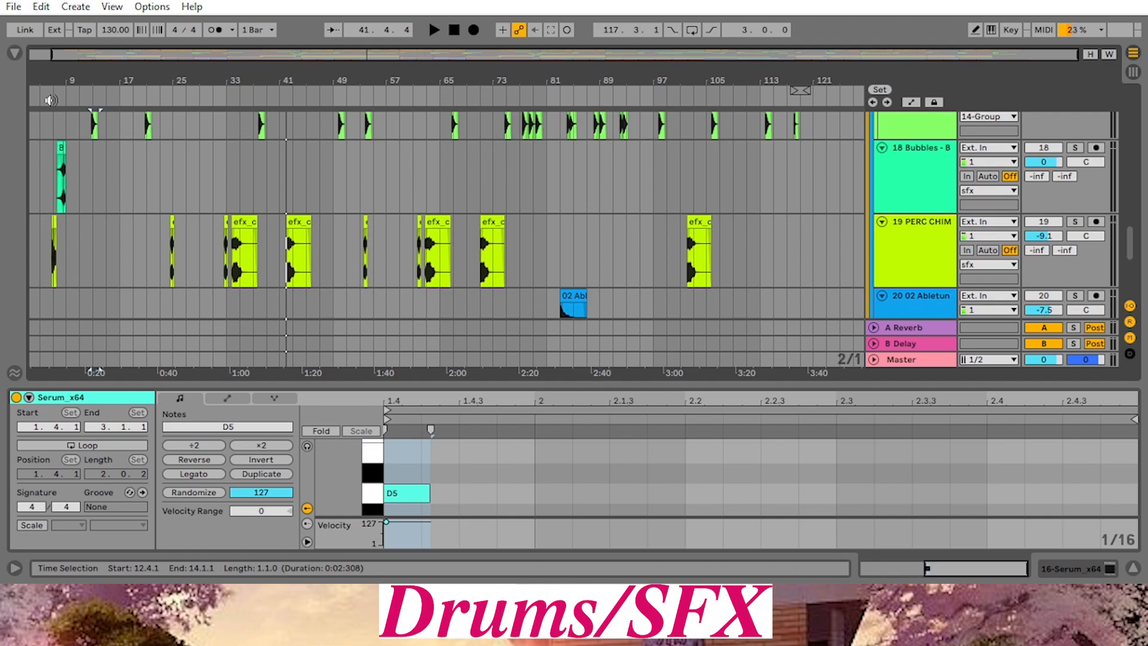
Solo the 18 Bubbles and 19 PERC CHIM tracks, play from bar 6 and around bar 33, and stop
{"action": "left_click", "coordinate": [53, 94]}
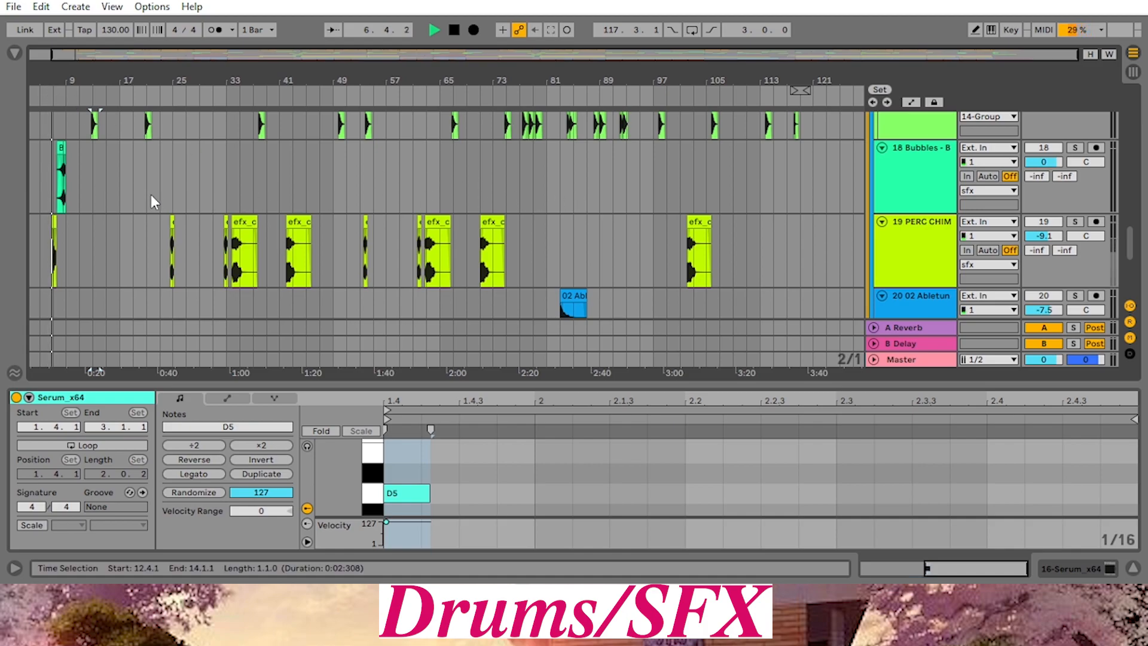
{"action": "left_click", "coordinate": [54, 239]}
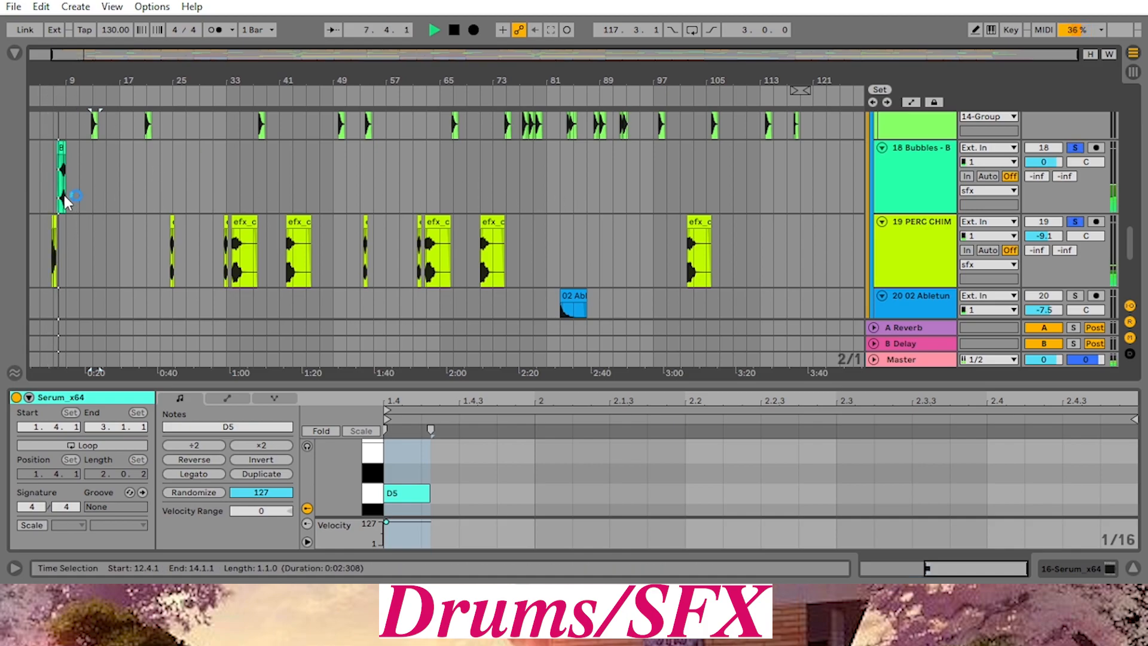
{"action": "key", "text": "space"}
{"action": "left_click", "coordinate": [235, 92]}
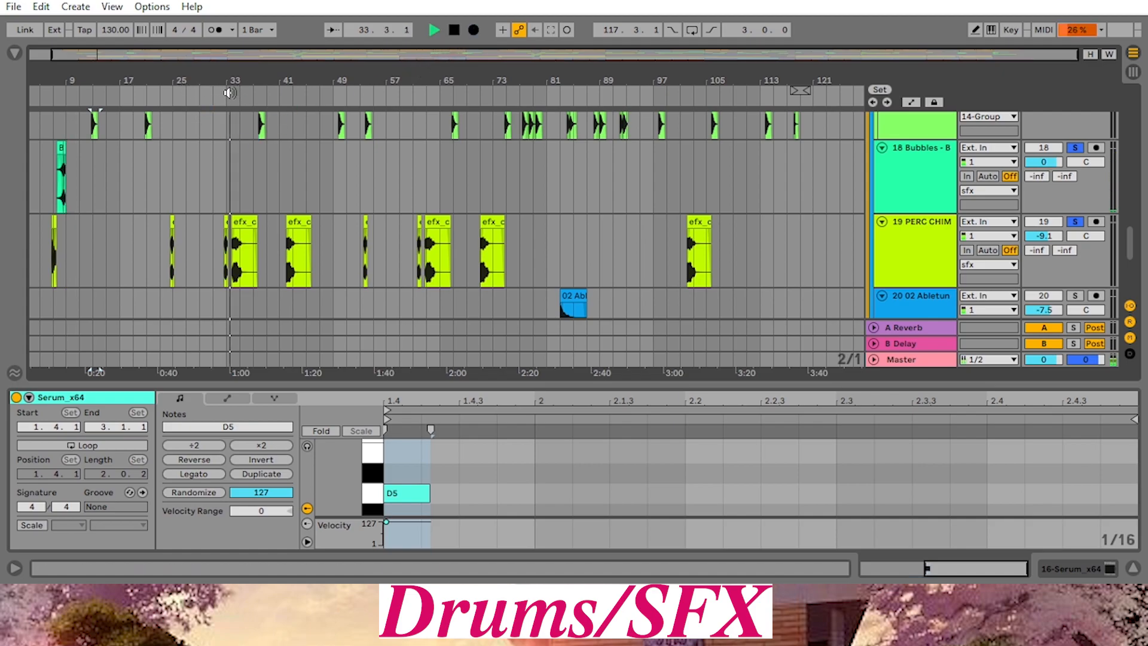
{"action": "left_click", "coordinate": [459, 31]}
Check the 20 Abletunes impact track, solo 13 cw_machin along with the 14 Group, and play from around bar 73
{"action": "scroll", "coordinate": [512, 200], "scroll_direction": "down", "scroll_amount": 3}
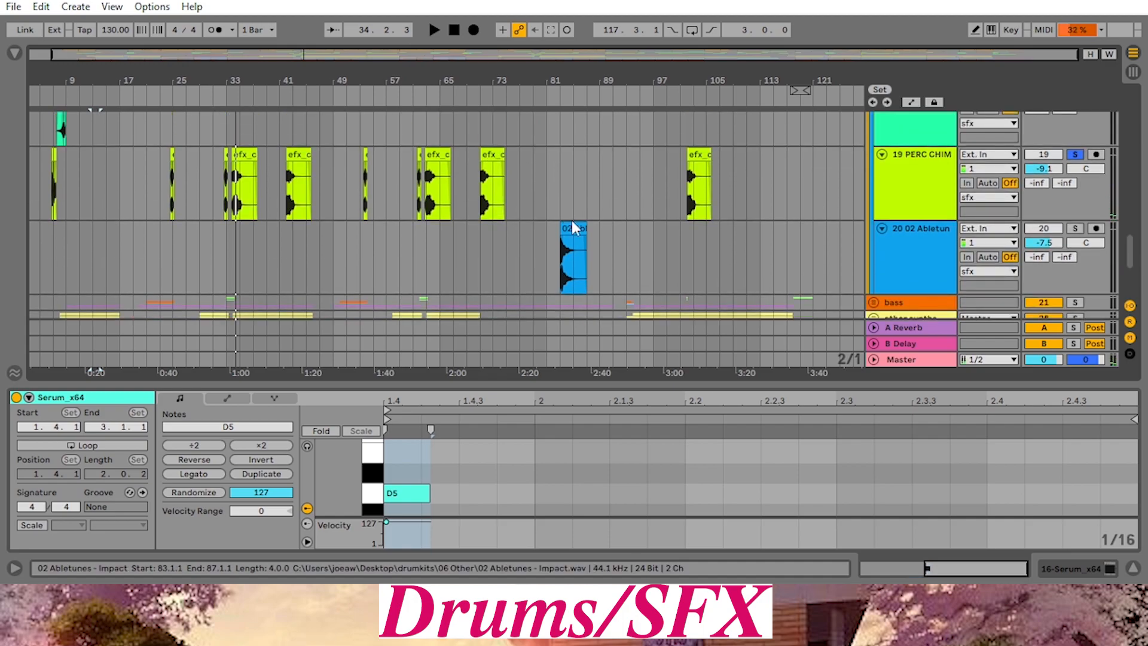
{"action": "scroll", "coordinate": [598, 213], "scroll_direction": "up", "scroll_amount": 4}
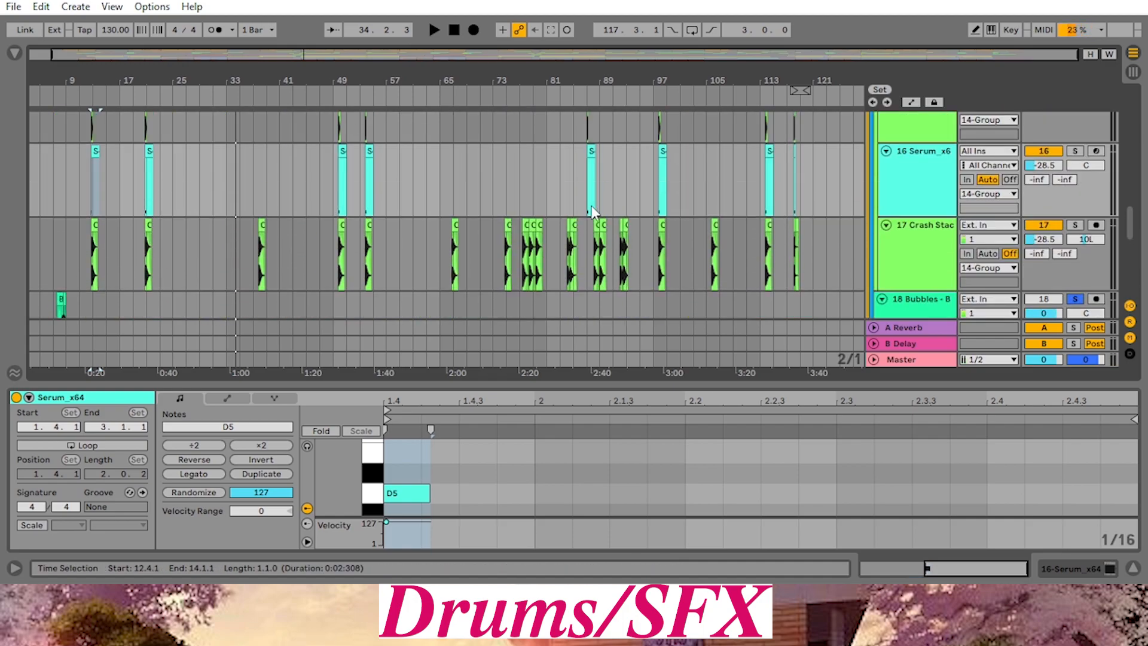
{"action": "scroll", "coordinate": [592, 212], "scroll_direction": "up", "scroll_amount": 6}
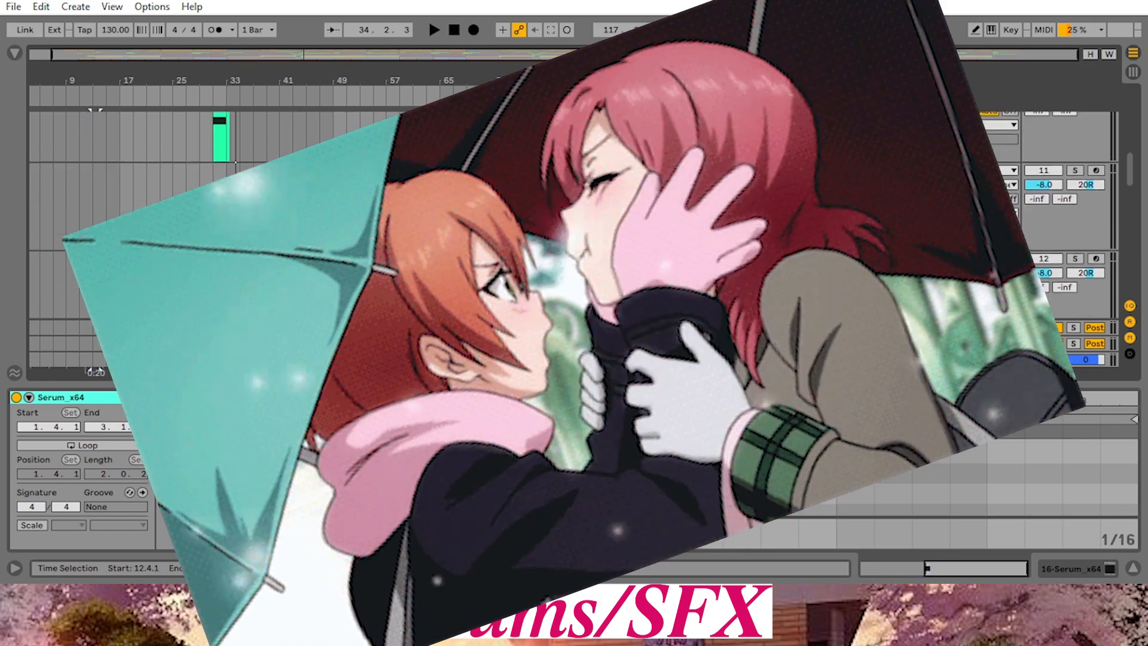
{"action": "scroll", "coordinate": [592, 212], "scroll_direction": "up", "scroll_amount": 2}
{"action": "scroll", "coordinate": [597, 227], "scroll_direction": "down", "scroll_amount": 4}
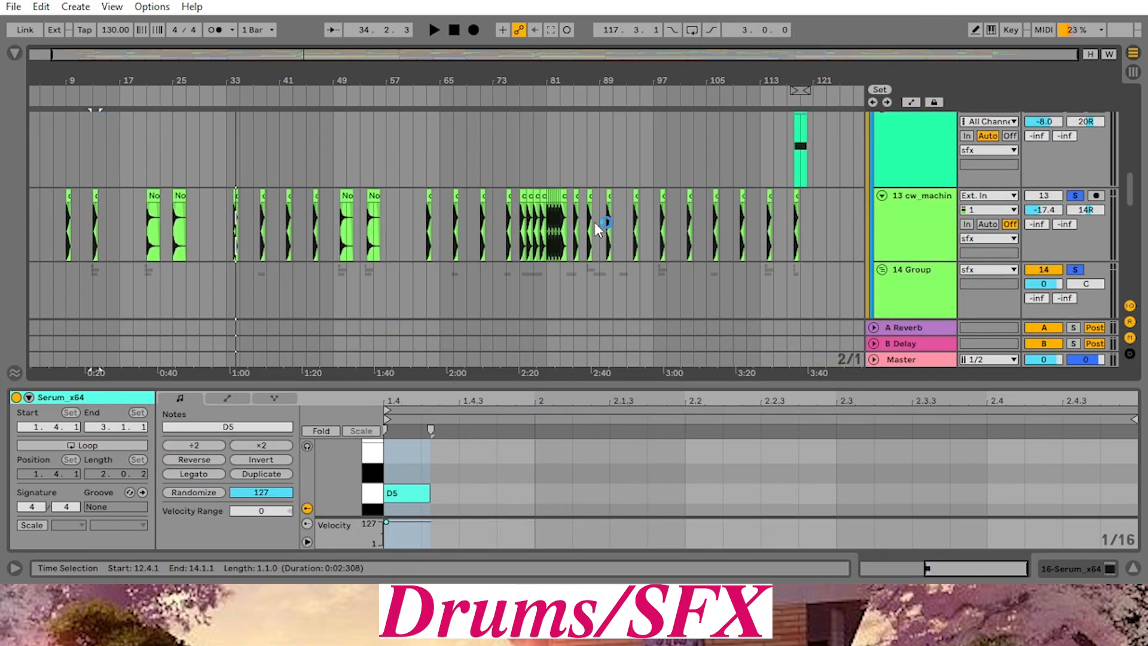
{"action": "scroll", "coordinate": [592, 221], "scroll_direction": "down", "scroll_amount": 2}
{"action": "left_click", "coordinate": [453, 93]}
{"action": "left_click", "coordinate": [500, 94]}
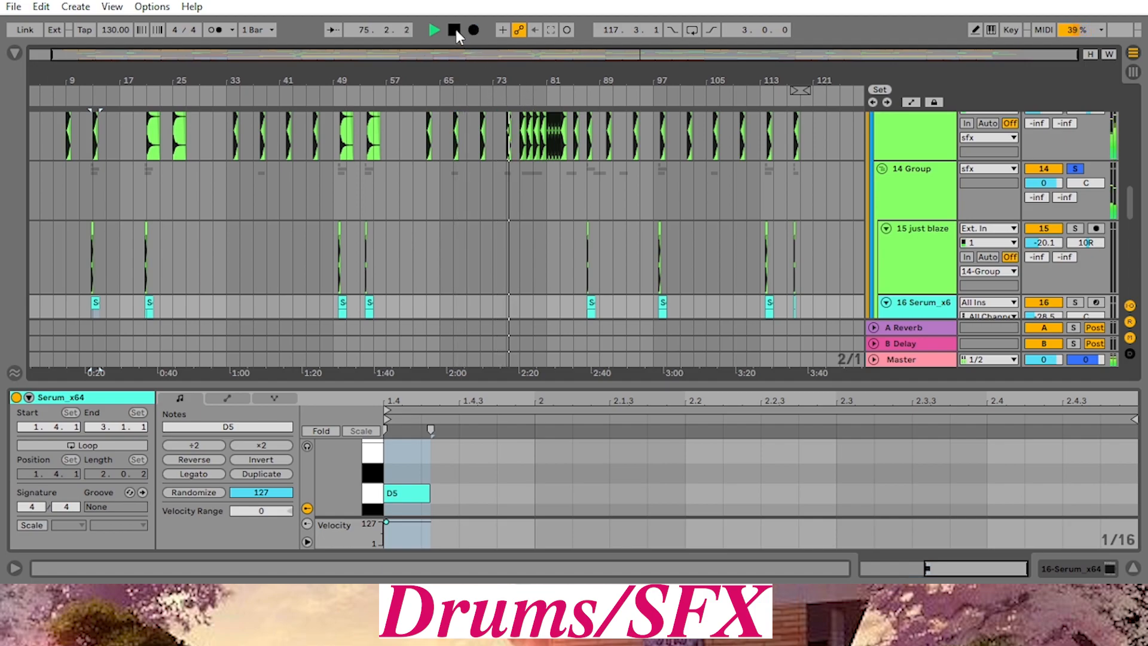
Examine the sfx tracks from 13 cw_machin to 19 PERC CHIM while the soloed section plays
{"action": "scroll", "coordinate": [538, 221], "scroll_direction": "down", "scroll_amount": 5}
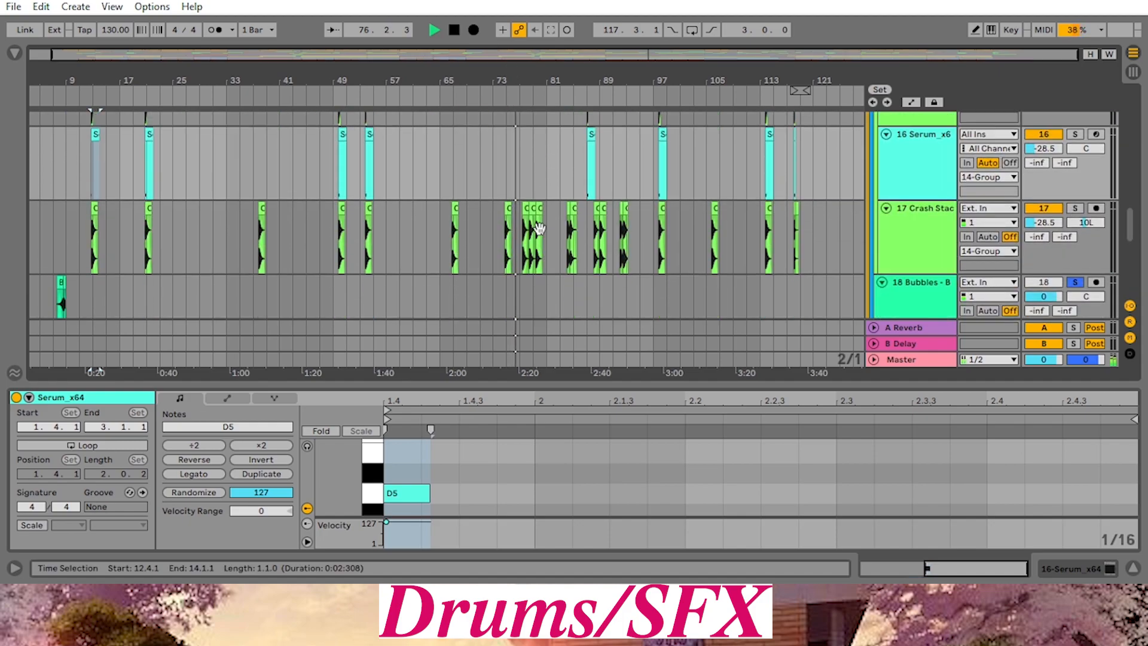
{"action": "scroll", "coordinate": [542, 230], "scroll_direction": "up", "scroll_amount": 1}
{"action": "scroll", "coordinate": [543, 232], "scroll_direction": "up", "scroll_amount": 1}
{"action": "scroll", "coordinate": [543, 232], "scroll_direction": "down", "scroll_amount": 6}
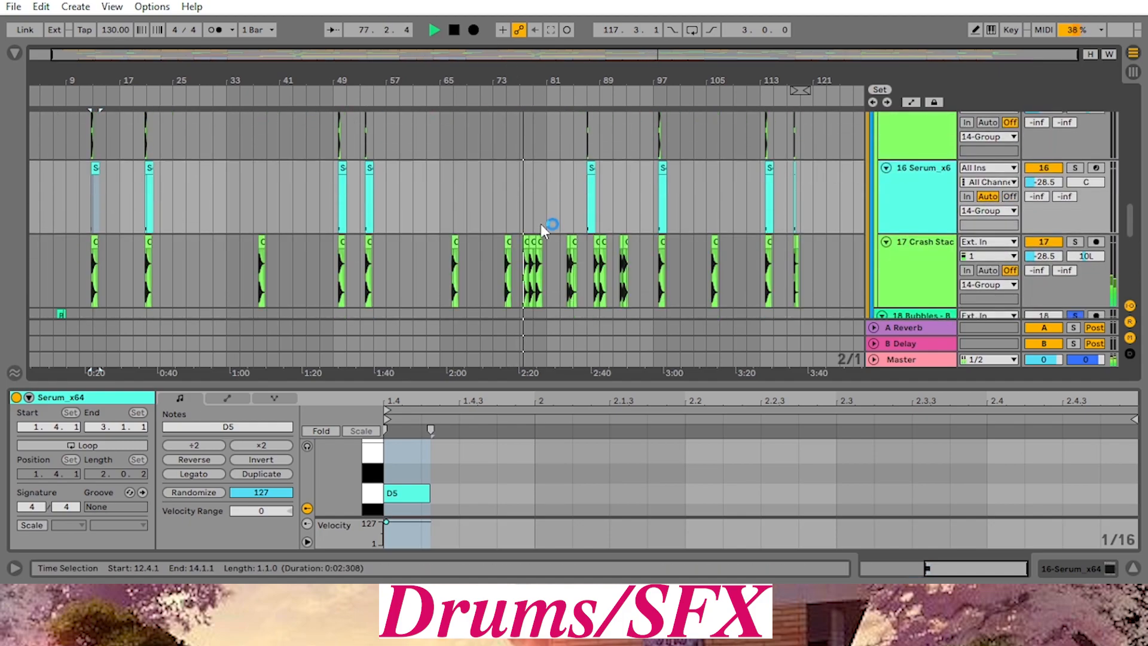
{"action": "scroll", "coordinate": [543, 232], "scroll_direction": "up", "scroll_amount": 6}
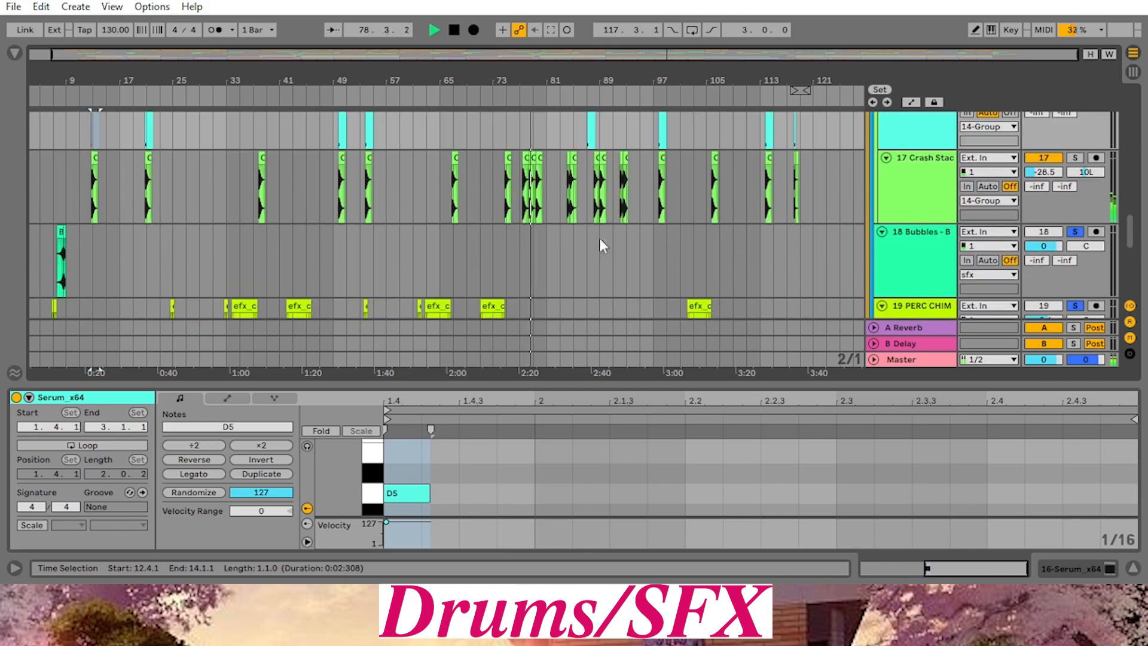
{"action": "scroll", "coordinate": [625, 242], "scroll_direction": "up", "scroll_amount": 2}
{"action": "scroll", "coordinate": [616, 239], "scroll_direction": "down", "scroll_amount": 1}
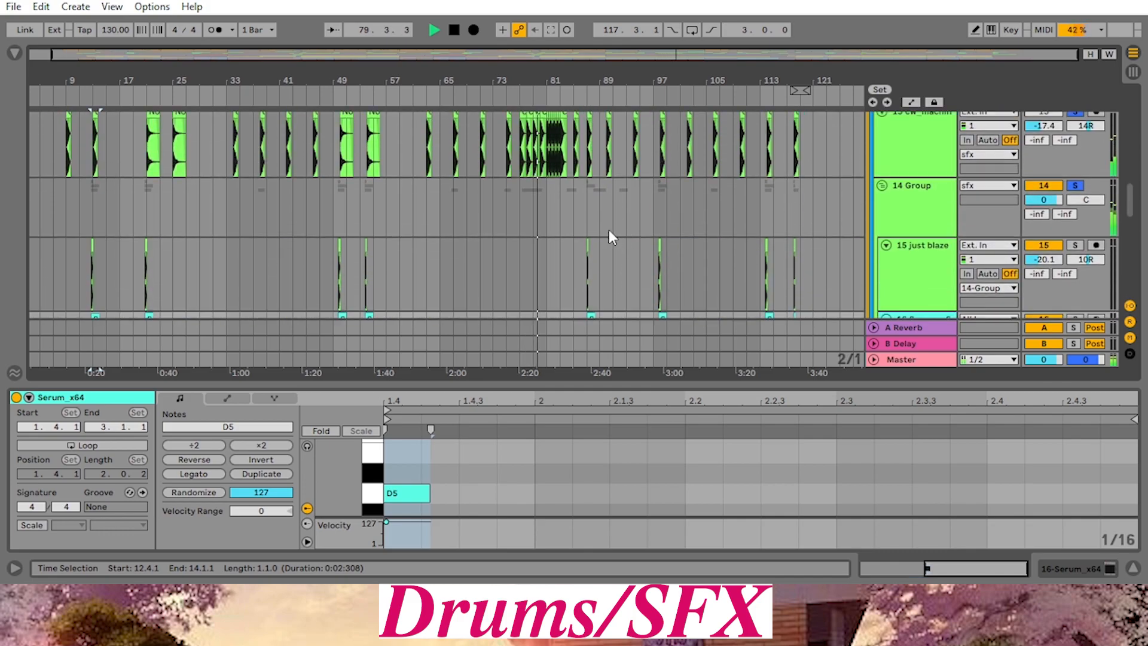
Zoom the arrangement in to bars 61 to 93 and inspect the crash, chime and Abletunes impact clips during playback
{"action": "mouse_move", "coordinate": [551, 79]}
{"action": "left_mouse_down"}
{"action": "mouse_move", "coordinate": [542, 137]}
{"action": "mouse_move", "coordinate": [531, 77]}
{"action": "left_mouse_up"}
{"action": "scroll", "coordinate": [643, 194], "scroll_direction": "down", "scroll_amount": 2}
{"action": "scroll", "coordinate": [643, 194], "scroll_direction": "down", "scroll_amount": 8}
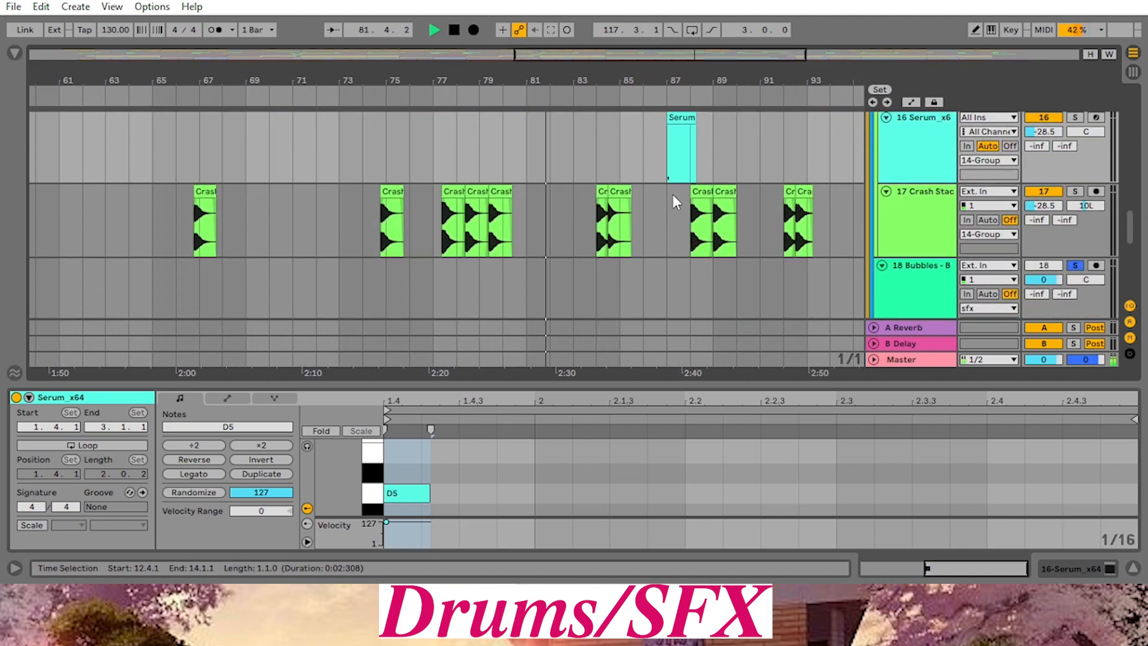
{"action": "scroll", "coordinate": [709, 200], "scroll_direction": "up", "scroll_amount": 3}
{"action": "scroll", "coordinate": [712, 209], "scroll_direction": "down", "scroll_amount": 1}
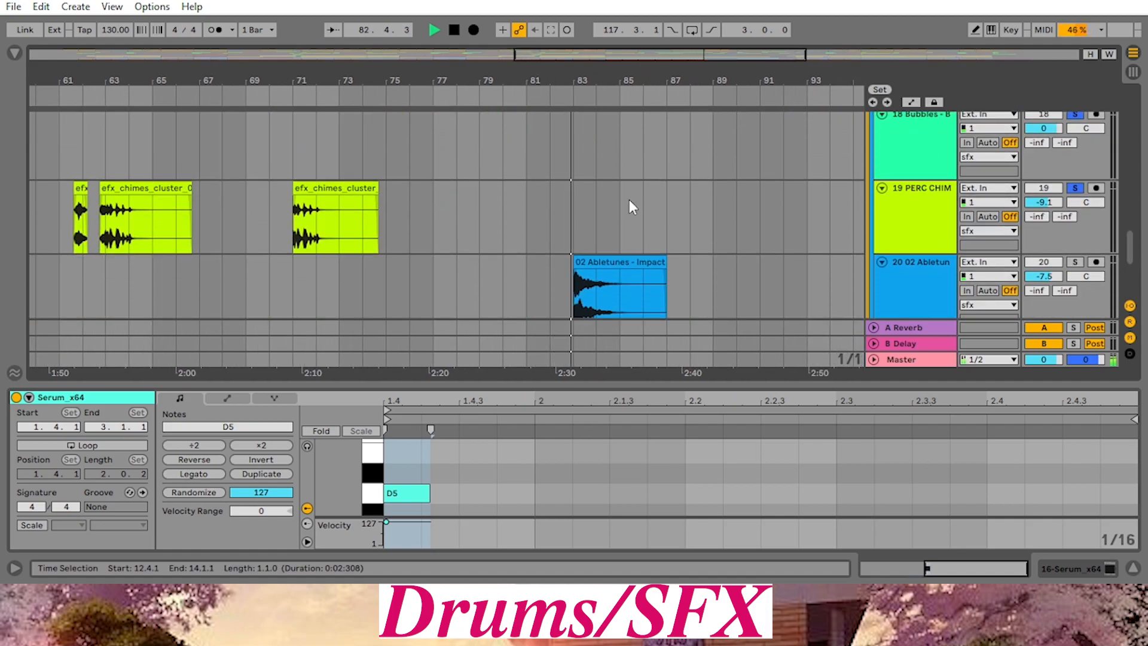
Solo the 20 Abletunes impact track, play its clip from about bar 83, and stop
{"action": "left_click", "coordinate": [1077, 267]}
{"action": "left_click", "coordinate": [564, 97]}
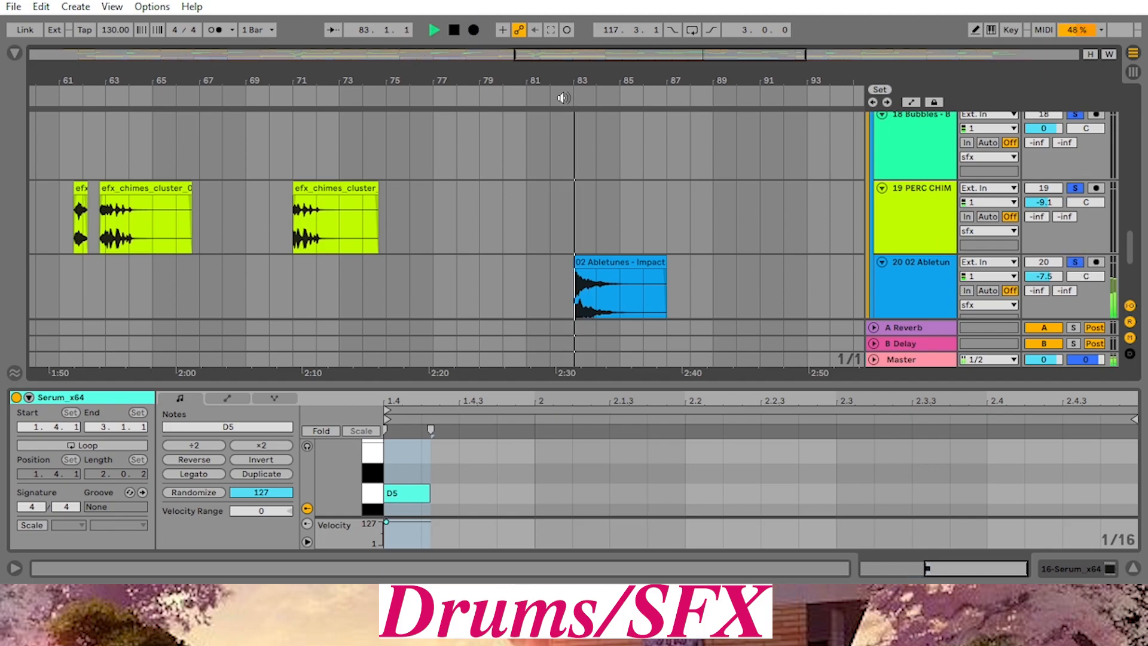
{"action": "left_click", "coordinate": [455, 32]}
{"action": "left_click_drag", "start_coordinate": [558, 78], "coordinate": [560, 30]}
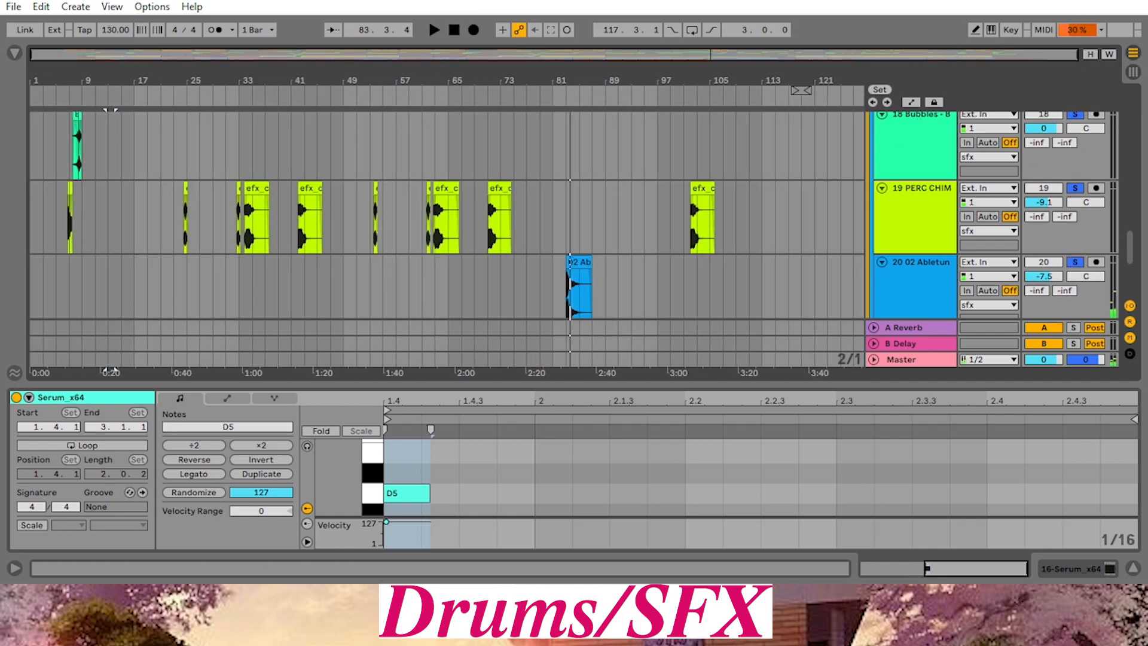
Play the drums from around bars 75 and 79 and show the 7 Operator track's Operator and EQ Eight devices
{"action": "scroll", "coordinate": [611, 188], "scroll_direction": "up", "scroll_amount": 10}
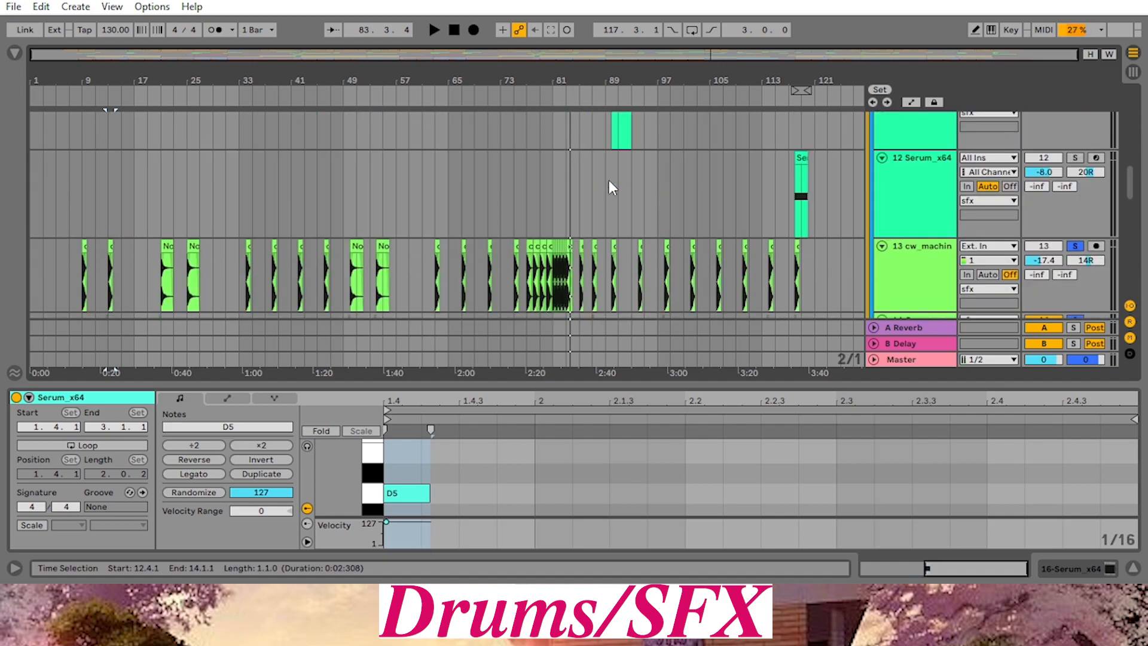
{"action": "scroll", "coordinate": [611, 187], "scroll_direction": "up", "scroll_amount": 6}
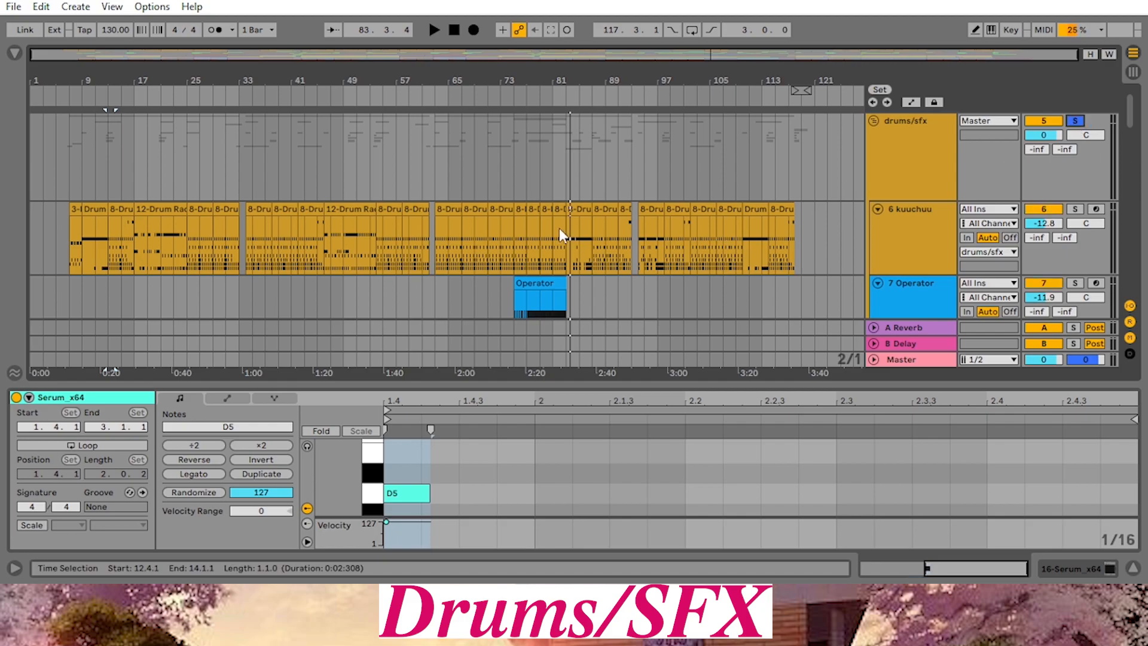
{"action": "scroll", "coordinate": [543, 205], "scroll_direction": "down", "scroll_amount": 2}
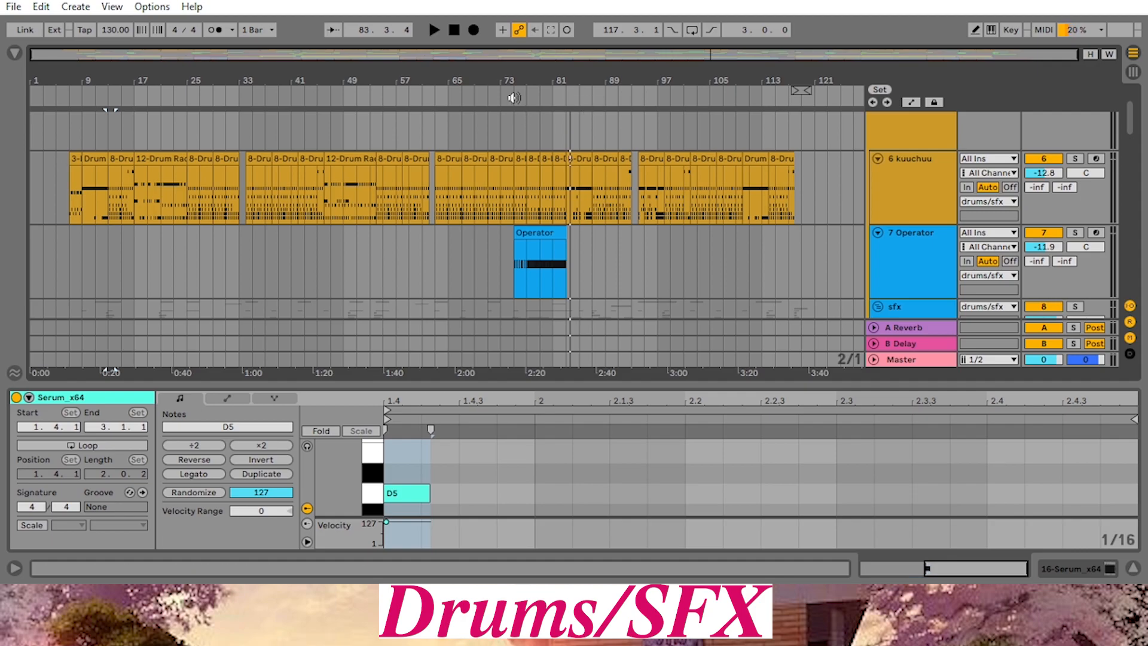
{"action": "left_click", "coordinate": [513, 97]}
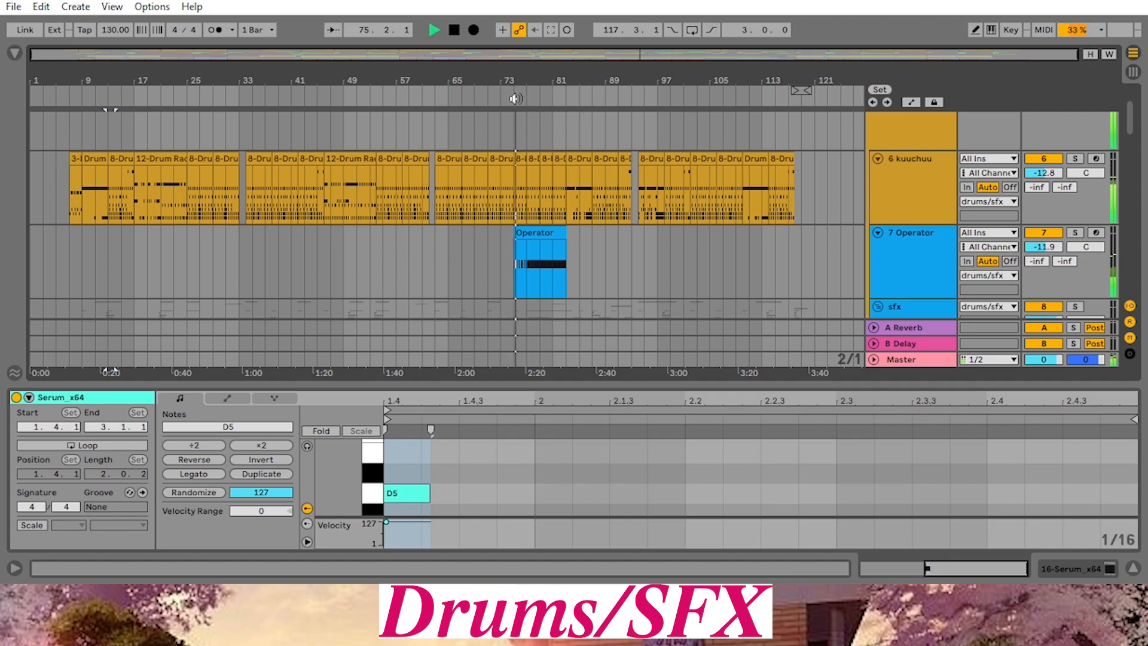
{"action": "double_click", "coordinate": [905, 246]}
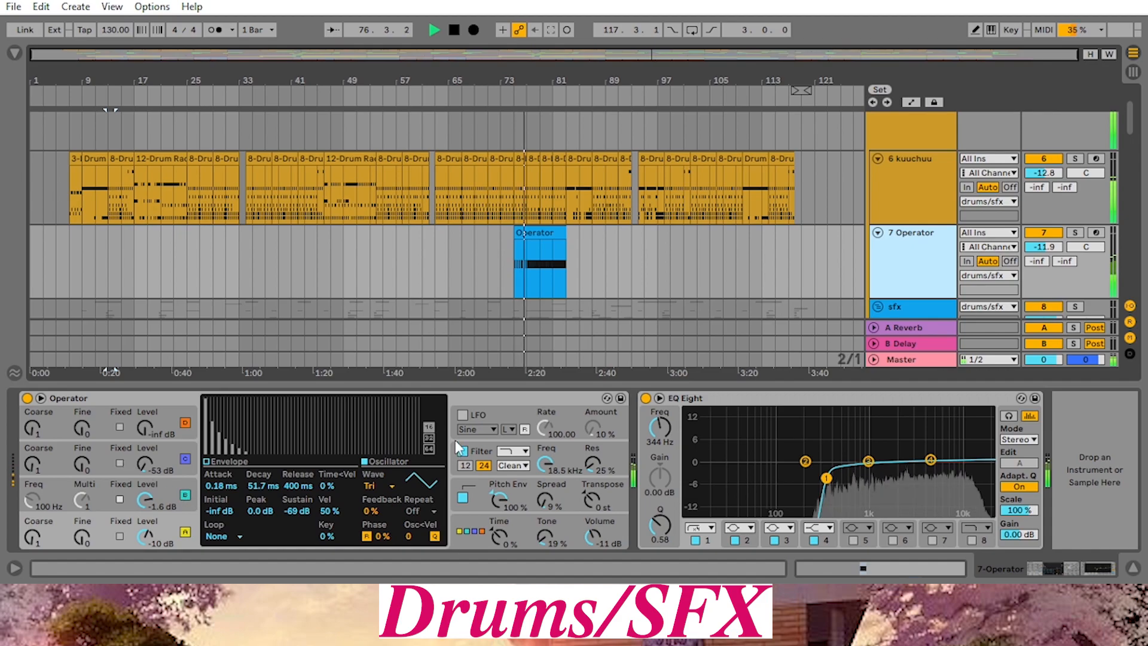
{"action": "left_click", "coordinate": [455, 29]}
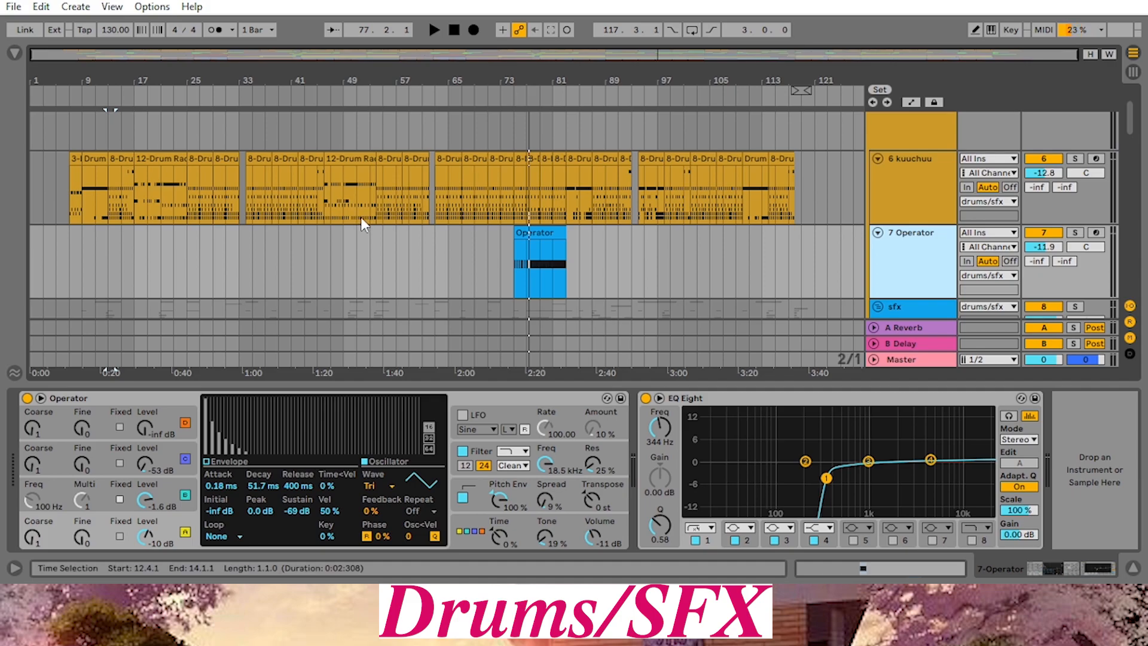
{"action": "left_click", "coordinate": [538, 103]}
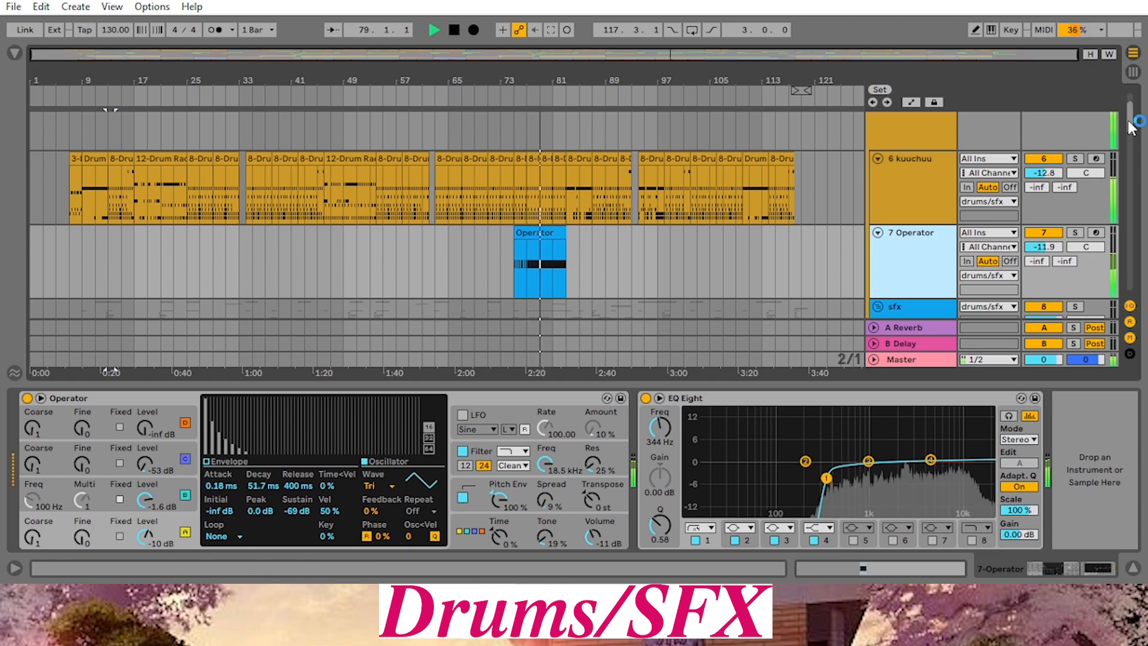
{"action": "mouse_move", "coordinate": [1130, 125]}
{"action": "left_mouse_down"}
{"action": "mouse_move", "coordinate": [1130, 275]}
{"action": "mouse_move", "coordinate": [1132, 145]}
{"action": "mouse_move", "coordinate": [1139, 214]}
{"action": "mouse_move", "coordinate": [1140, 173]}
{"action": "mouse_move", "coordinate": [1142, 204]}
{"action": "mouse_move", "coordinate": [1140, 224]}
{"action": "mouse_move", "coordinate": [1134, 126]}
{"action": "left_mouse_up"}
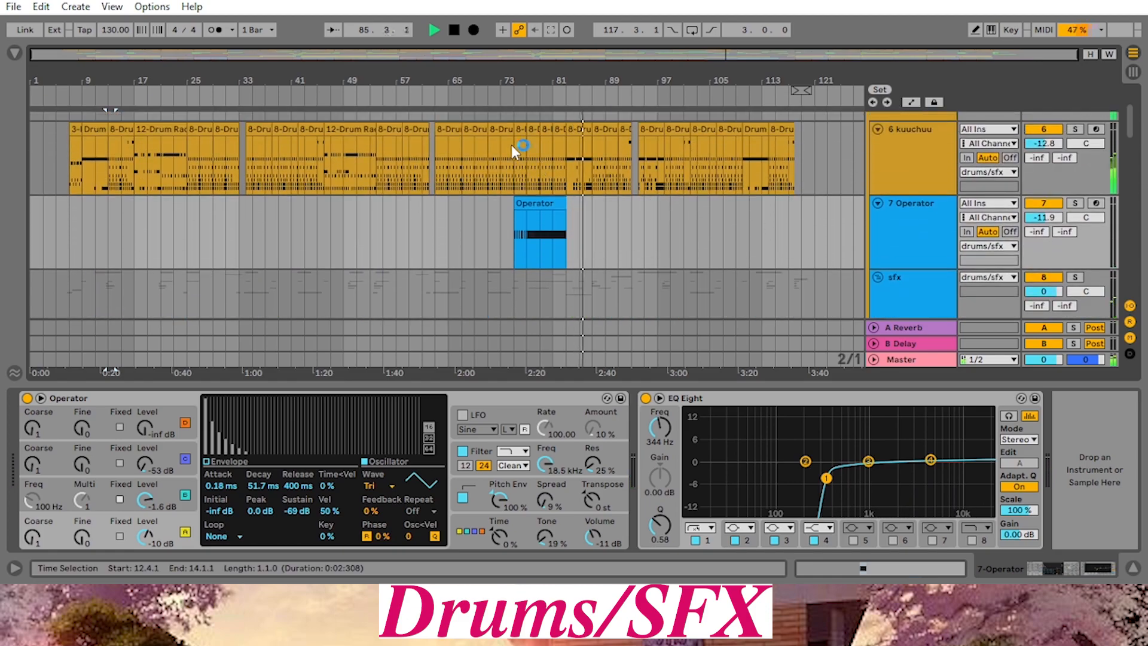
Inspect the 6 kuuchuu drum clips around bars 87 to 93 with their drum rack during playback, and stop
{"action": "left_click_drag", "start_coordinate": [591, 162], "coordinate": [619, 162]}
{"action": "left_click_drag", "start_coordinate": [619, 79], "coordinate": [496, 164]}
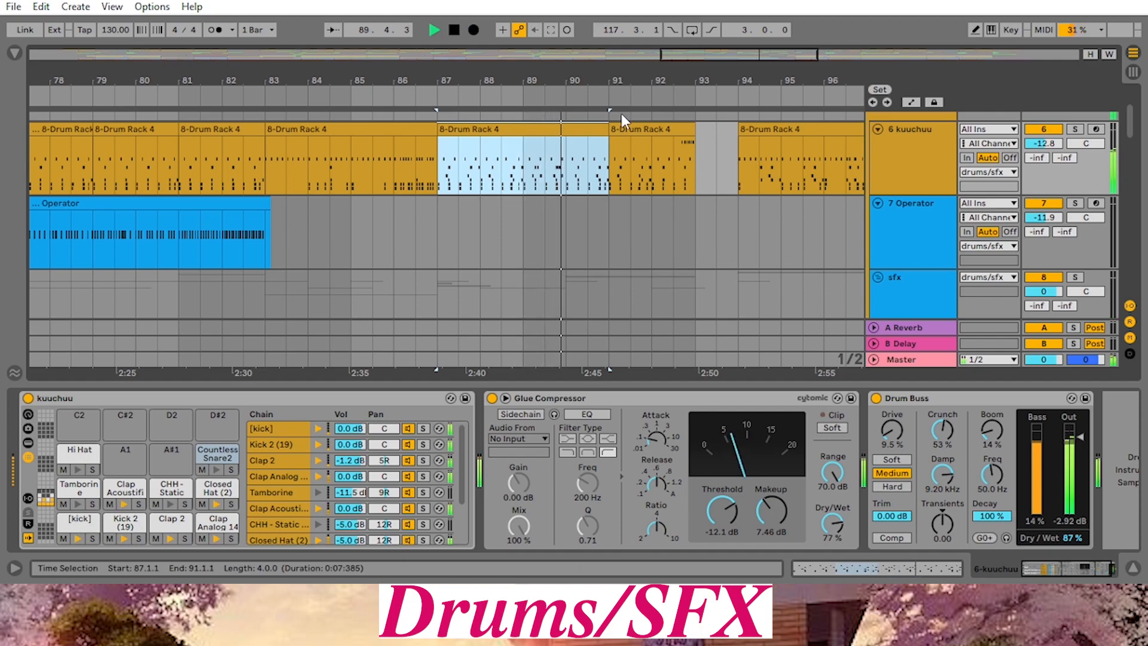
{"action": "left_click_drag", "start_coordinate": [671, 81], "coordinate": [466, 93]}
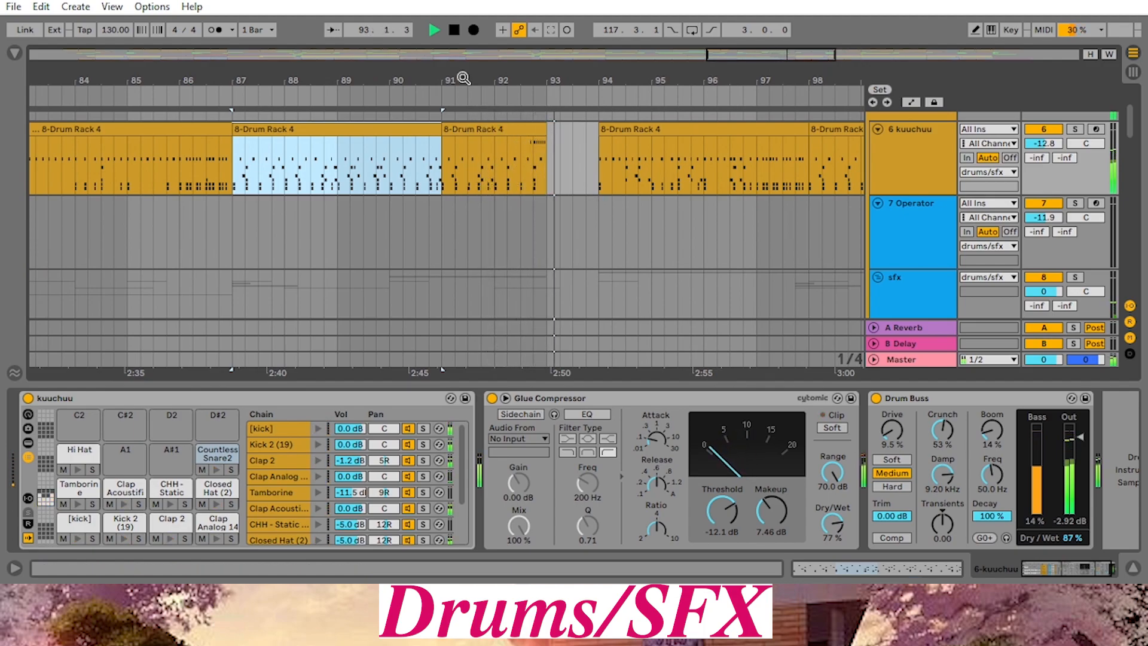
{"action": "left_click", "coordinate": [454, 29]}
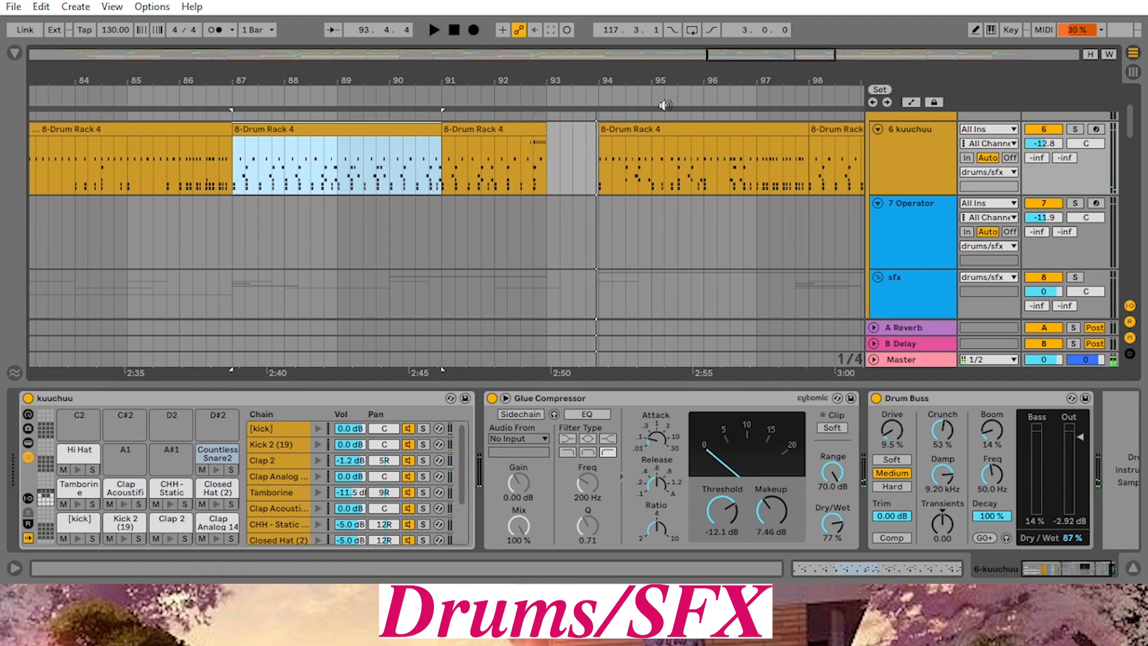
Play the 6 kuuchuu Drum Rack clip from bar 110 and stop
{"action": "left_click_drag", "start_coordinate": [657, 83], "coordinate": [583, 79]}
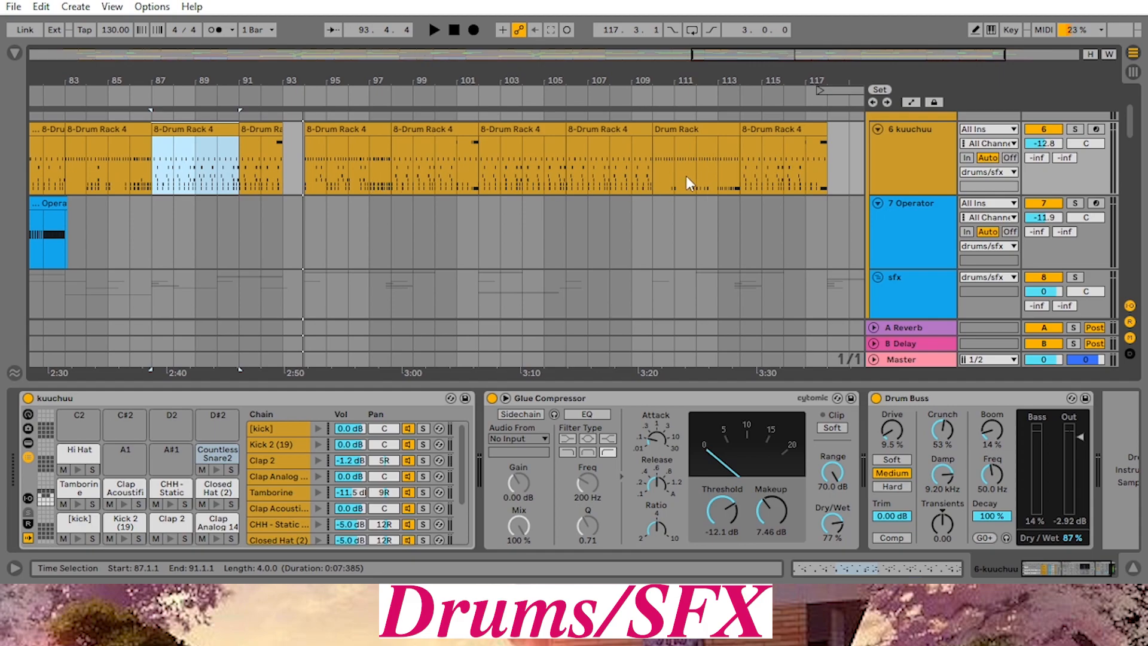
{"action": "left_click", "coordinate": [656, 177]}
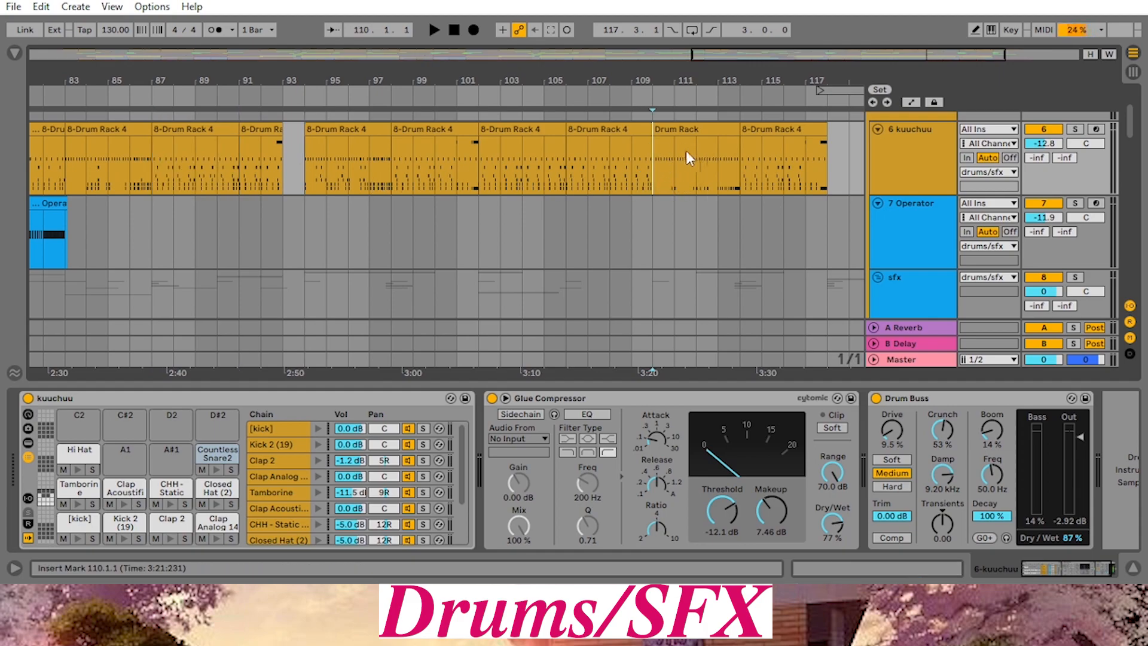
{"action": "left_click", "coordinate": [433, 31]}
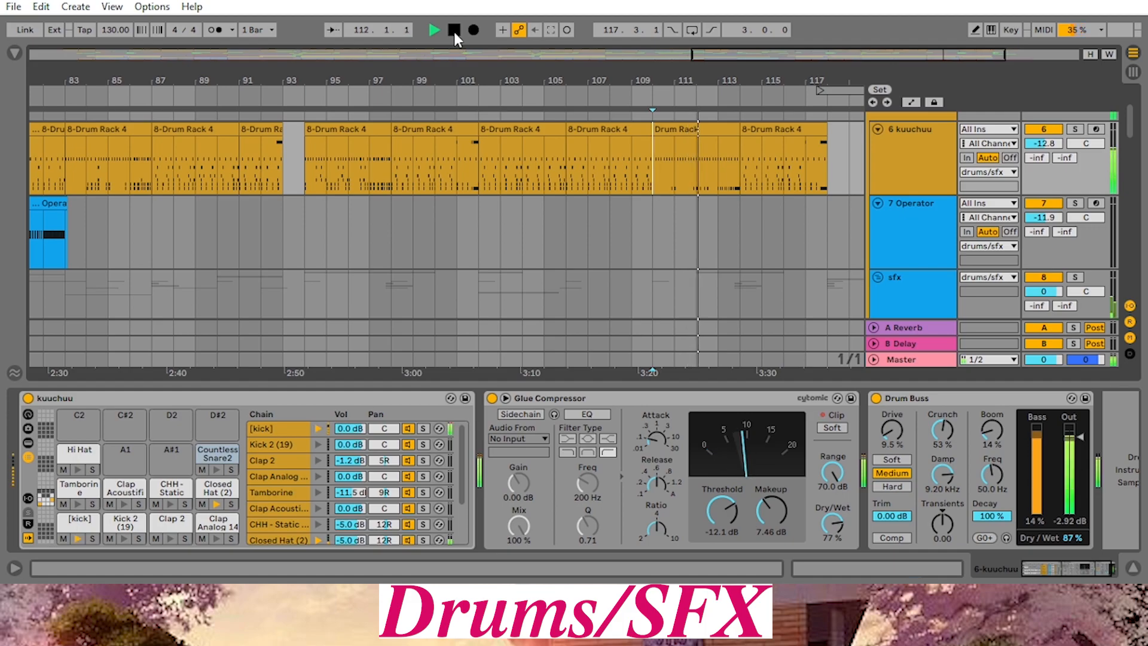
{"action": "left_click", "coordinate": [453, 29]}
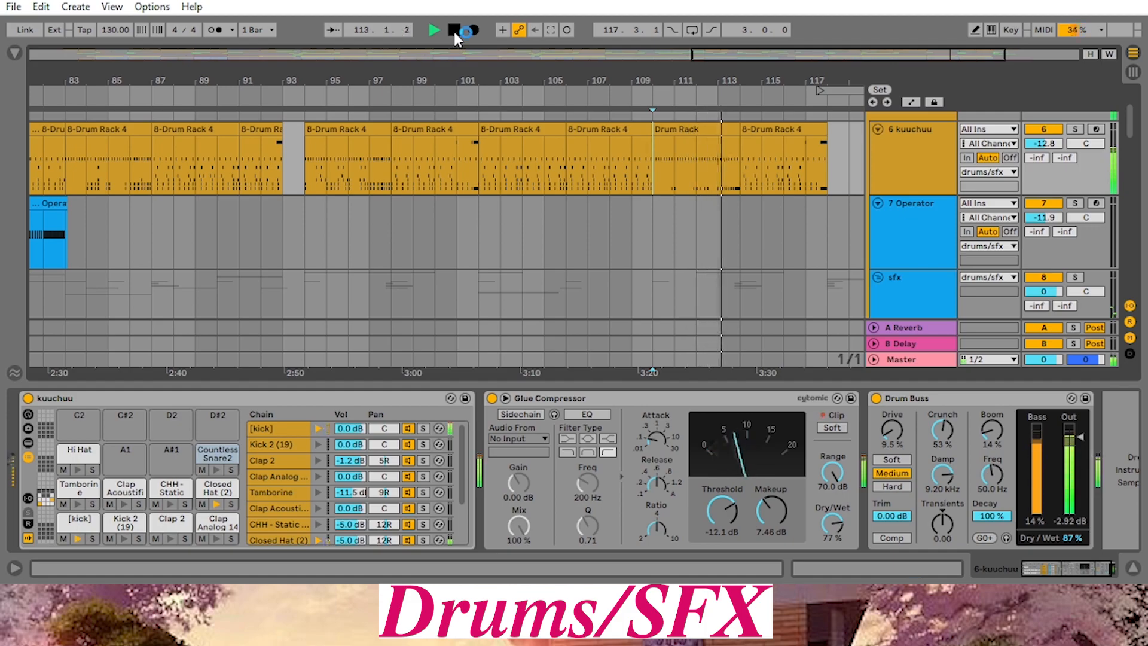
{"action": "left_click", "coordinate": [452, 30]}
Review the drum and sfx tracks across the full arrangement, down to the bass group
{"action": "key", "text": "w"}
{"action": "scroll", "coordinate": [717, 150], "scroll_direction": "down", "scroll_amount": 3}
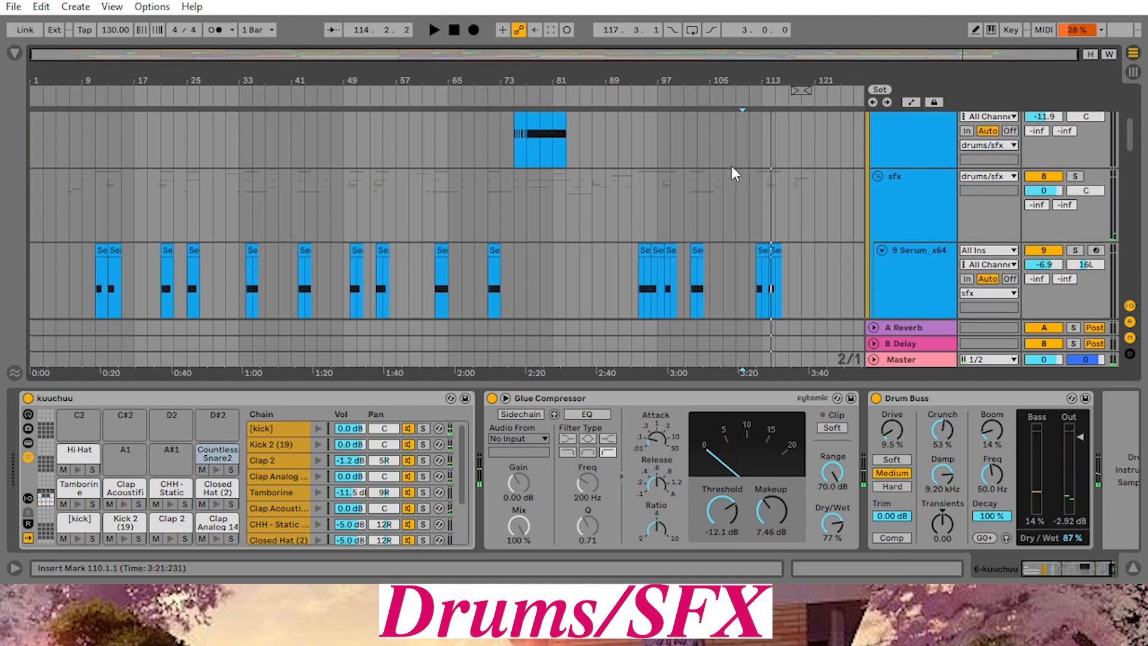
{"action": "scroll", "coordinate": [748, 179], "scroll_direction": "down", "scroll_amount": 10}
{"action": "left_click", "coordinate": [765, 199]}
{"action": "scroll", "coordinate": [763, 200], "scroll_direction": "down", "scroll_amount": 3}
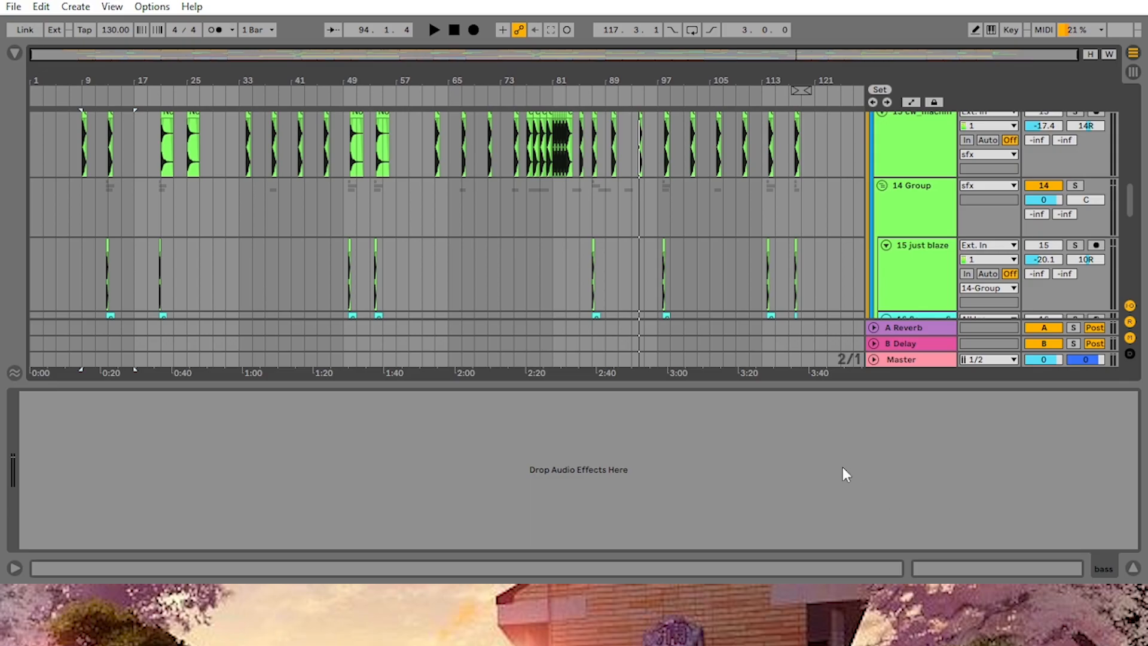
{"action": "scroll", "coordinate": [897, 269], "scroll_direction": "up", "scroll_amount": 5}
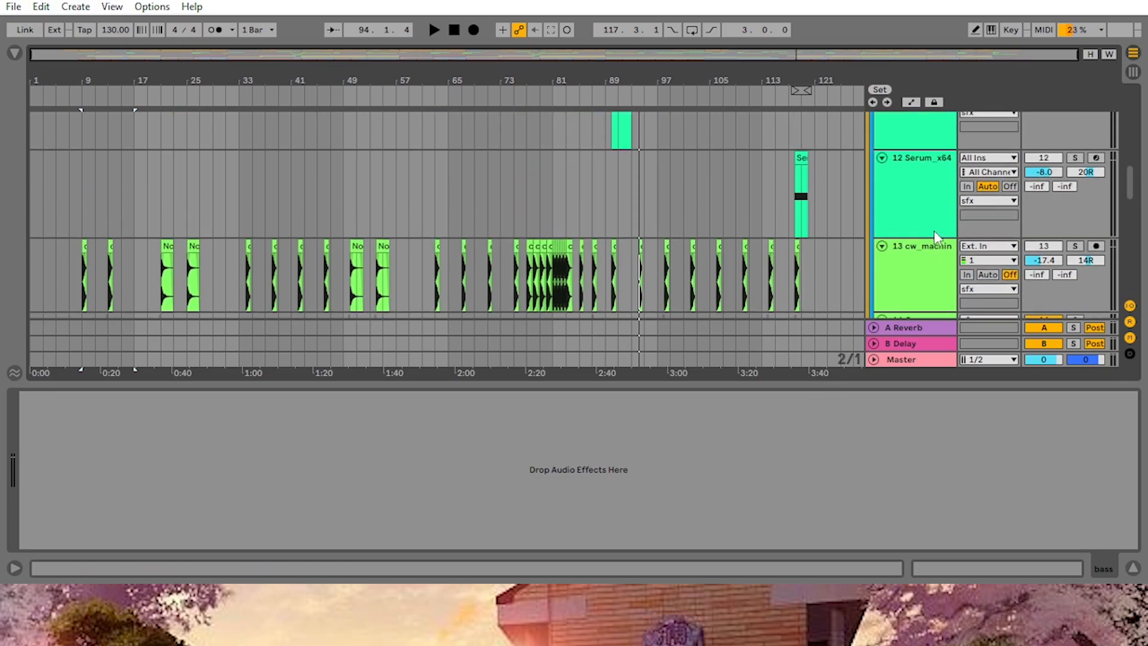
{"action": "scroll", "coordinate": [935, 227], "scroll_direction": "up", "scroll_amount": 5}
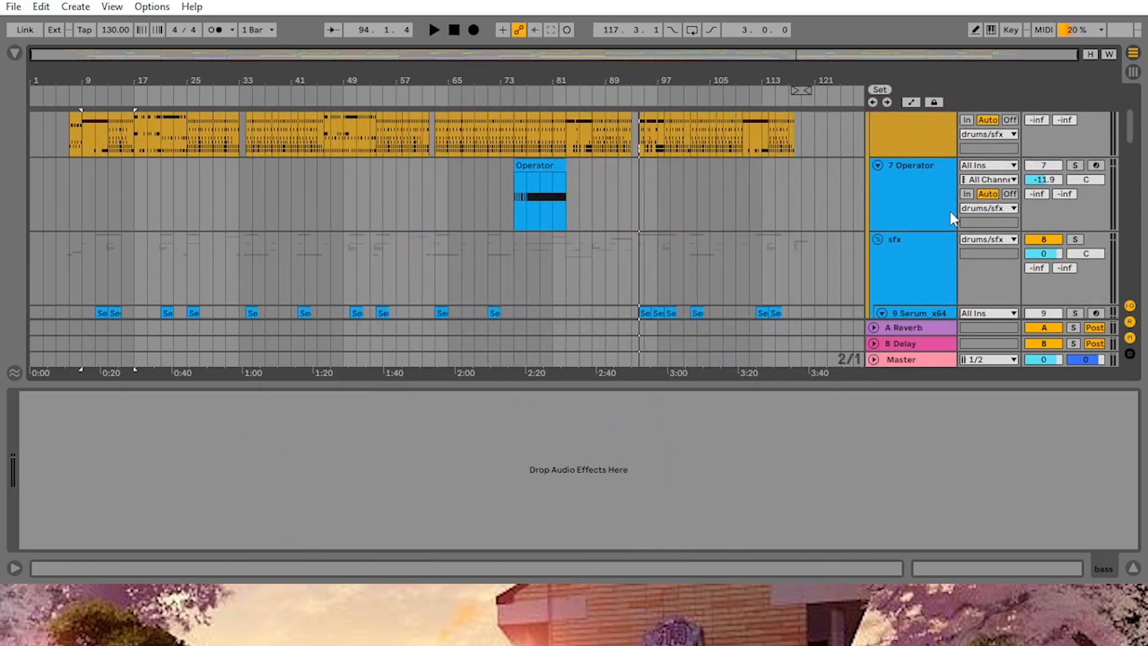
{"action": "left_click_drag", "start_coordinate": [1130, 134], "coordinate": [1133, 267]}
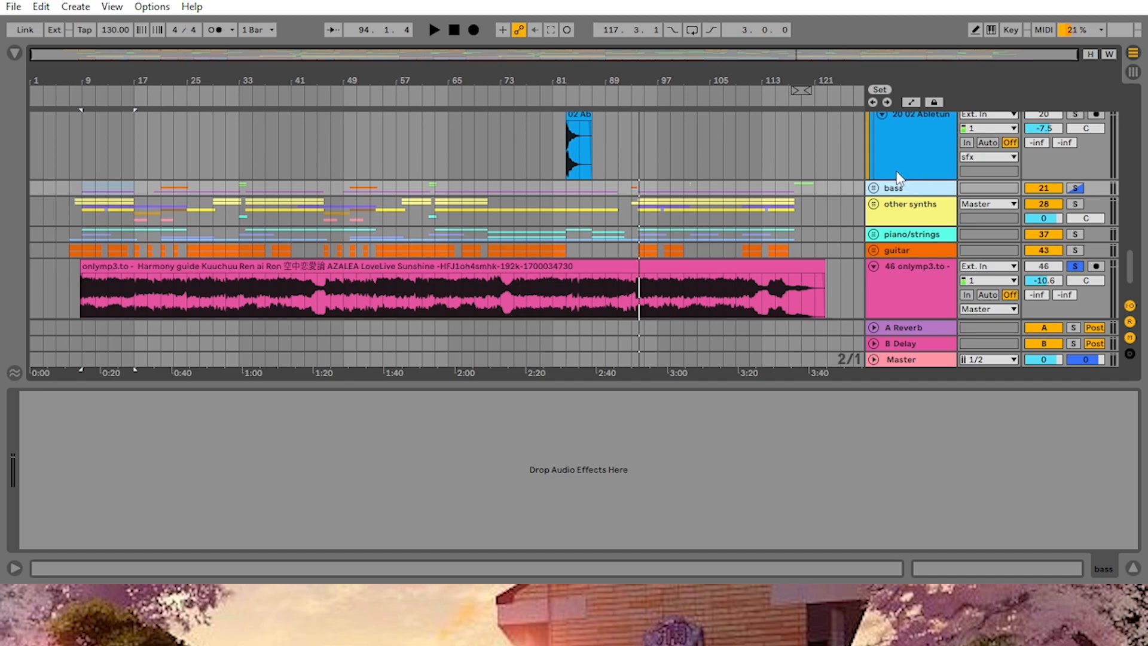
Look through the bass group's tracks, play from bar 9, and select the first Serum_x64 clip on the bass track
{"action": "scroll", "coordinate": [1045, 197], "scroll_direction": "up", "scroll_amount": 3}
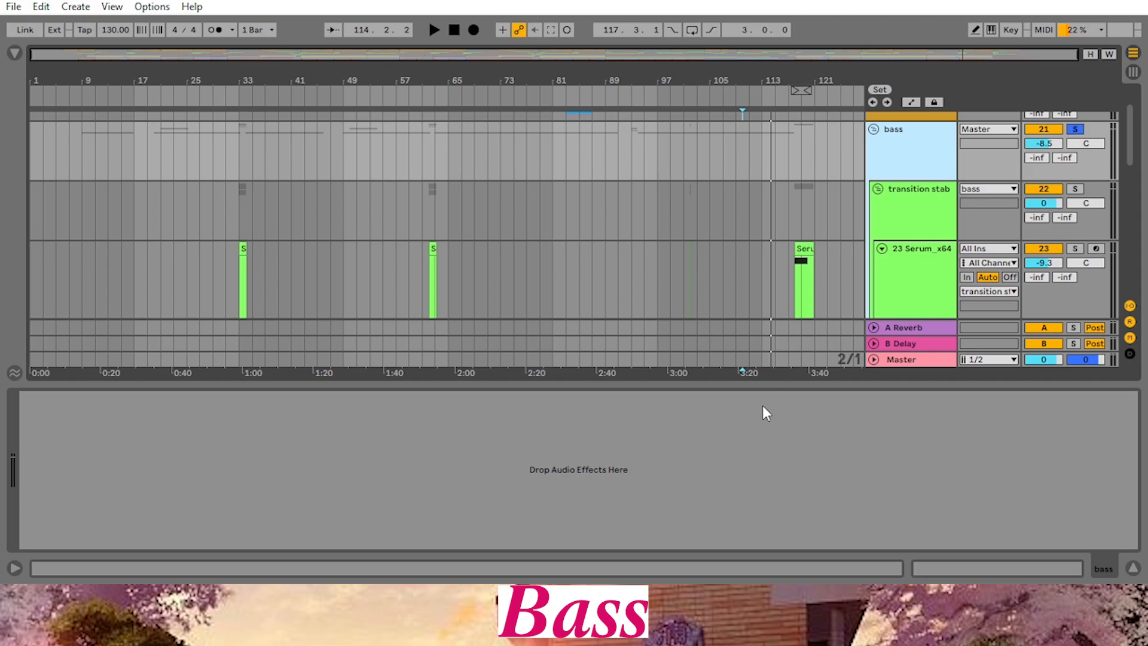
{"action": "scroll", "coordinate": [388, 215], "scroll_direction": "down", "scroll_amount": 5}
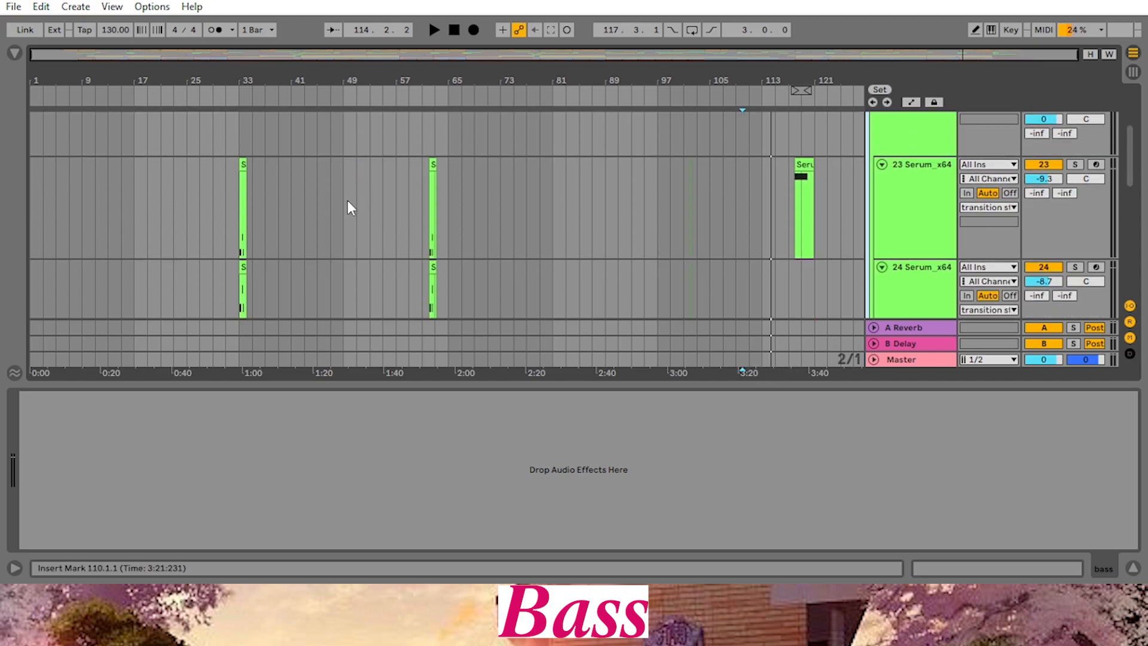
{"action": "scroll", "coordinate": [322, 224], "scroll_direction": "down", "scroll_amount": 5}
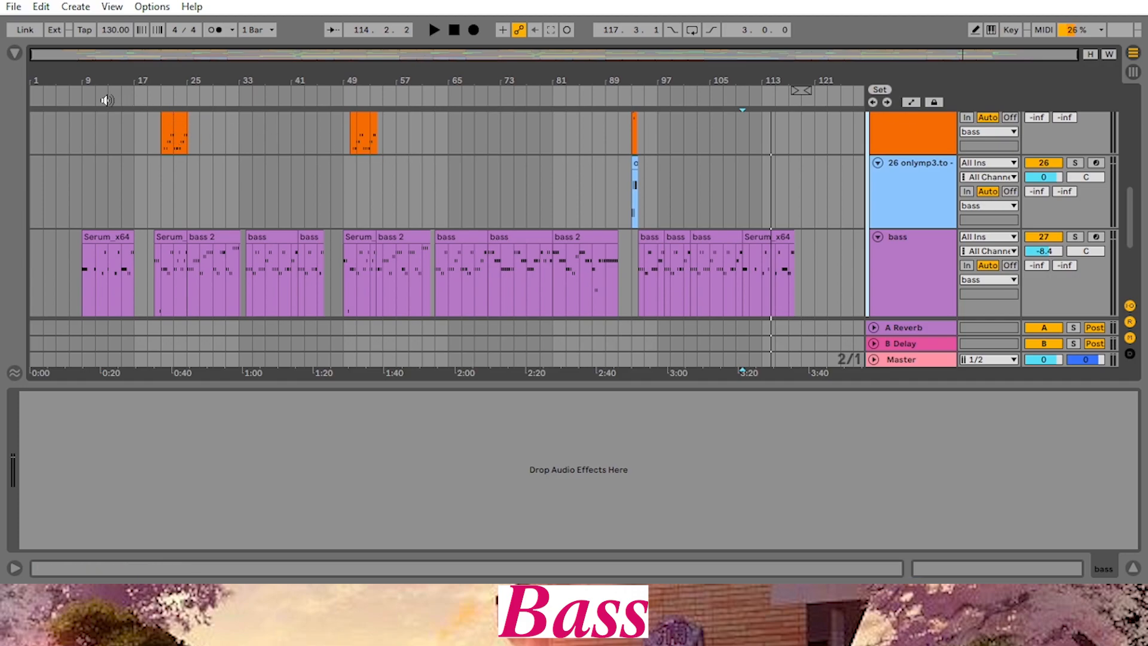
{"action": "left_click", "coordinate": [85, 180]}
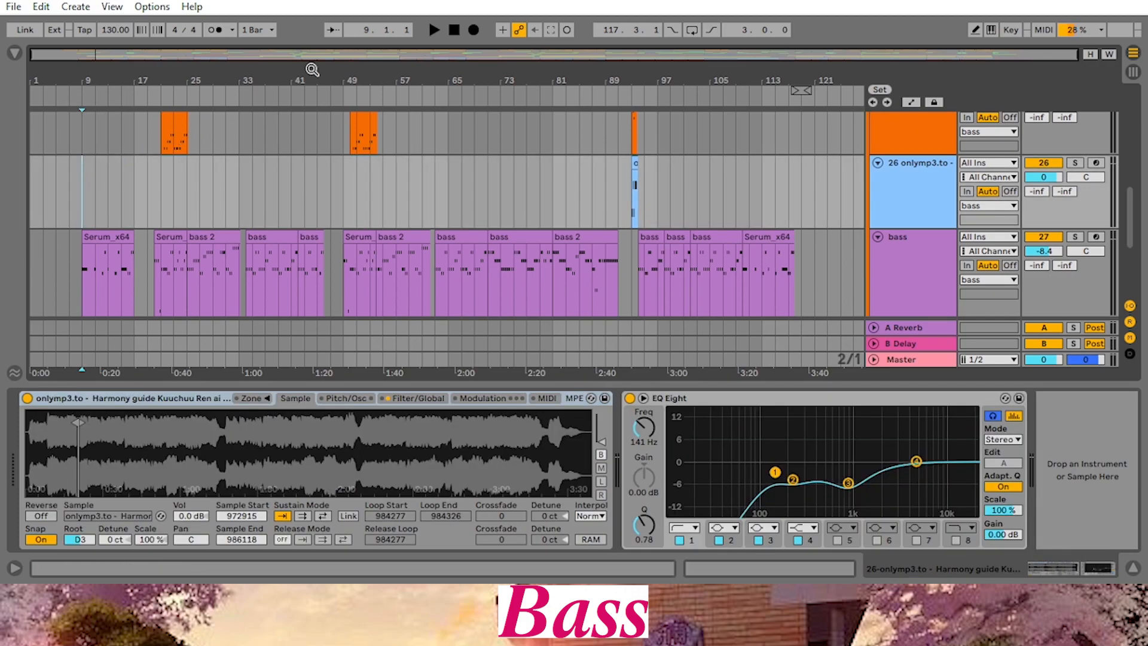
{"action": "left_click", "coordinate": [434, 30]}
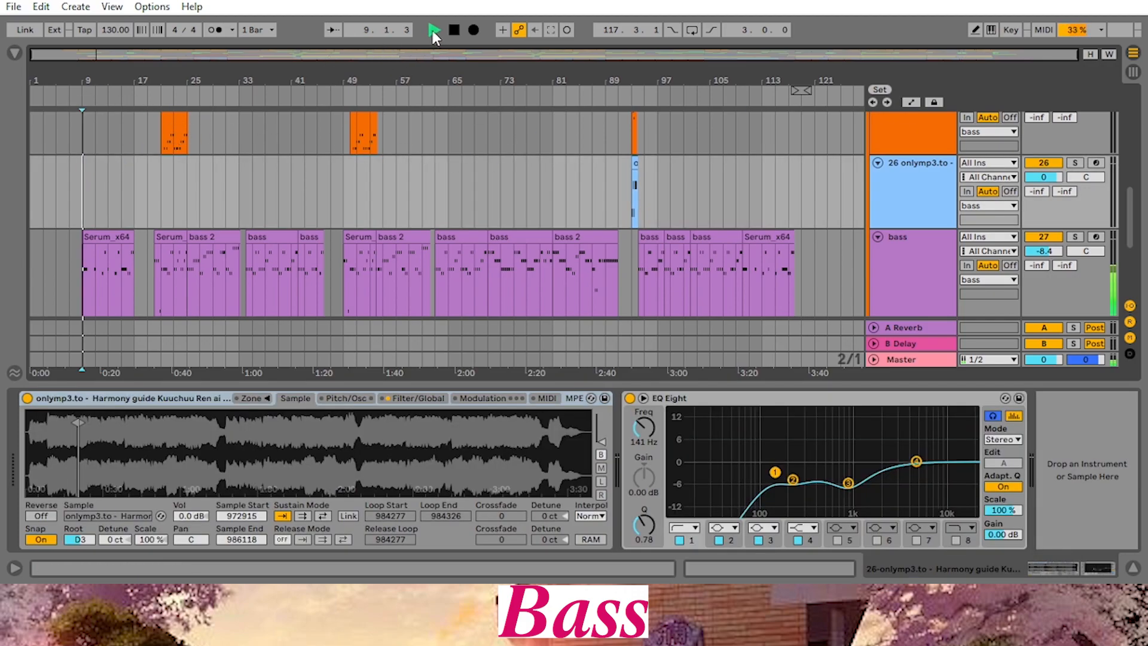
{"action": "left_click", "coordinate": [114, 237]}
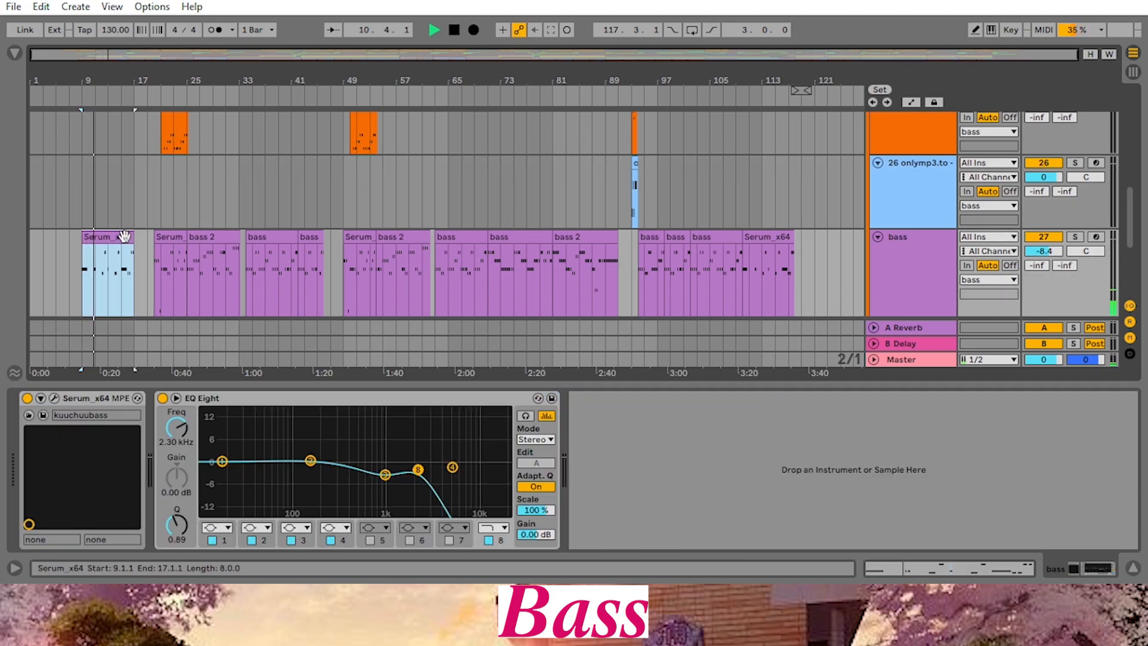
Open the bass track's Serum instrument, inspect the kuuchuubass preset's effects and oscillators during playback, and stop
{"action": "left_click", "coordinate": [54, 398]}
{"action": "left_click_drag", "start_coordinate": [490, 26], "coordinate": [582, 56]}
{"action": "left_click", "coordinate": [622, 94]}
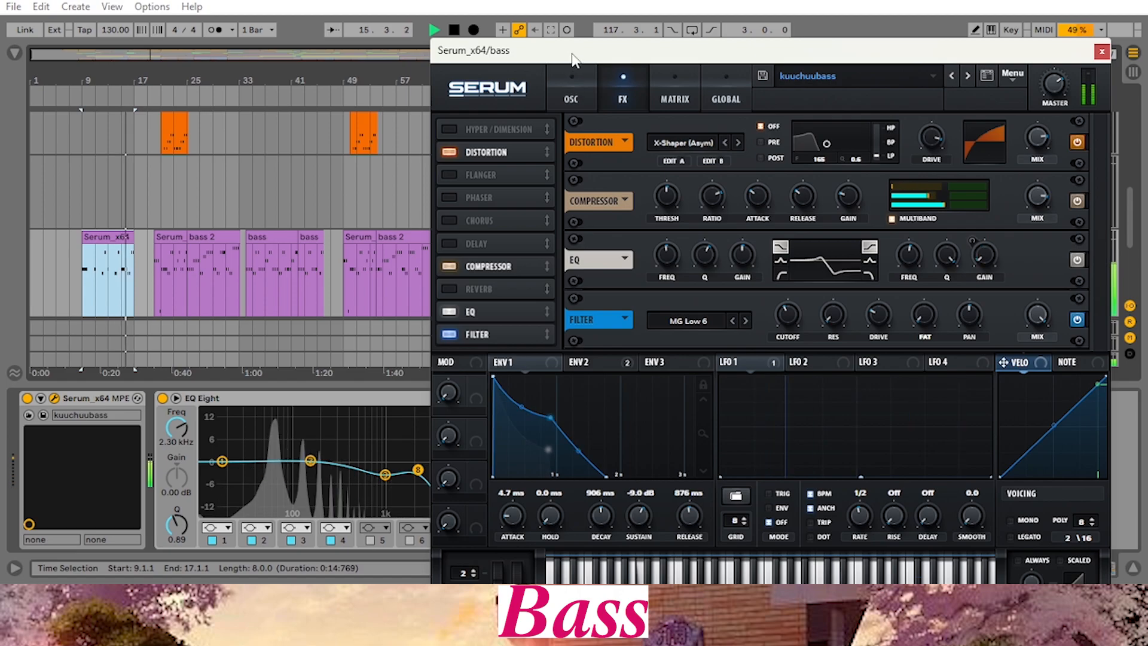
{"action": "left_click", "coordinate": [551, 85]}
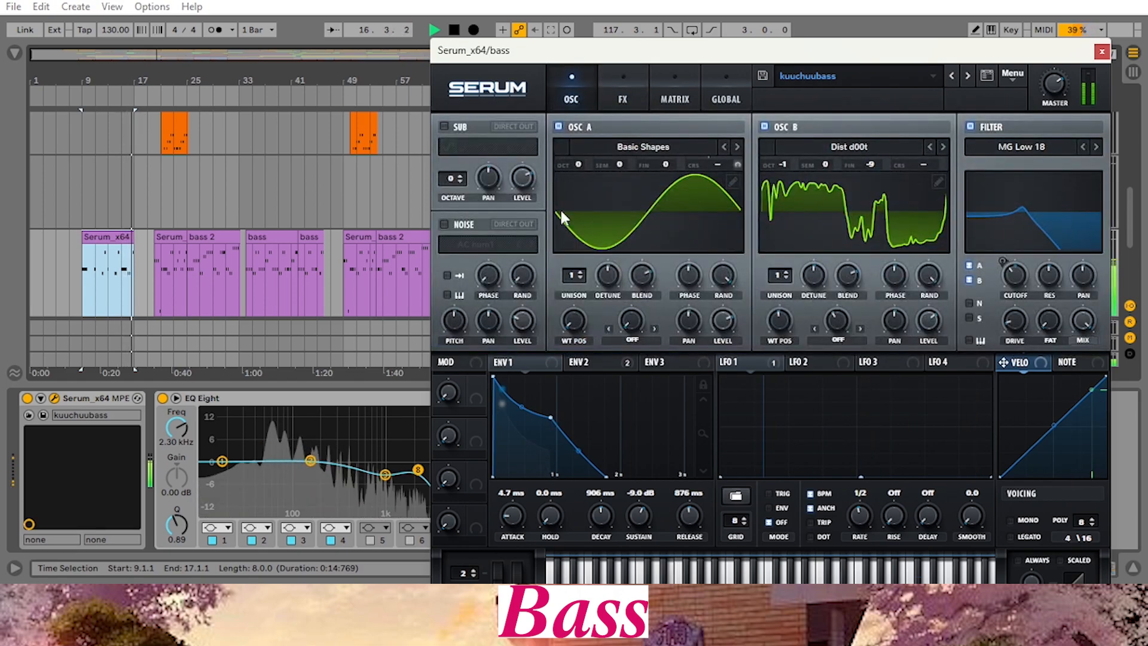
{"action": "left_click", "coordinate": [454, 30]}
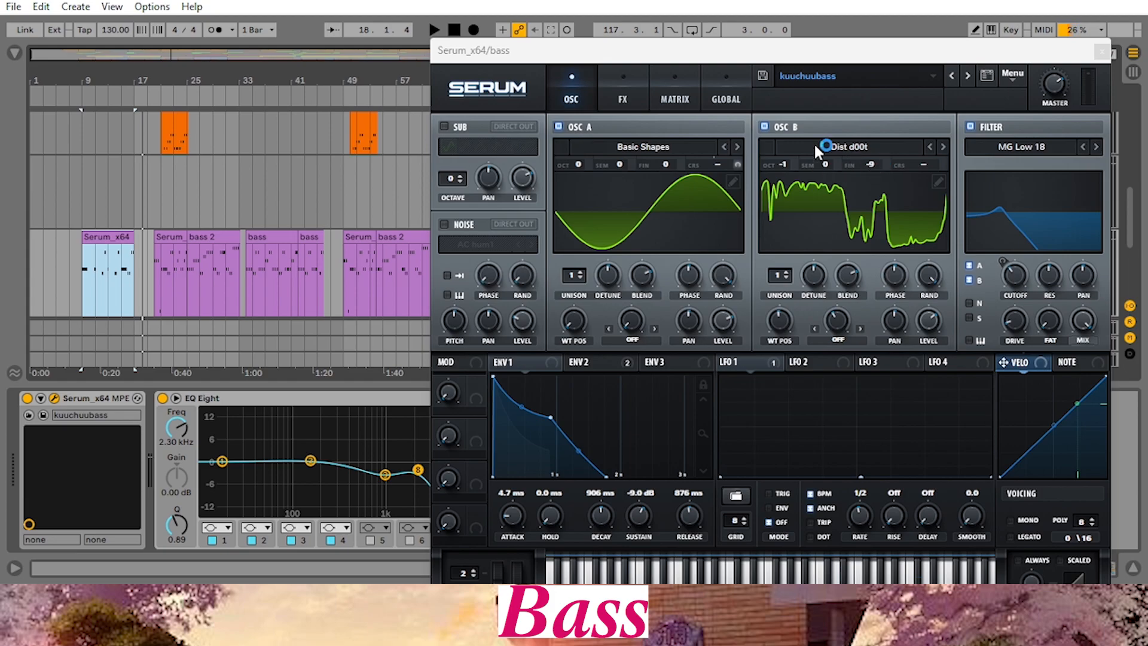
Examine the bass preset's LFO 1 and envelope 2 modulation in Serum
{"action": "left_click", "coordinate": [776, 361]}
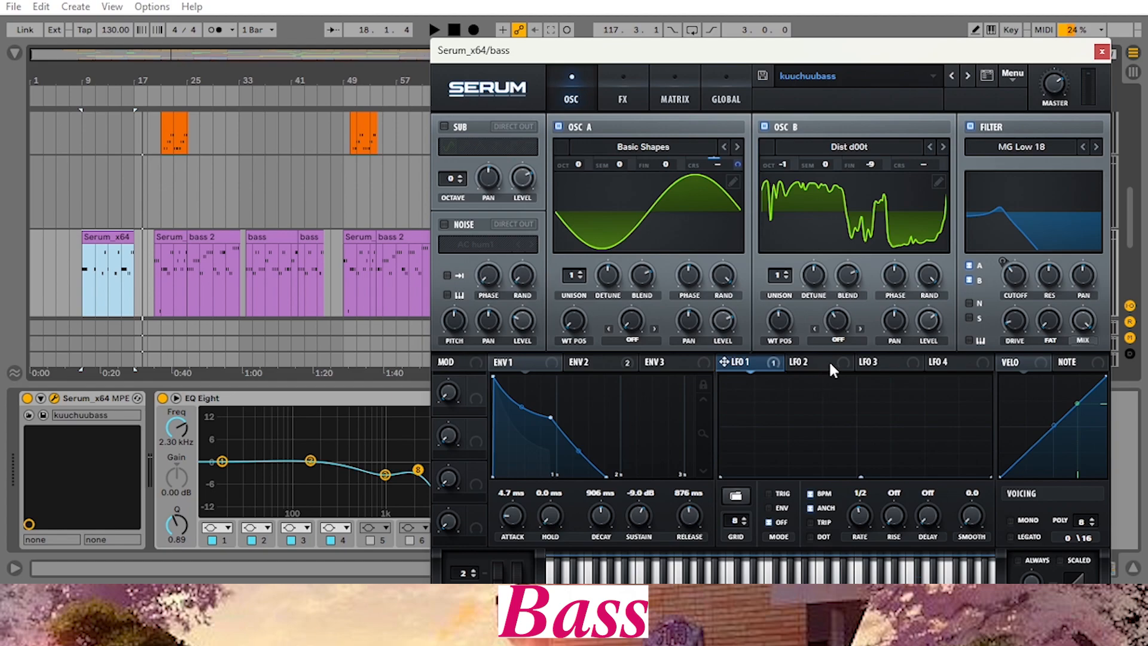
{"action": "left_click", "coordinate": [624, 89]}
{"action": "left_click", "coordinate": [609, 364]}
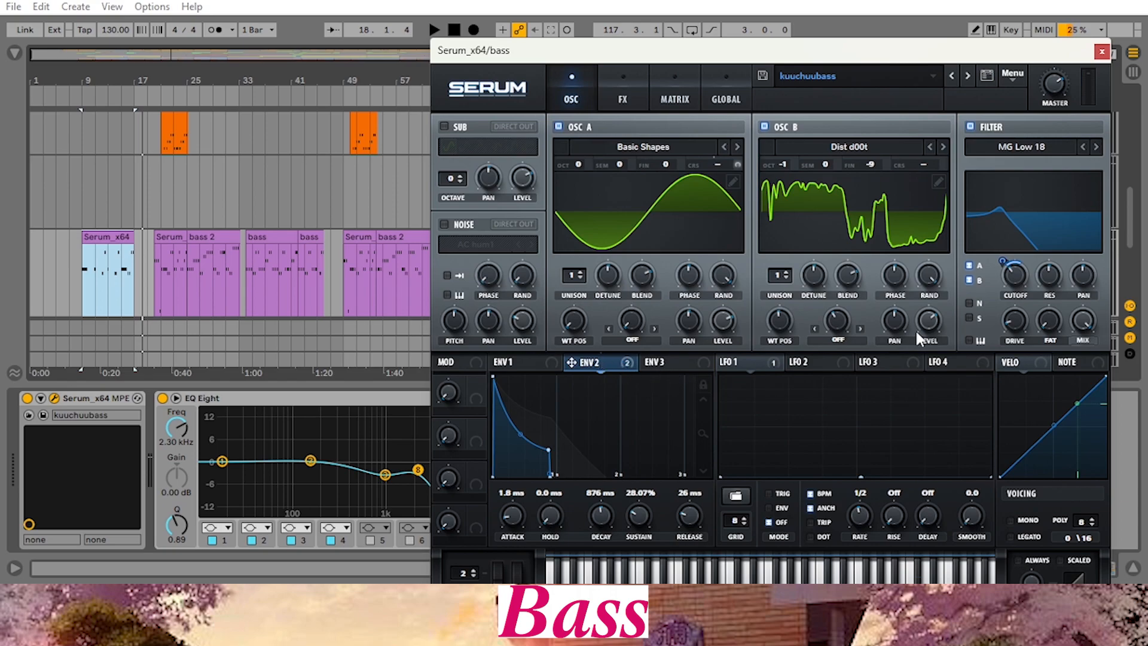
Play the bass from around bar 27, stop, and show the Serum preset's effects page
{"action": "left_click", "coordinate": [203, 94]}
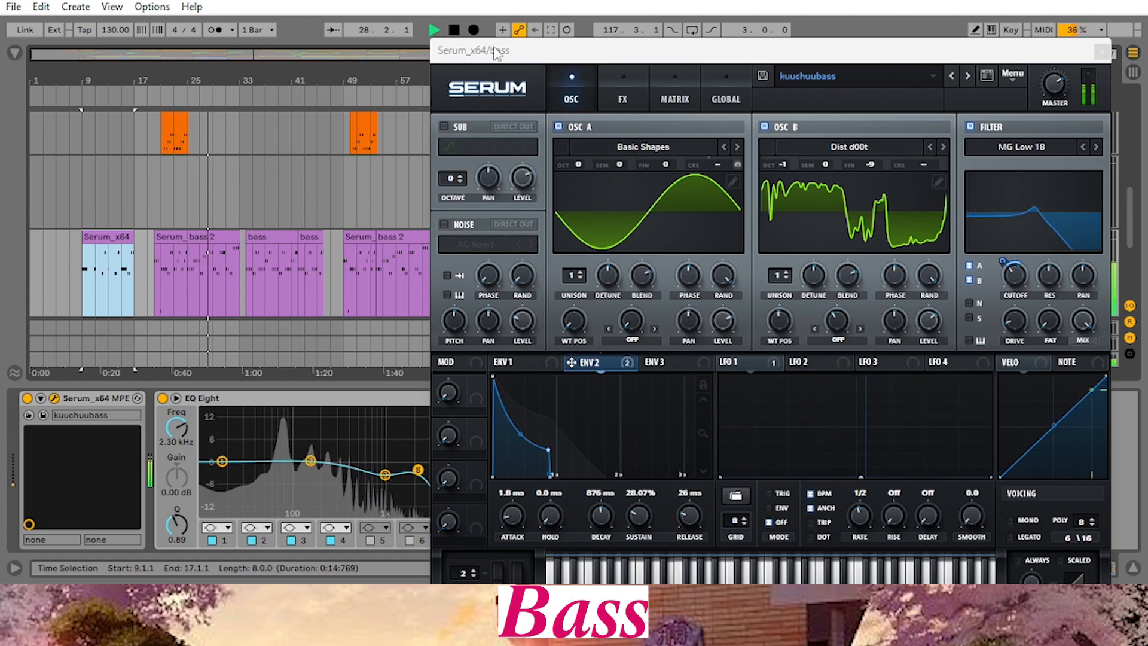
{"action": "left_click", "coordinate": [454, 29]}
{"action": "left_click", "coordinate": [624, 91]}
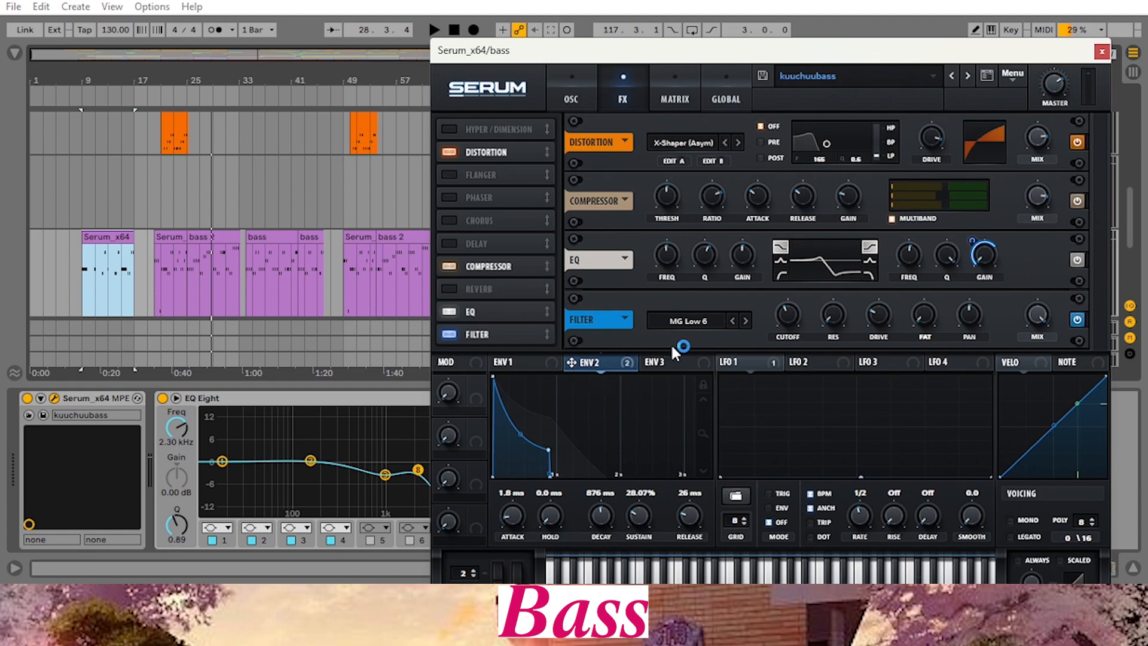
Play the bass from around bar 28, stop playback, and close the bass track's Serum window
{"action": "left_click", "coordinate": [207, 90]}
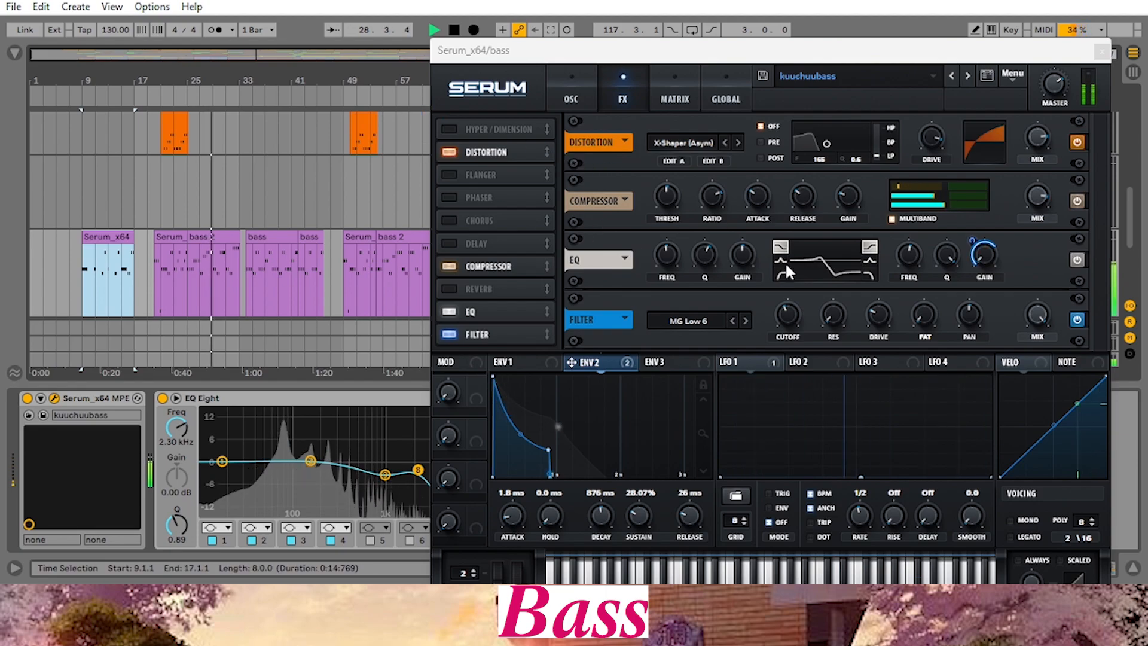
{"action": "left_click", "coordinate": [454, 30]}
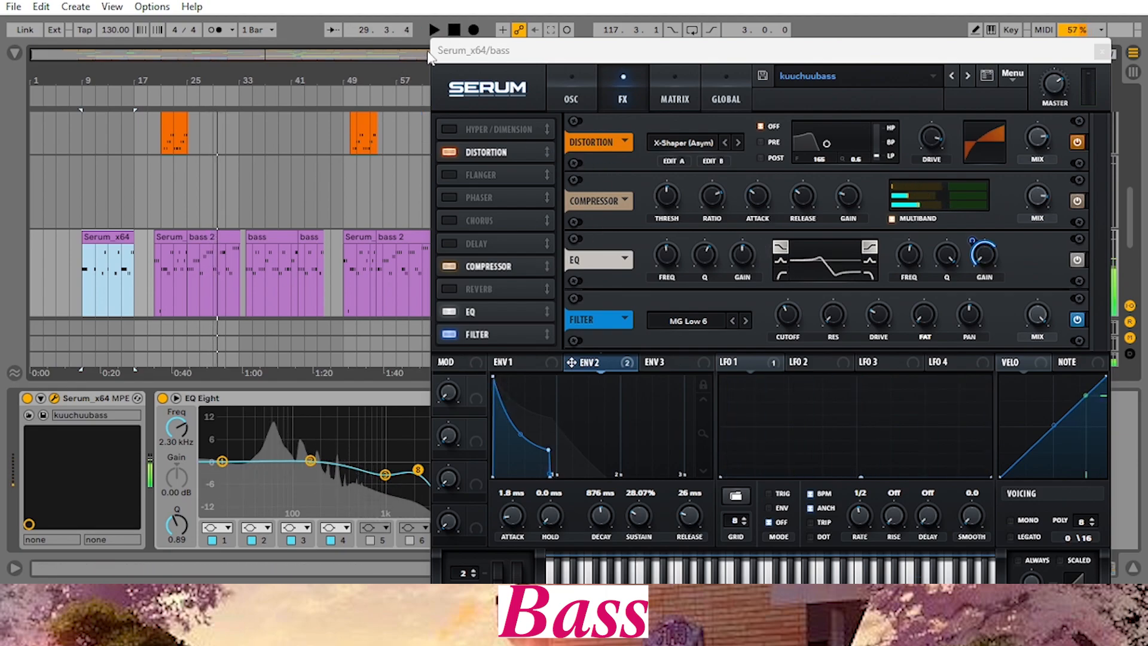
{"action": "left_click", "coordinate": [1102, 53]}
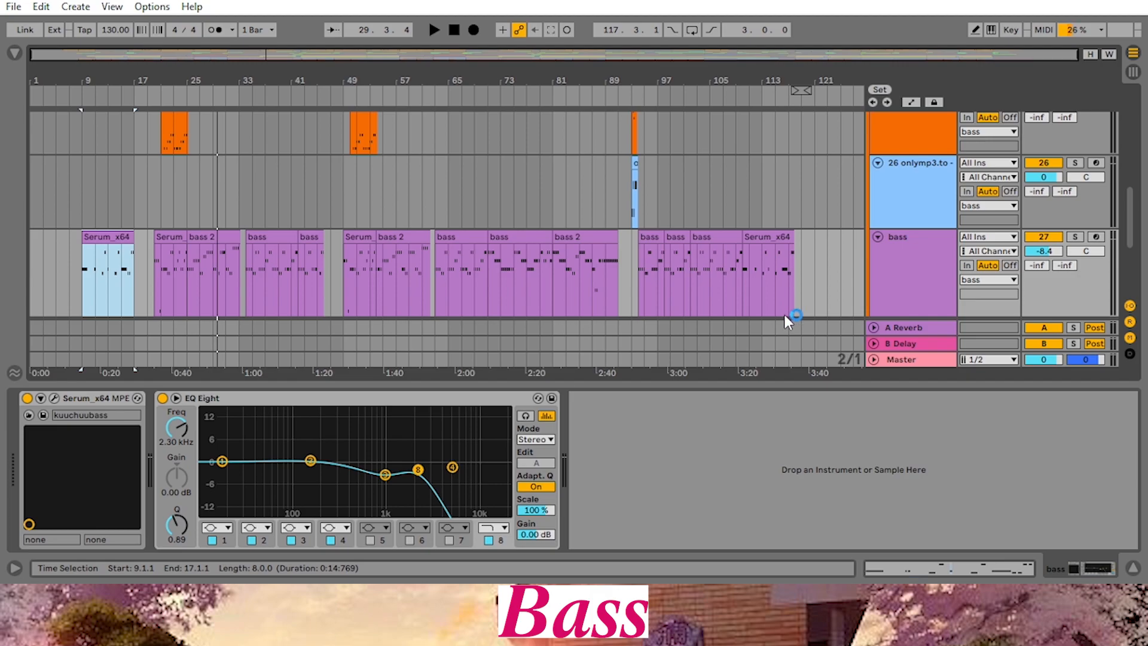
Play the bass group from around bar 21, select the layer track to show its device, and stop playback
{"action": "scroll", "coordinate": [831, 251], "scroll_direction": "up", "scroll_amount": 4}
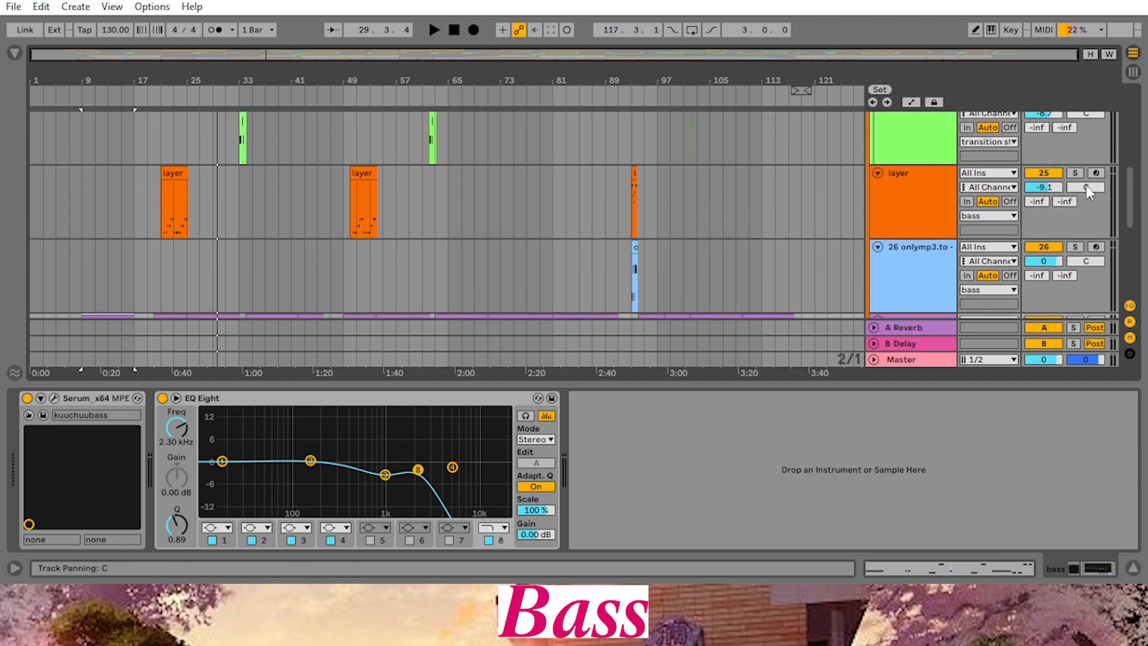
{"action": "scroll", "coordinate": [268, 180], "scroll_direction": "down", "scroll_amount": 1}
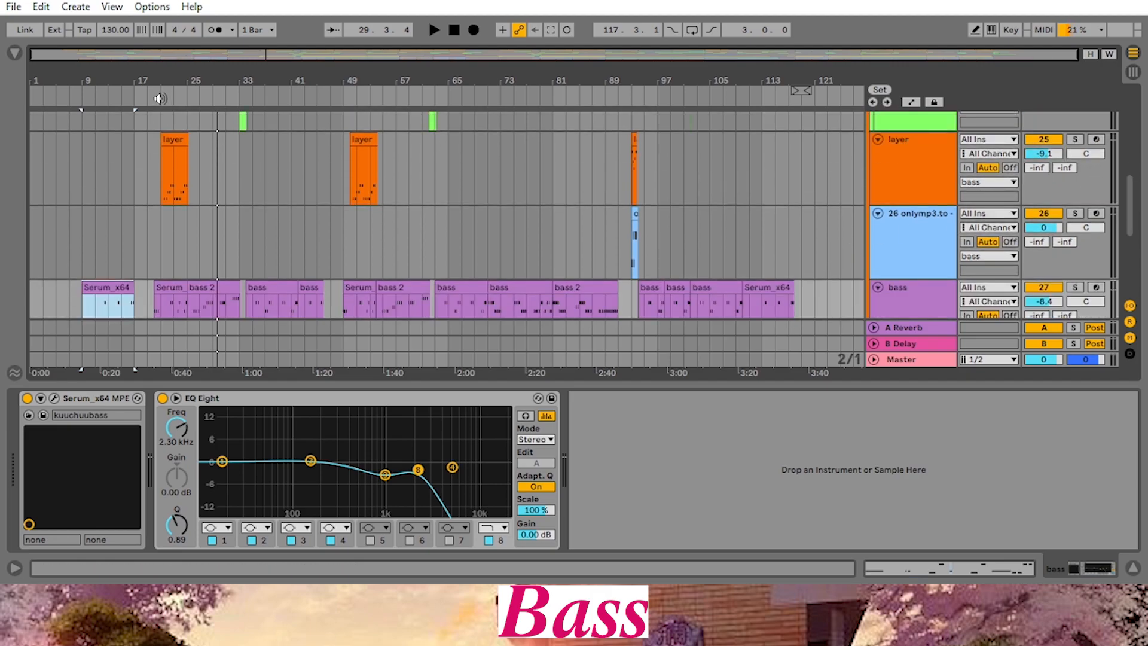
{"action": "key", "text": "space"}
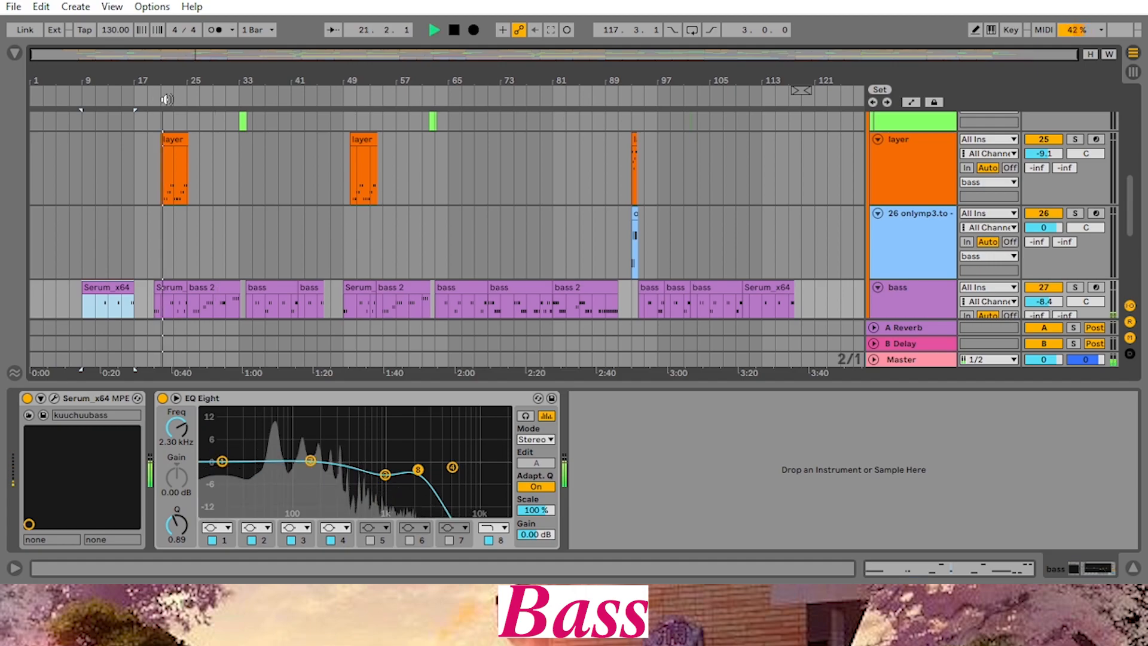
{"action": "left_click", "coordinate": [908, 162]}
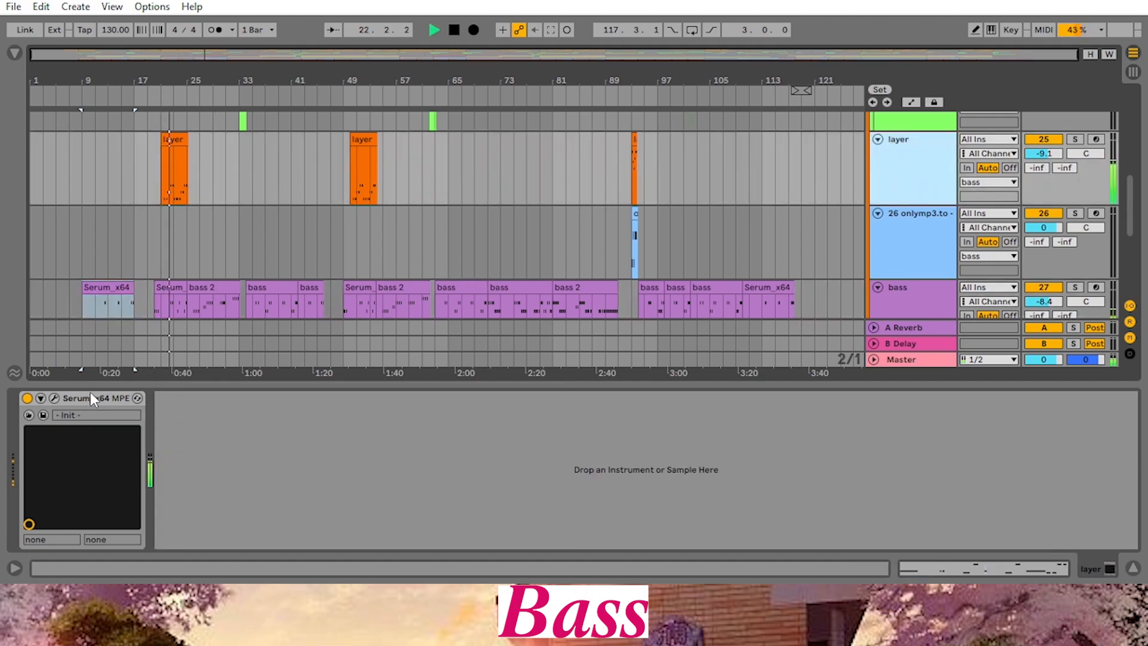
{"action": "left_click", "coordinate": [1076, 139]}
{"action": "left_click", "coordinate": [1076, 138]}
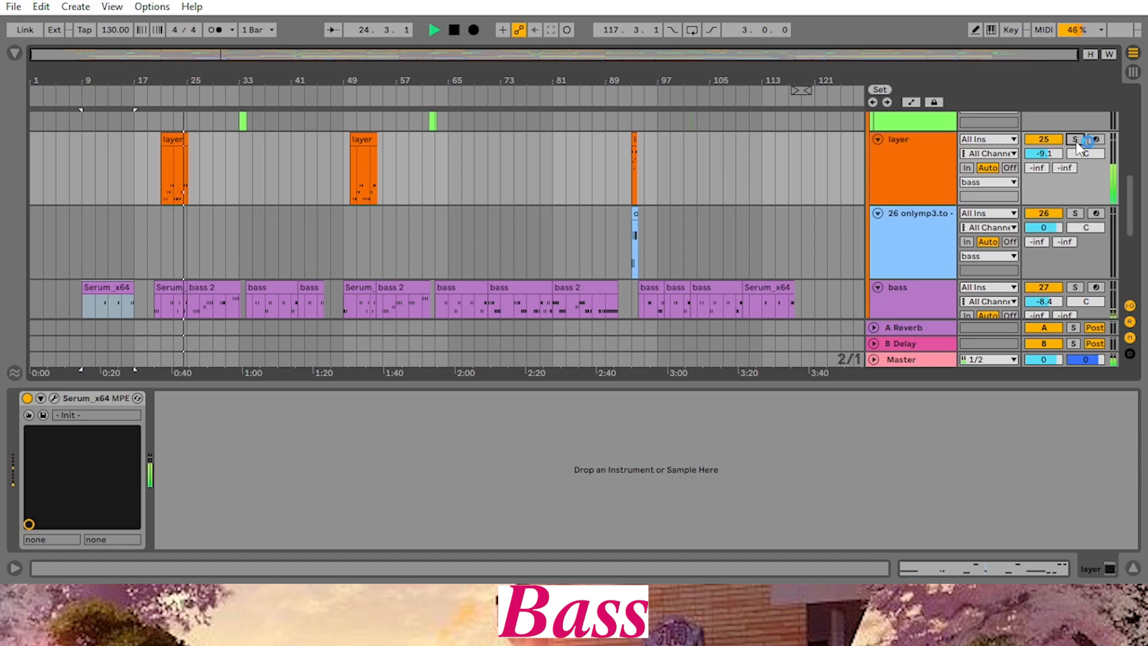
{"action": "scroll", "coordinate": [640, 149], "scroll_direction": "up", "scroll_amount": 2}
{"action": "left_click", "coordinate": [448, 29]}
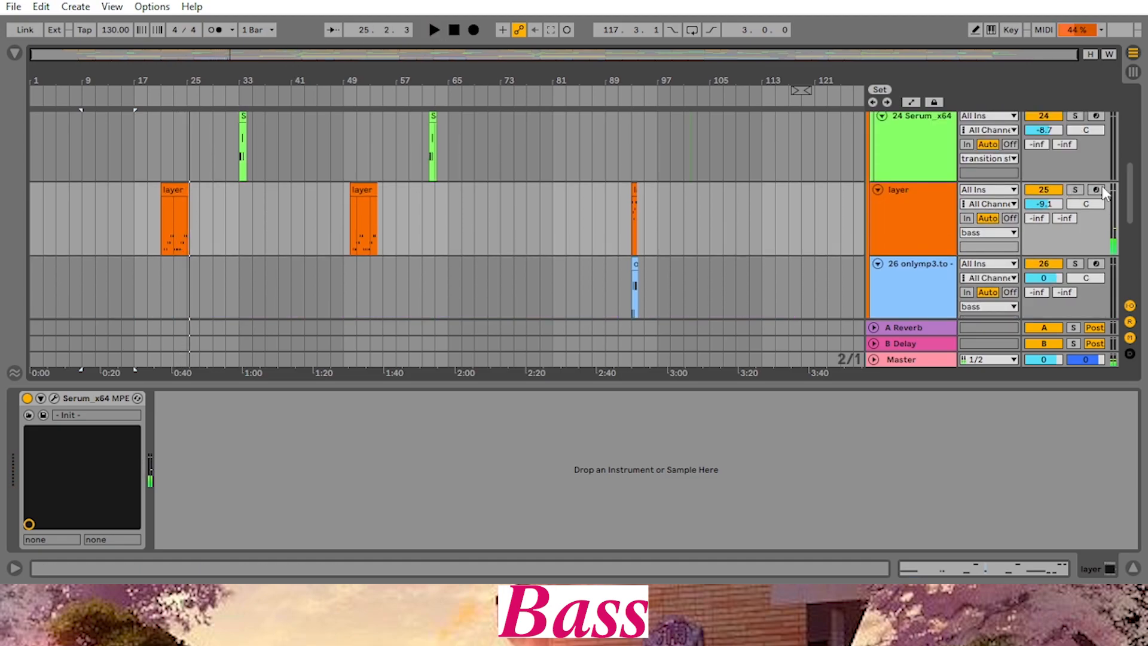
Solo the layer track and play it from around bar 21, switch the solo back to the whole bass group, and stop
{"action": "scroll", "coordinate": [161, 96], "scroll_direction": "up", "scroll_amount": 1}
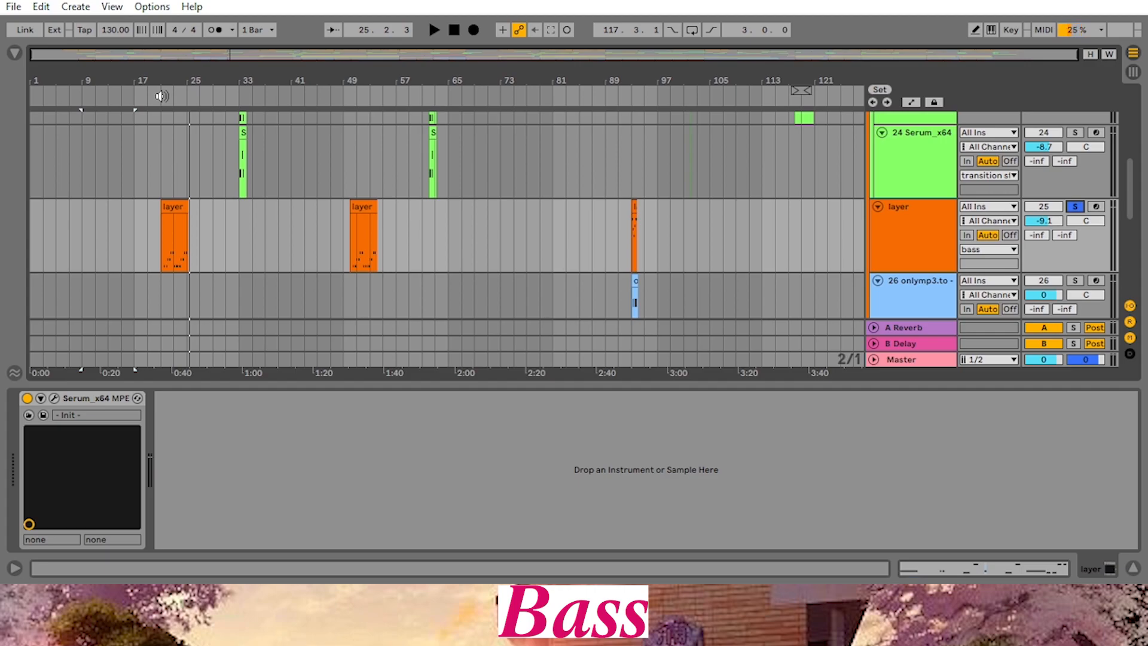
{"action": "left_click", "coordinate": [162, 96]}
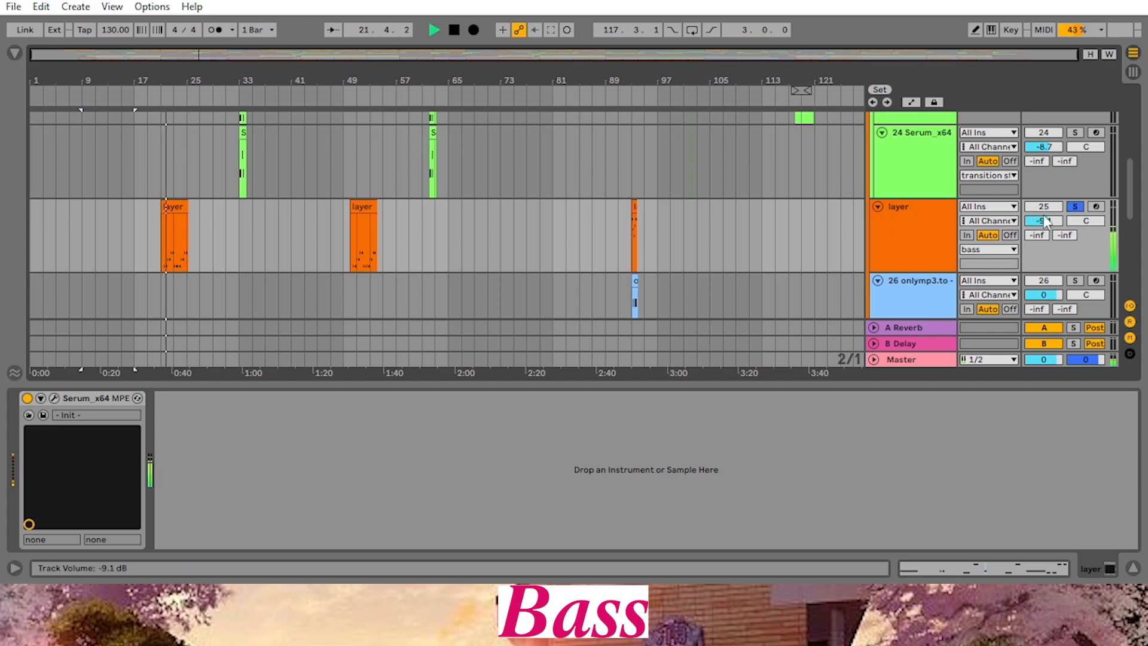
{"action": "scroll", "coordinate": [1063, 206], "scroll_direction": "up", "scroll_amount": 2}
{"action": "scroll", "coordinate": [1068, 215], "scroll_direction": "up", "scroll_amount": 9}
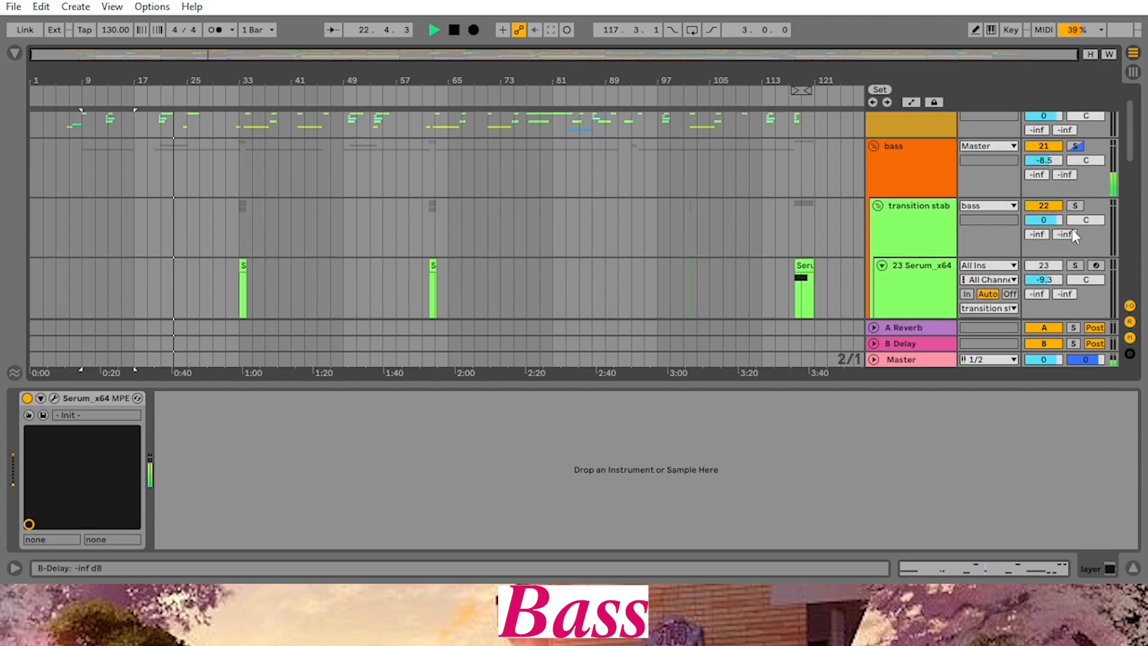
{"action": "scroll", "coordinate": [1075, 197], "scroll_direction": "up", "scroll_amount": 2}
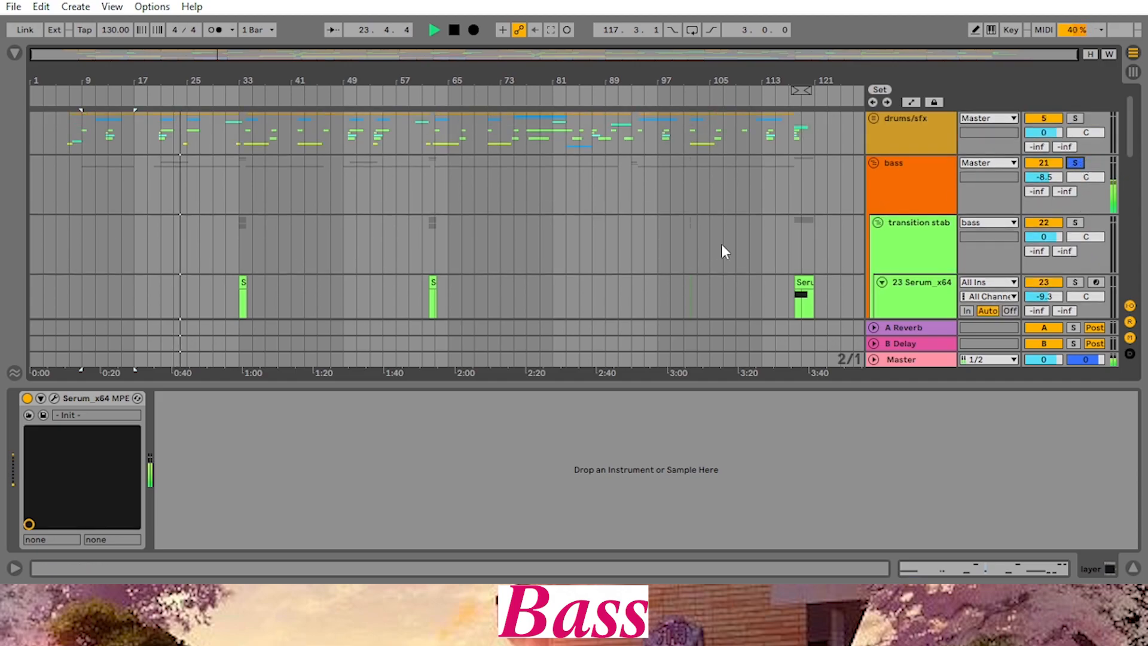
{"action": "scroll", "coordinate": [598, 239], "scroll_direction": "down", "scroll_amount": 6}
{"action": "scroll", "coordinate": [478, 215], "scroll_direction": "down", "scroll_amount": 5}
{"action": "left_click", "coordinate": [454, 29]}
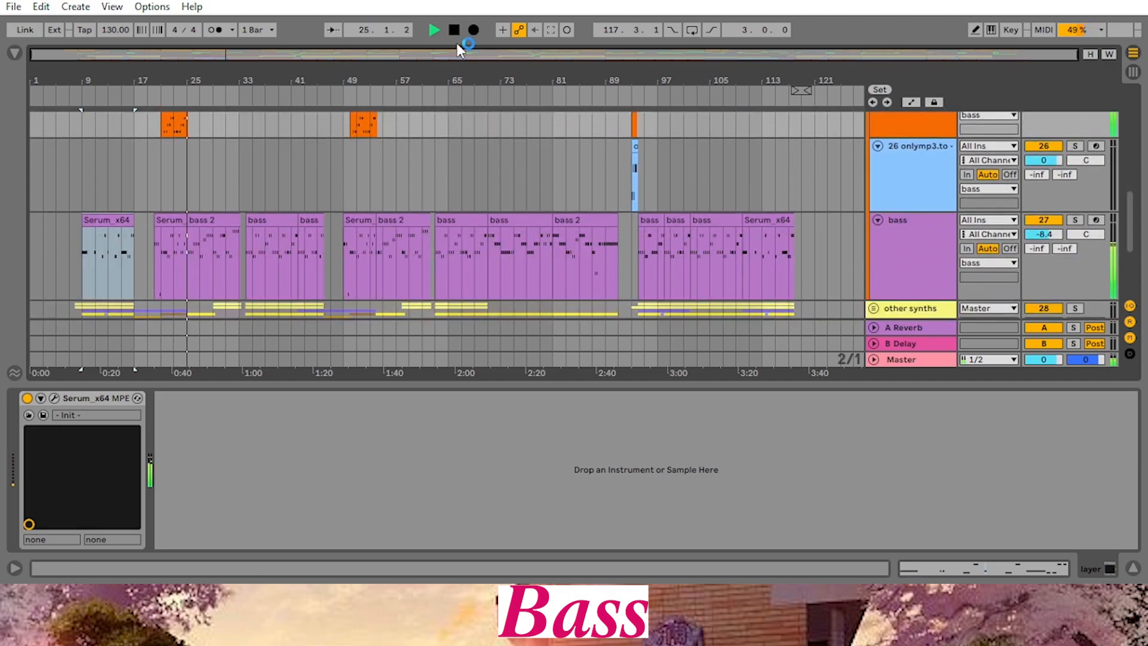
Open the layer track's Serum instrument, examine its oscillators, envelope 2 and effects, and close it
{"action": "scroll", "coordinate": [204, 144], "scroll_direction": "up", "scroll_amount": 2}
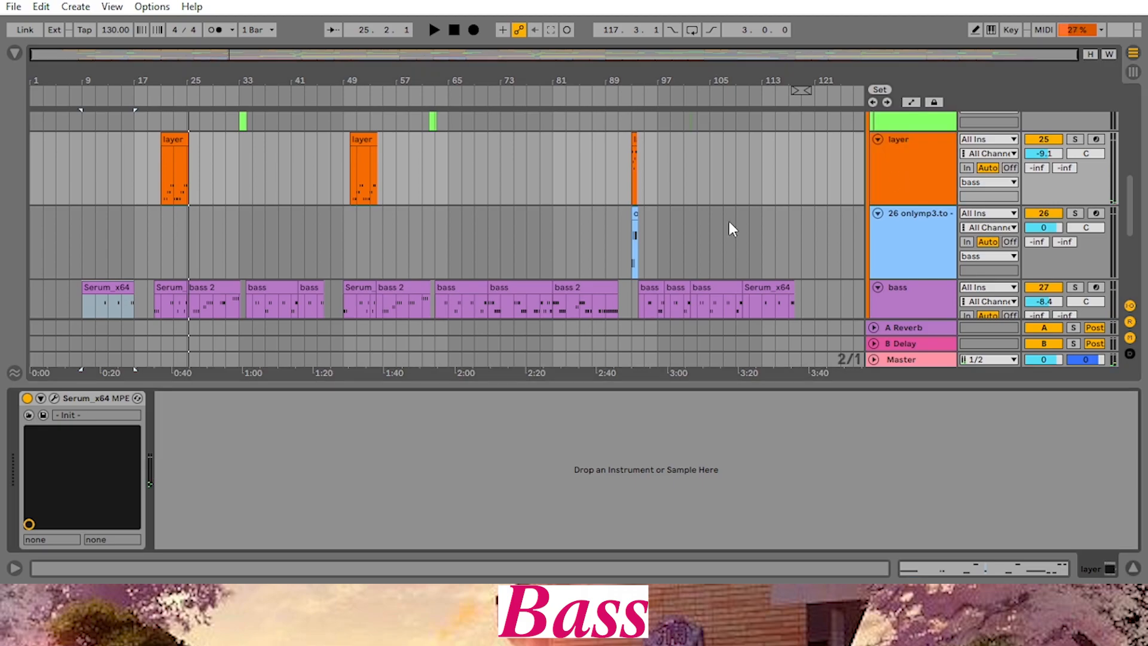
{"action": "left_click", "coordinate": [54, 398]}
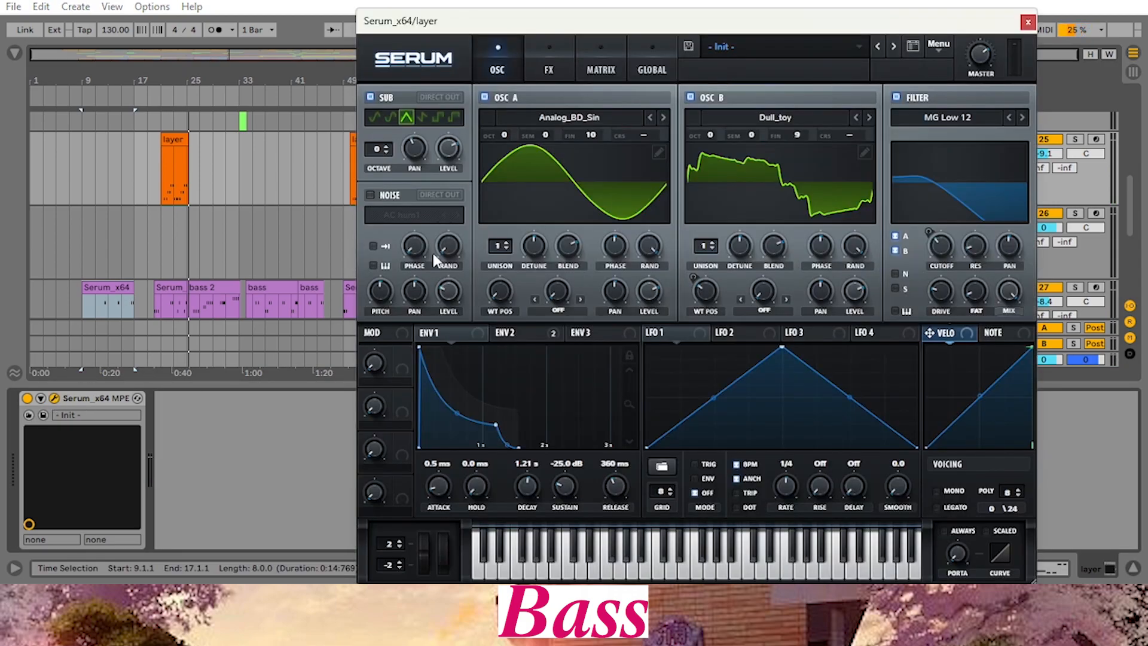
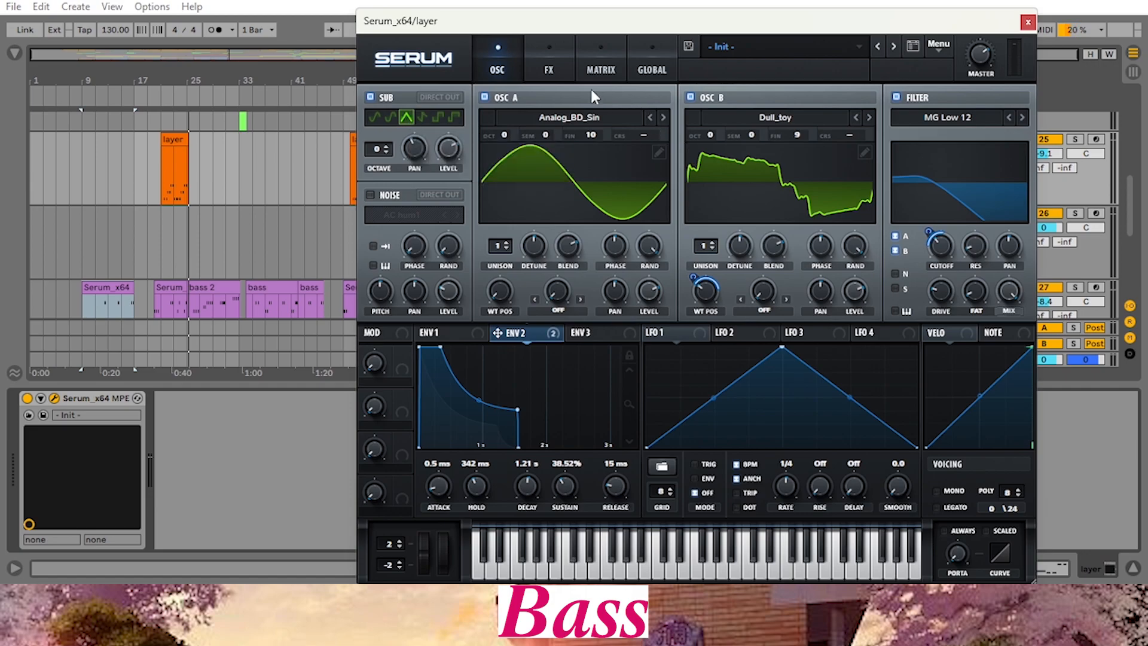
{"action": "left_click", "coordinate": [559, 65]}
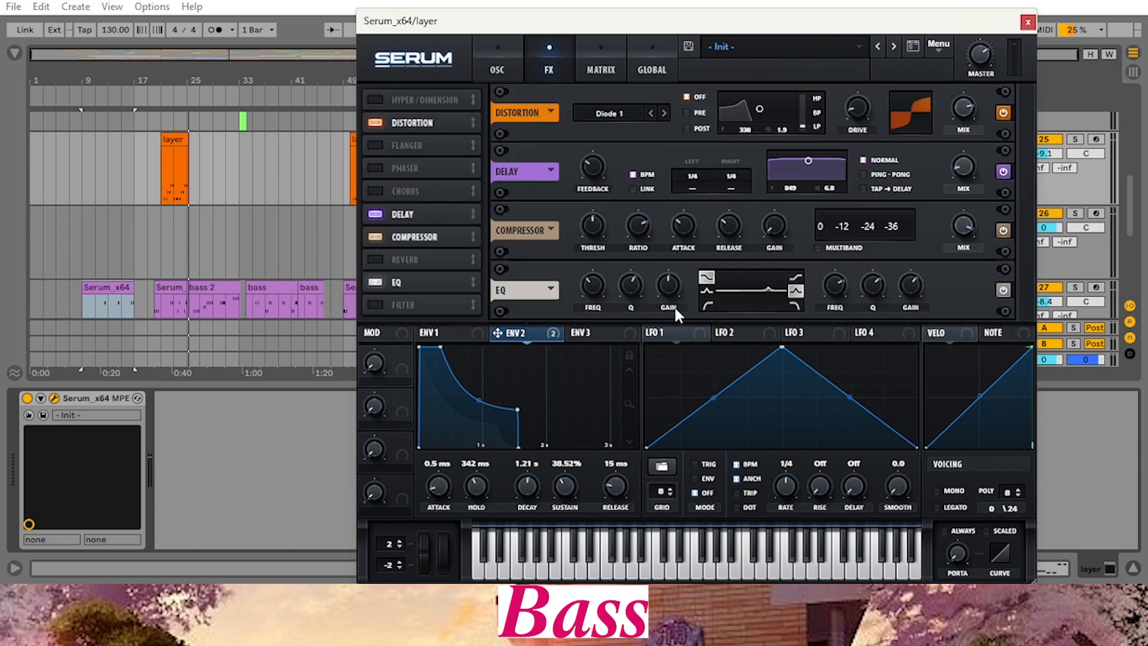
{"action": "left_click", "coordinate": [1028, 22]}
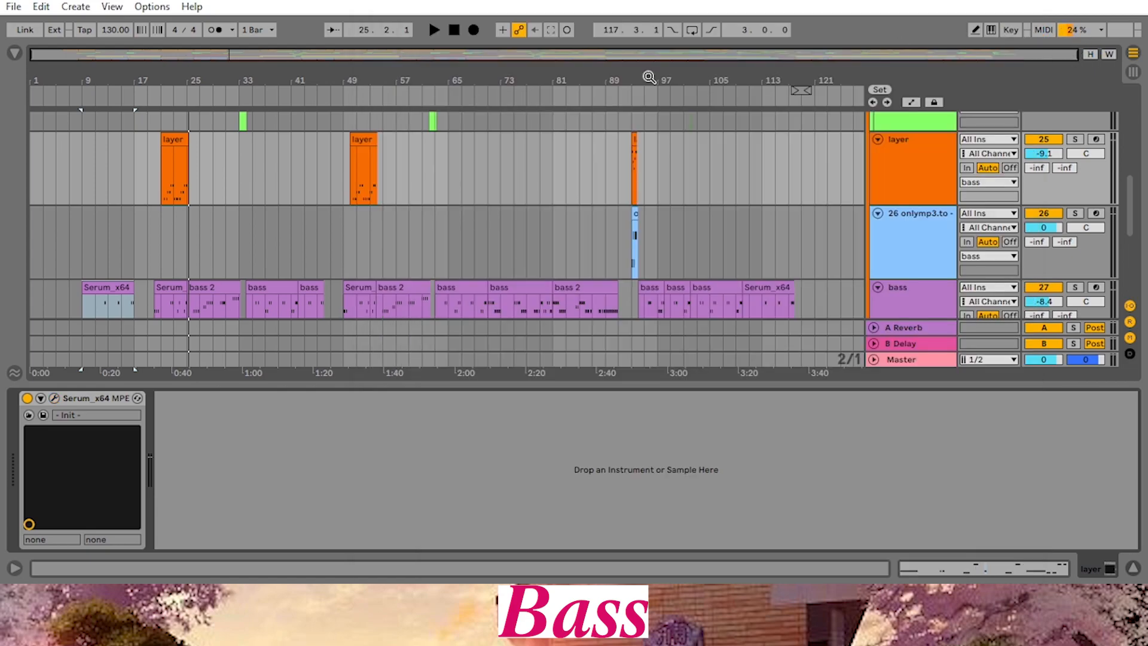
Solo the transition stab group, play it from around bar 30 through its first clips, and stop
{"action": "scroll", "coordinate": [720, 231], "scroll_direction": "up", "scroll_amount": 3}
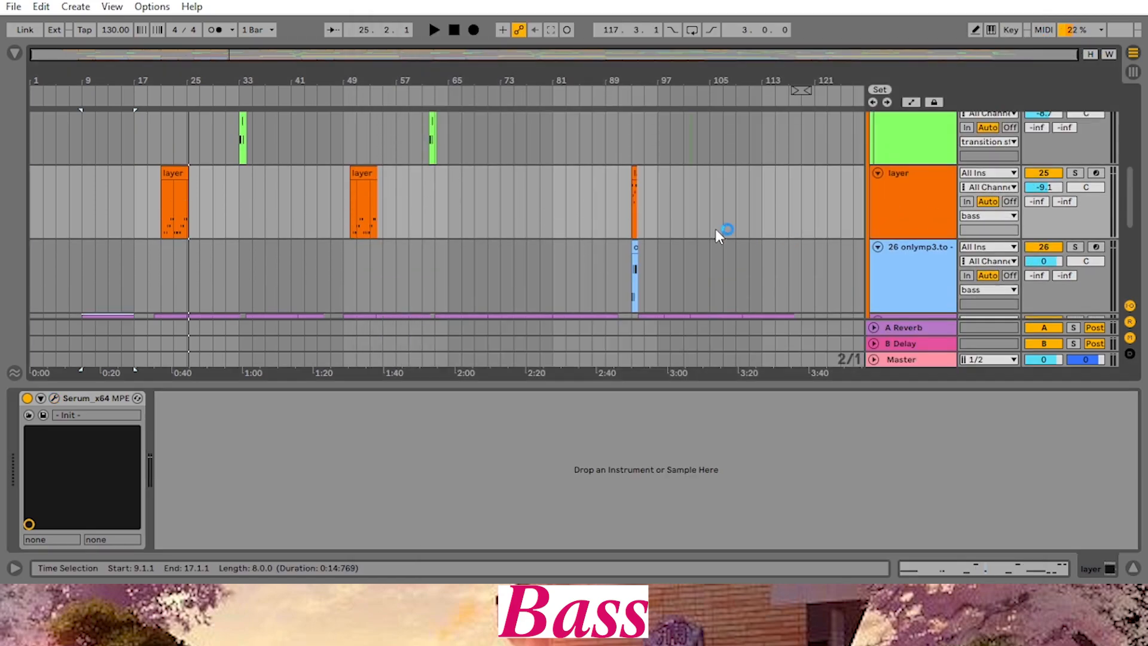
{"action": "scroll", "coordinate": [784, 221], "scroll_direction": "up", "scroll_amount": 5}
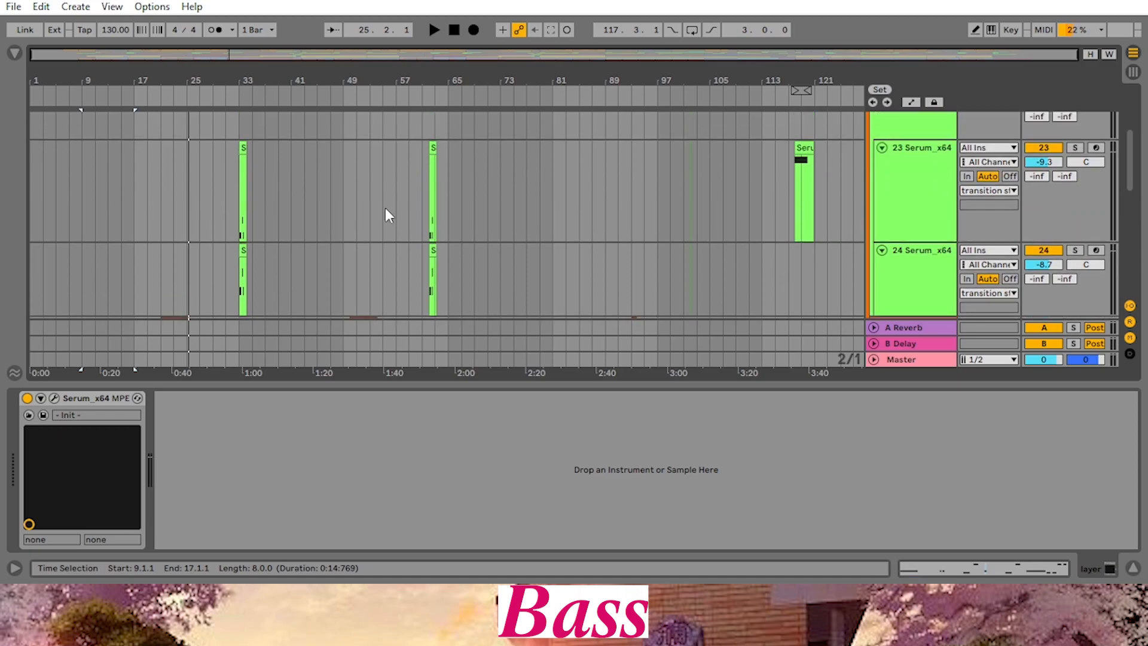
{"action": "scroll", "coordinate": [1077, 162], "scroll_direction": "up", "scroll_amount": 2}
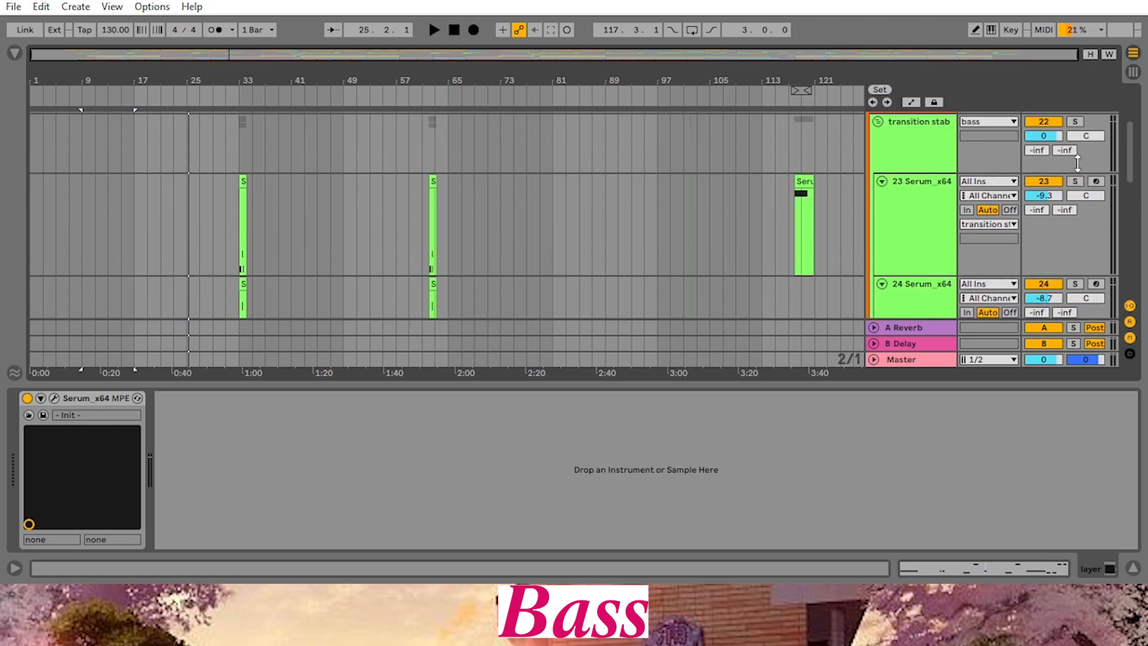
{"action": "left_click", "coordinate": [1076, 122]}
{"action": "left_click", "coordinate": [223, 97]}
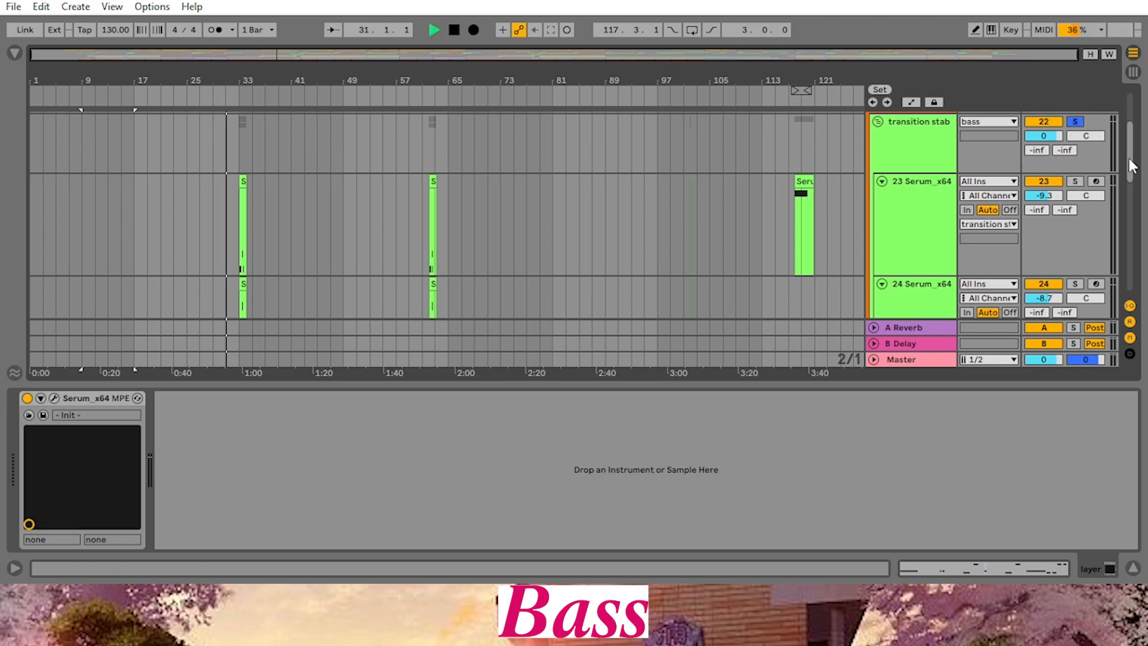
{"action": "left_click_drag", "start_coordinate": [1137, 164], "coordinate": [1119, 148]}
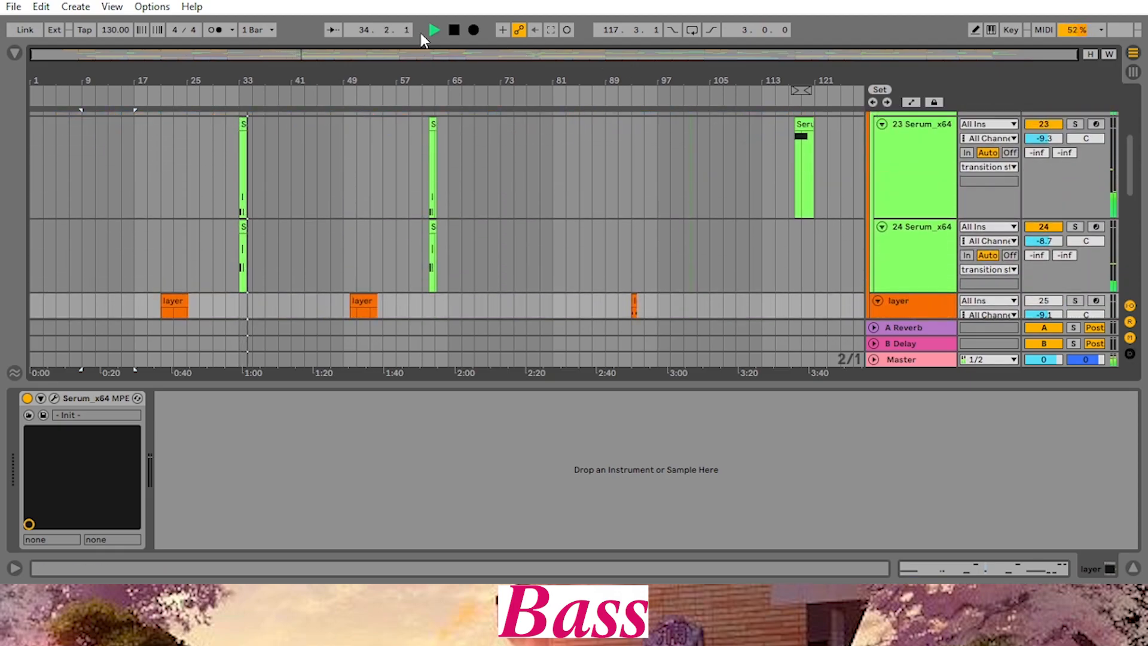
{"action": "left_click", "coordinate": [454, 30]}
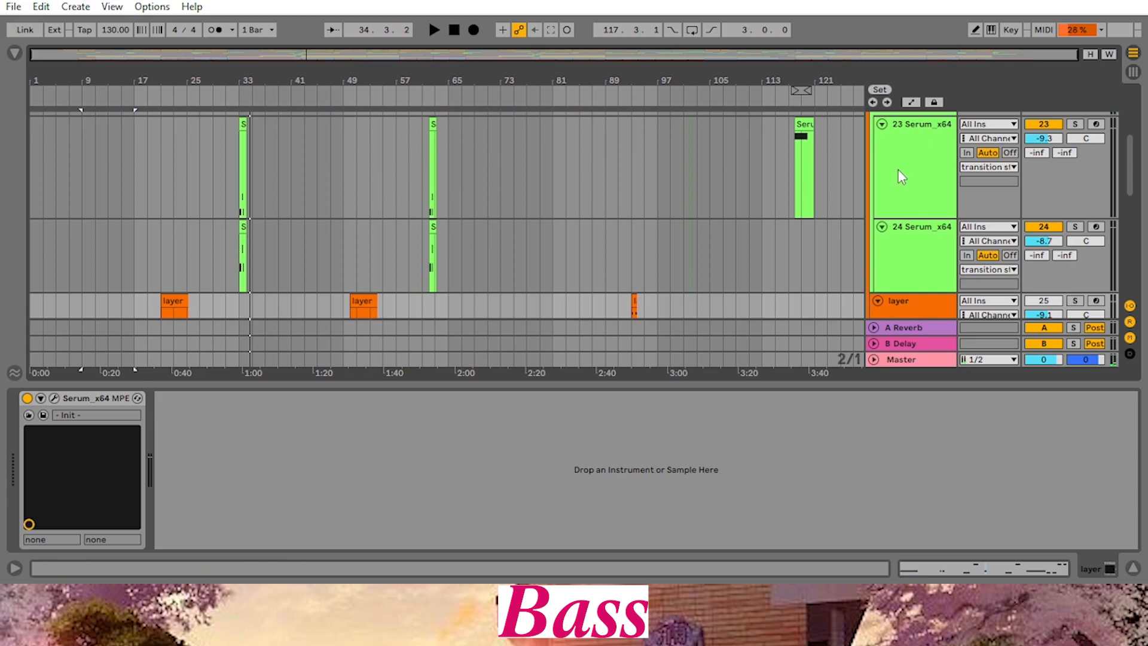
Open Serum on track 23 and examine its oscillators, Env 2, Env 3 and full effects chain
{"action": "left_click", "coordinate": [920, 173]}
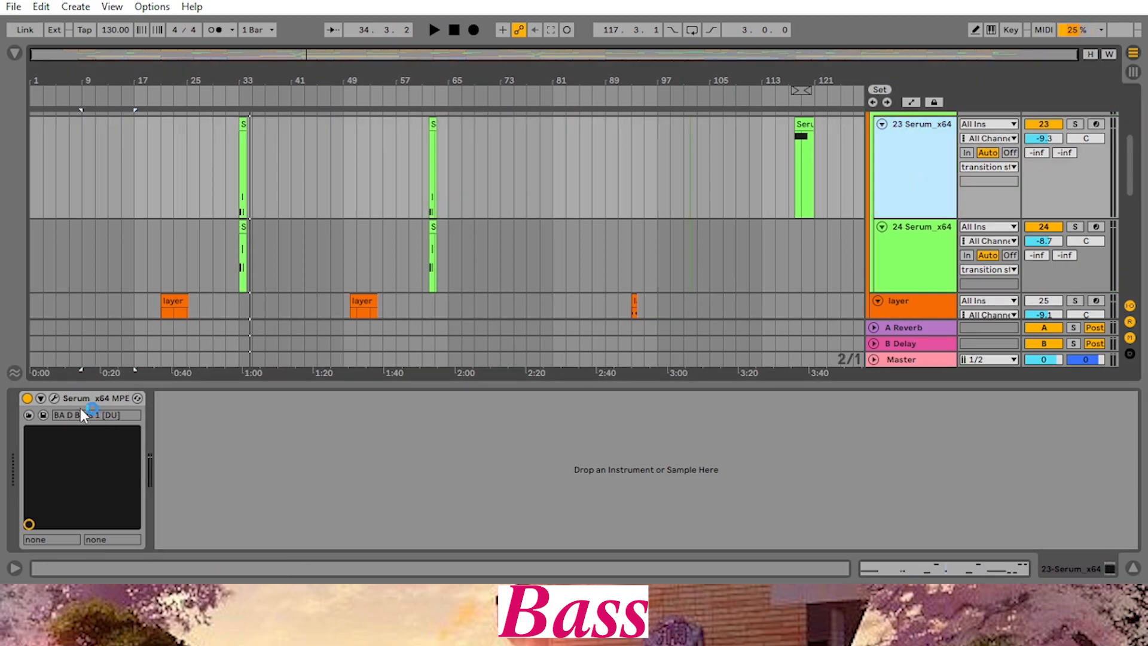
{"action": "left_click", "coordinate": [55, 398]}
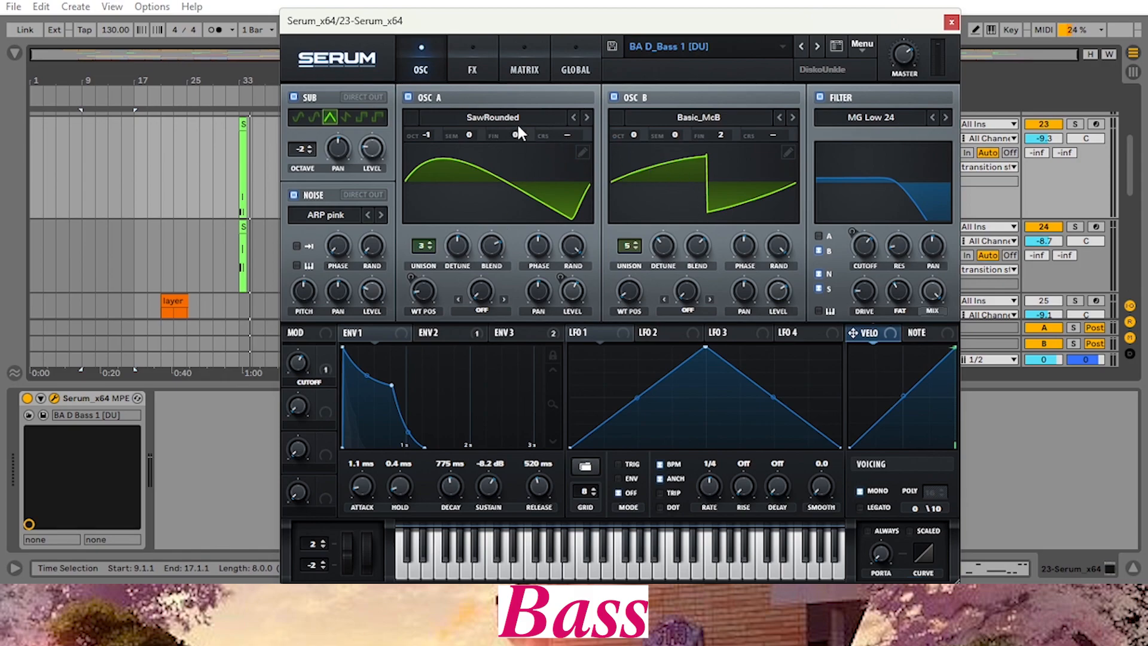
{"action": "left_click", "coordinate": [461, 339]}
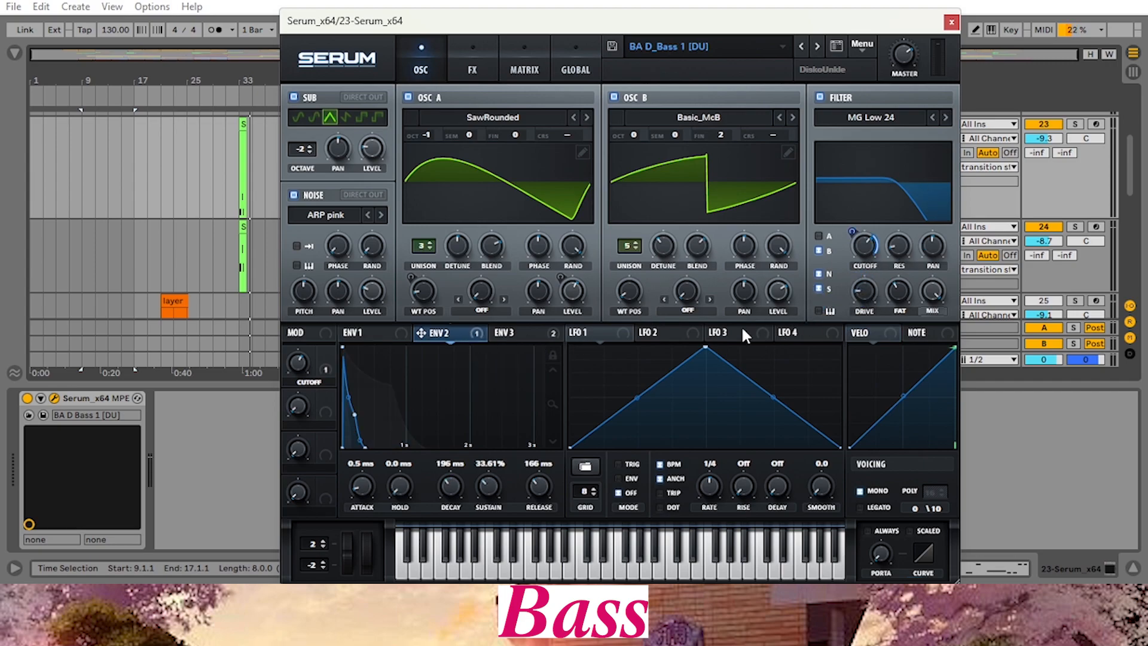
{"action": "left_click", "coordinate": [470, 69]}
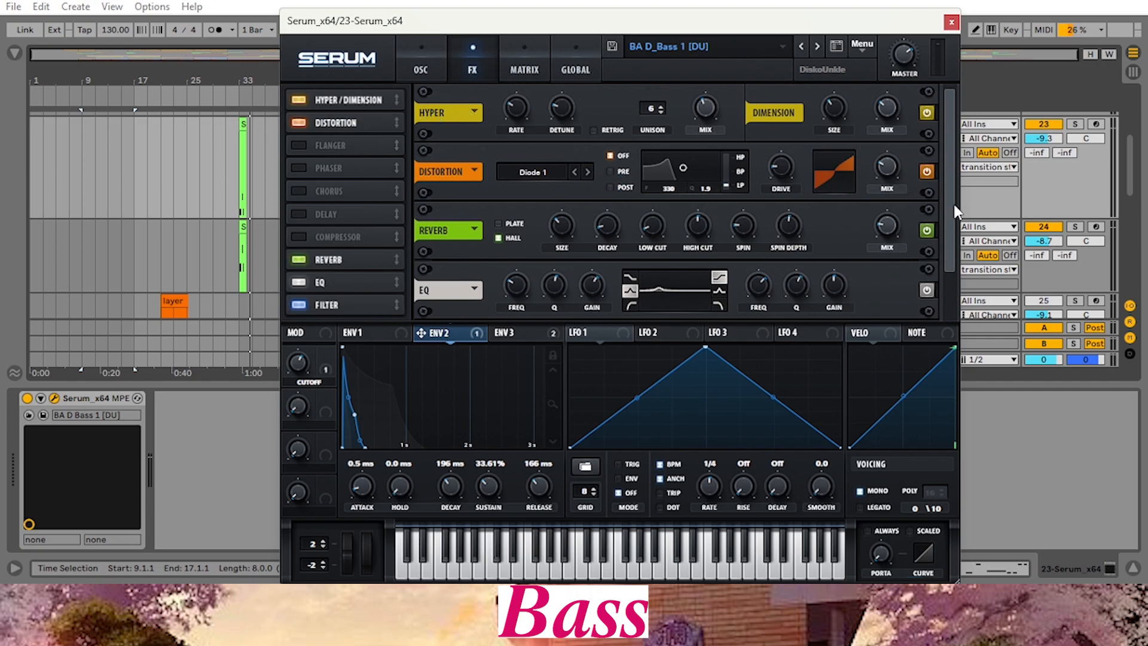
{"action": "left_click_drag", "start_coordinate": [957, 212], "coordinate": [955, 299]}
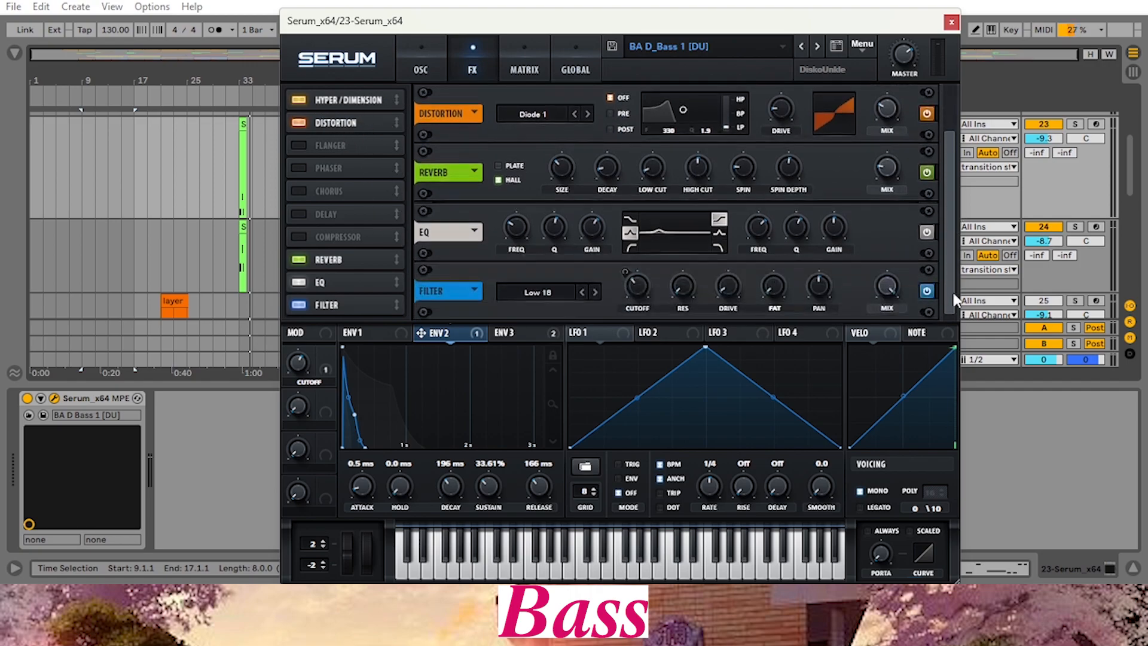
{"action": "left_click", "coordinate": [508, 338]}
{"action": "left_click", "coordinate": [420, 64]}
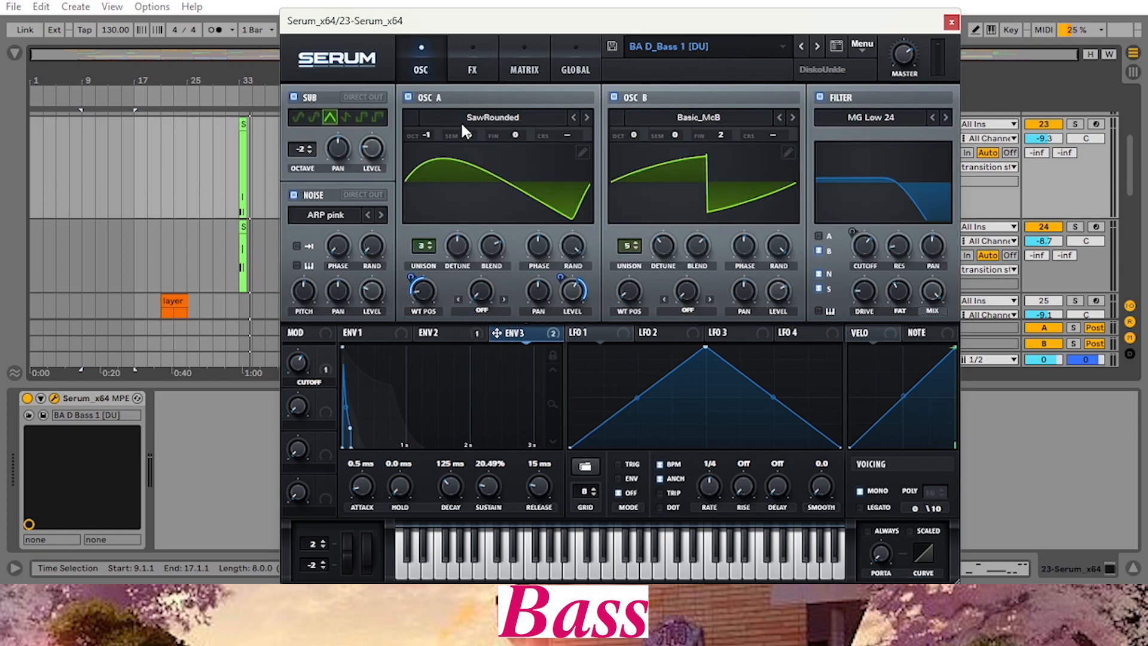
Audition the track 23 Serum patch in playback, moving its window clear of the transport controls
{"action": "key", "text": "space"}
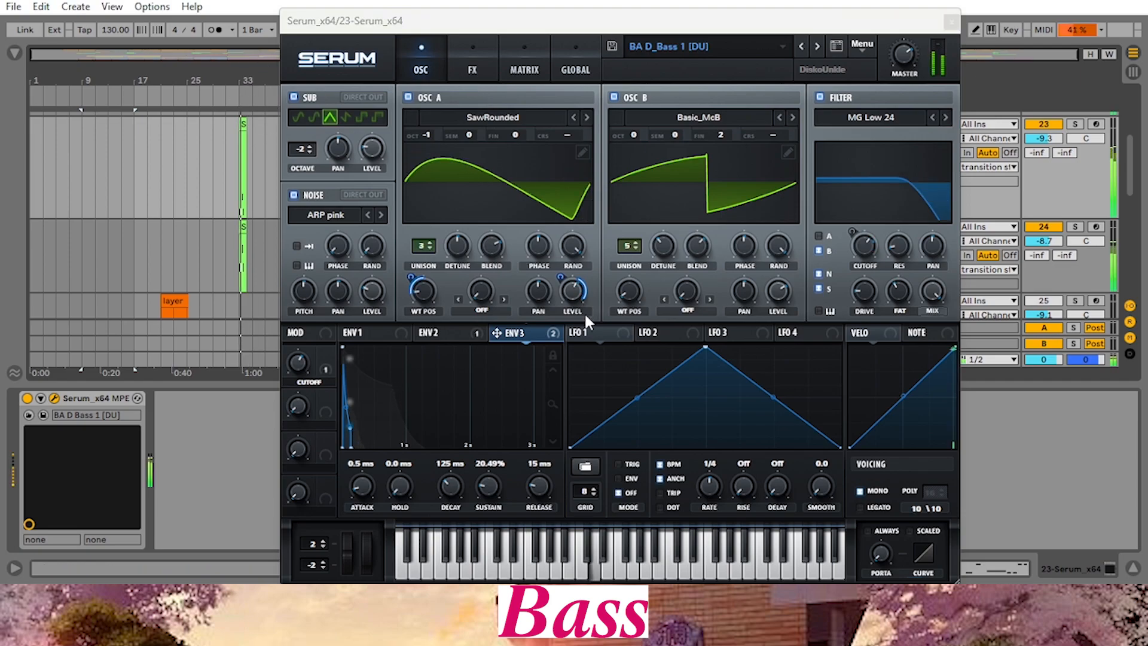
{"action": "left_click_drag", "start_coordinate": [546, 21], "coordinate": [538, 98]}
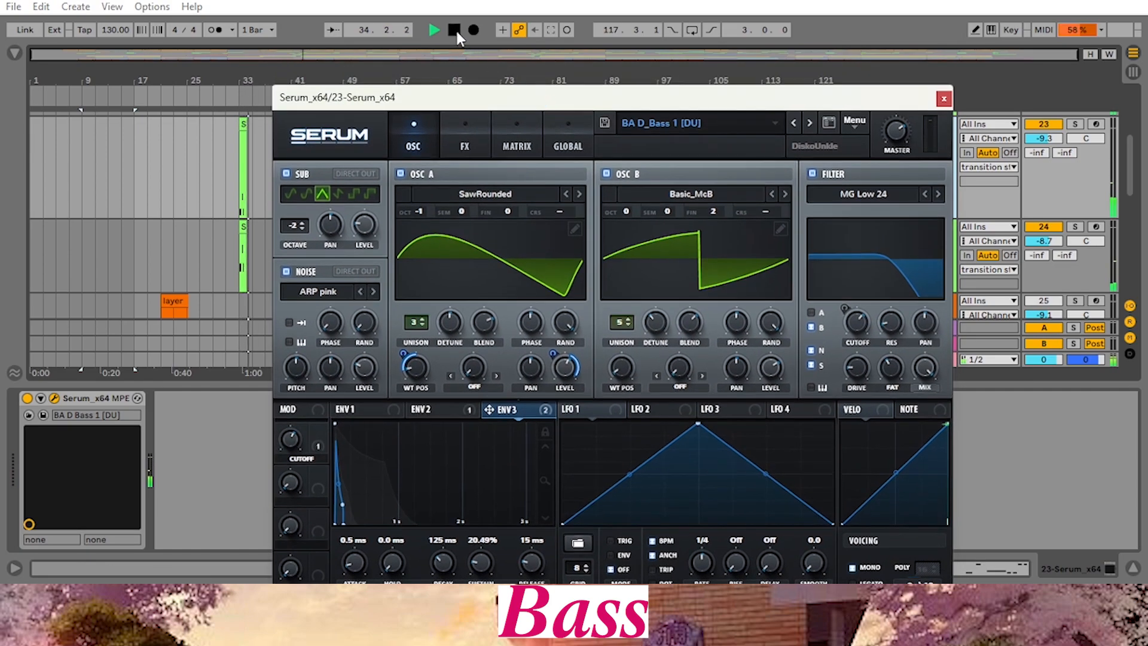
{"action": "left_click_drag", "start_coordinate": [833, 101], "coordinate": [838, 328]}
Open Serum on track 24, examine its Env 3 and effects chain, and close the plugin window
{"action": "left_click", "coordinate": [940, 249]}
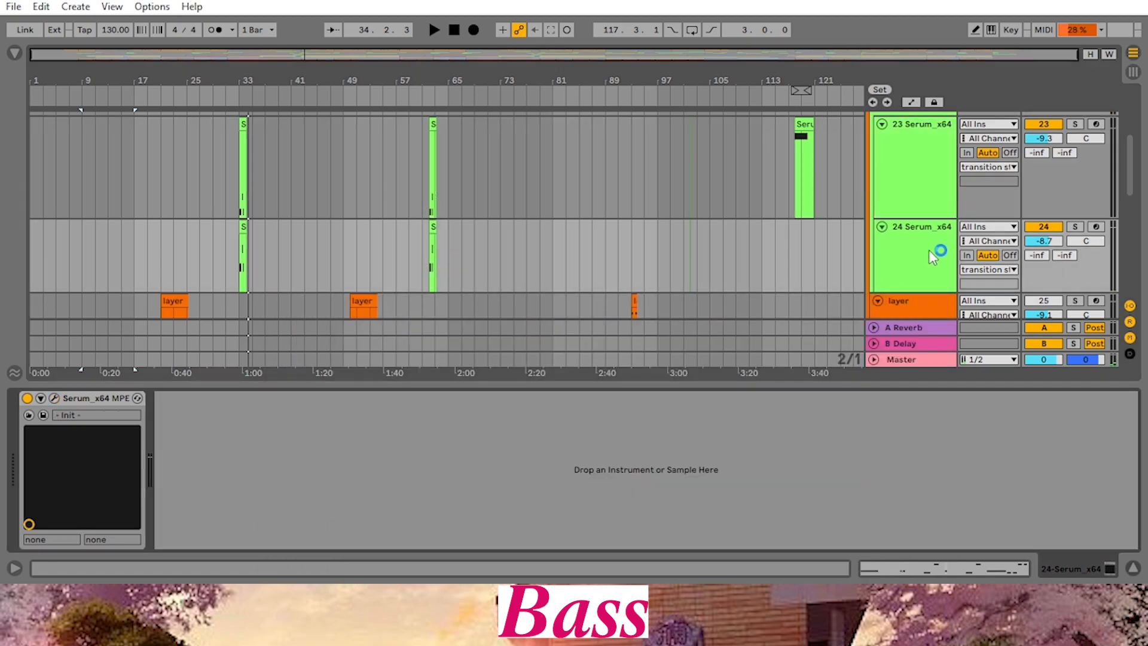
{"action": "left_click", "coordinate": [54, 397]}
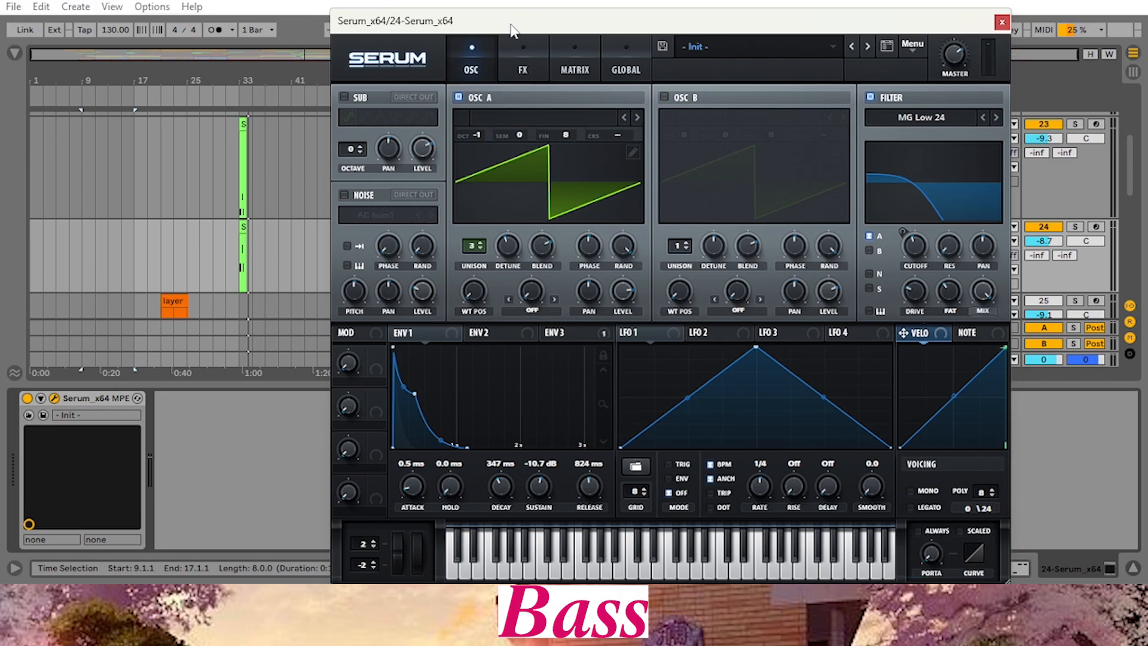
{"action": "left_click", "coordinate": [600, 335]}
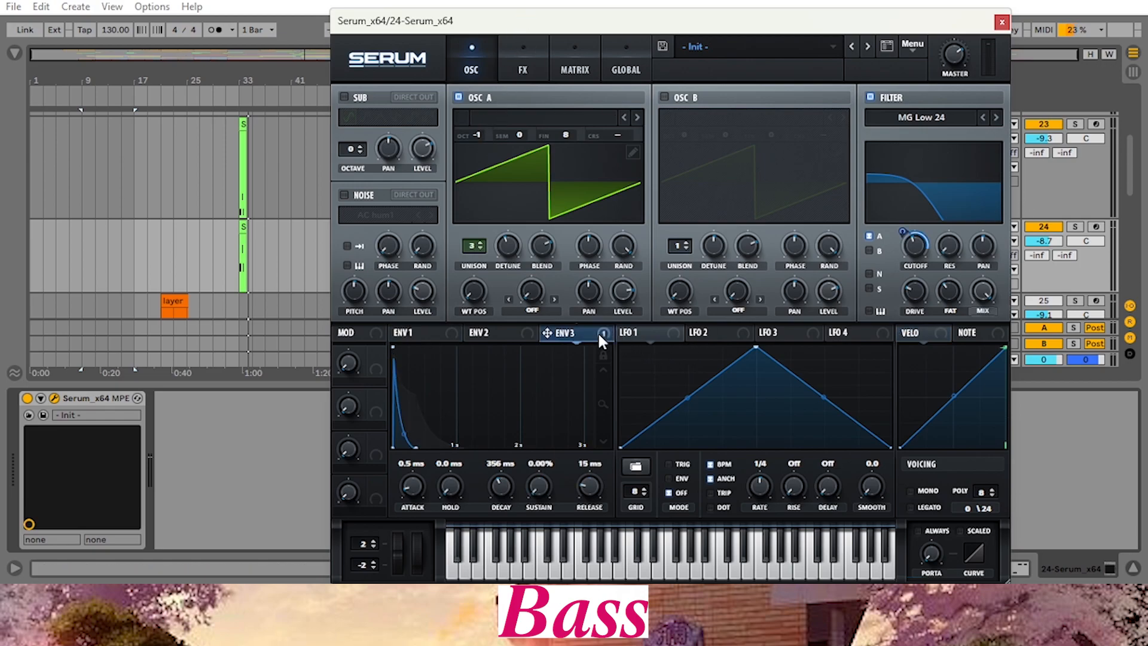
{"action": "left_click", "coordinate": [524, 69]}
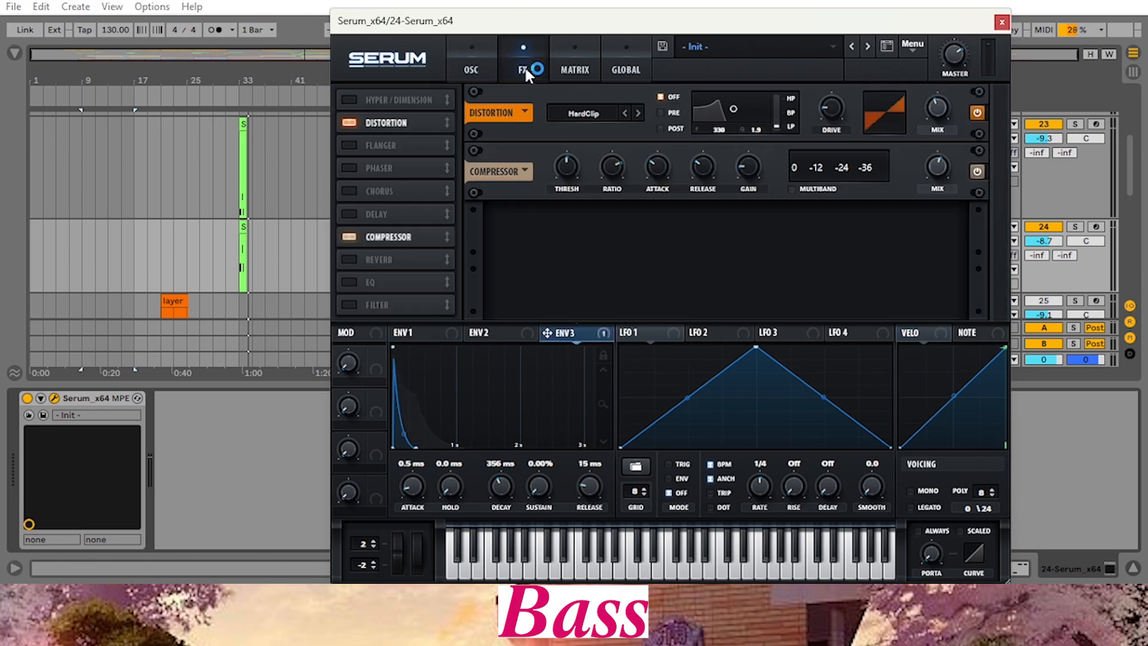
{"action": "left_click", "coordinate": [1002, 24]}
Play the soloed transition stab group from its first clips around bar 33, and stop playback
{"action": "scroll", "coordinate": [1086, 120], "scroll_direction": "up", "scroll_amount": 3}
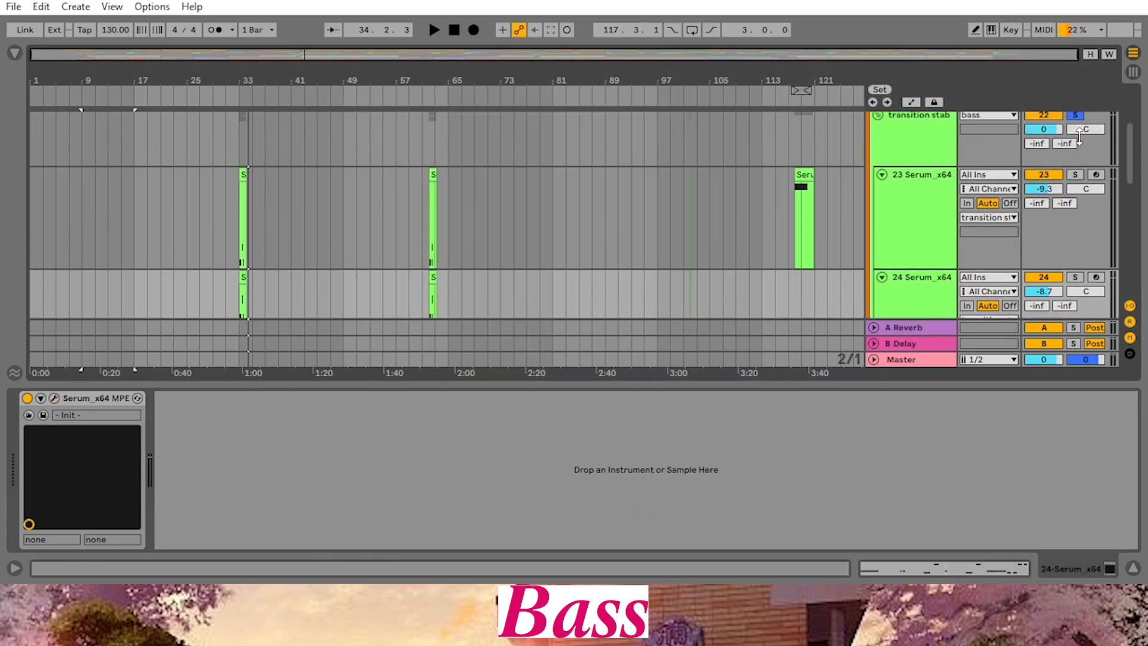
{"action": "left_click", "coordinate": [1076, 115]}
{"action": "left_click", "coordinate": [239, 92]}
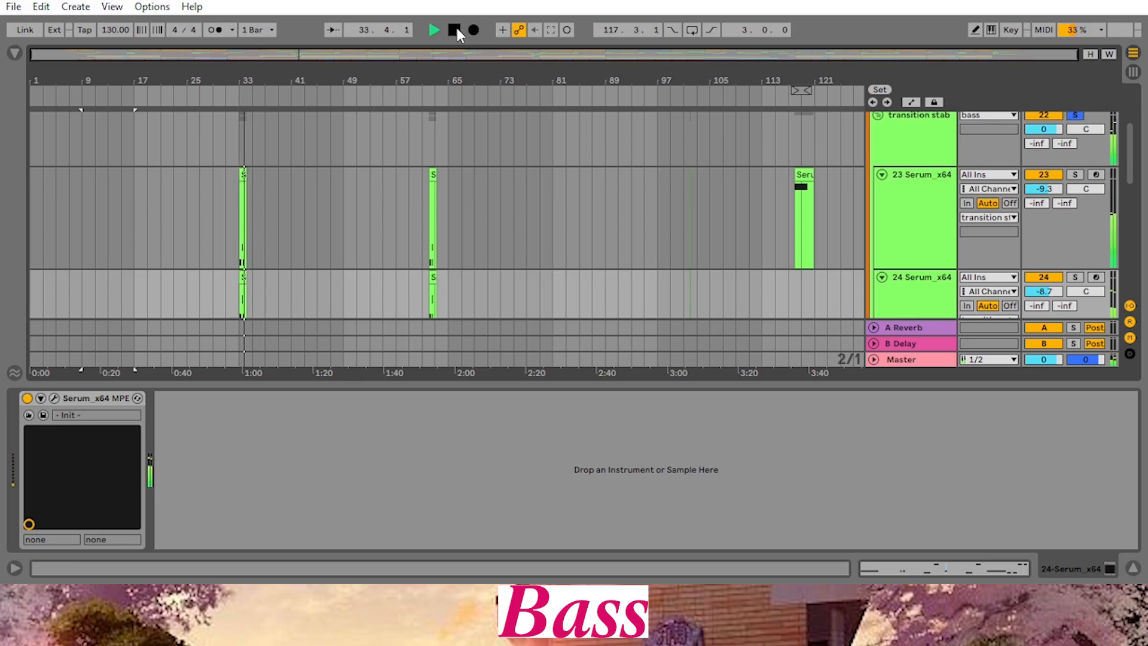
{"action": "left_click", "coordinate": [454, 29]}
Play the transition stab group's last clip from around bar 117, and stop playback
{"action": "scroll", "coordinate": [774, 190], "scroll_direction": "down", "scroll_amount": 1}
{"action": "scroll", "coordinate": [775, 189], "scroll_direction": "up", "scroll_amount": 1}
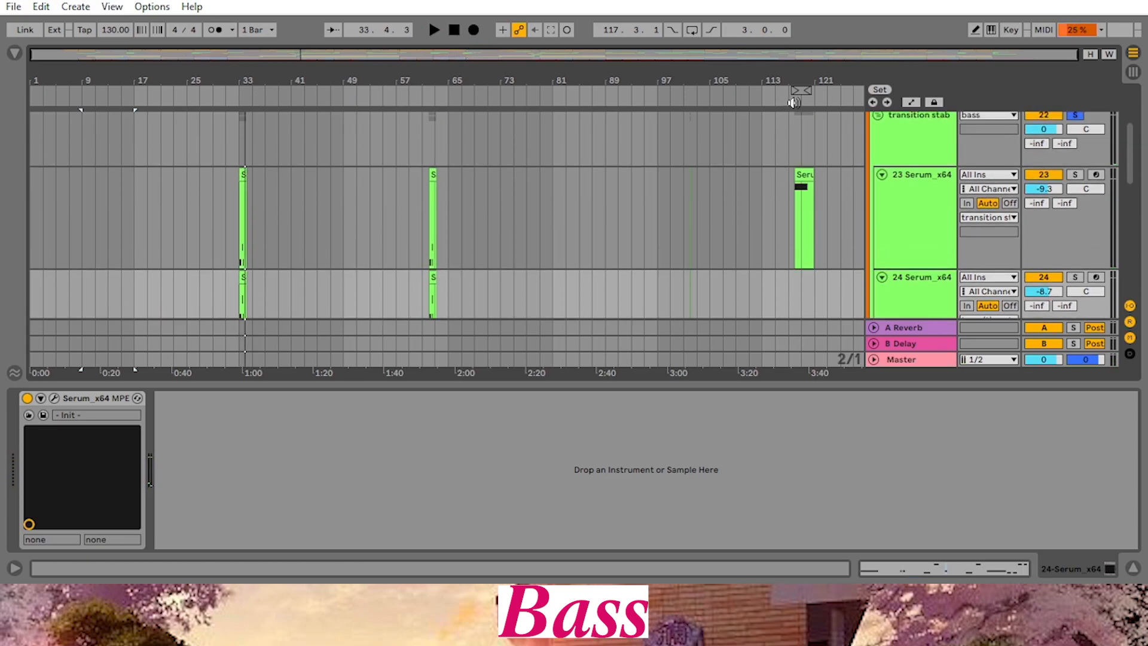
{"action": "left_click", "coordinate": [796, 103]}
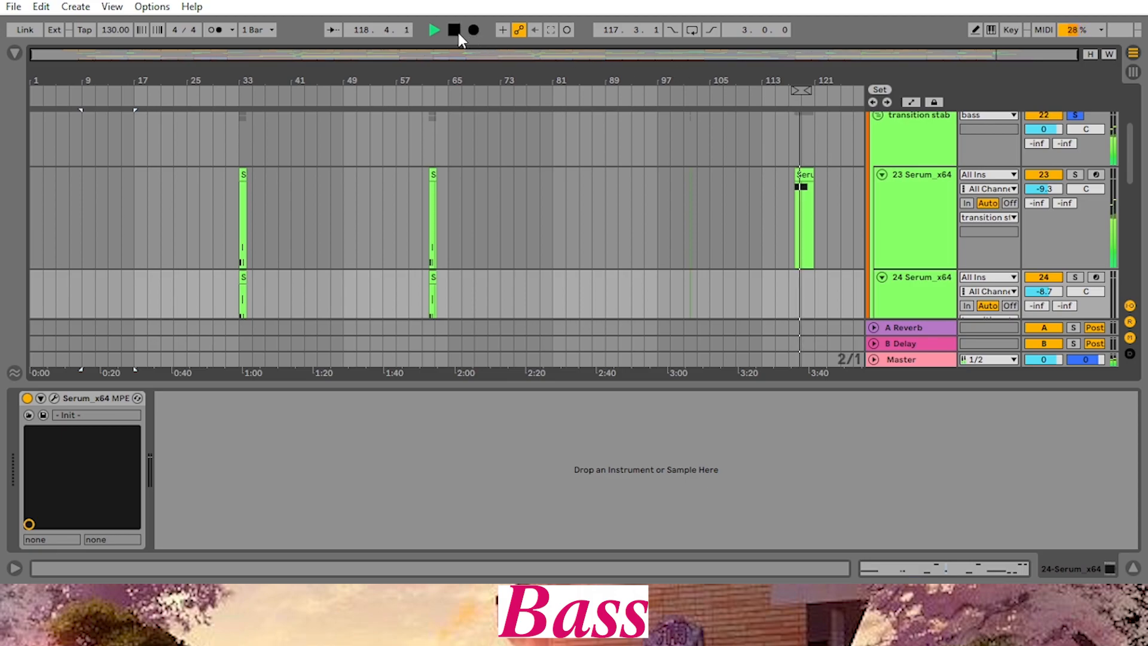
{"action": "left_click", "coordinate": [453, 30]}
Solo the layer track and play its last clip from around bar 92, and stop playback
{"action": "scroll", "coordinate": [797, 154], "scroll_direction": "down", "scroll_amount": 2}
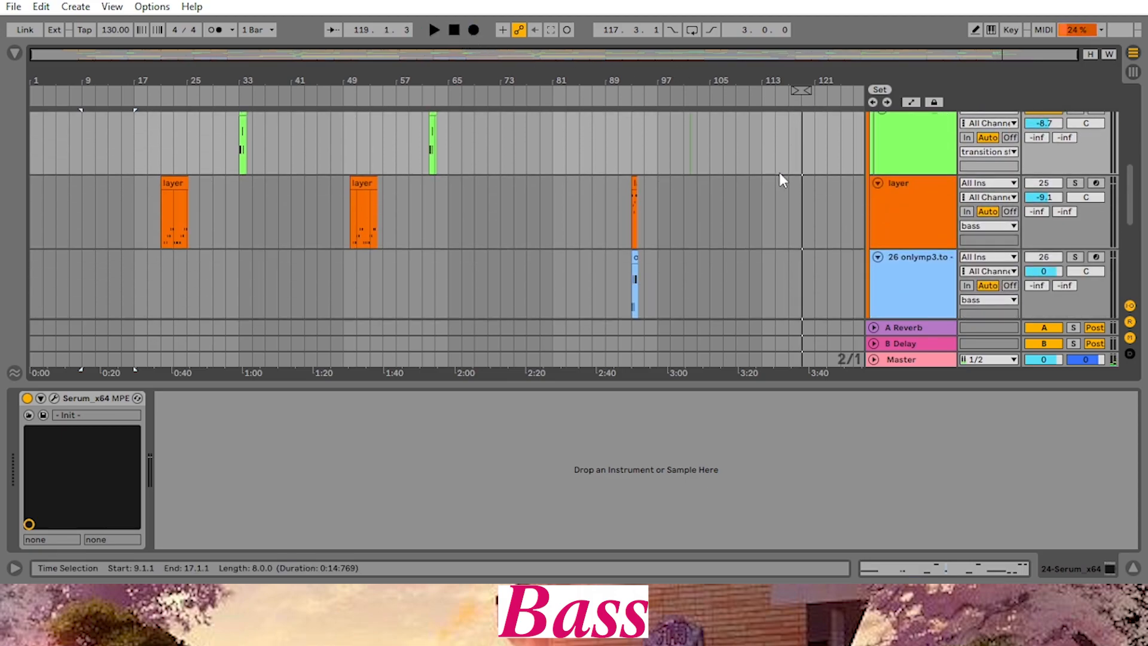
{"action": "scroll", "coordinate": [705, 213], "scroll_direction": "down", "scroll_amount": 1}
{"action": "scroll", "coordinate": [707, 213], "scroll_direction": "up", "scroll_amount": 2}
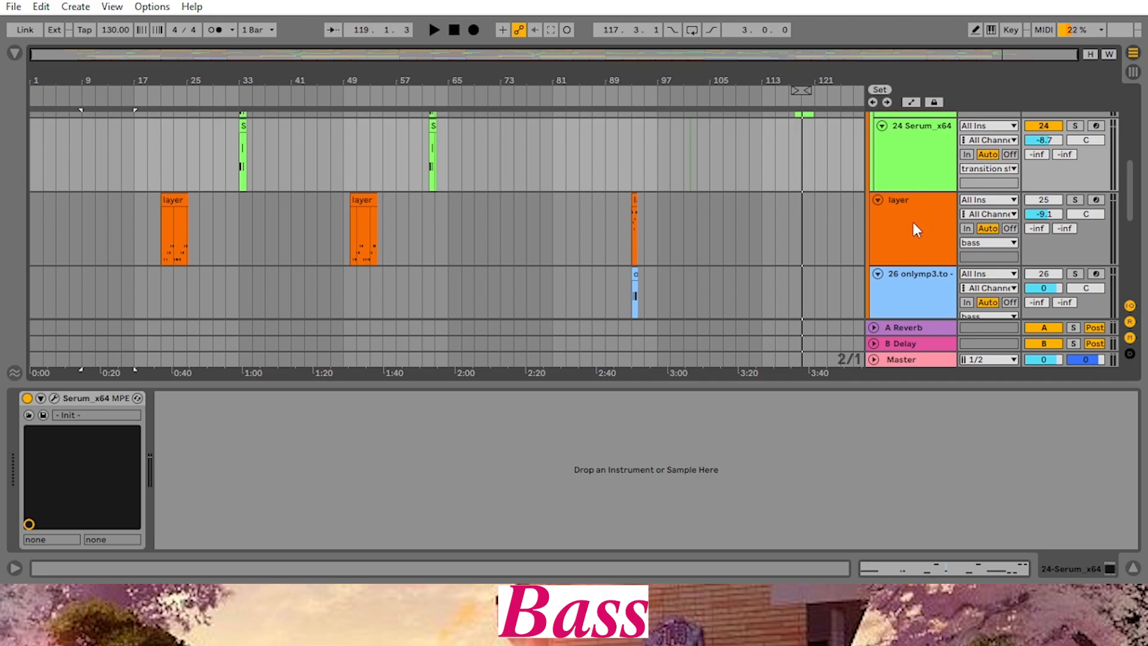
{"action": "left_click", "coordinate": [1076, 201]}
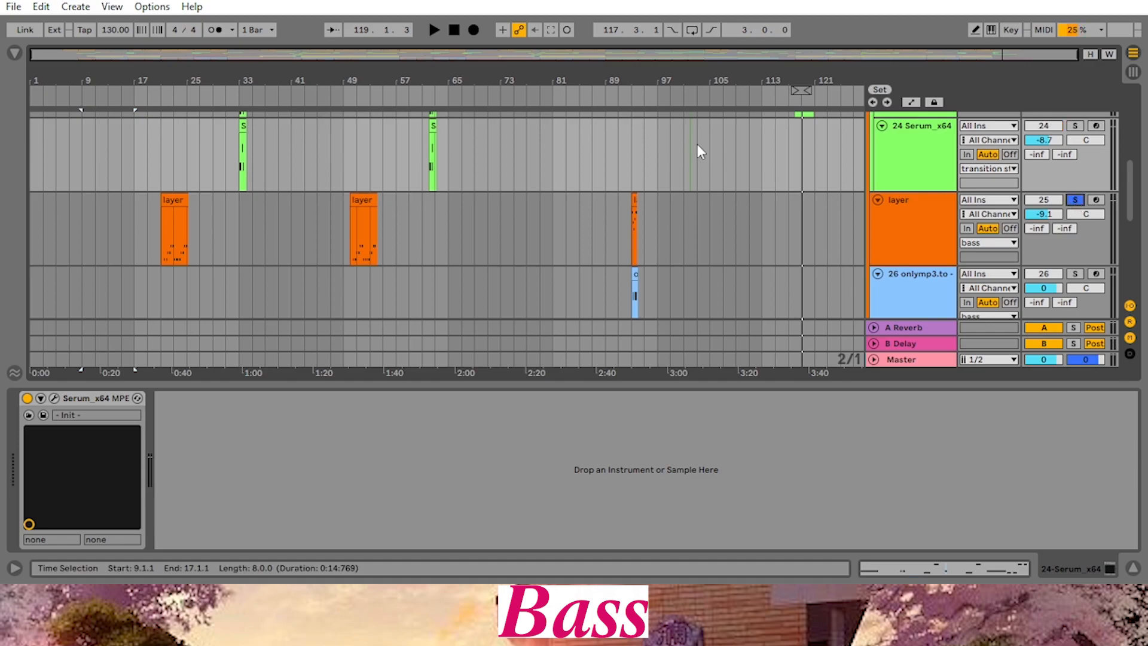
{"action": "left_click", "coordinate": [627, 97]}
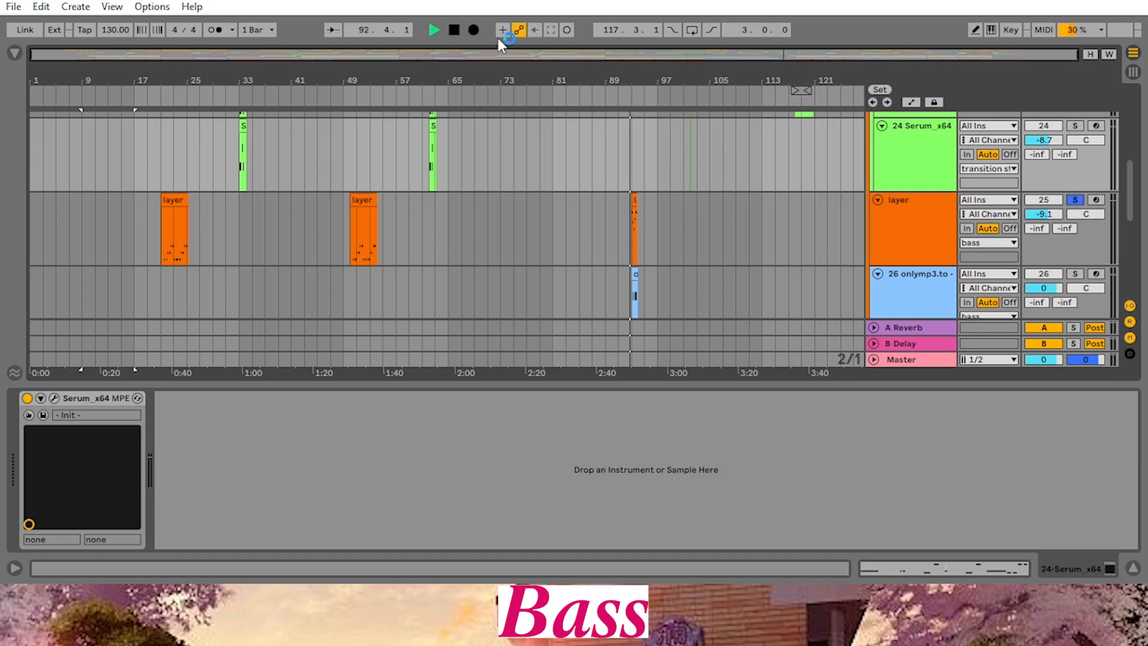
{"action": "left_click", "coordinate": [454, 29]}
Solo track 26 alone and play its clip from around bar 93, and stop playback
{"action": "left_click", "coordinate": [1076, 274]}
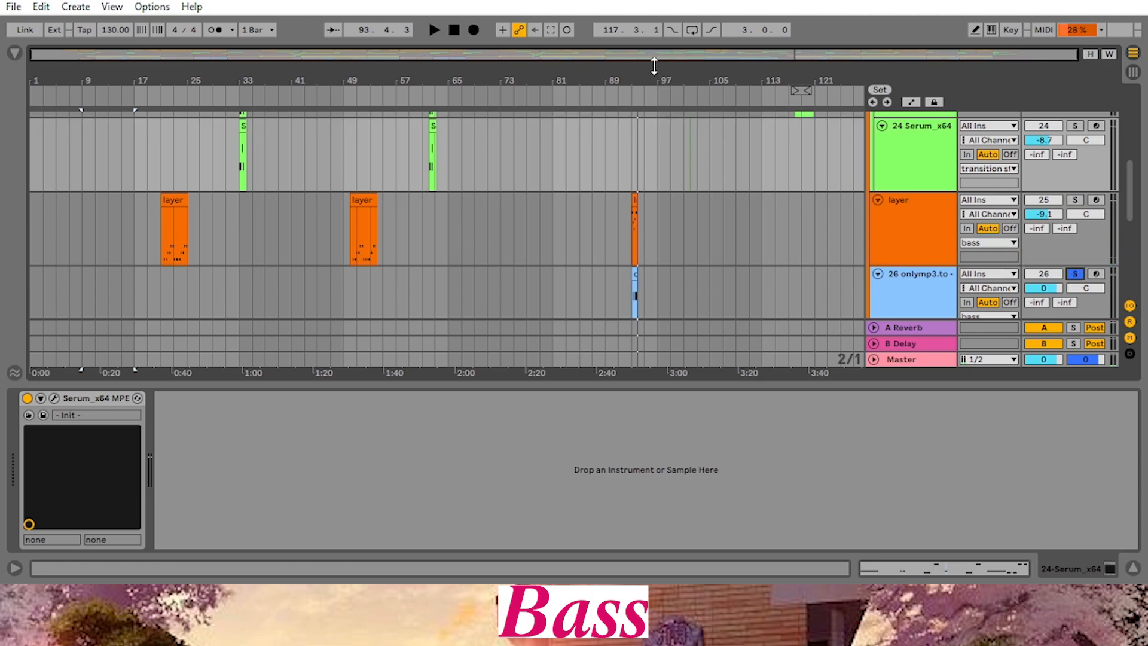
{"action": "left_click", "coordinate": [632, 93]}
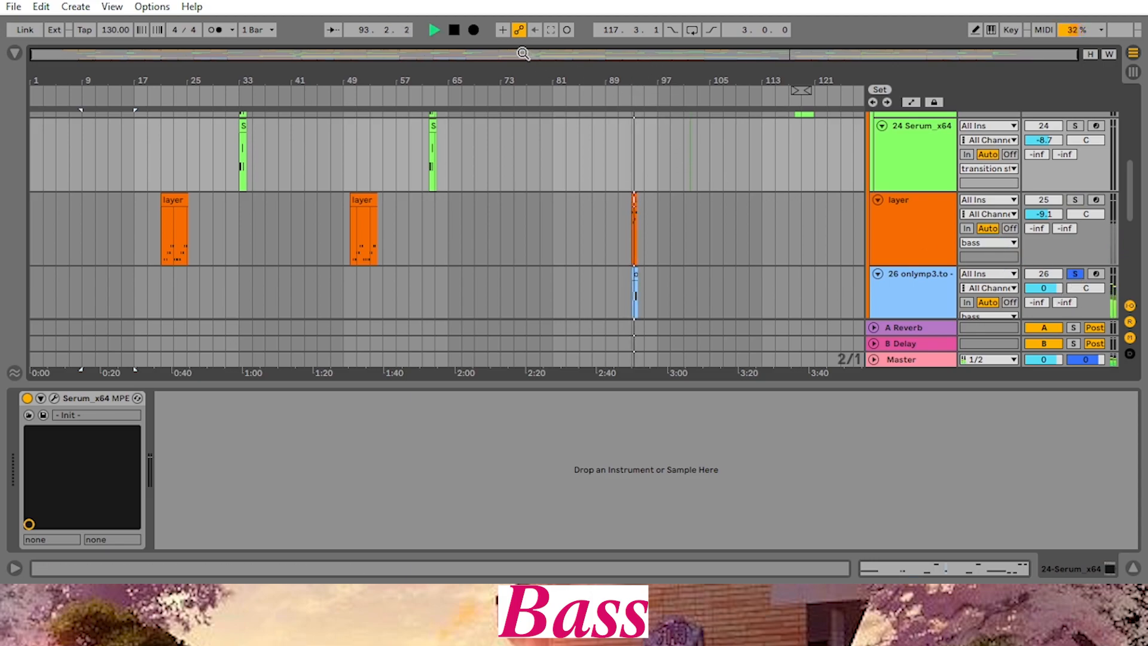
{"action": "left_click", "coordinate": [454, 29]}
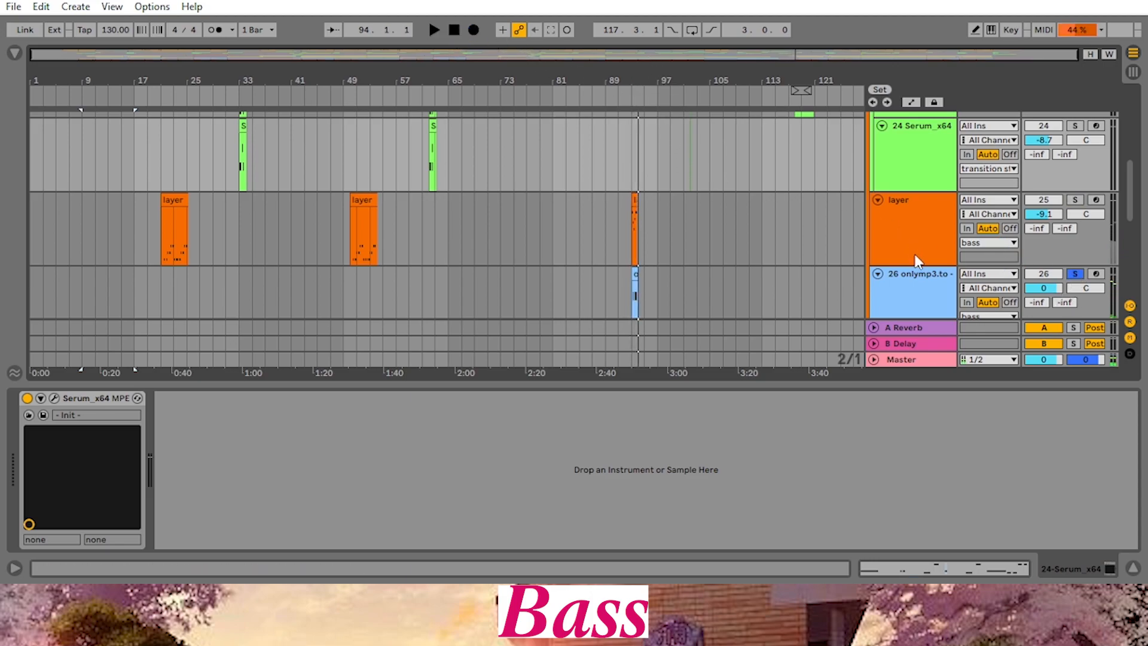
Show track 26's device chain and examine its sampler and EQ Eight settings
{"action": "left_click", "coordinate": [916, 292]}
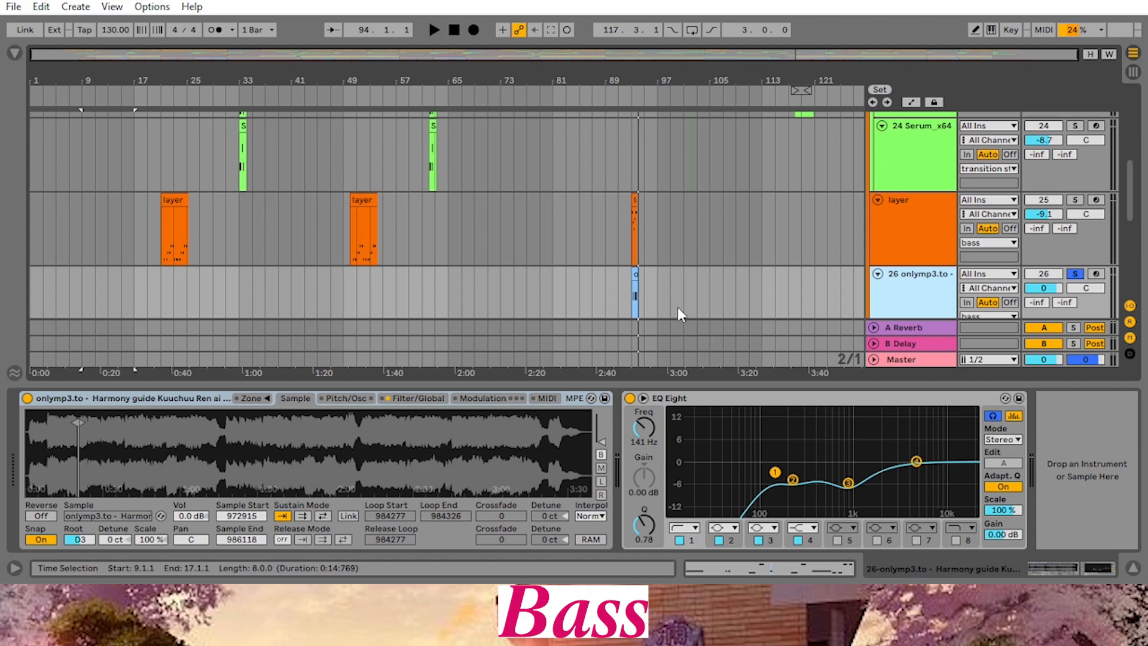
{"action": "scroll", "coordinate": [950, 251], "scroll_direction": "down", "scroll_amount": 1}
{"action": "scroll", "coordinate": [952, 247], "scroll_direction": "up", "scroll_amount": 1}
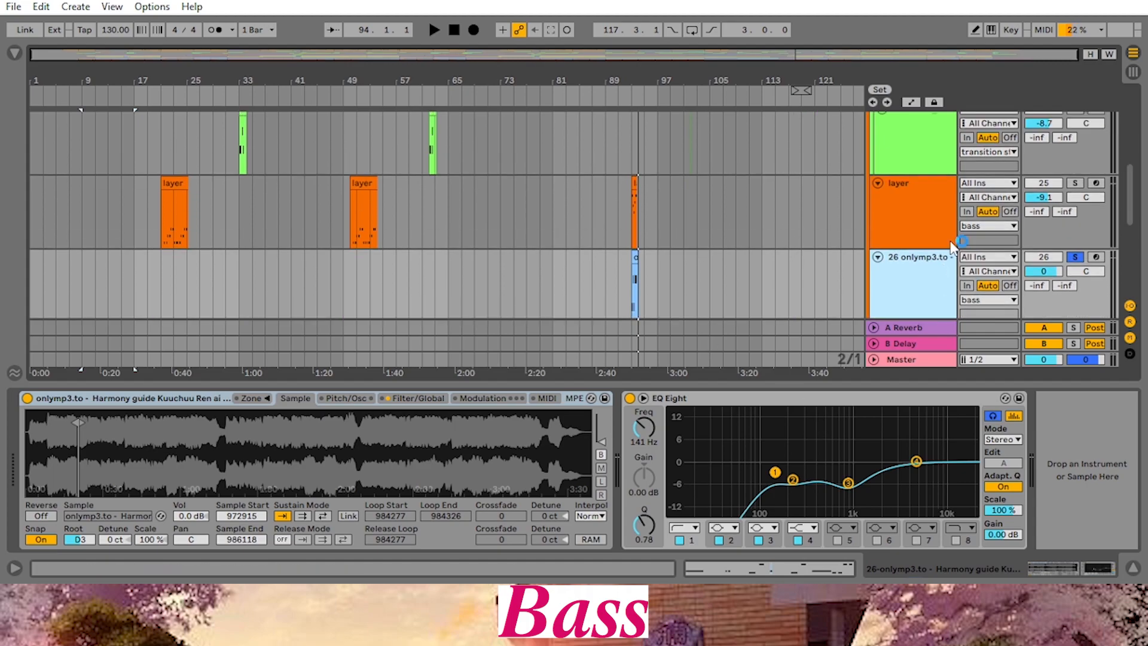
Solo the layer track together with track 26 and play both from around bar 92, and stop playback
{"action": "left_click_drag", "start_coordinate": [1129, 207], "coordinate": [1121, 179]}
{"action": "left_click", "coordinate": [1076, 216]}
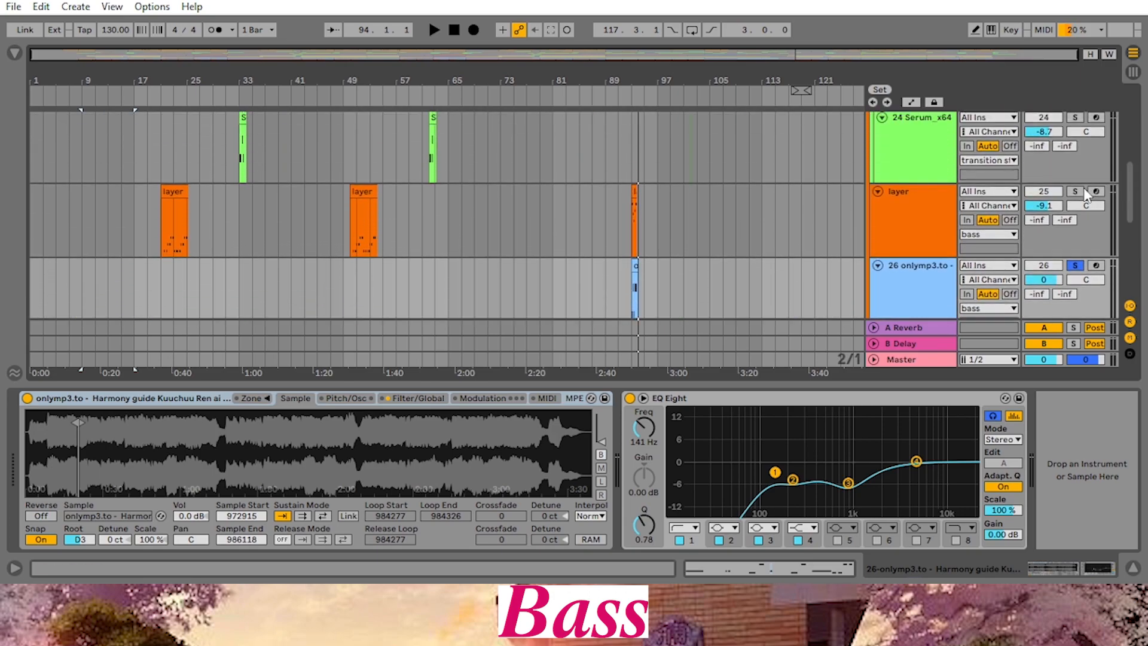
{"action": "left_click", "coordinate": [627, 93]}
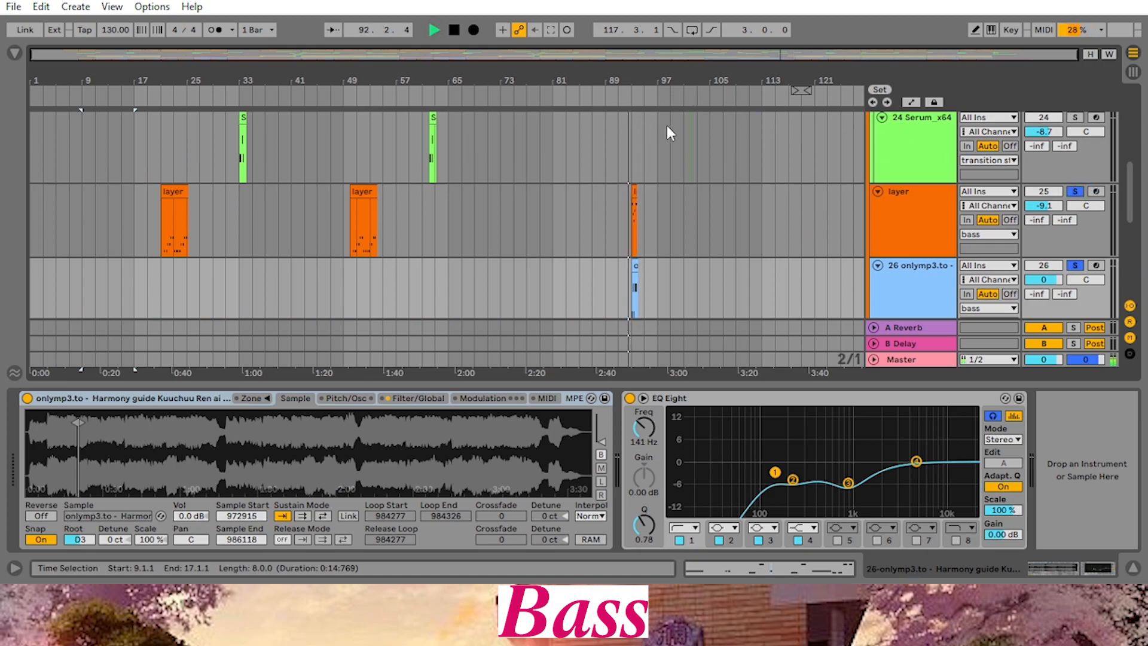
{"action": "left_click", "coordinate": [452, 31]}
Solo the lead bell group and play it from the start of its first clips, and stop playback
{"action": "scroll", "coordinate": [742, 206], "scroll_direction": "up", "scroll_amount": 5}
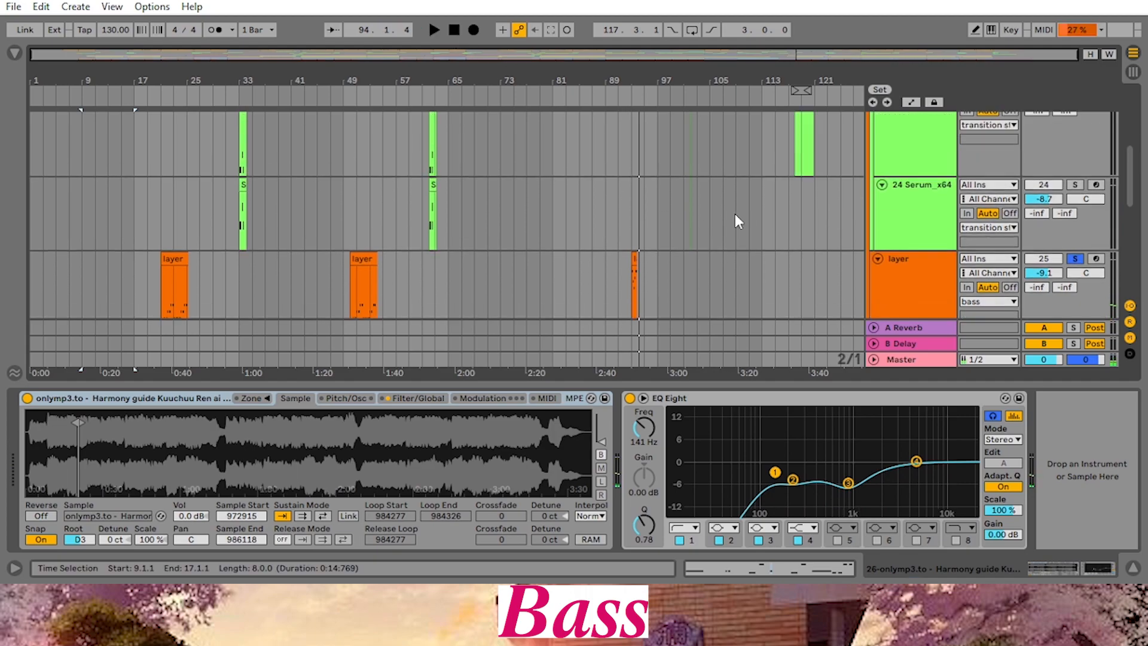
{"action": "scroll", "coordinate": [754, 204], "scroll_direction": "down", "scroll_amount": 8}
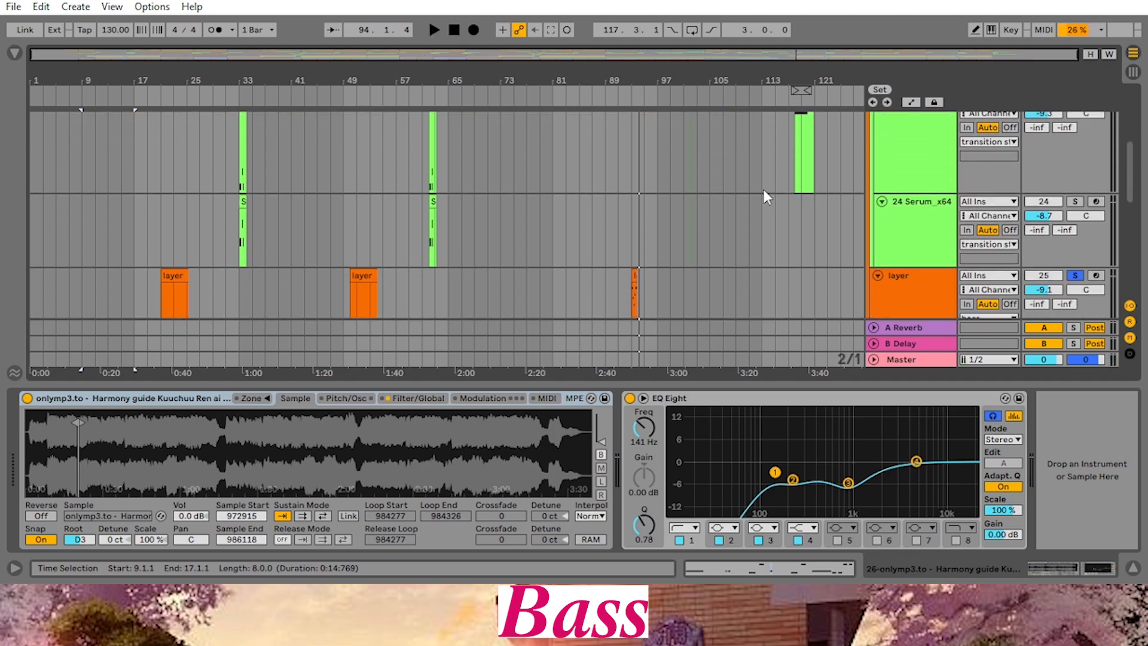
{"action": "scroll", "coordinate": [785, 204], "scroll_direction": "down", "scroll_amount": 3}
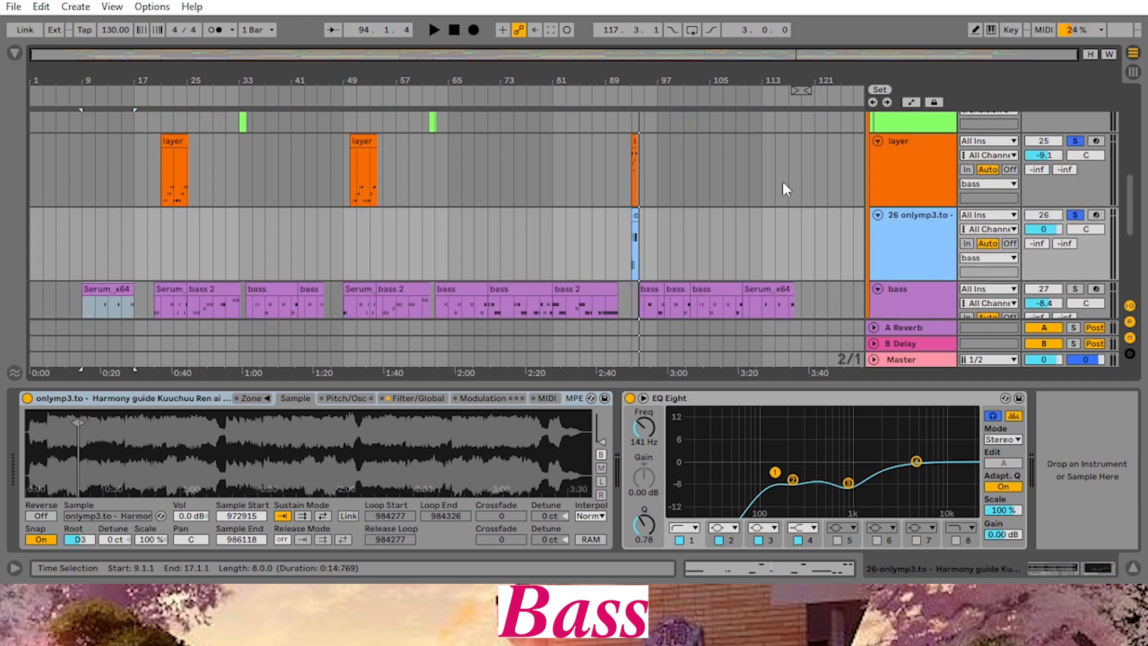
{"action": "scroll", "coordinate": [781, 185], "scroll_direction": "down", "scroll_amount": 3}
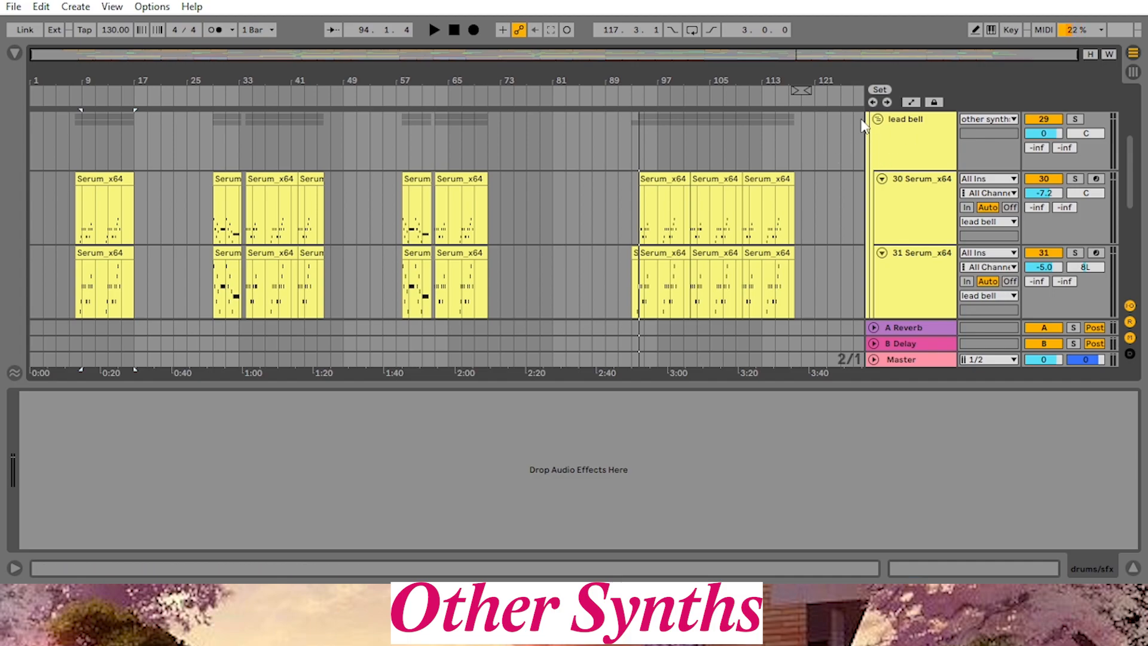
{"action": "left_click", "coordinate": [1076, 119]}
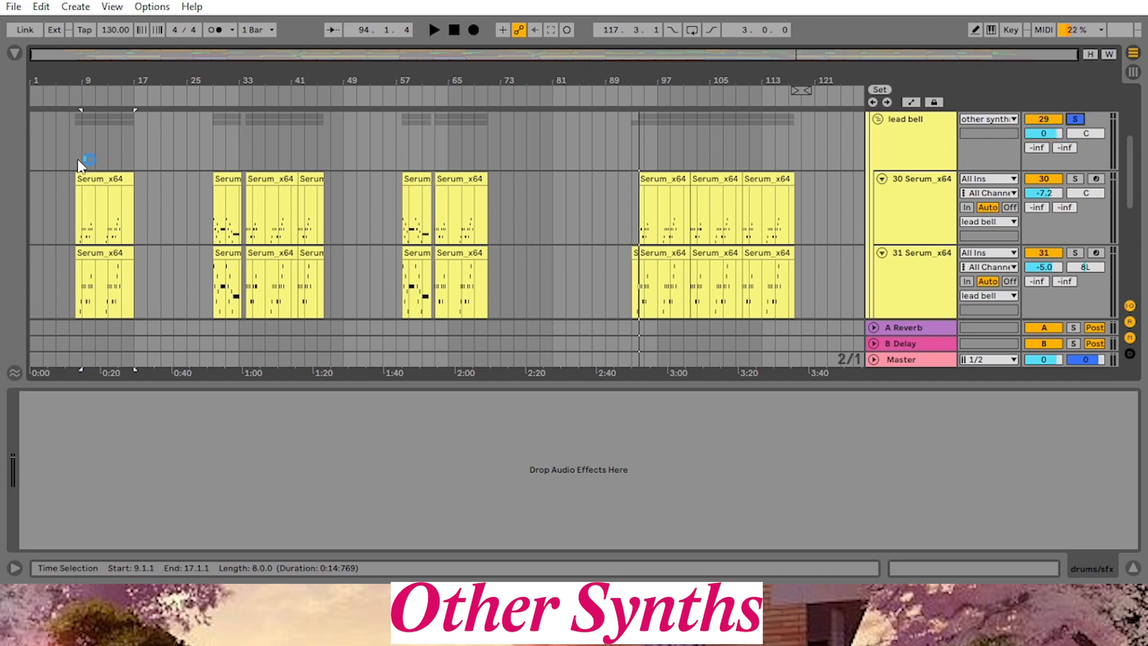
{"action": "left_click", "coordinate": [76, 97]}
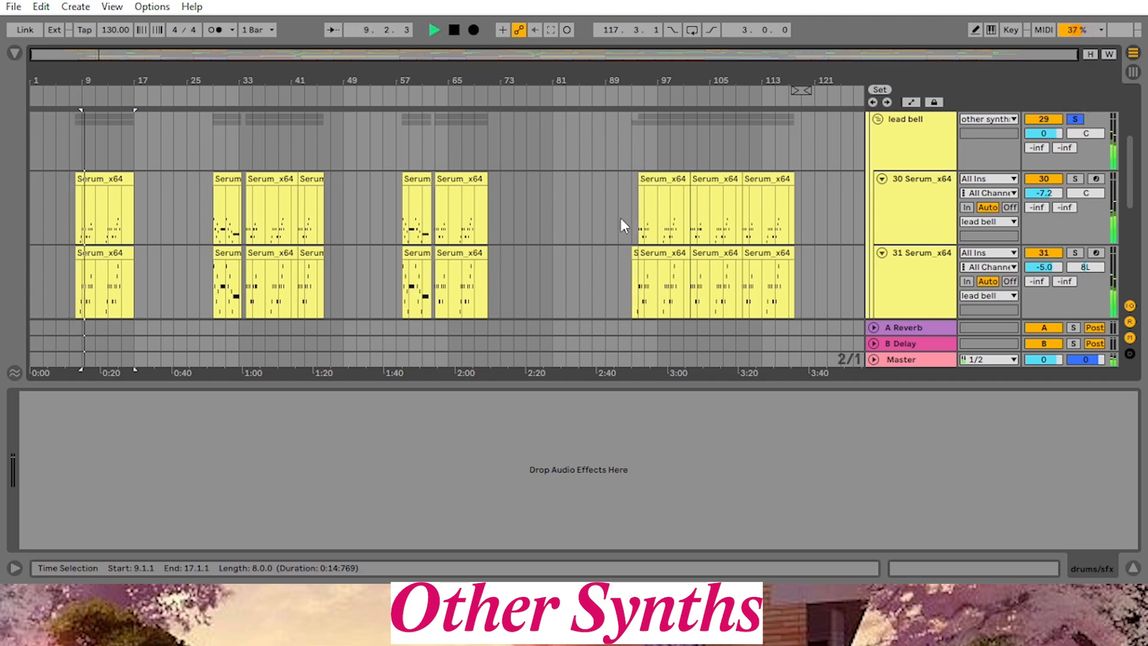
{"action": "scroll", "coordinate": [716, 193], "scroll_direction": "down", "scroll_amount": 2}
{"action": "scroll", "coordinate": [704, 182], "scroll_direction": "up", "scroll_amount": 1}
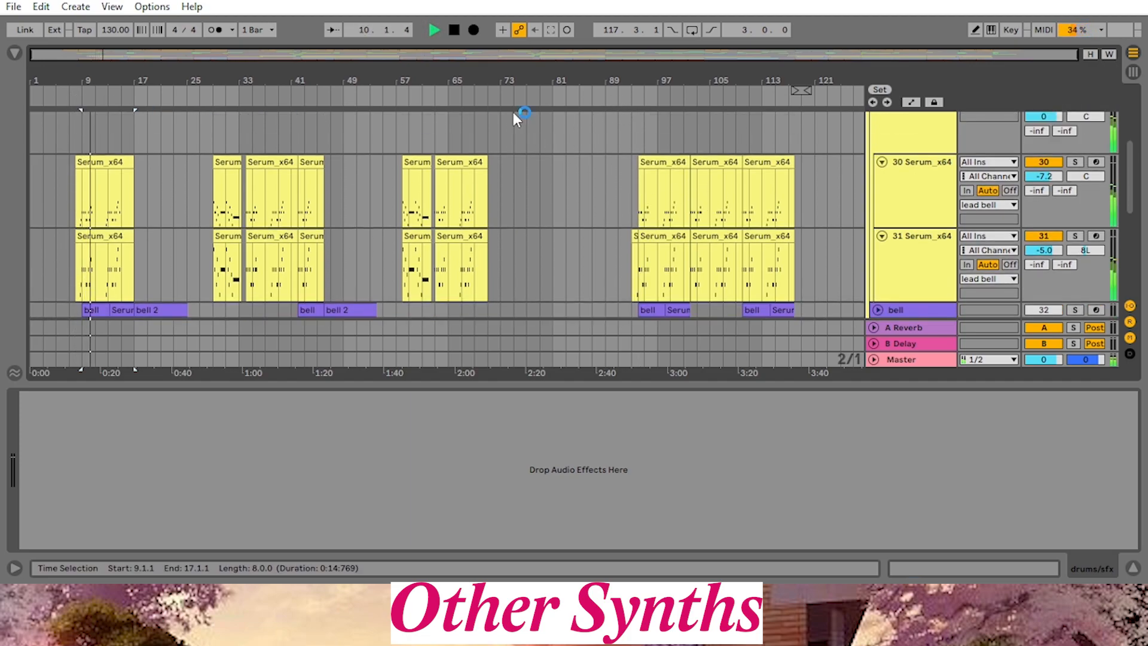
{"action": "left_click", "coordinate": [454, 31]}
Open track 30's Serum patch, examine its oscillators and LFO 1's wavetable position modulation, and play it briefly
{"action": "left_click", "coordinate": [900, 184]}
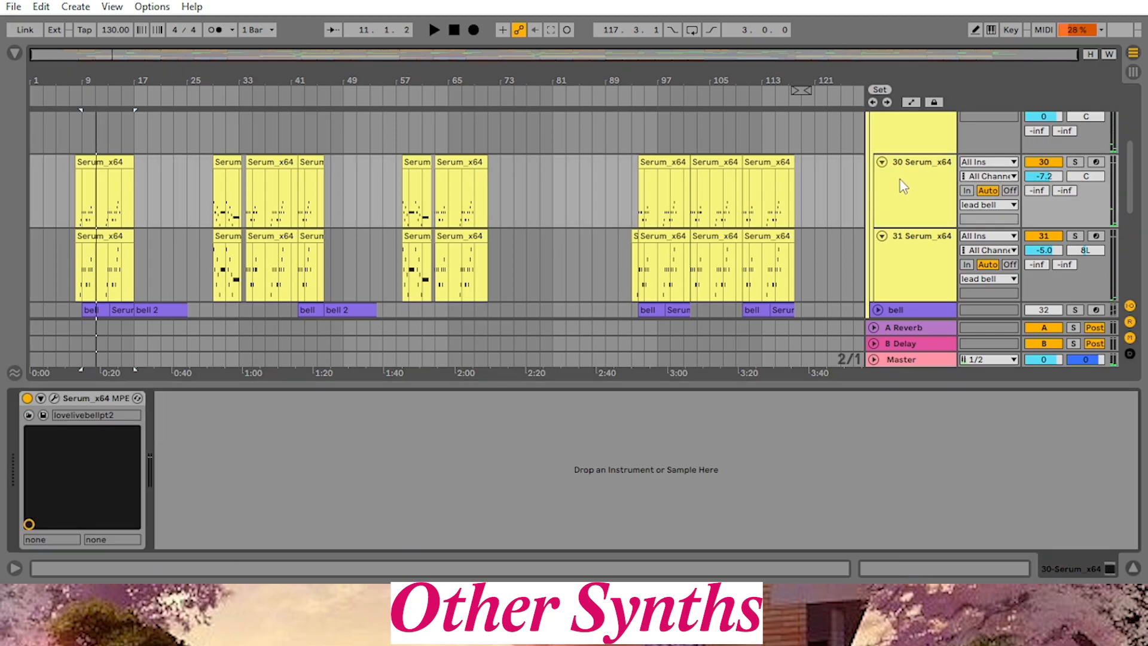
{"action": "left_click", "coordinate": [55, 399]}
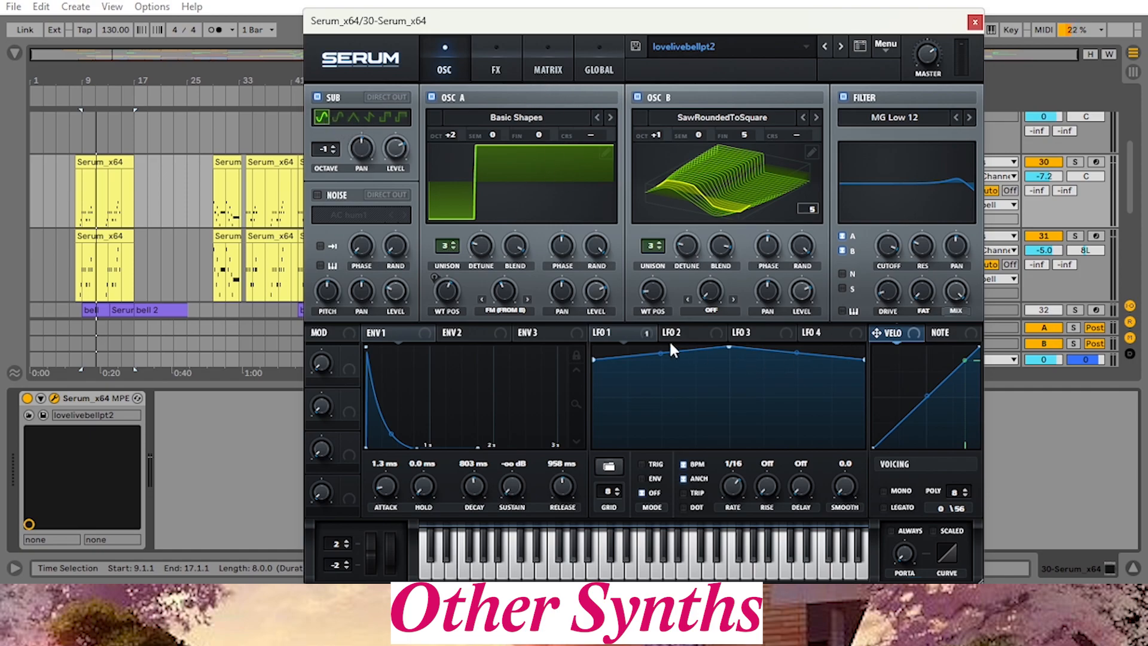
{"action": "left_click", "coordinate": [639, 331]}
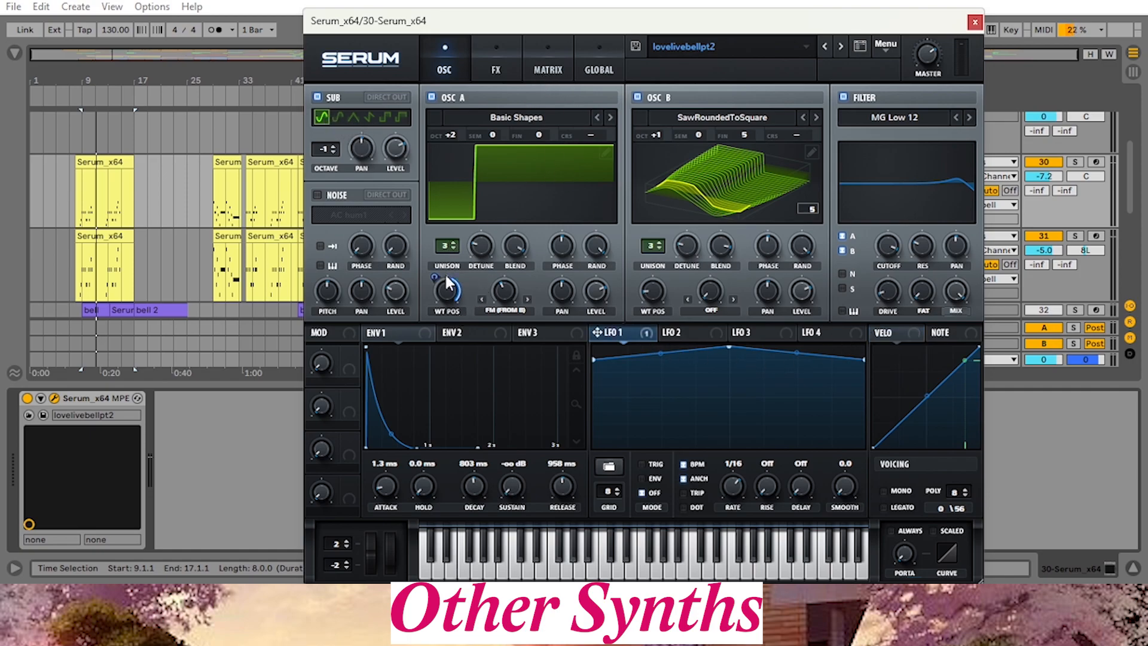
{"action": "left_click_drag", "start_coordinate": [527, 24], "coordinate": [526, 90]}
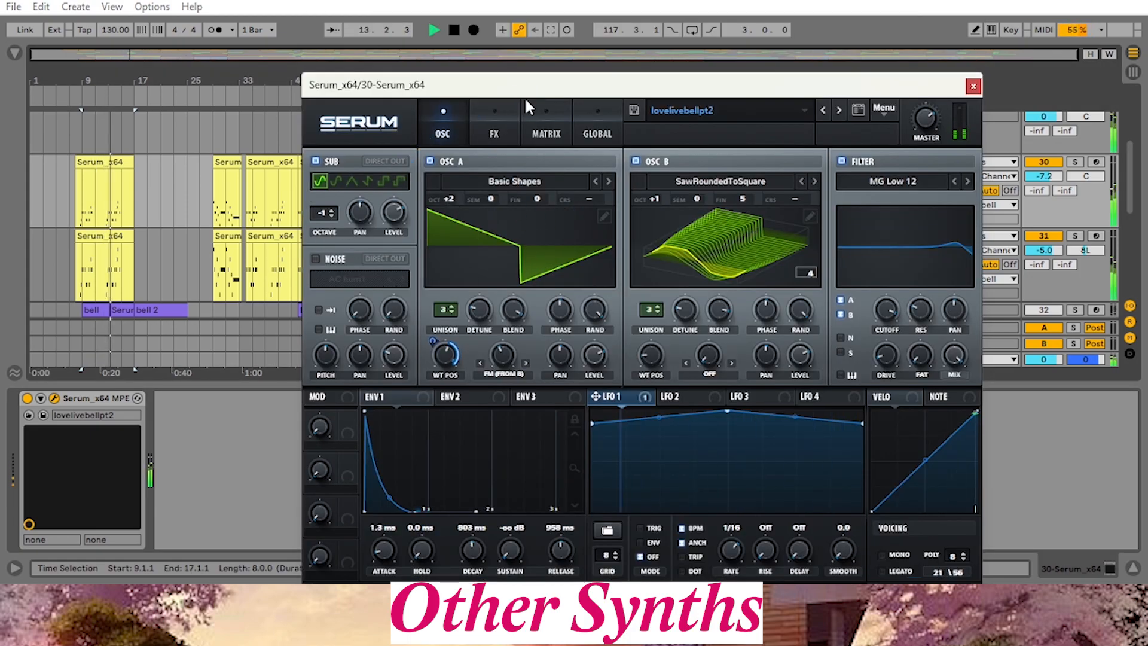
{"action": "left_click", "coordinate": [453, 30]}
Examine the effects chain of track 30's Serum patch from Hyper down to EQ, and close the plugin window
{"action": "left_click", "coordinate": [619, 393]}
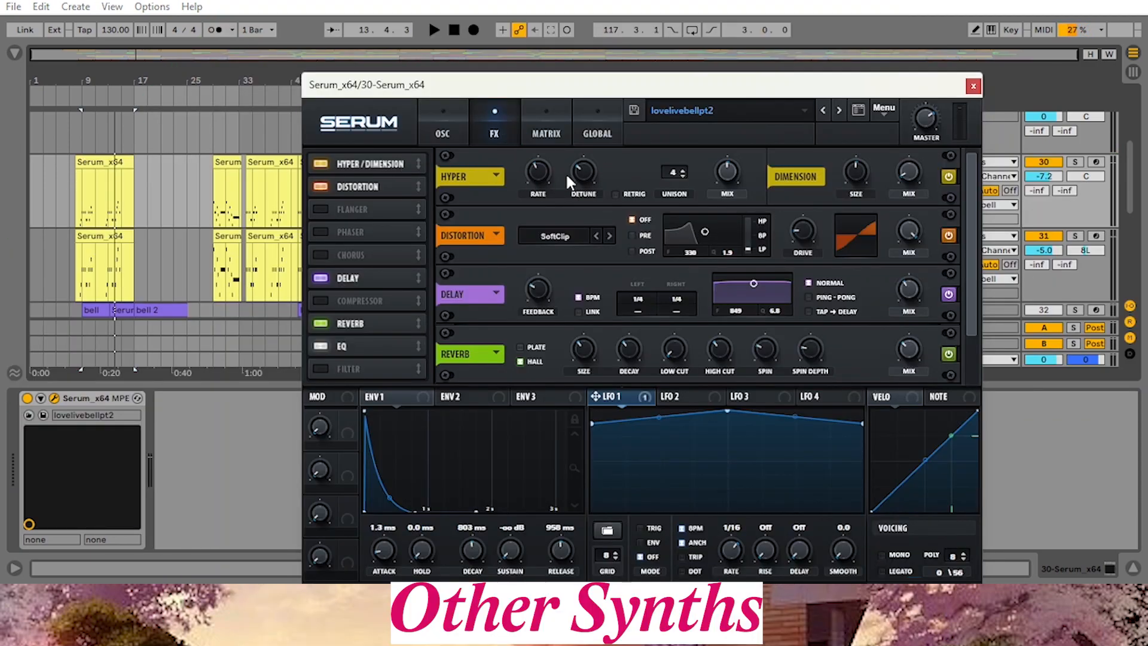
{"action": "mouse_move", "coordinate": [816, 85]}
{"action": "left_mouse_down"}
{"action": "mouse_move", "coordinate": [806, 94]}
{"action": "mouse_move", "coordinate": [807, 81]}
{"action": "left_mouse_up"}
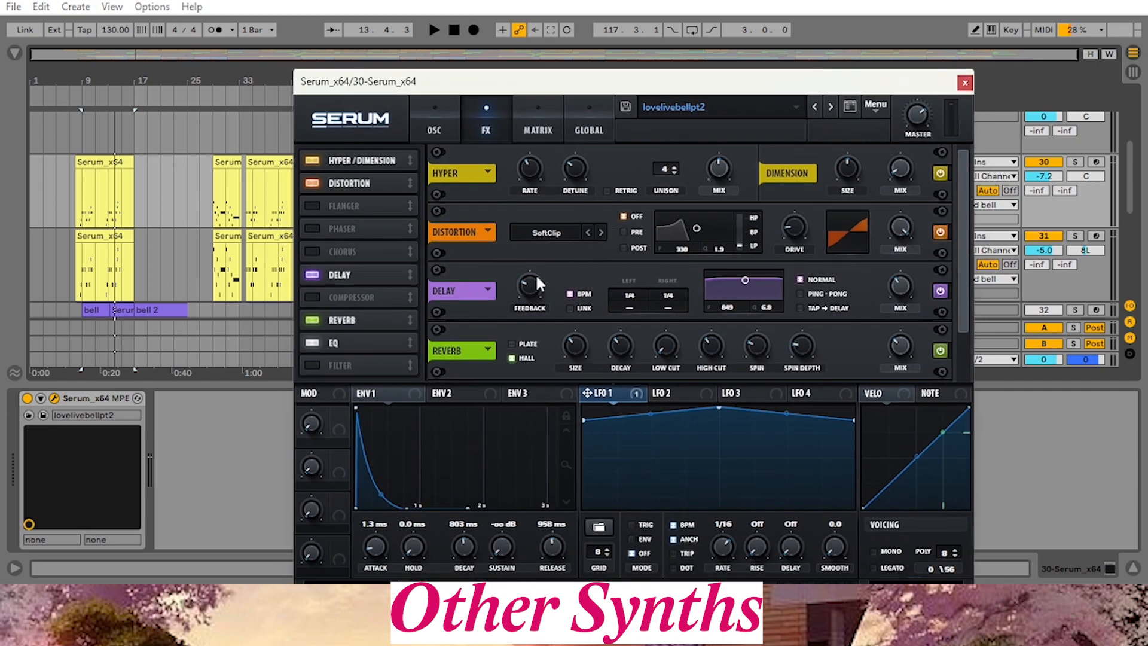
{"action": "left_click_drag", "start_coordinate": [965, 278], "coordinate": [969, 321]}
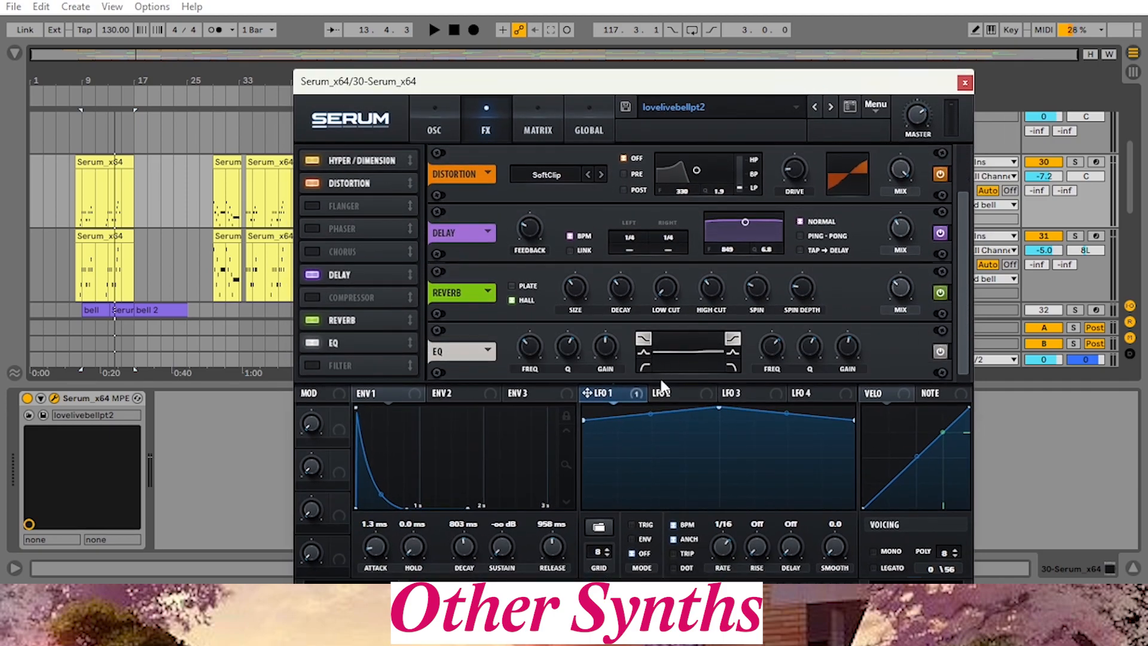
{"action": "left_click", "coordinate": [965, 84]}
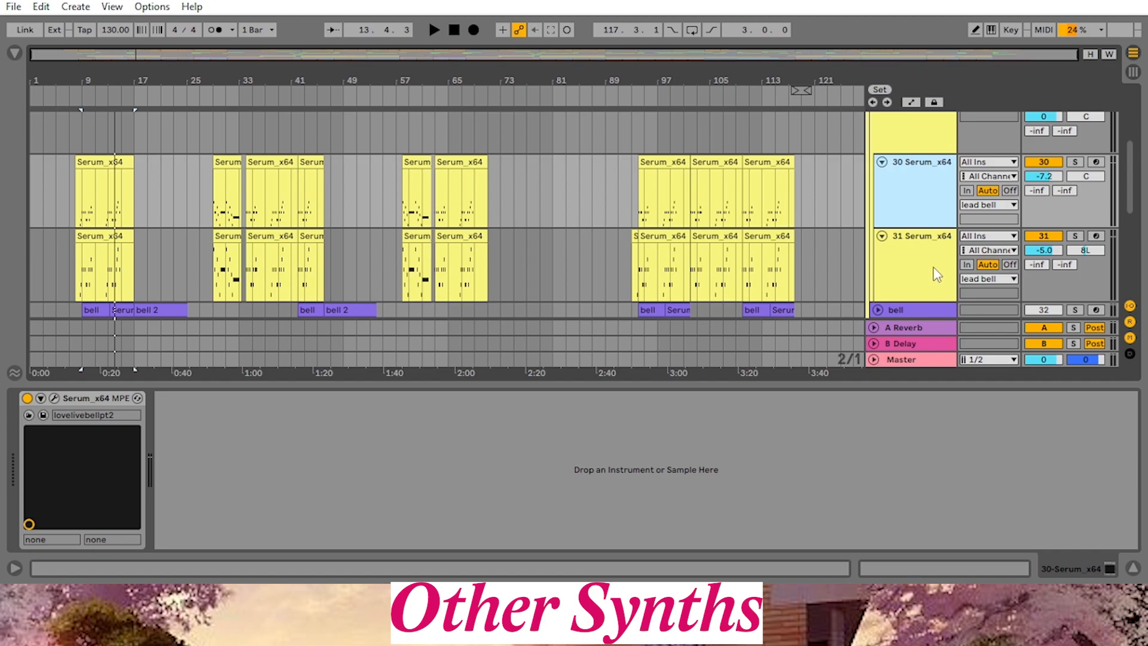
Open track 31's Serum patch, examine its effects and oscillator settings, and close the plugin window
{"action": "left_click", "coordinate": [486, 287]}
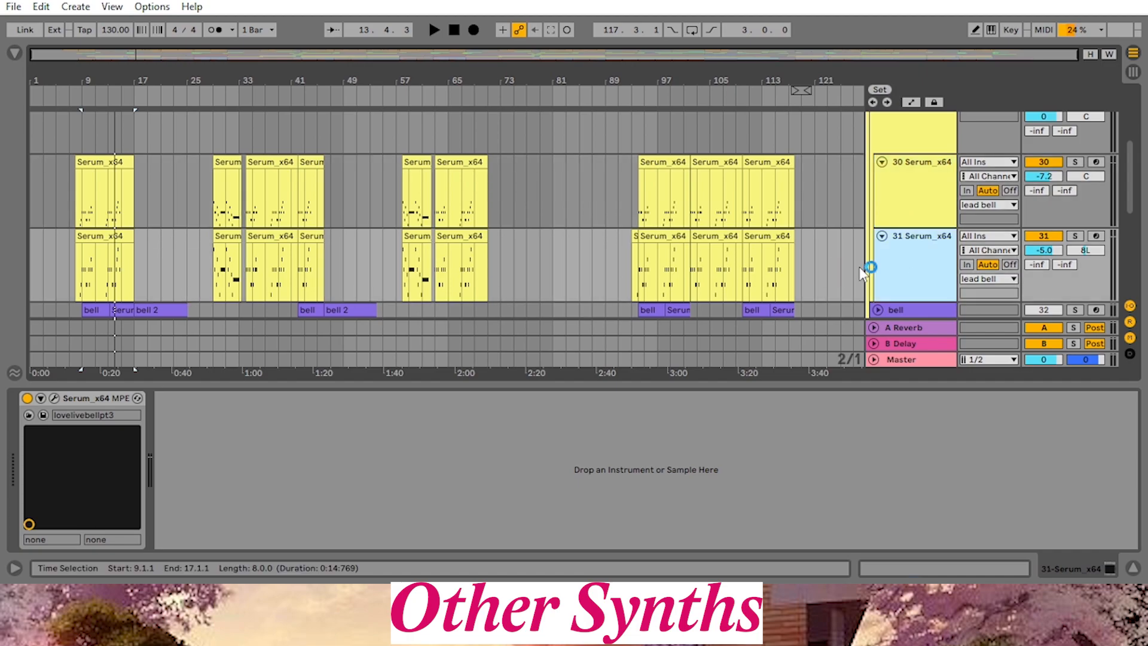
{"action": "left_click", "coordinate": [54, 398]}
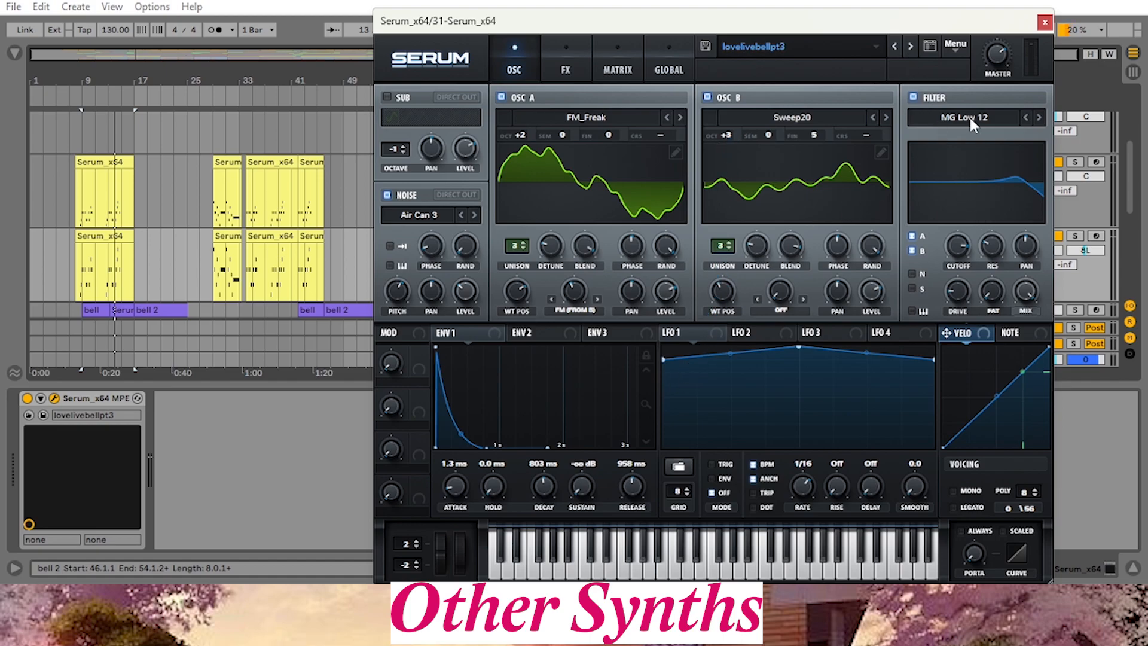
{"action": "left_click", "coordinate": [581, 66]}
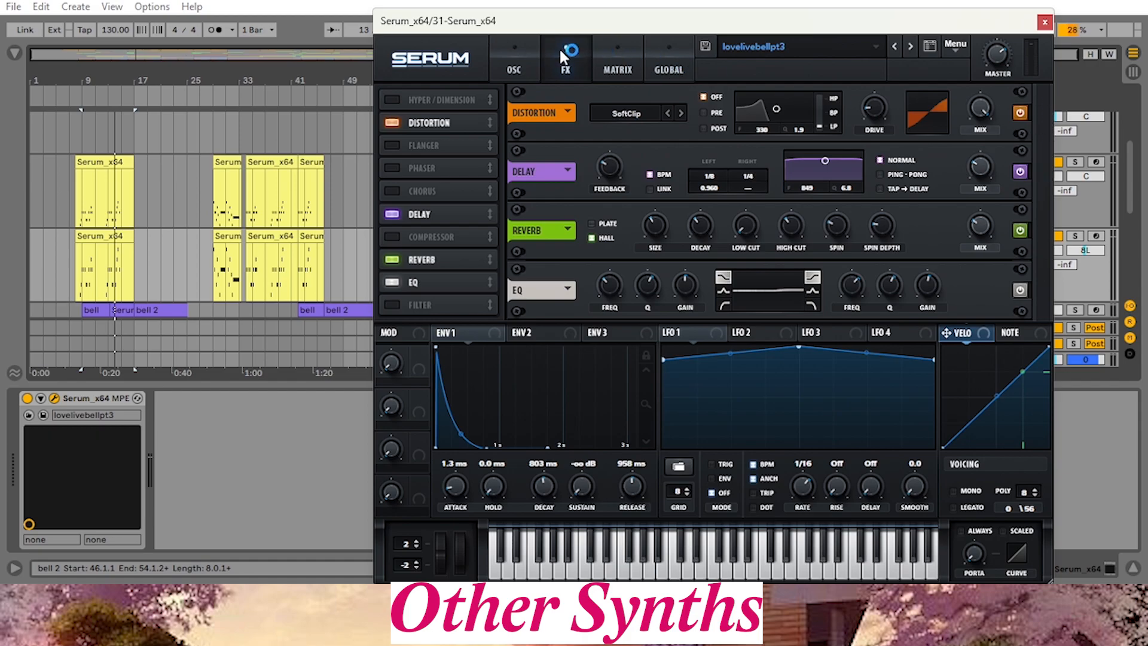
{"action": "left_click", "coordinate": [531, 56]}
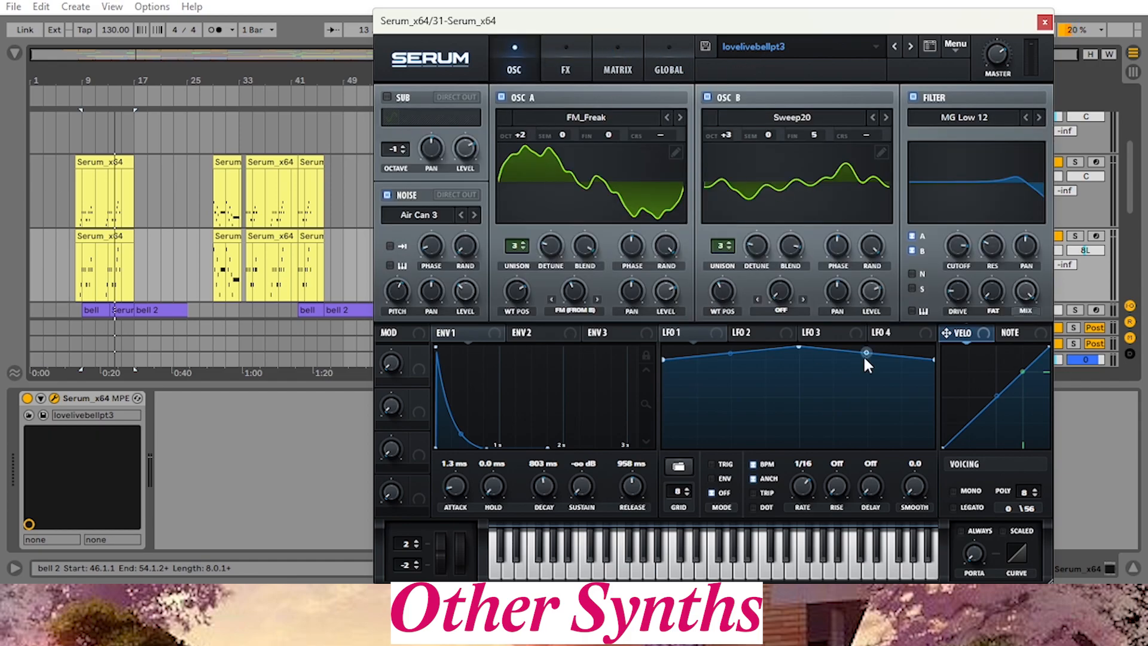
{"action": "left_click", "coordinate": [1045, 23]}
Solo track 30 and play it from around bar 9, switch the solo to track 31 during playback, and stop
{"action": "left_click", "coordinate": [1076, 162]}
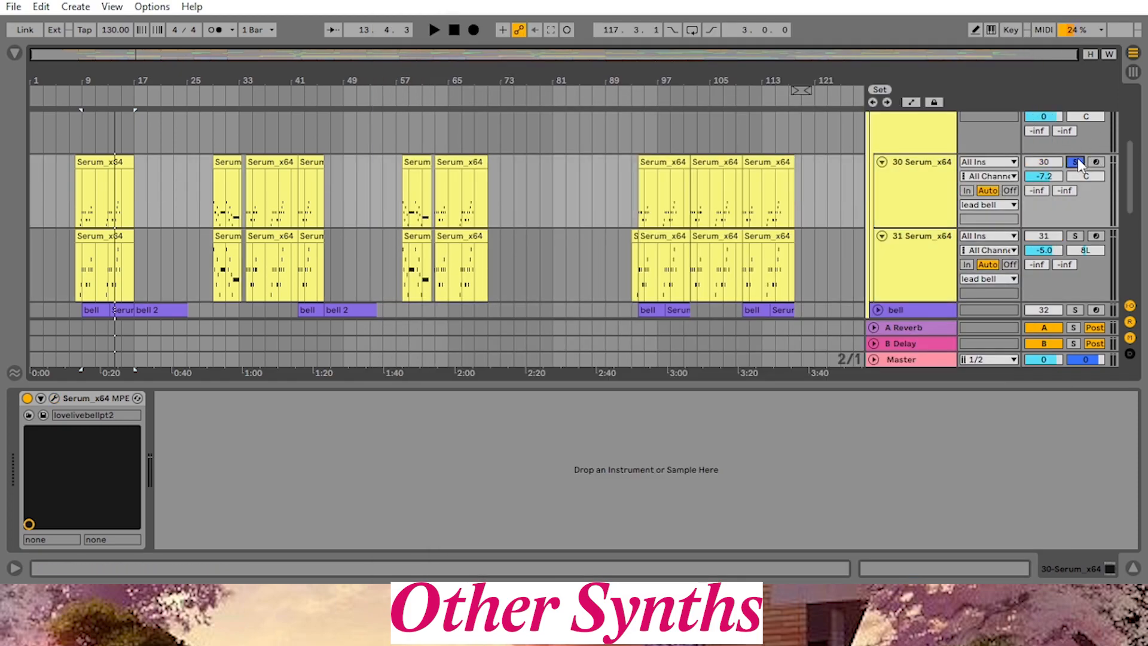
{"action": "left_click", "coordinate": [85, 97]}
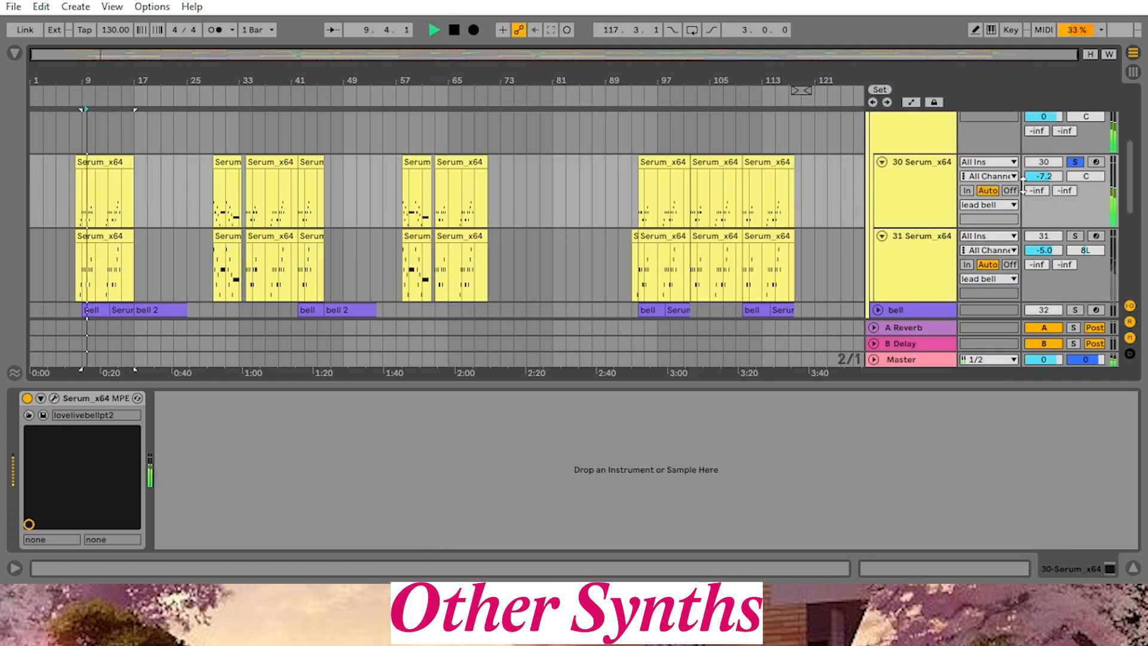
{"action": "left_click", "coordinate": [1075, 235]}
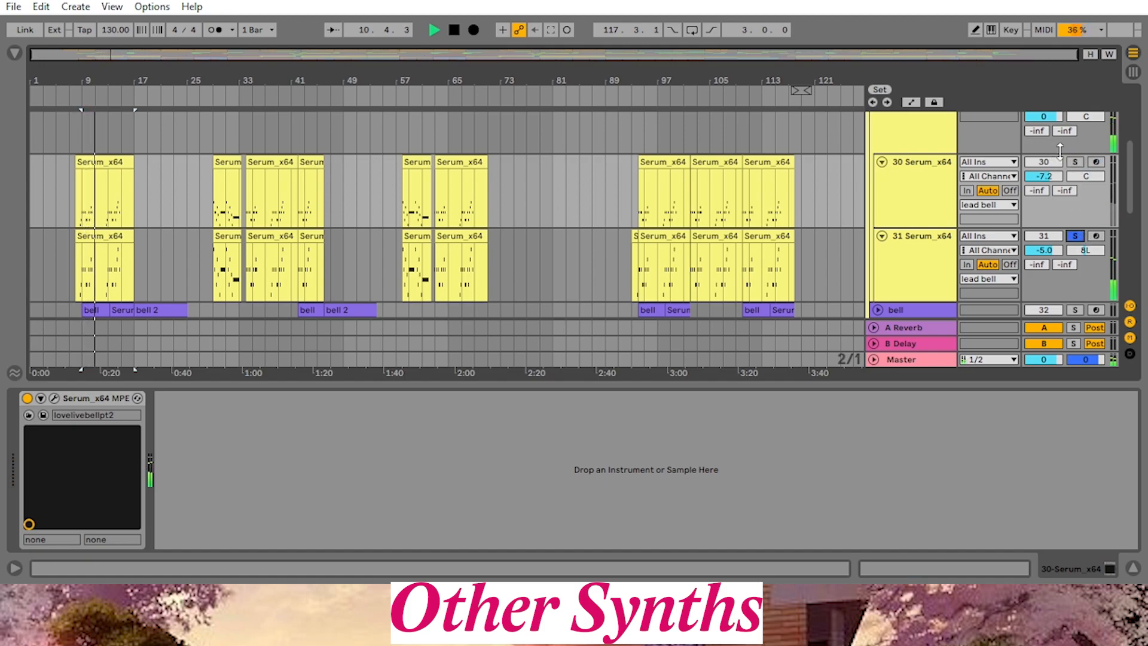
{"action": "key", "text": "space"}
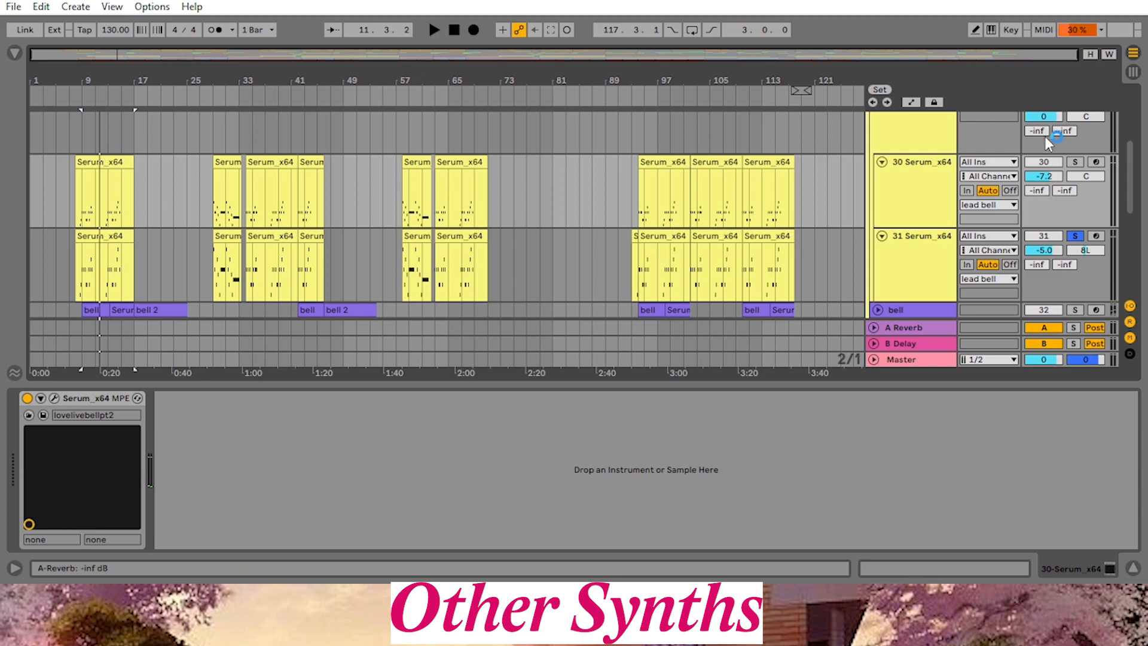
Play track 31 soloed from around bar 29, switch the solo to track 30 and to the lead bell group, and stop playback
{"action": "left_click", "coordinate": [219, 86]}
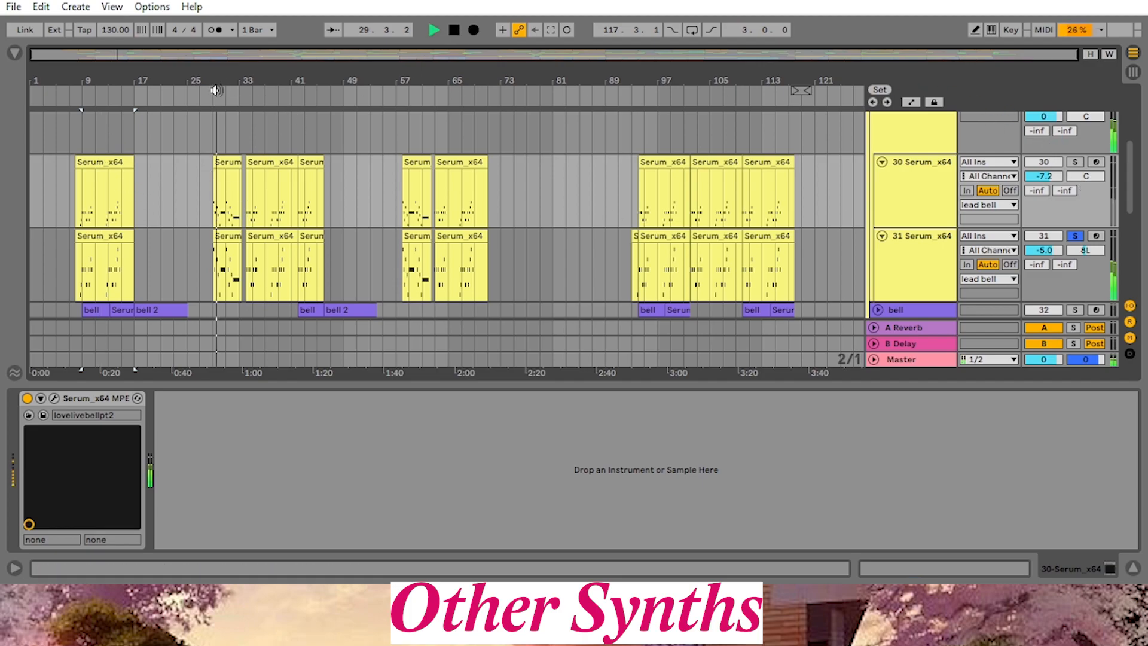
{"action": "left_click", "coordinate": [1075, 162]}
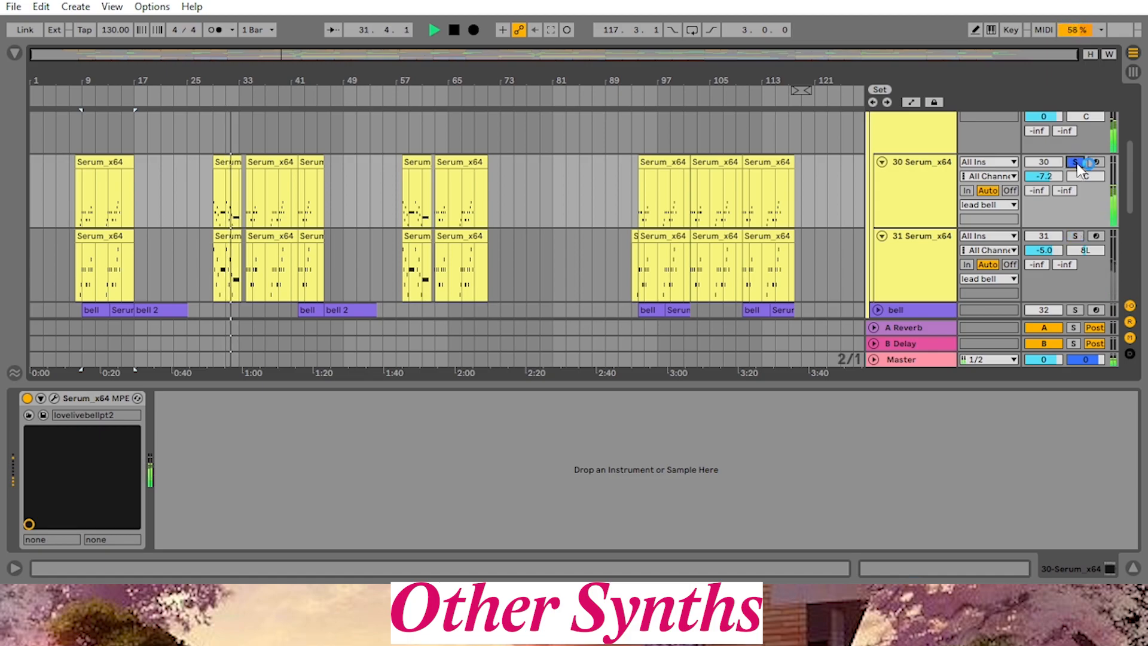
{"action": "scroll", "coordinate": [1084, 158], "scroll_direction": "up", "scroll_amount": 1}
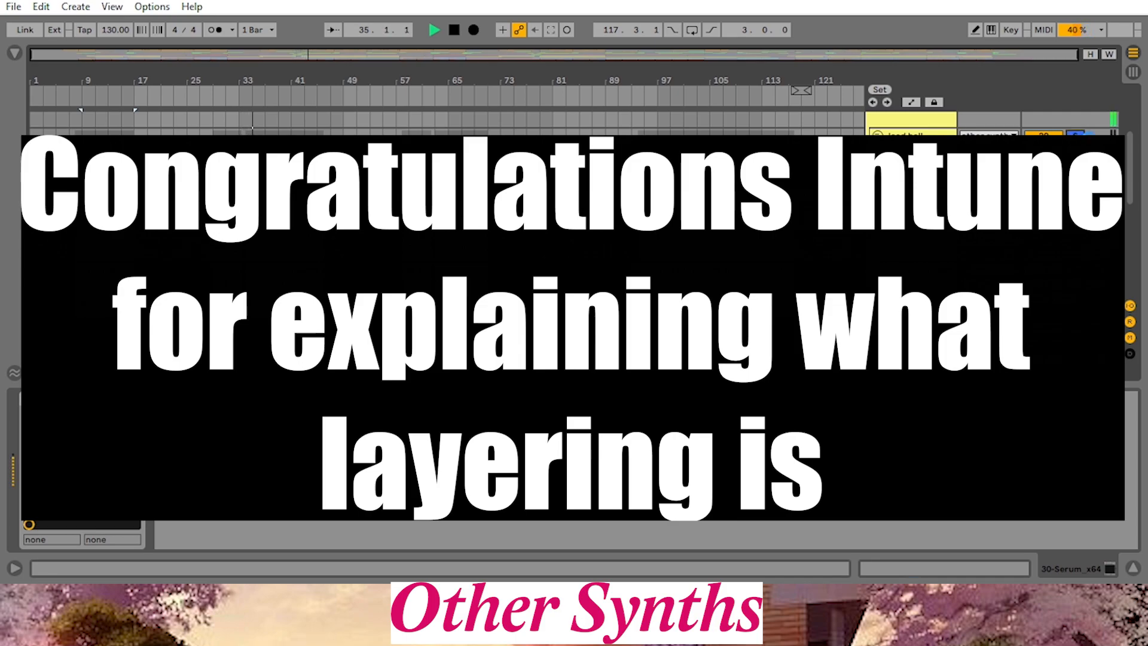
{"action": "left_click", "coordinate": [453, 30]}
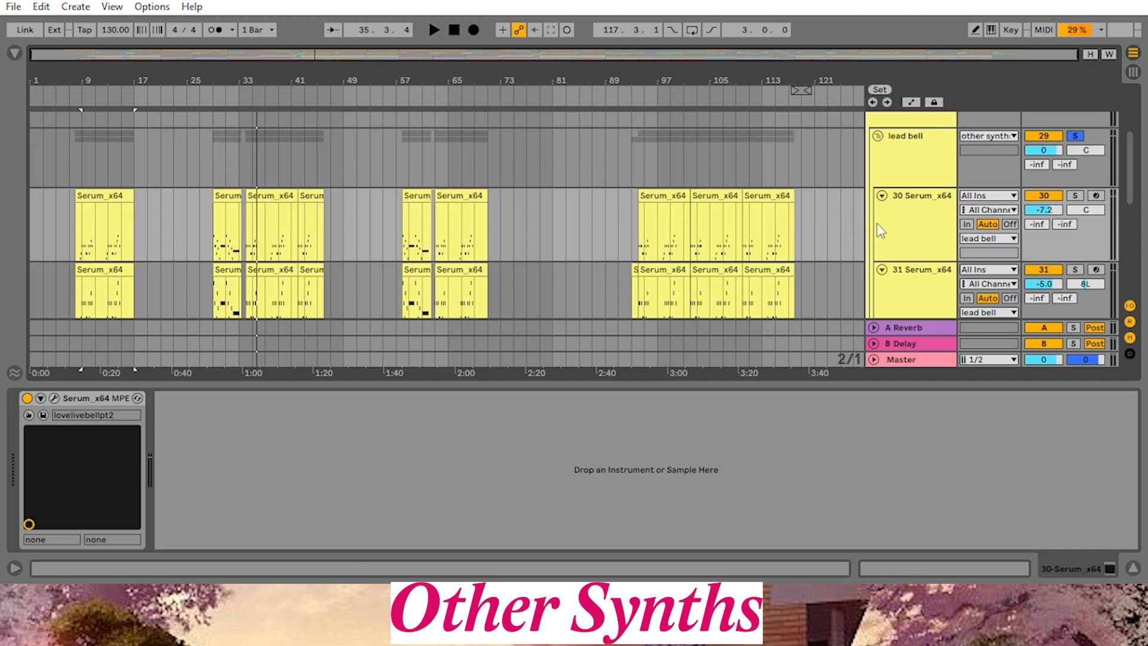
Collapse the lead bell group to bring the synth tracks below it into view
{"action": "scroll", "coordinate": [878, 220], "scroll_direction": "down", "scroll_amount": 1}
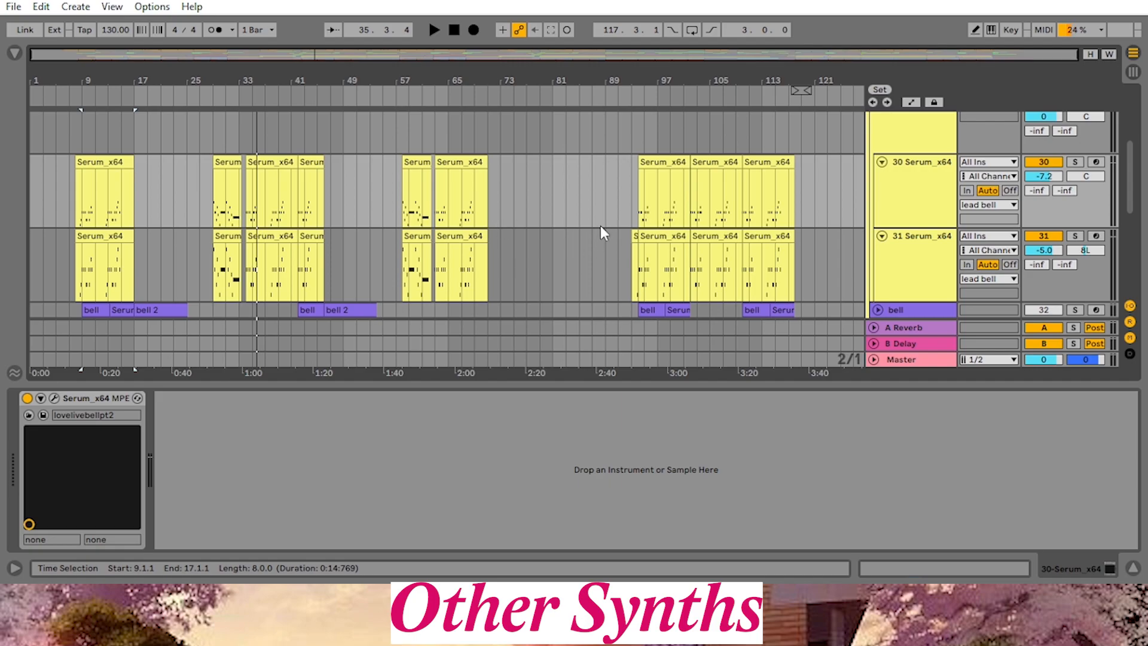
{"action": "scroll", "coordinate": [538, 173], "scroll_direction": "down", "scroll_amount": 2}
{"action": "scroll", "coordinate": [851, 131], "scroll_direction": "up", "scroll_amount": 5}
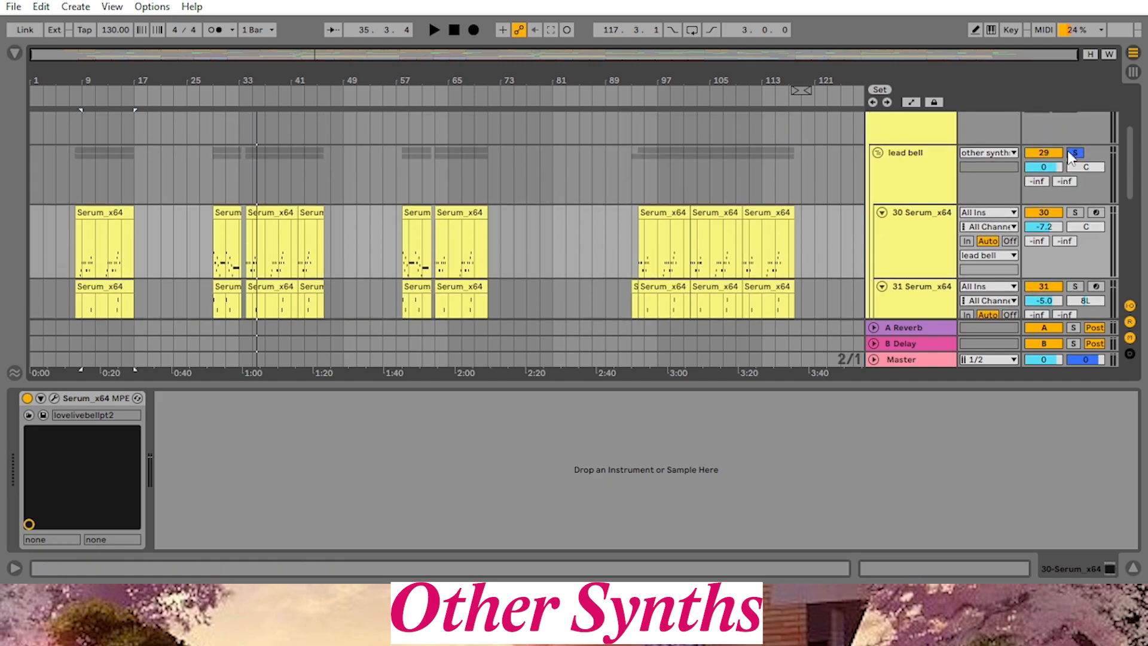
{"action": "left_click", "coordinate": [877, 154]}
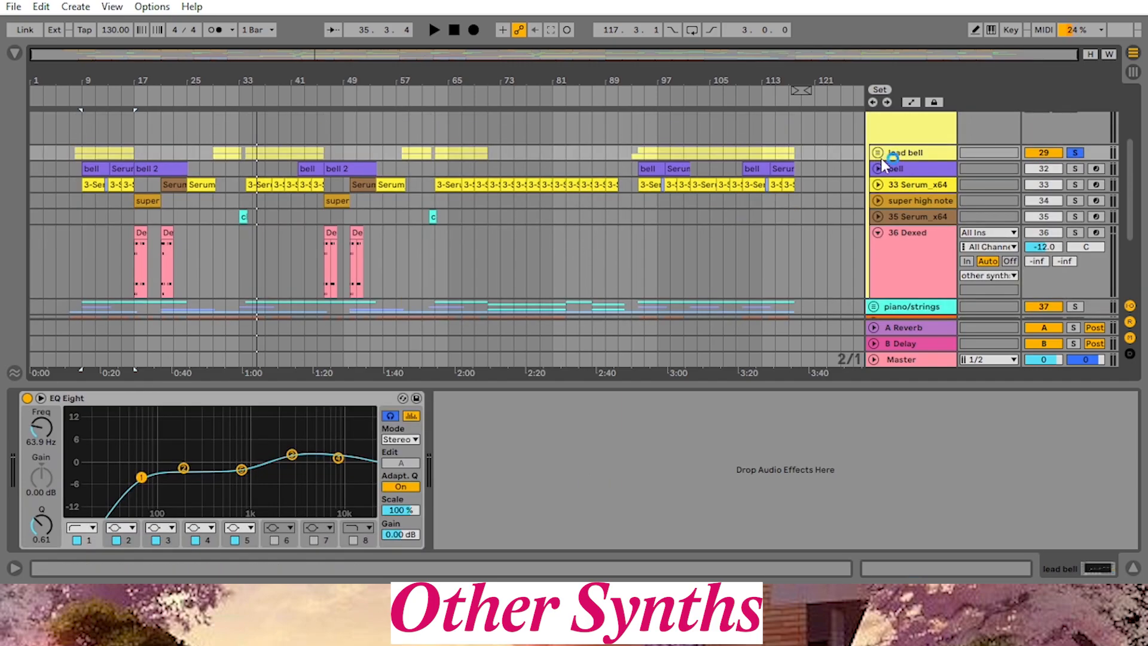
Expand and solo the bell track, play its first clips from around bar 9, and stop playback
{"action": "left_click", "coordinate": [877, 169]}
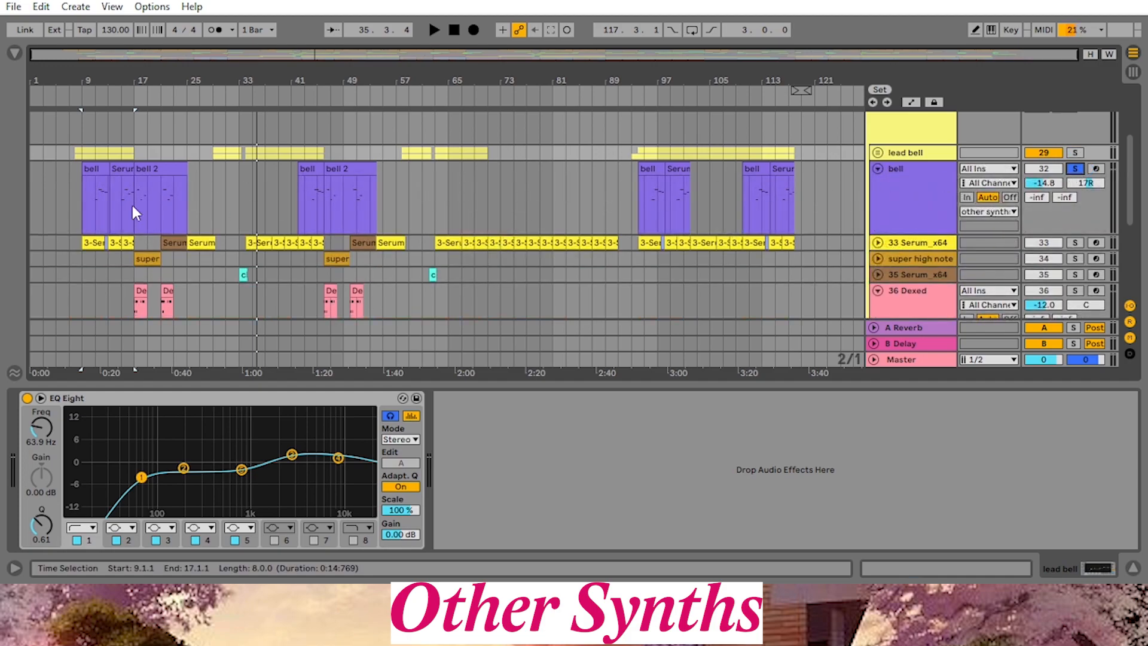
{"action": "left_click", "coordinate": [86, 92]}
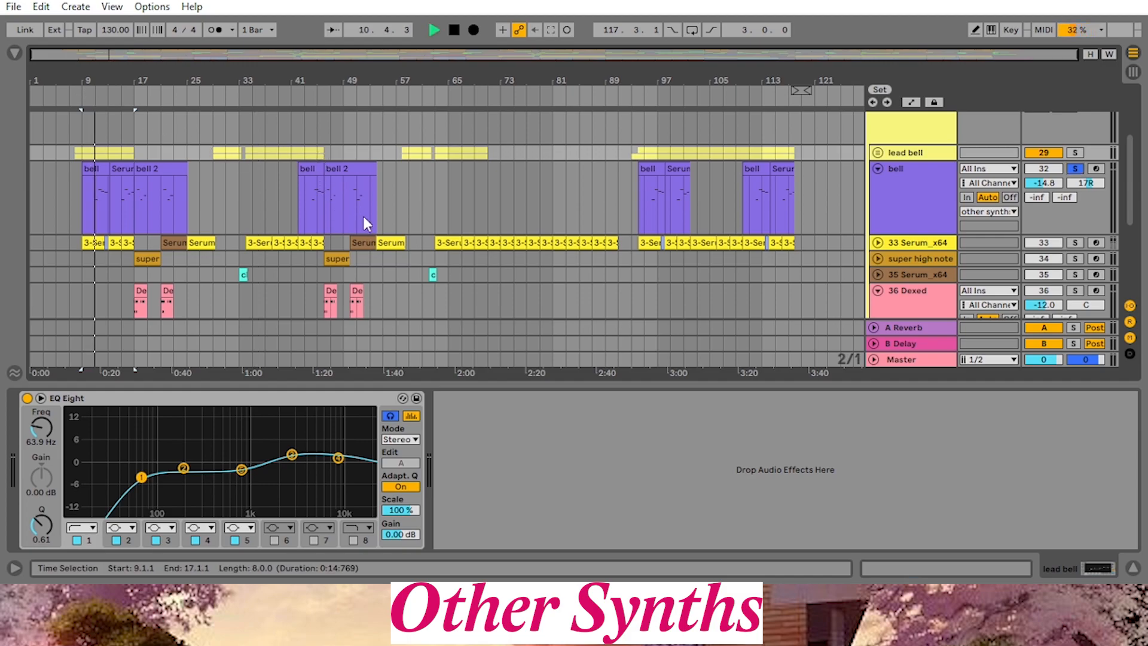
{"action": "left_click", "coordinate": [454, 31]}
Solo the lead bell group in place of the bell track and play it from around bar 9
{"action": "scroll", "coordinate": [1097, 171], "scroll_direction": "down", "scroll_amount": 5}
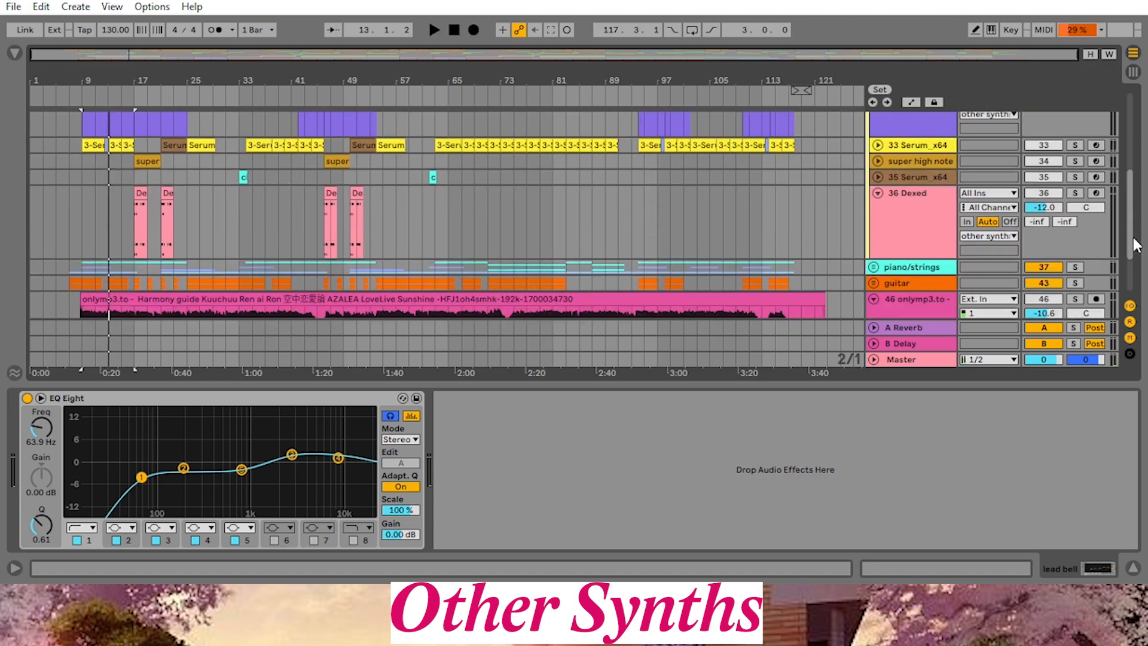
{"action": "left_click", "coordinate": [1077, 215]}
{"action": "left_click_drag", "start_coordinate": [1131, 234], "coordinate": [1131, 148]}
{"action": "key", "text": "space"}
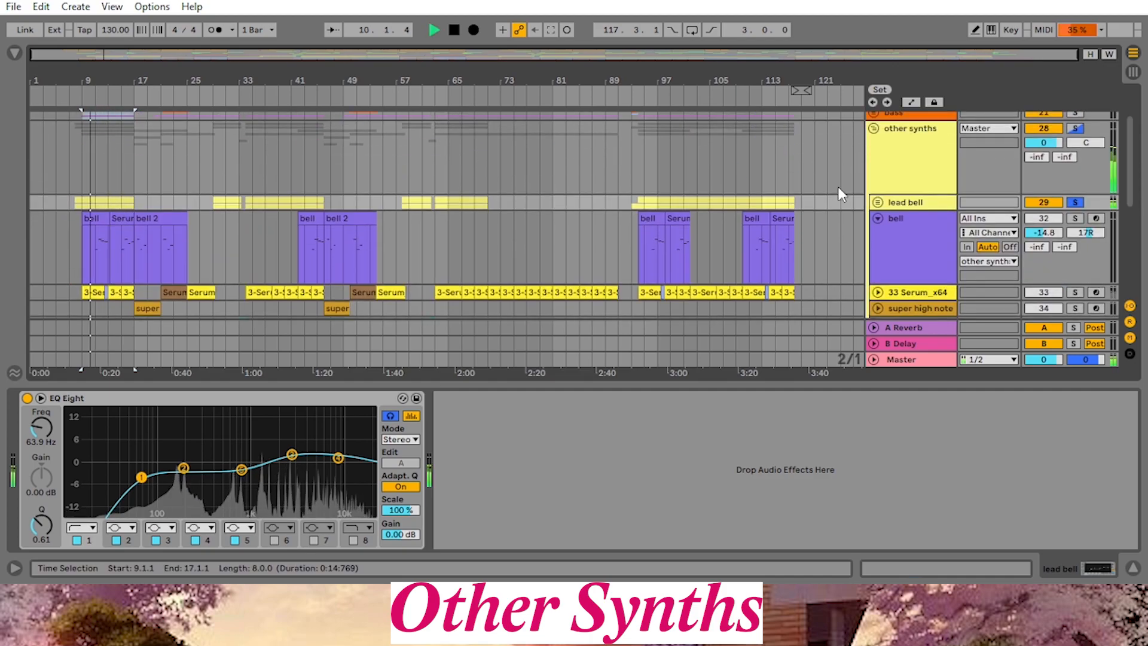
Expand the lead bell group, follow the clips of tracks 30 and 31 during playback, and stop playback
{"action": "left_click", "coordinate": [878, 202]}
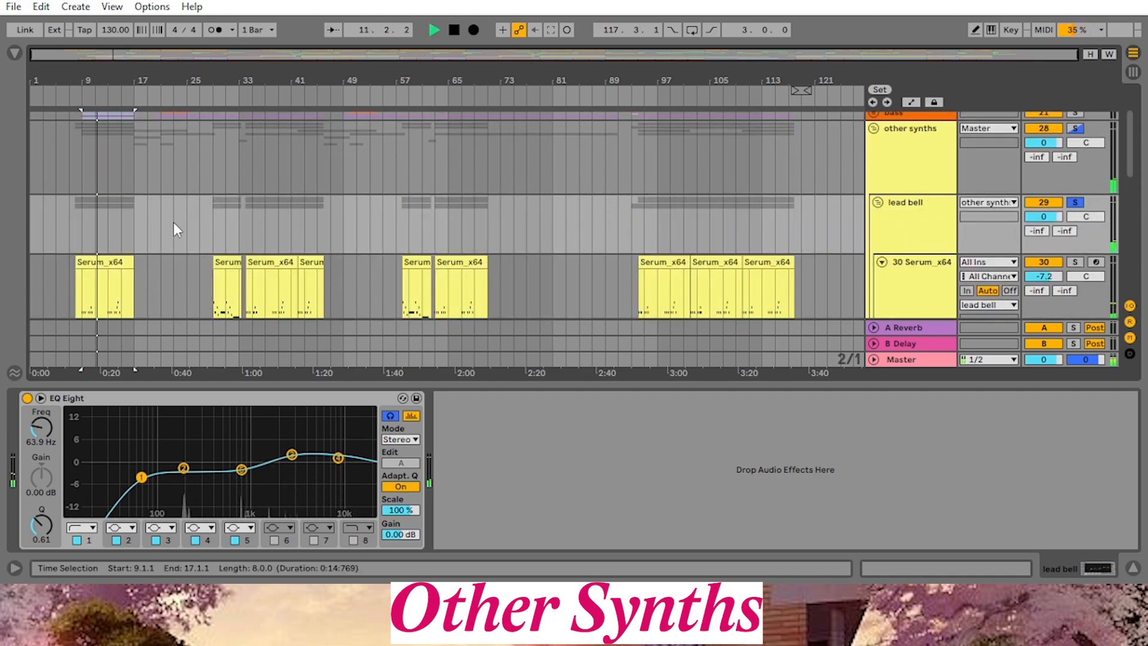
{"action": "scroll", "coordinate": [173, 221], "scroll_direction": "down", "scroll_amount": 1}
{"action": "scroll", "coordinate": [192, 233], "scroll_direction": "down", "scroll_amount": 1}
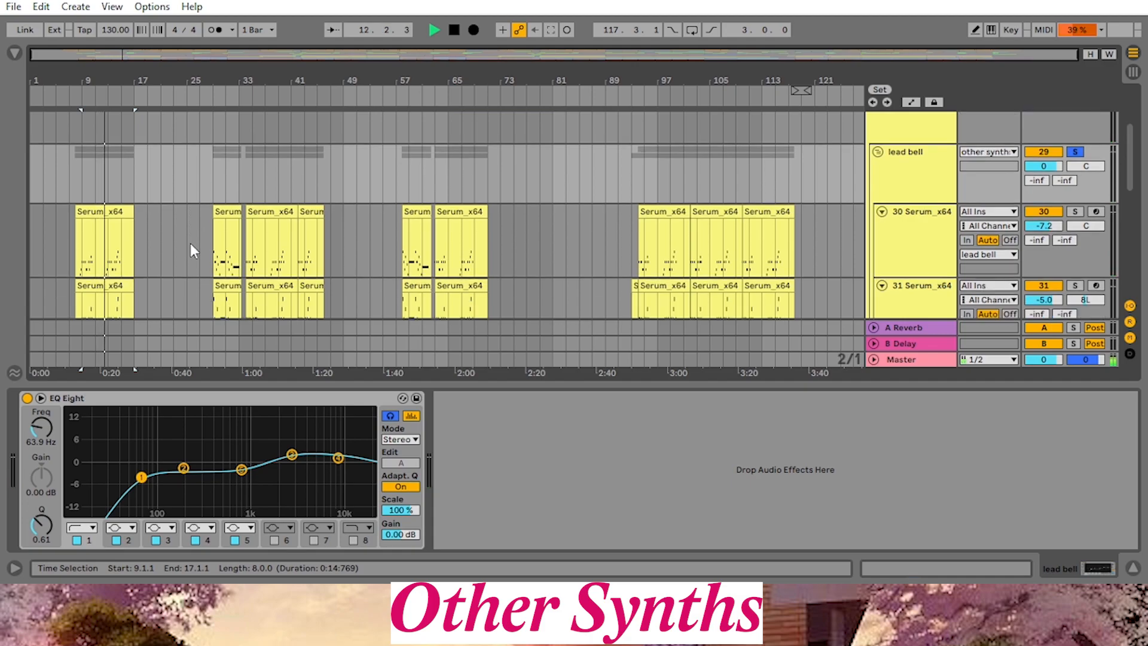
{"action": "scroll", "coordinate": [304, 195], "scroll_direction": "down", "scroll_amount": 1}
{"action": "scroll", "coordinate": [303, 195], "scroll_direction": "down", "scroll_amount": 1}
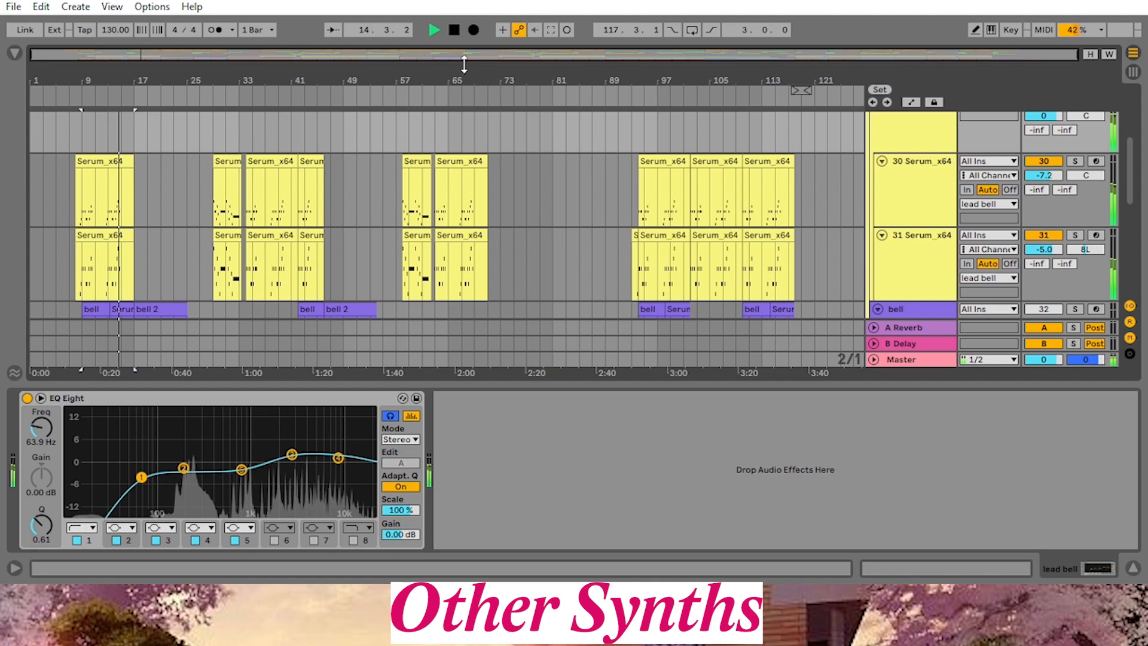
{"action": "left_click", "coordinate": [456, 29]}
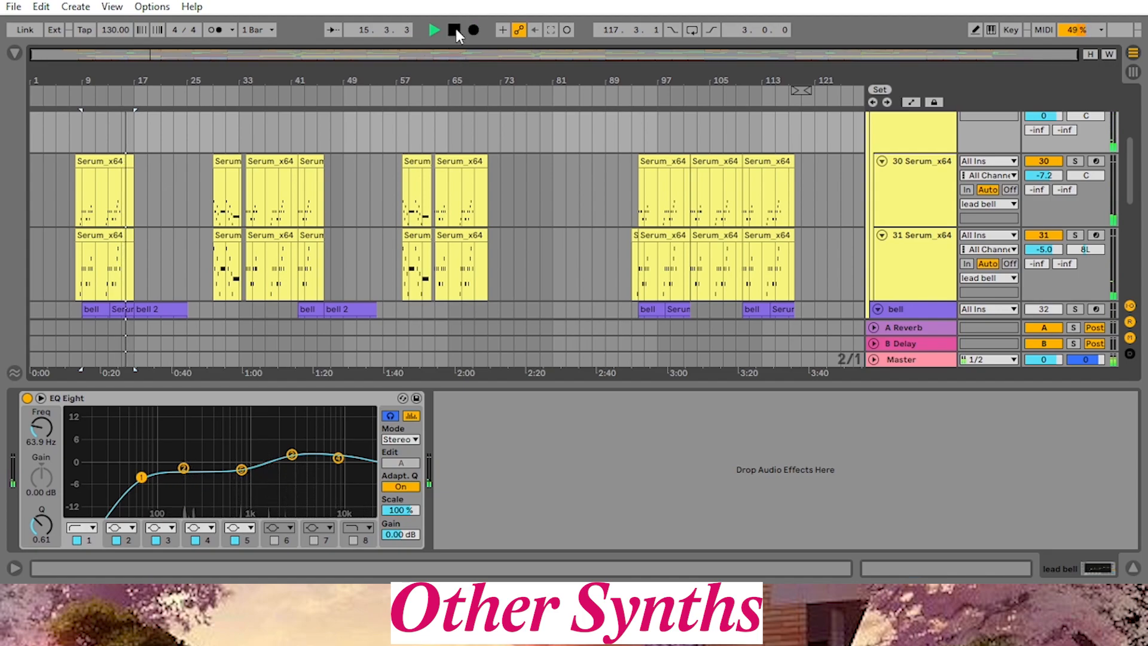
{"action": "left_click", "coordinate": [456, 28]}
Expand and solo the bell track below the lead bell layers, play it from around bar 9, and stop playback
{"action": "scroll", "coordinate": [340, 197], "scroll_direction": "down", "scroll_amount": 4}
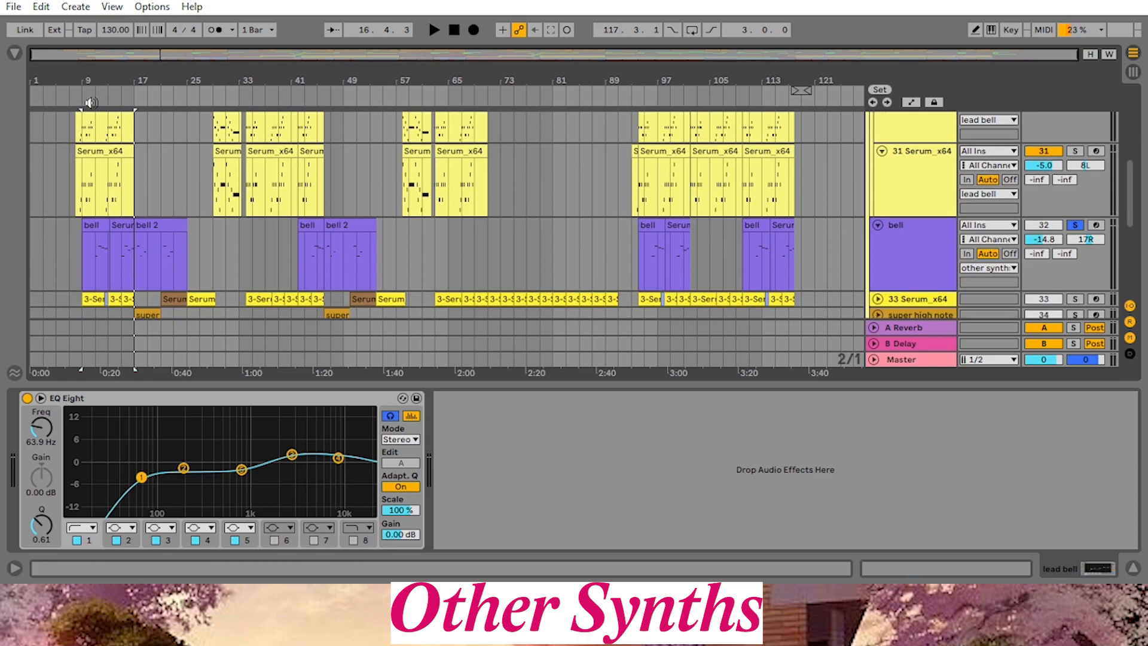
{"action": "left_click", "coordinate": [91, 103]}
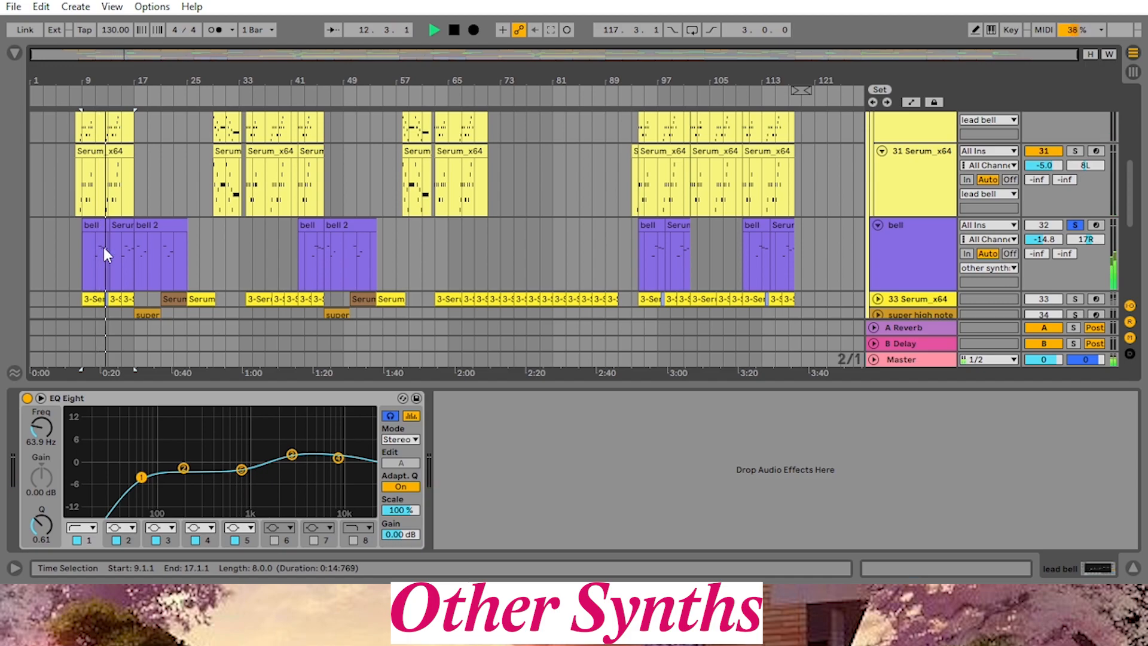
{"action": "left_click", "coordinate": [454, 29]}
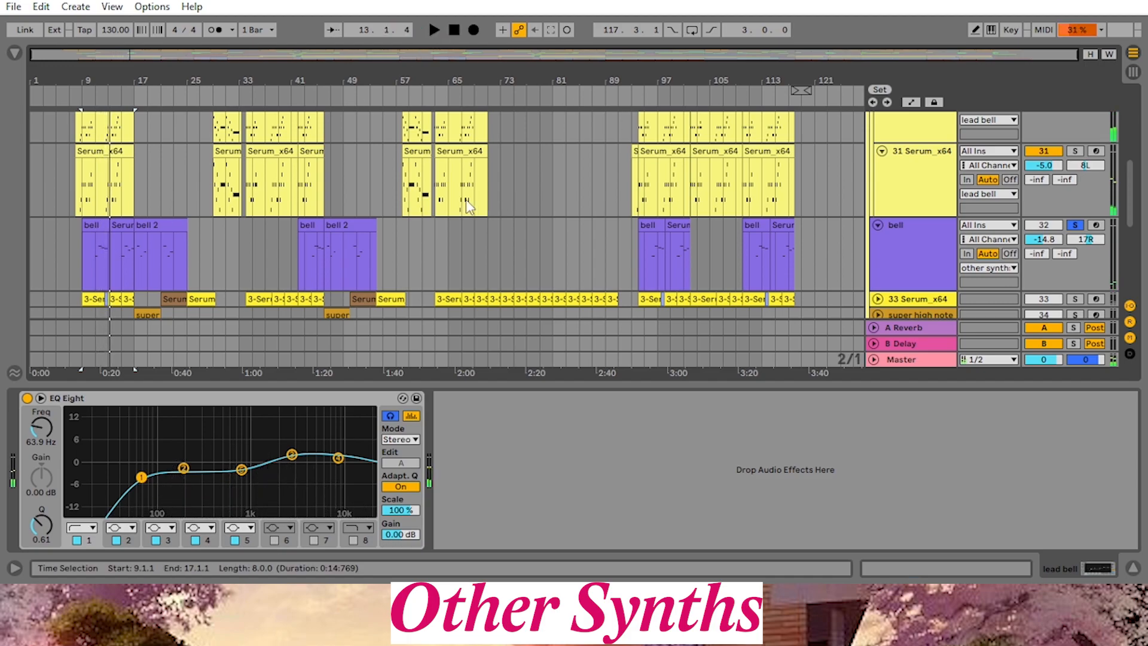
Play the soloed bell track's second section from around bar 44 and stop playback
{"action": "left_click", "coordinate": [319, 101]}
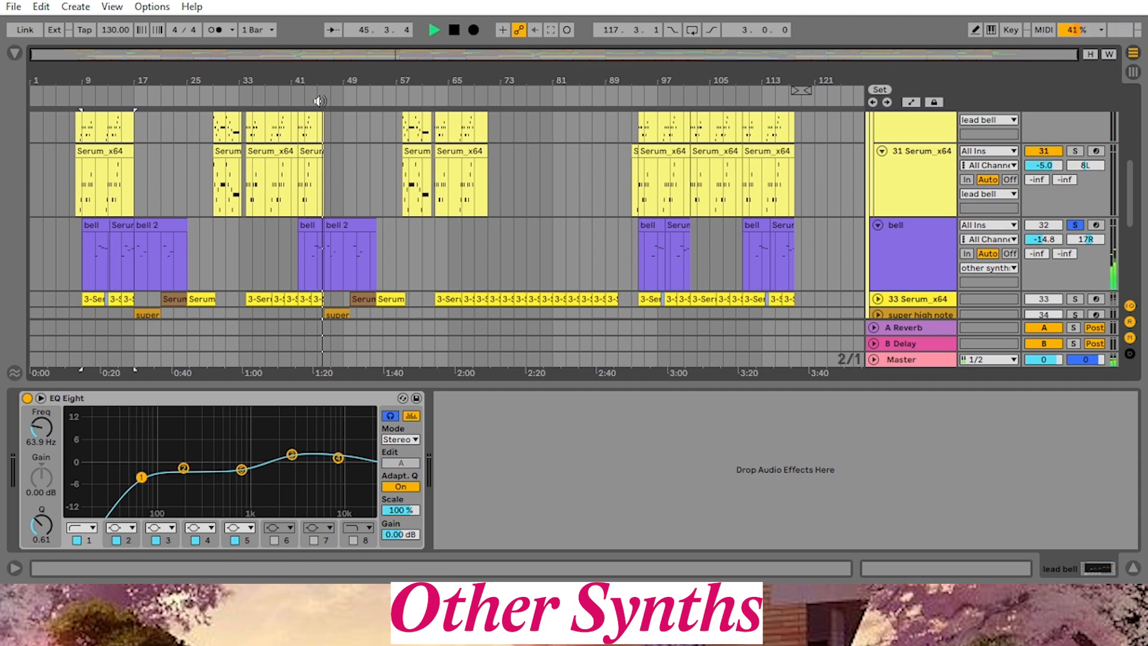
{"action": "left_click", "coordinate": [312, 97]}
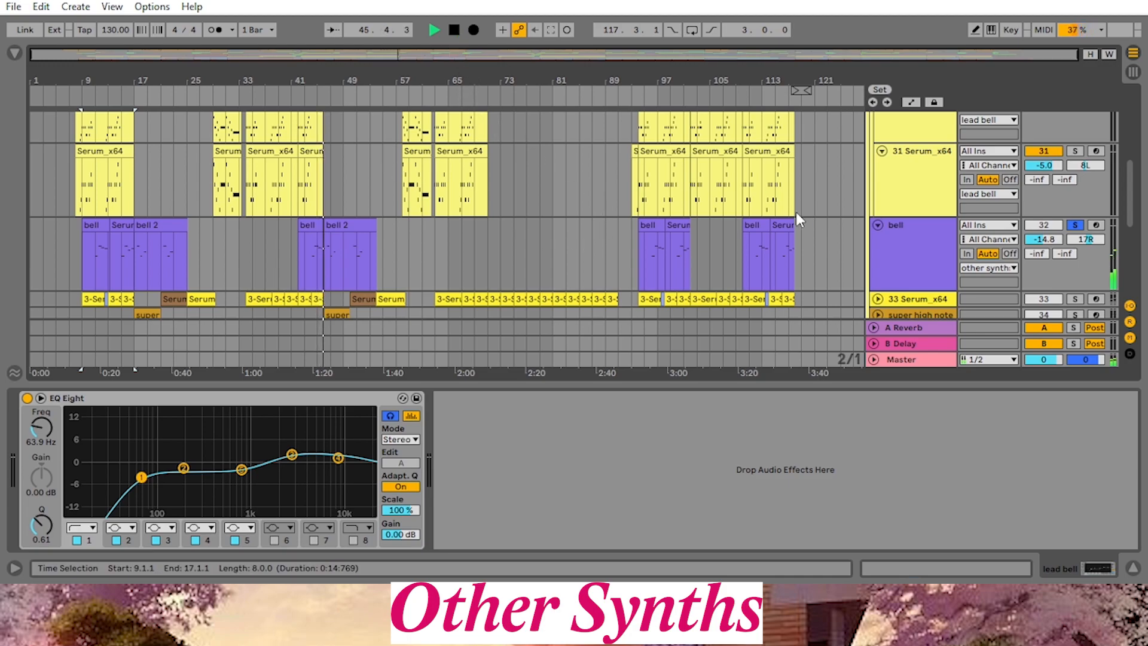
{"action": "left_click", "coordinate": [453, 30]}
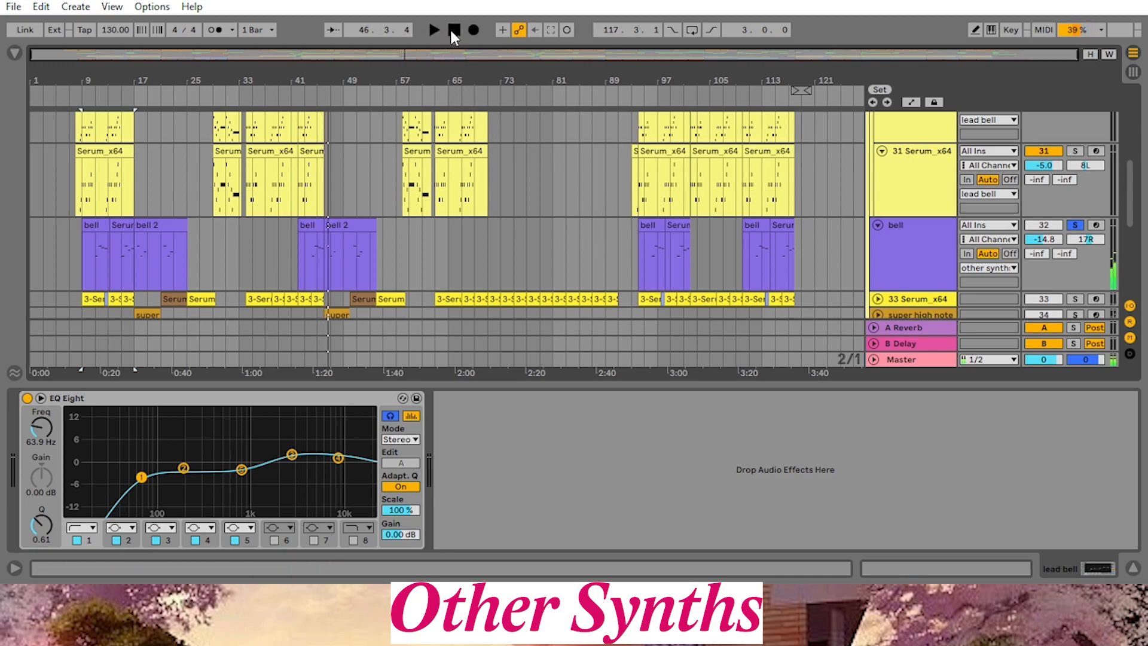
Collapse the lead bell group, keeping the bell track below it expanded
{"action": "left_click", "coordinate": [1075, 225]}
{"action": "scroll", "coordinate": [755, 239], "scroll_direction": "down", "scroll_amount": 1}
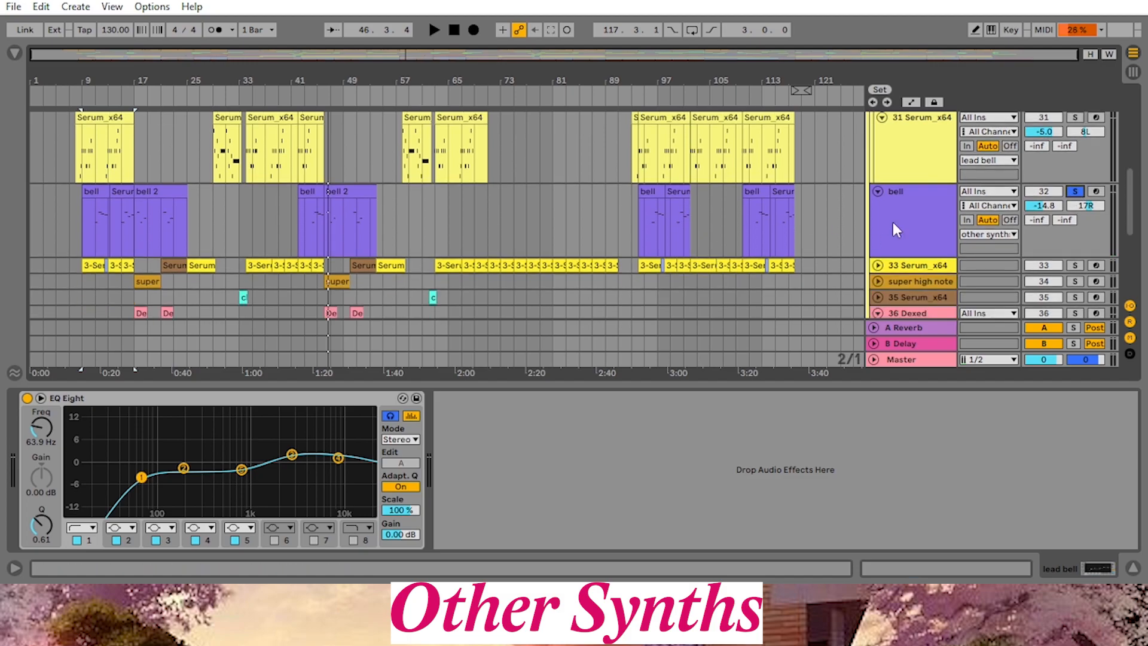
{"action": "scroll", "coordinate": [870, 231], "scroll_direction": "up", "scroll_amount": 5}
{"action": "left_click", "coordinate": [879, 168]}
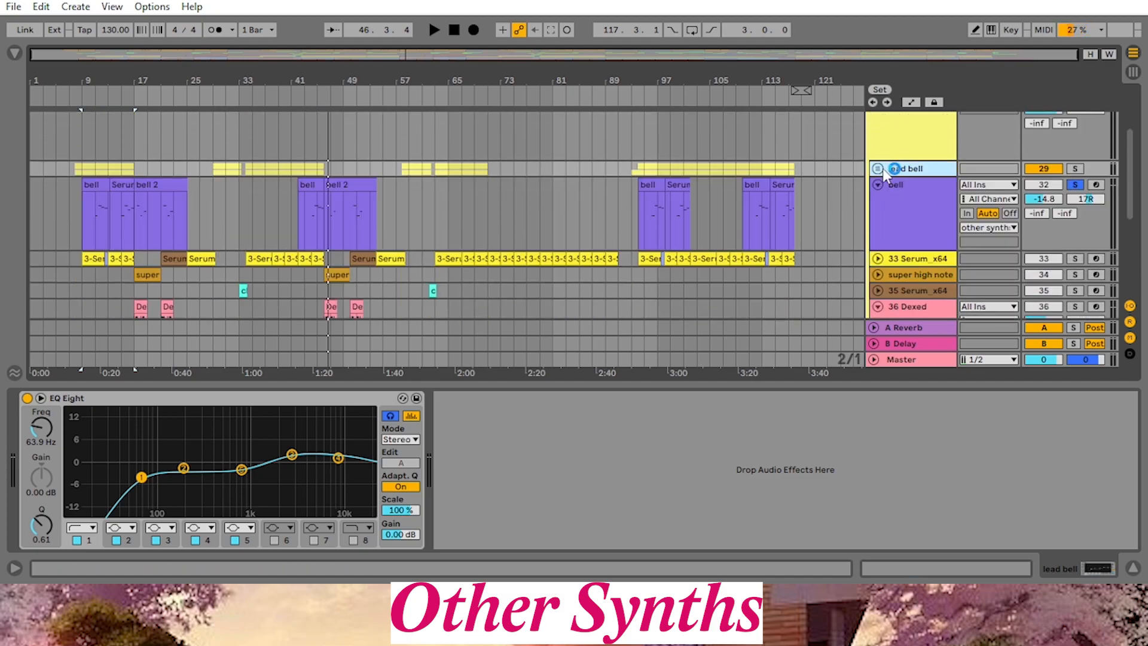
Open the bell track's Serum patch and check LFO 1 while playing from around bar 44
{"action": "left_click", "coordinate": [882, 190]}
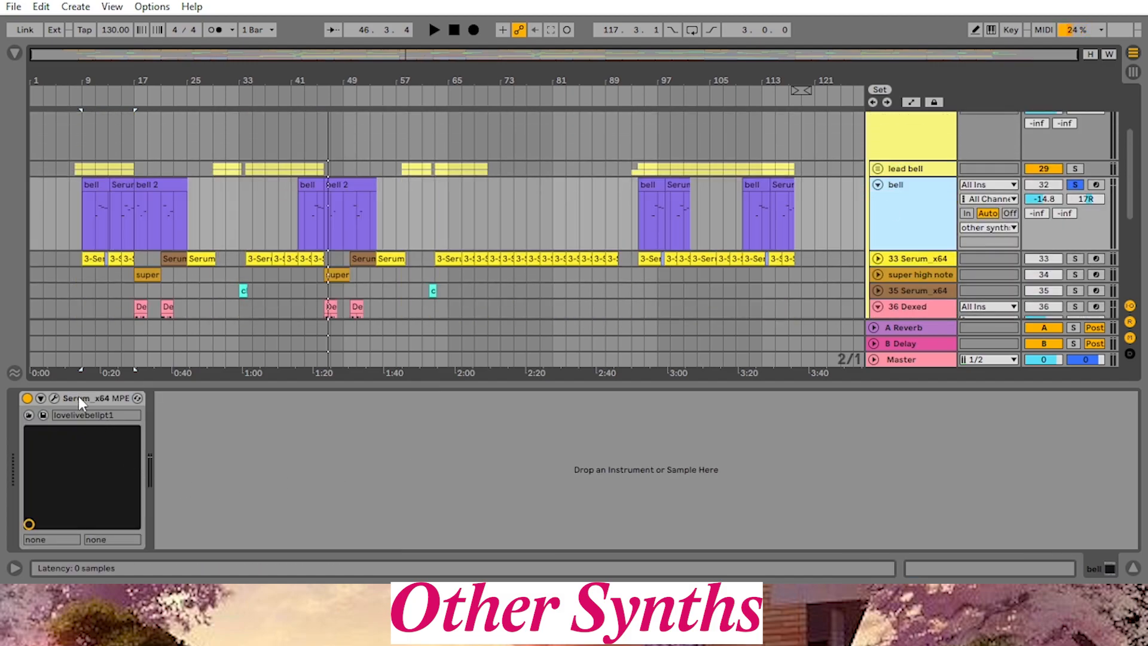
{"action": "left_click", "coordinate": [53, 397]}
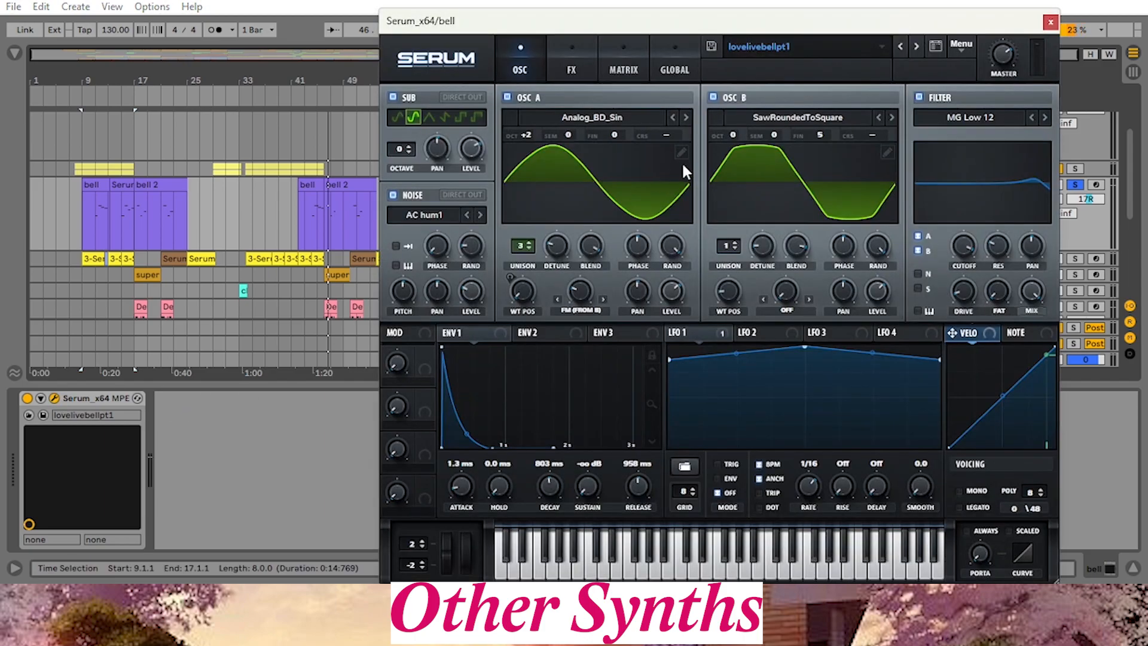
{"action": "left_click", "coordinate": [716, 332]}
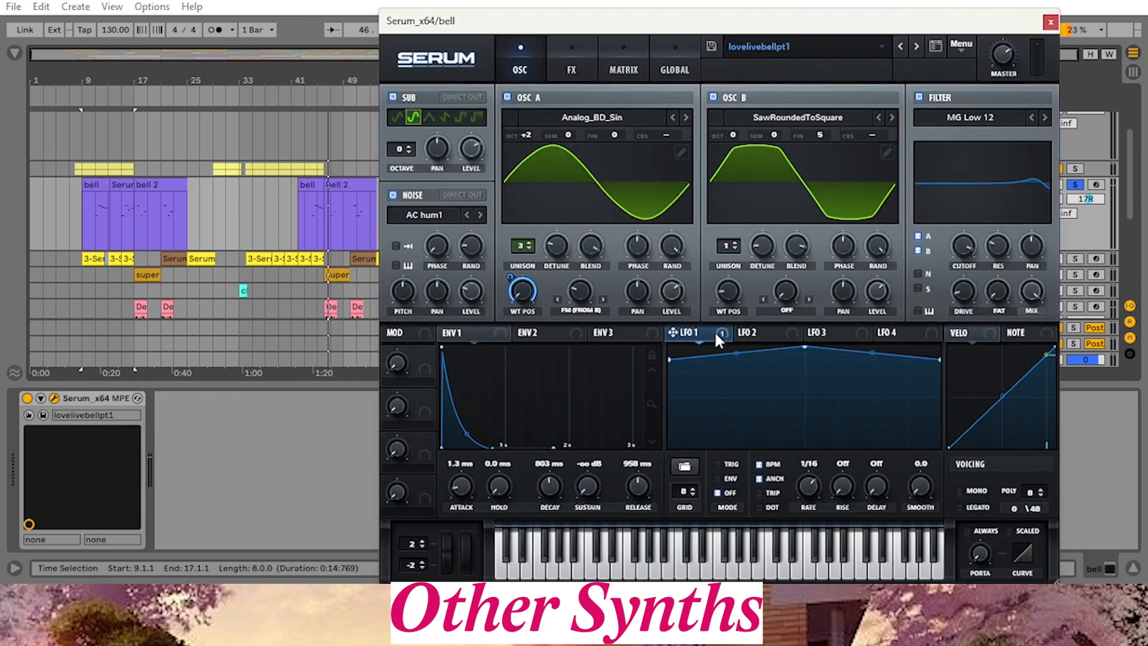
{"action": "left_click", "coordinate": [320, 96]}
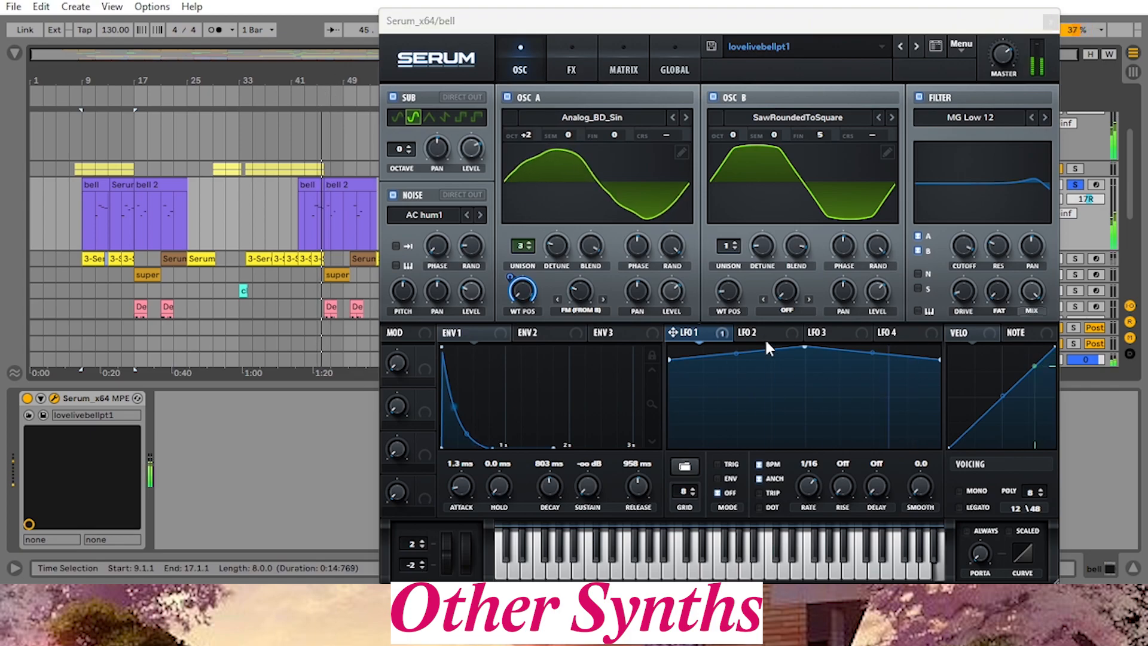
Examine the FX page of the bell's Serum patch and close the plugin window
{"action": "left_click_drag", "start_coordinate": [489, 30], "coordinate": [478, 70]}
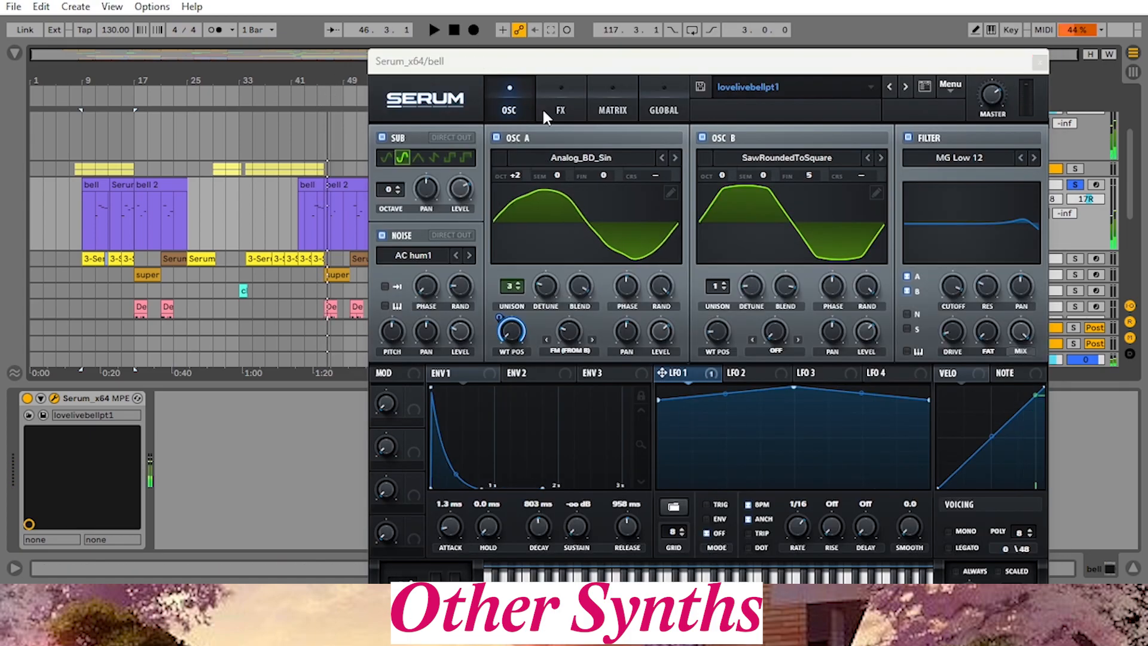
{"action": "left_click", "coordinate": [541, 108]}
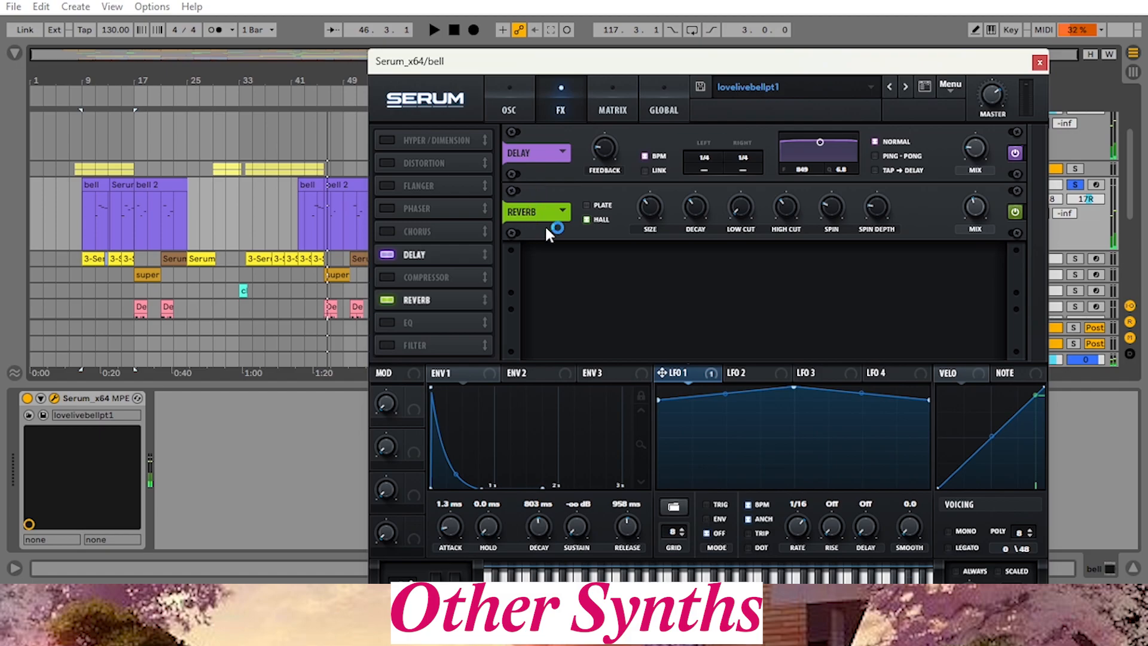
{"action": "left_click", "coordinate": [1040, 62]}
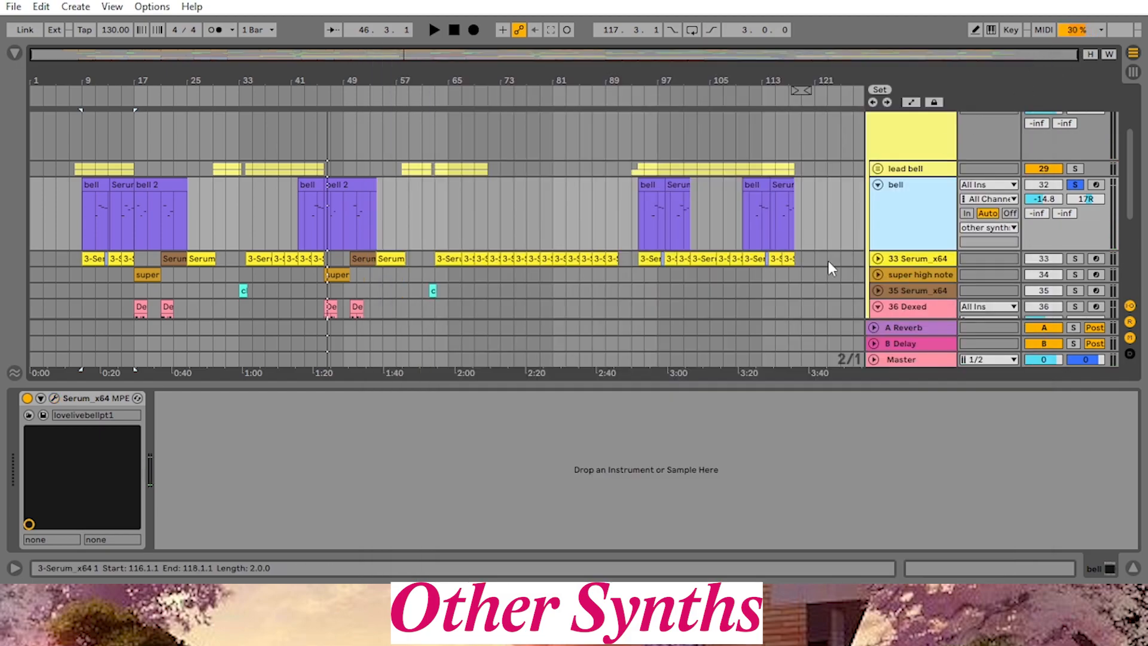
Collapse the bell track, expand and solo track 33, and play it from around bar 9 before stopping playback
{"action": "left_click", "coordinate": [877, 185]}
{"action": "left_click", "coordinate": [878, 200]}
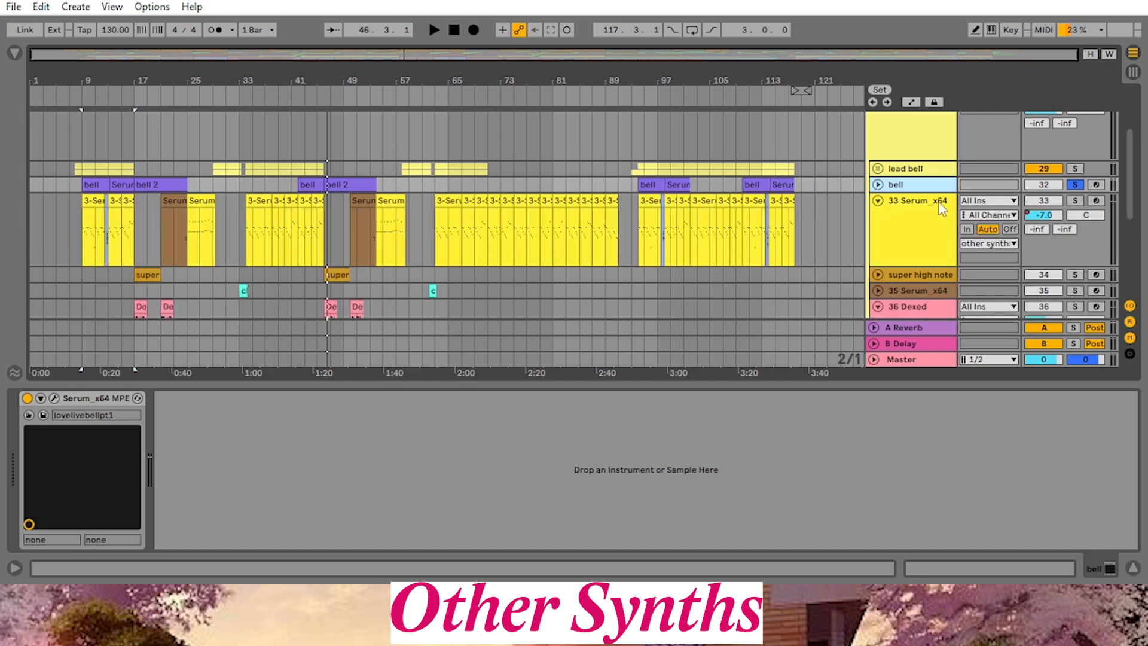
{"action": "left_click", "coordinate": [1076, 201]}
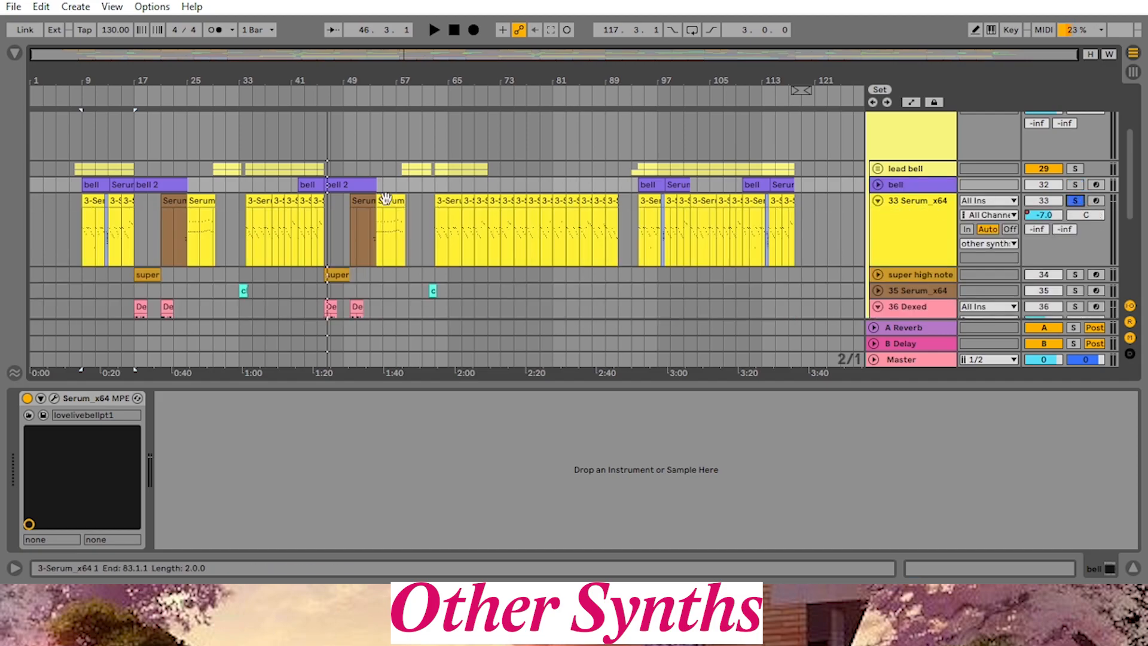
{"action": "left_click_drag", "start_coordinate": [88, 77], "coordinate": [97, 87]}
{"action": "left_click", "coordinate": [93, 91]}
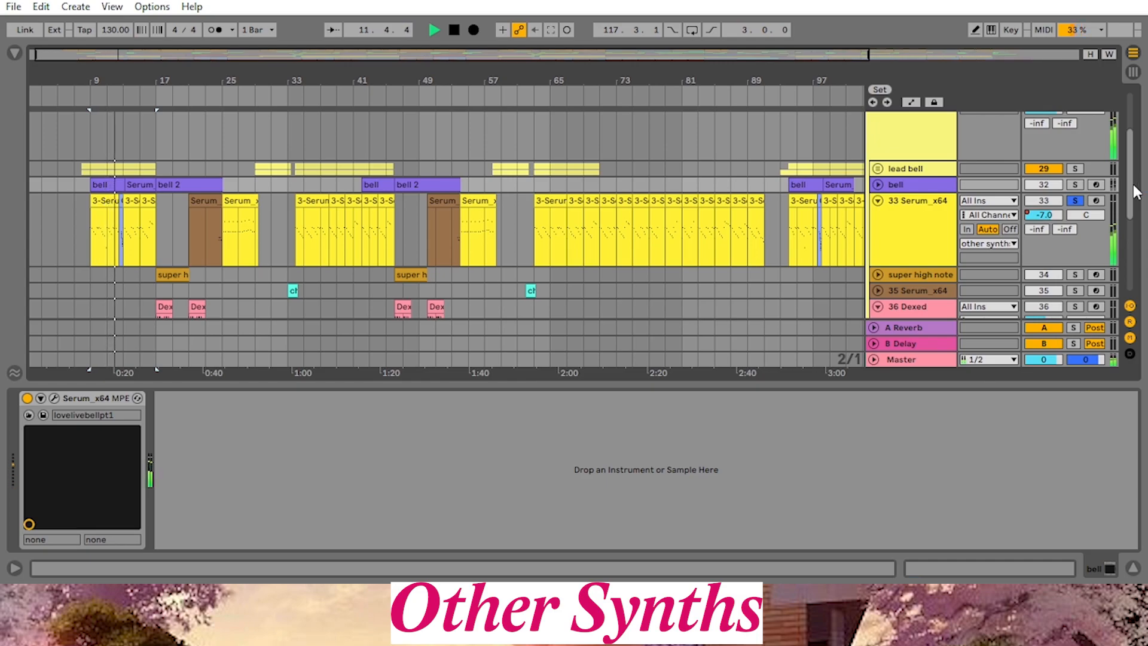
{"action": "mouse_move", "coordinate": [1136, 191]}
{"action": "left_mouse_down"}
{"action": "mouse_move", "coordinate": [1136, 248]}
{"action": "mouse_move", "coordinate": [1129, 147]}
{"action": "mouse_move", "coordinate": [1135, 170]}
{"action": "left_mouse_up"}
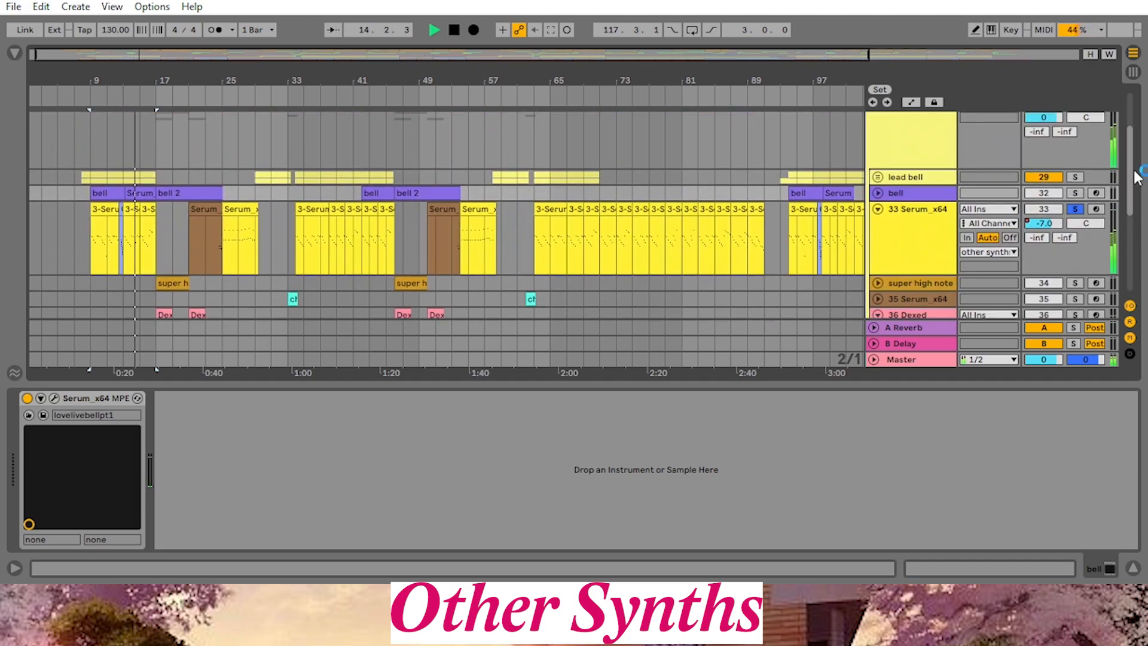
{"action": "left_click", "coordinate": [454, 30]}
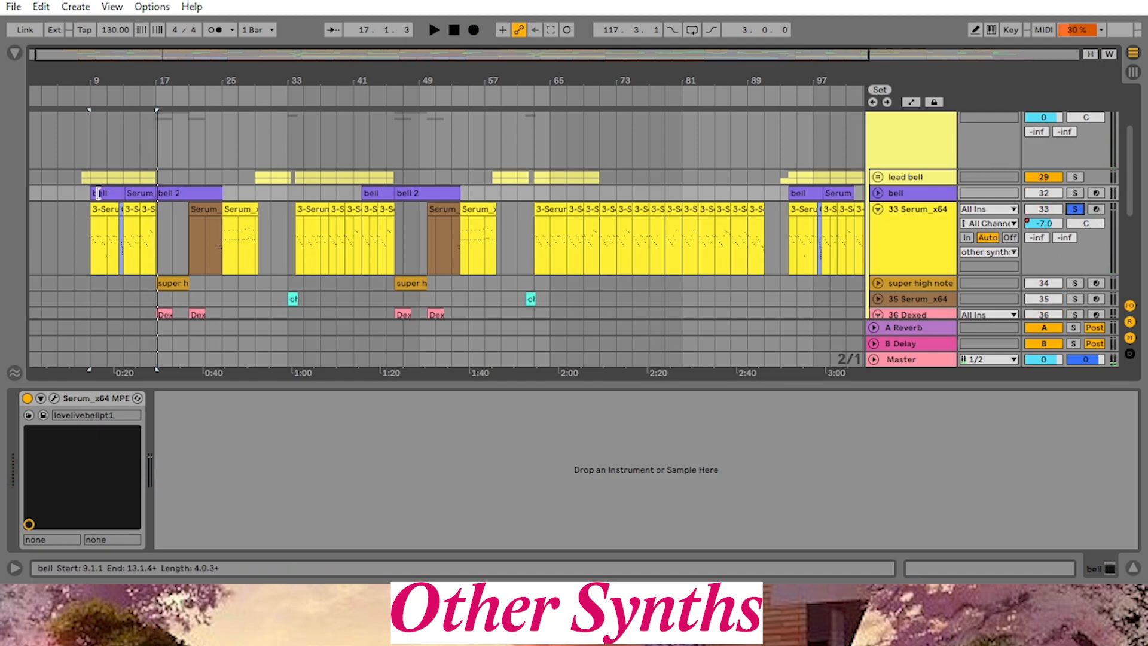
Play the soloed track 33 from around bar 24 through its Serum_x64 clip and stop playback
{"action": "left_click_drag", "start_coordinate": [224, 85], "coordinate": [302, 100]}
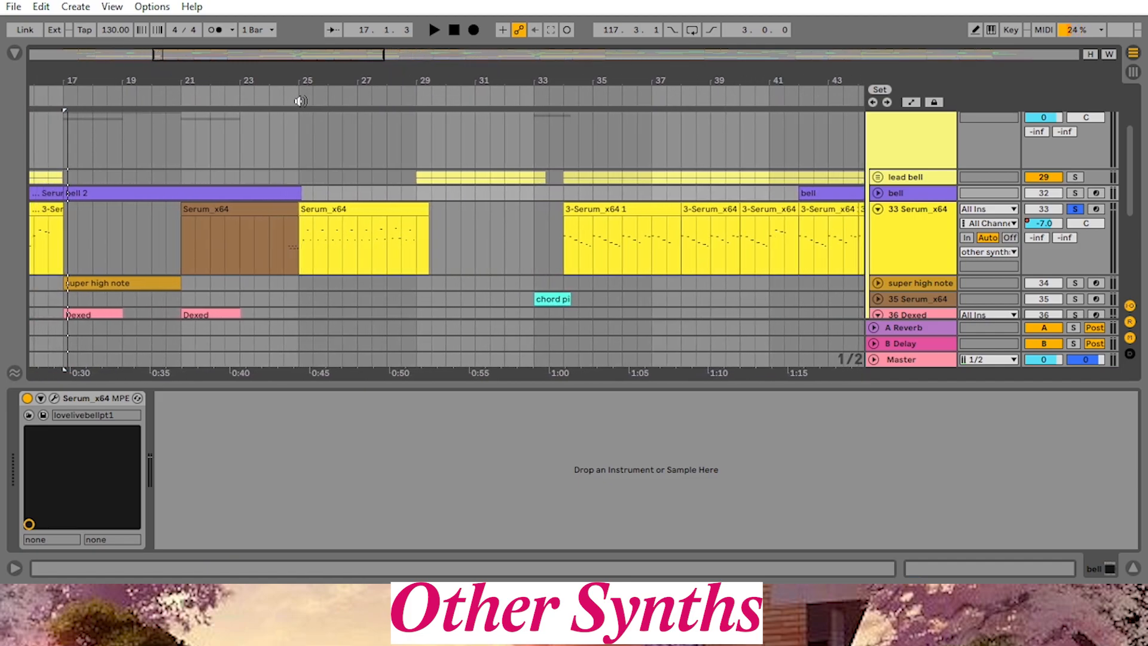
{"action": "left_click", "coordinate": [281, 95]}
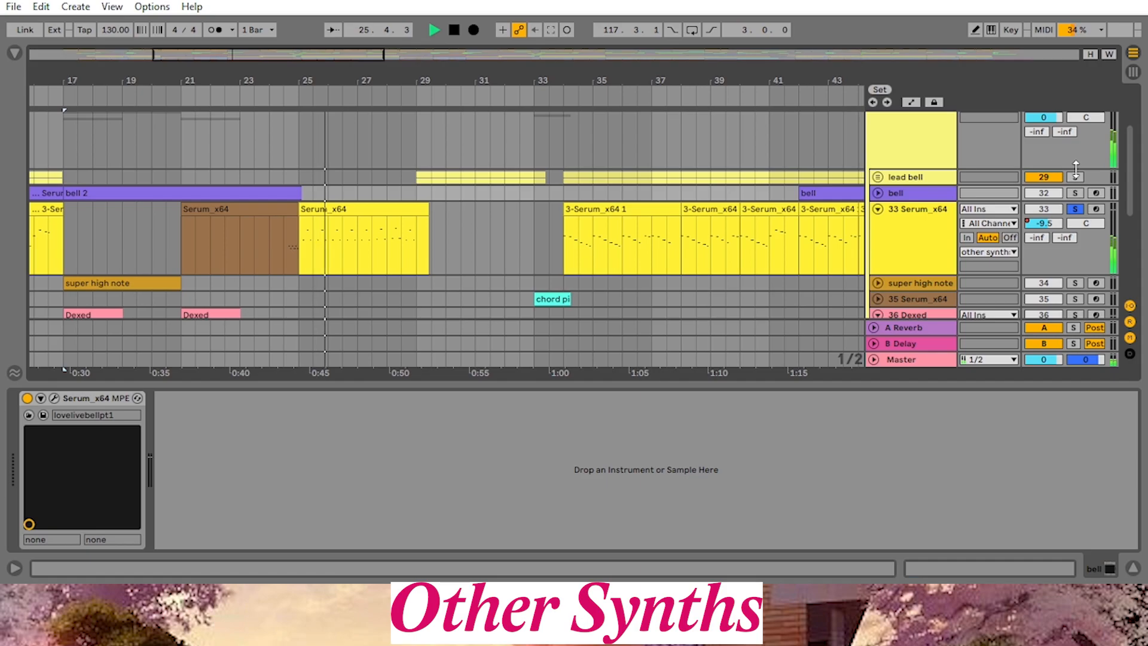
{"action": "scroll", "coordinate": [1135, 240], "scroll_direction": "down", "scroll_amount": 3}
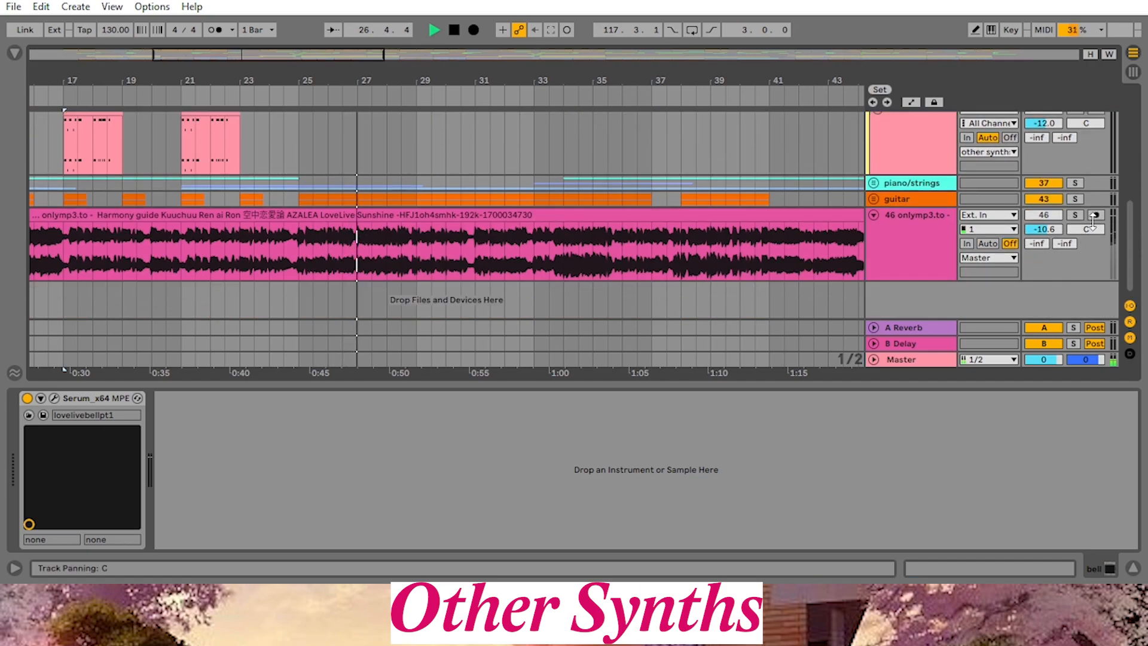
{"action": "scroll", "coordinate": [1132, 241], "scroll_direction": "up", "scroll_amount": 10}
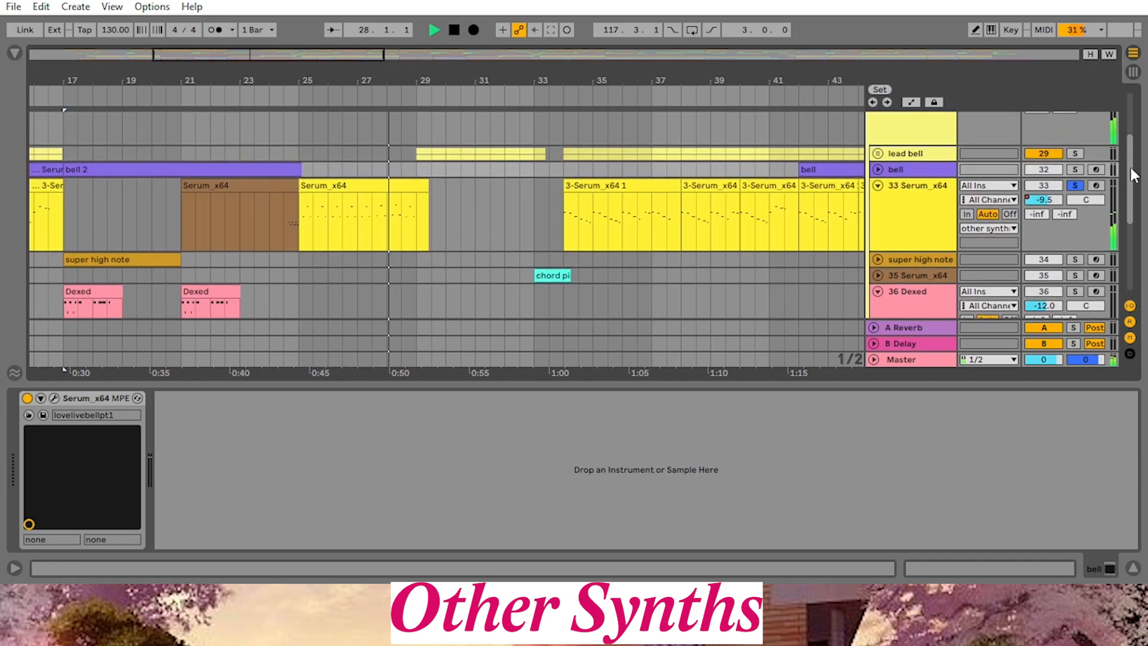
{"action": "scroll", "coordinate": [618, 113], "scroll_direction": "down", "scroll_amount": 1}
{"action": "left_click", "coordinate": [455, 31]}
Play track 33's long run of clips from around bar 63, and again from around bar 72
{"action": "left_click_drag", "start_coordinate": [480, 72], "coordinate": [380, 74]}
{"action": "scroll", "coordinate": [613, 153], "scroll_direction": "up", "scroll_amount": 2}
{"action": "scroll", "coordinate": [619, 162], "scroll_direction": "down", "scroll_amount": 1}
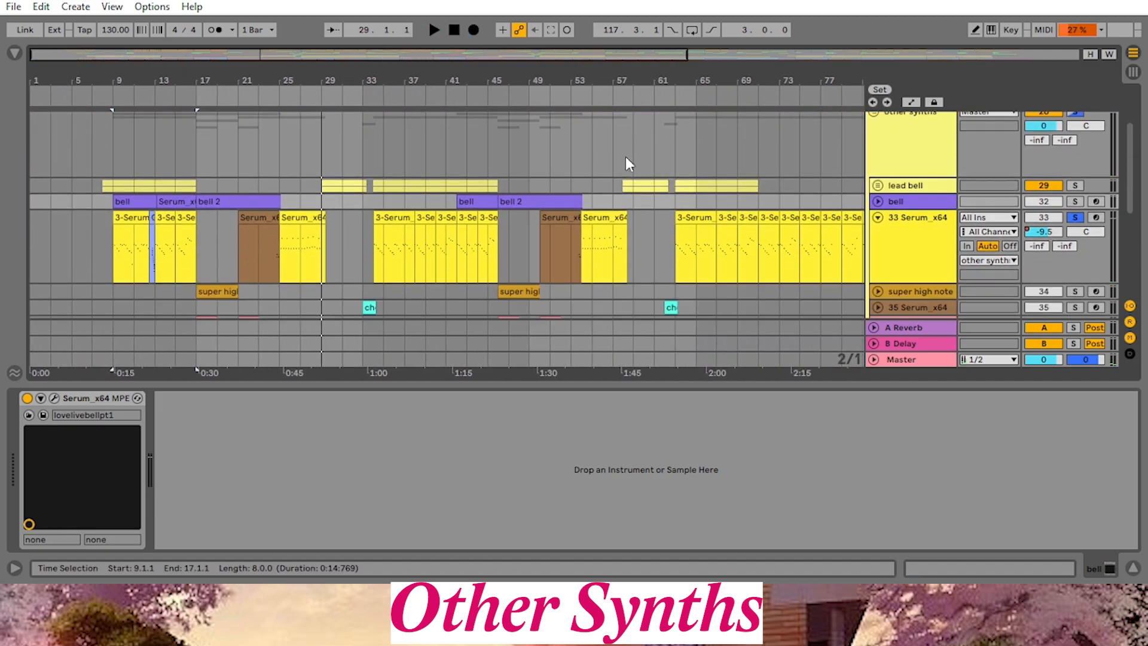
{"action": "left_click_drag", "start_coordinate": [618, 90], "coordinate": [553, 89]}
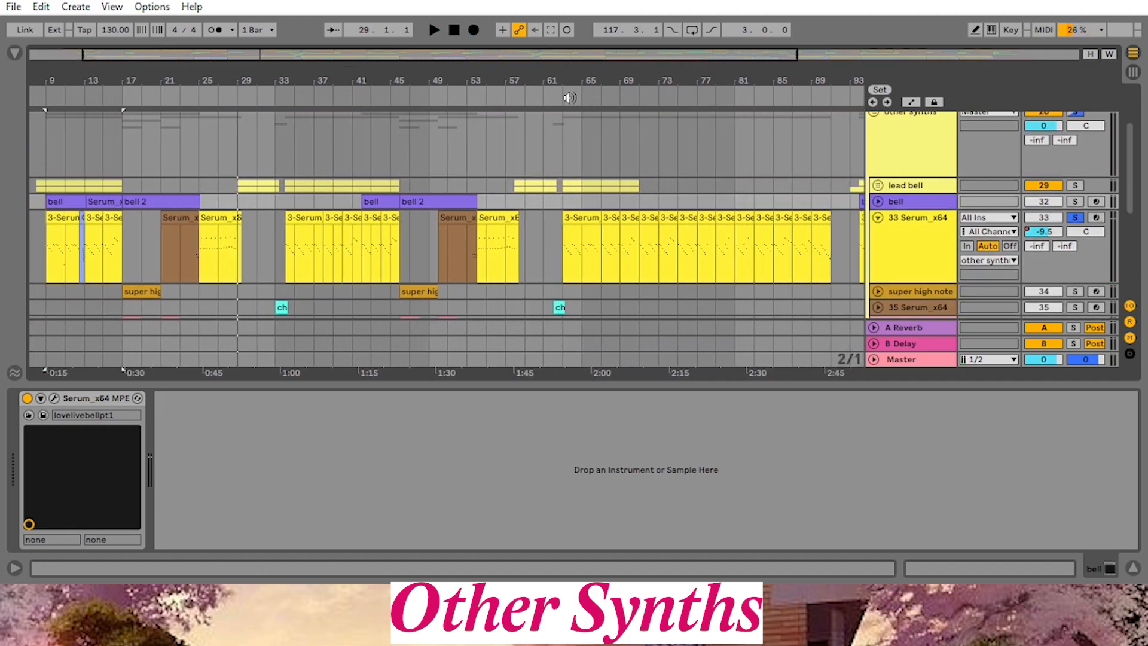
{"action": "left_click", "coordinate": [567, 95]}
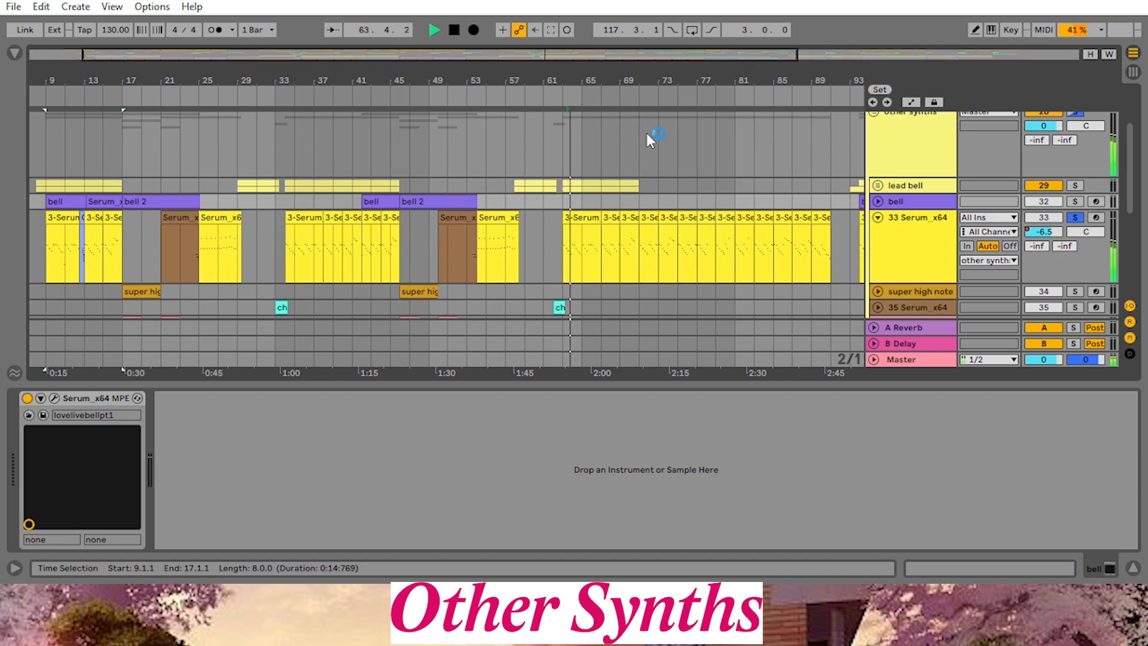
{"action": "left_click", "coordinate": [659, 101]}
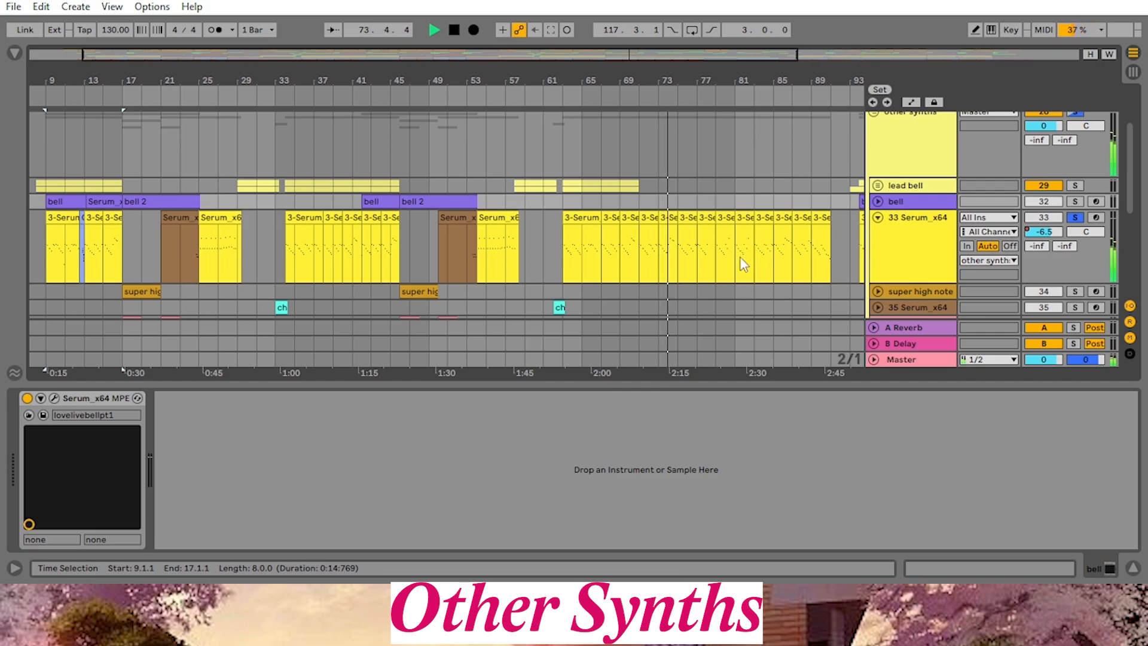
Play track 33's closing section from around bar 93 and stop playback
{"action": "left_click_drag", "start_coordinate": [774, 79], "coordinate": [677, 80]}
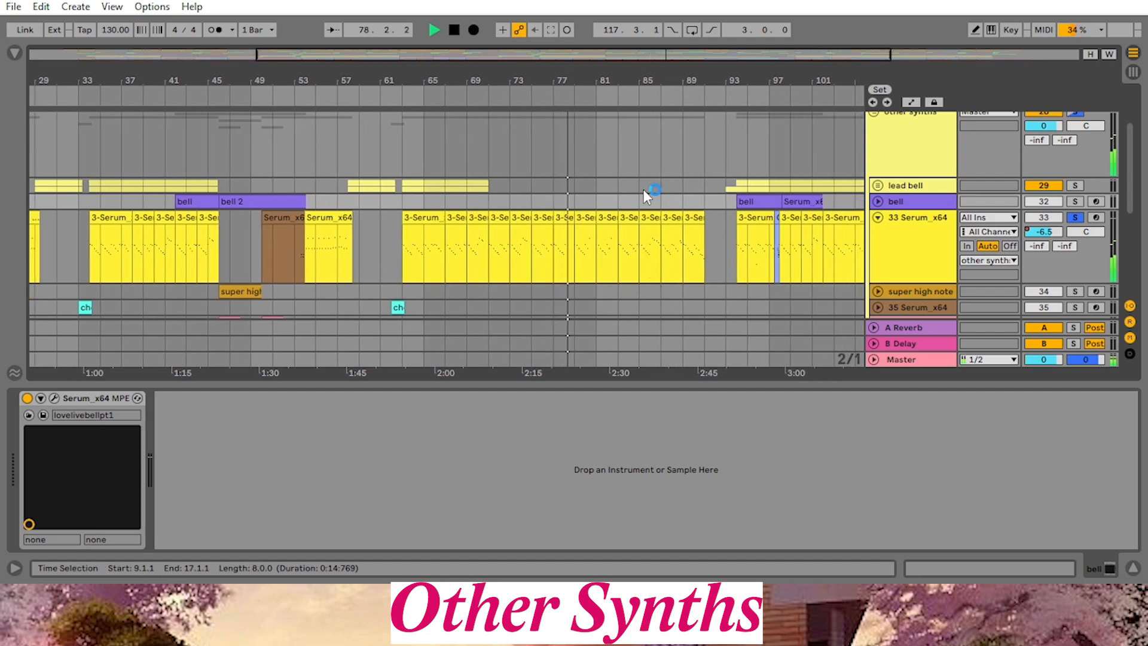
{"action": "left_click_drag", "start_coordinate": [736, 81], "coordinate": [700, 82]}
{"action": "left_click", "coordinate": [703, 94]}
{"action": "left_click", "coordinate": [455, 31]}
Collapse track 33 and expand the super high note track below it
{"action": "left_click_drag", "start_coordinate": [652, 80], "coordinate": [520, 75]}
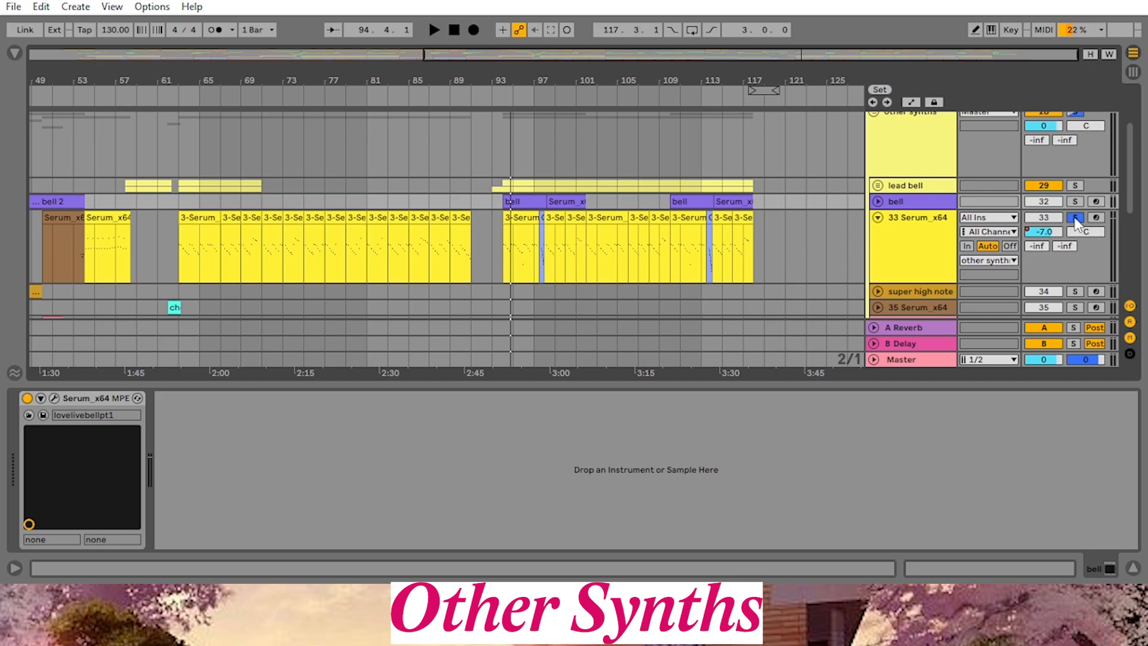
{"action": "scroll", "coordinate": [1046, 227], "scroll_direction": "down", "scroll_amount": 1}
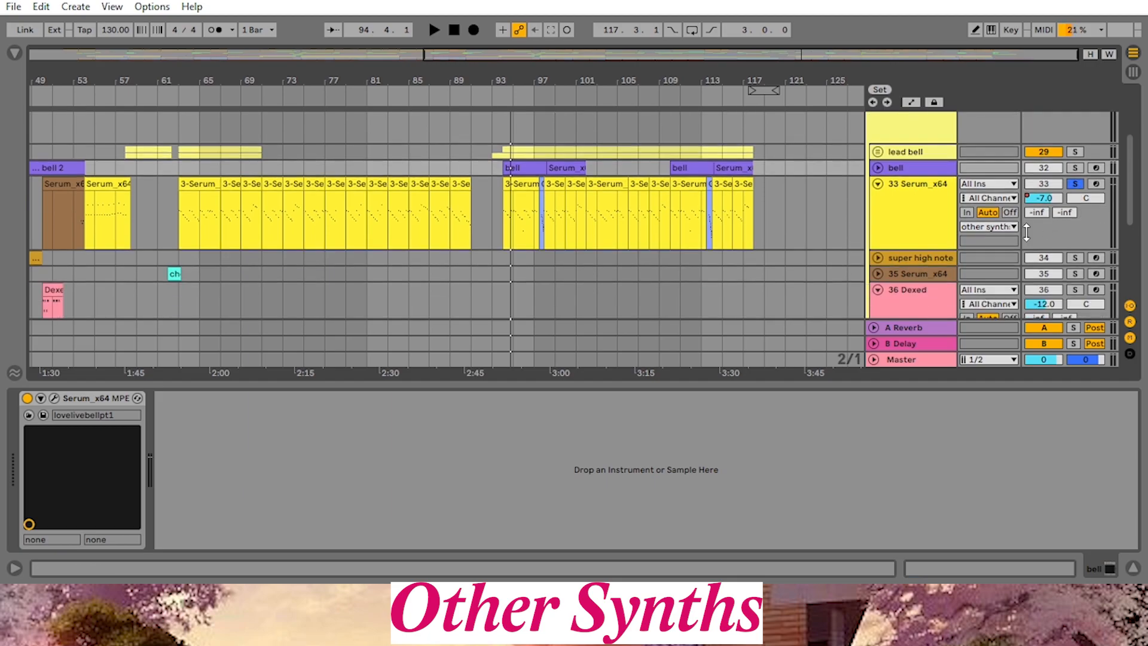
{"action": "left_click", "coordinate": [878, 184]}
{"action": "left_click", "coordinate": [878, 200]}
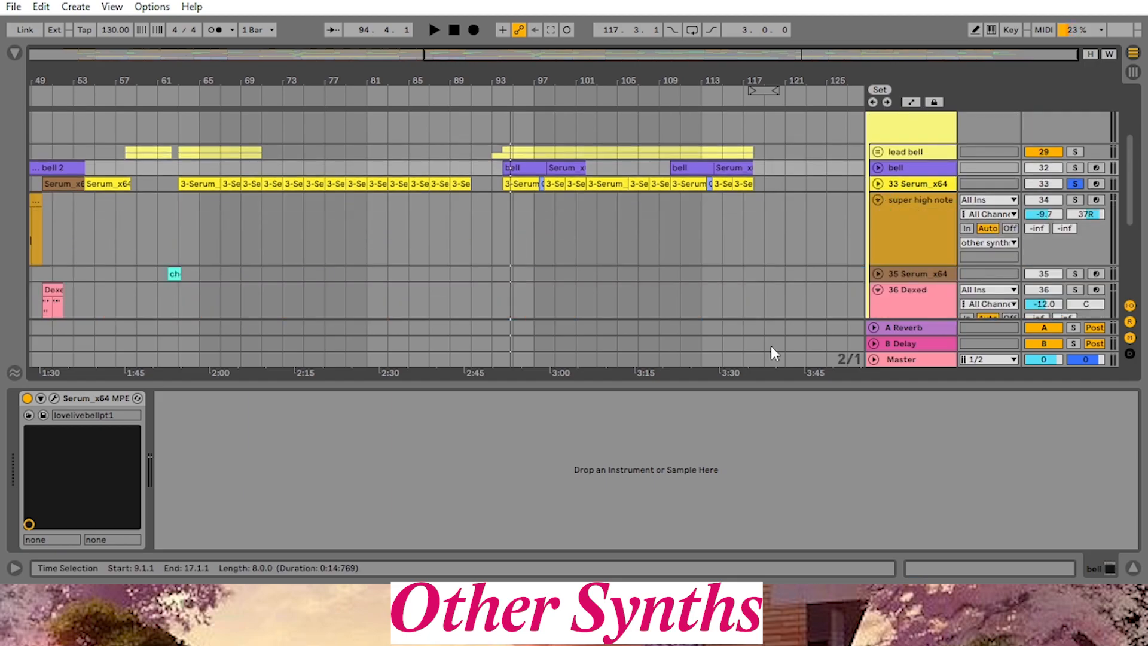
Solo the super high note track, play its clip from around bar 45, stop playback, and show its devices
{"action": "left_click_drag", "start_coordinate": [514, 83], "coordinate": [777, 89]}
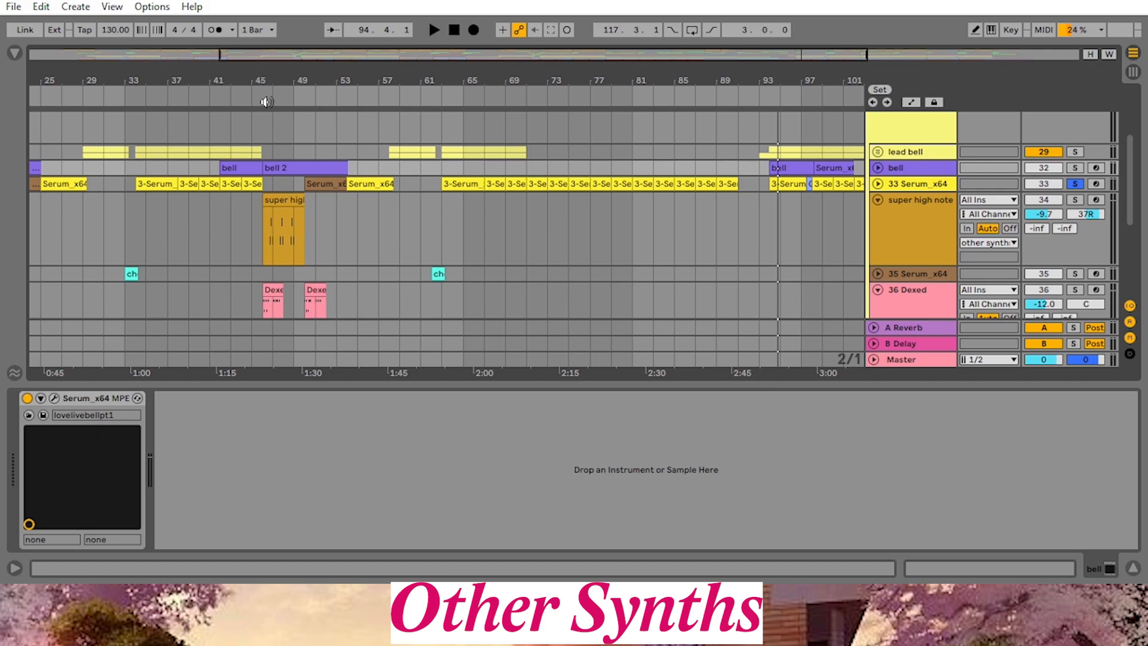
{"action": "left_click", "coordinate": [266, 101]}
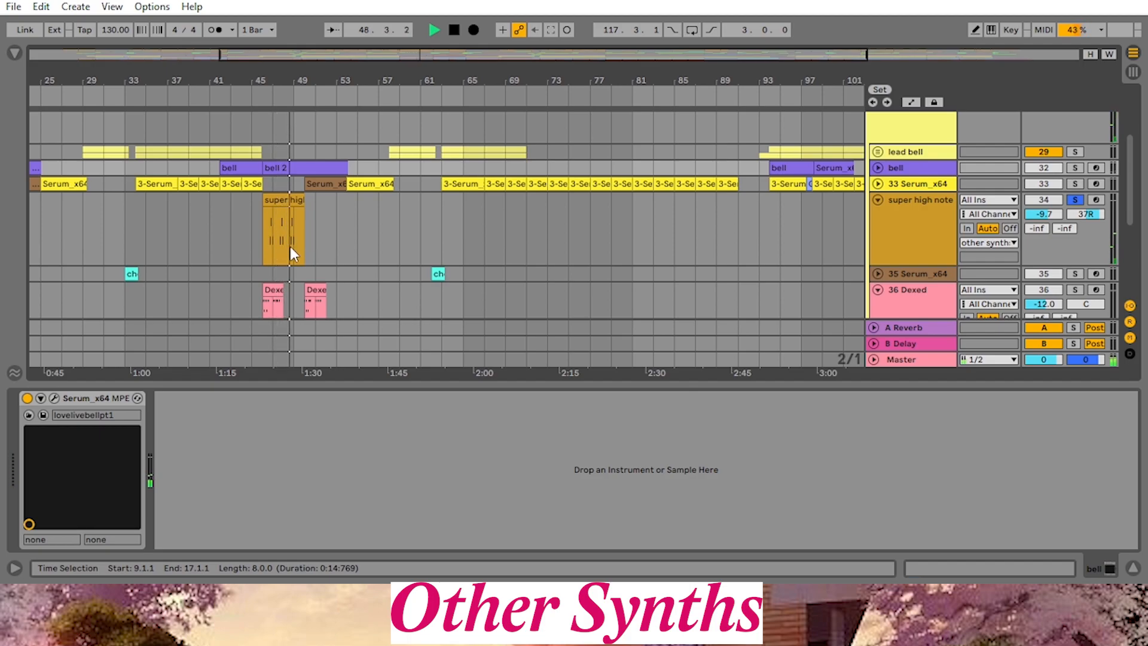
{"action": "left_click", "coordinate": [454, 29]}
{"action": "left_click", "coordinate": [934, 236]}
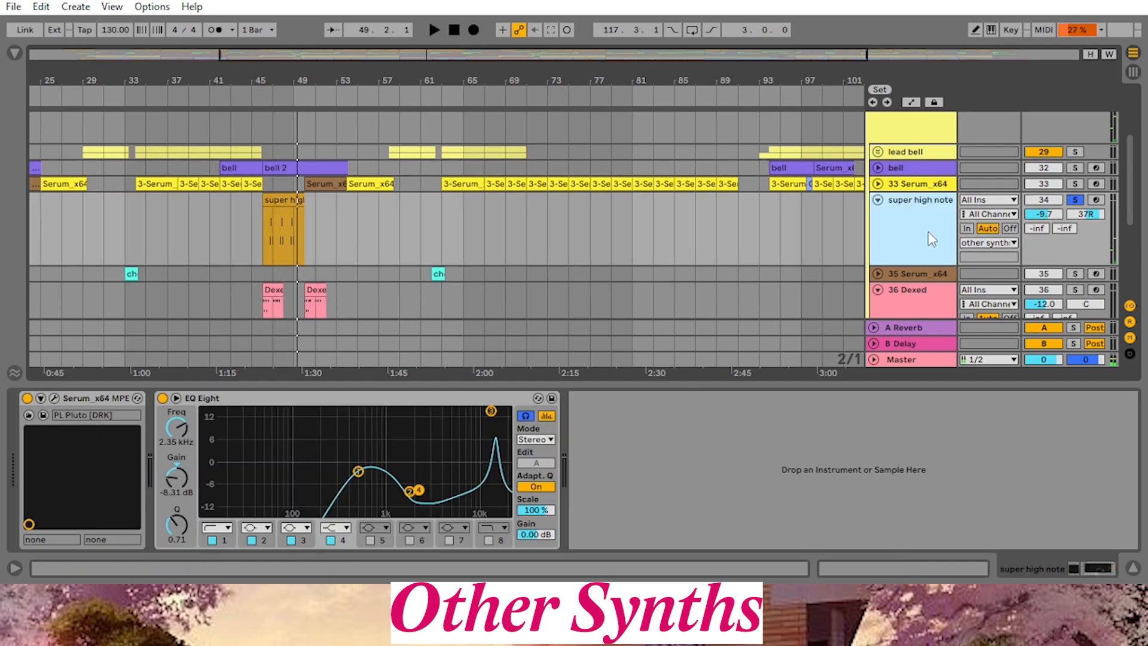
Open the super high note track's Serum patch on envelope 2 and play its clip from around bar 46
{"action": "left_click", "coordinate": [54, 399]}
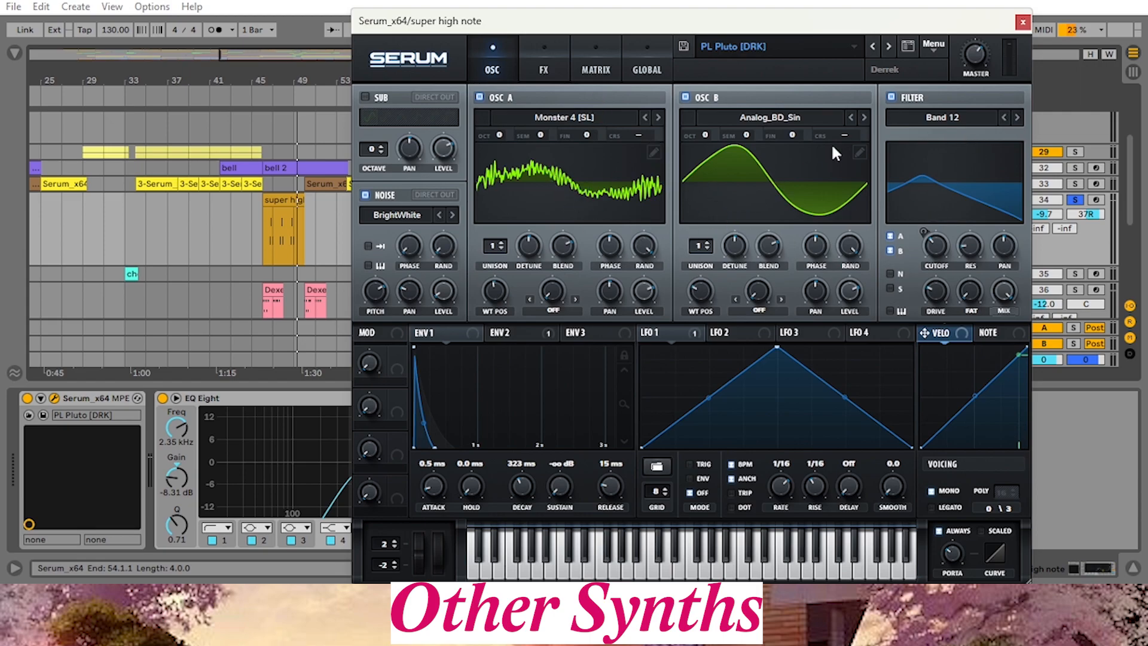
{"action": "left_click", "coordinate": [547, 335]}
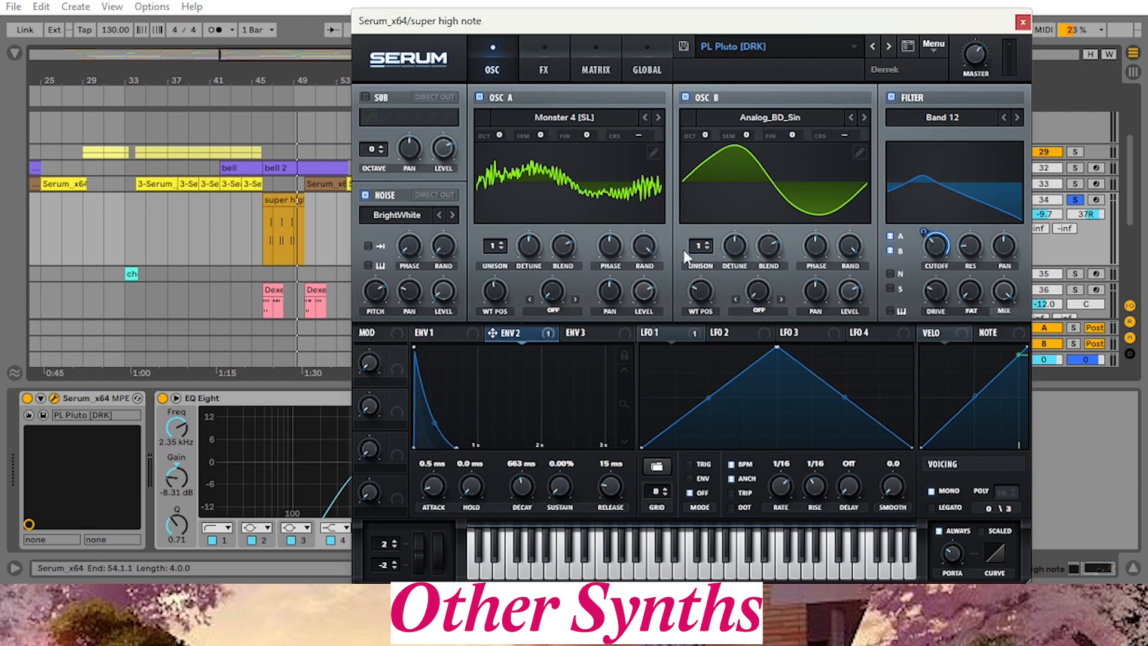
{"action": "left_click", "coordinate": [270, 88]}
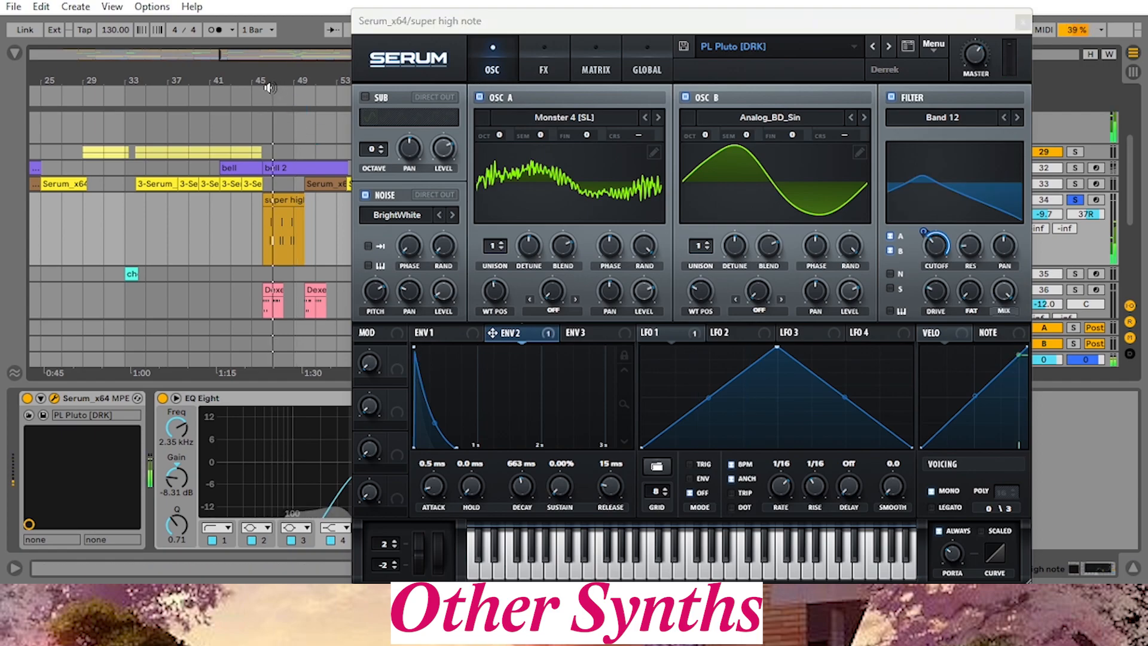
{"action": "left_click_drag", "start_coordinate": [457, 34], "coordinate": [452, 89]}
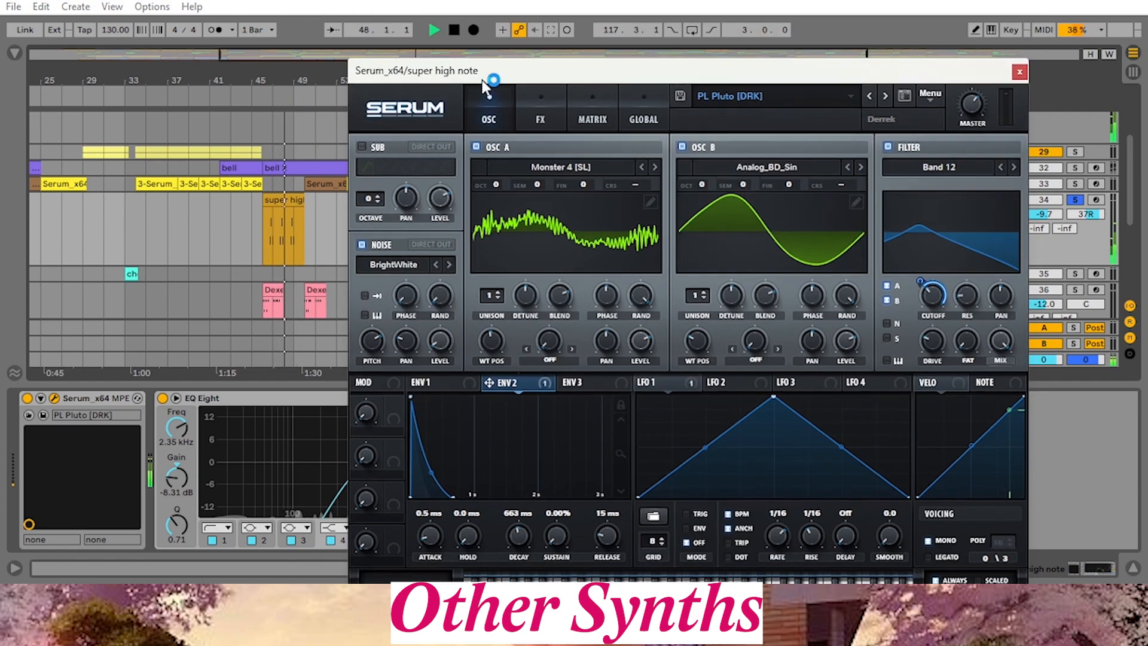
Stop playback and review the super high note patch's effects, checking them against its oscillator settings
{"action": "left_click", "coordinate": [534, 116]}
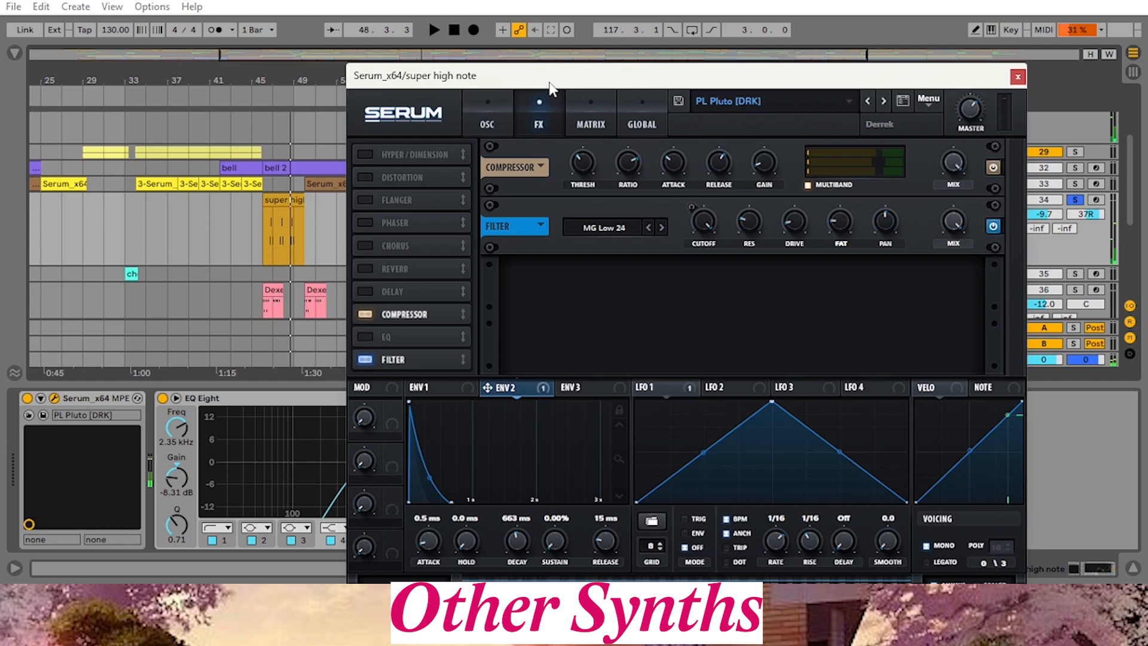
{"action": "left_click", "coordinate": [487, 122]}
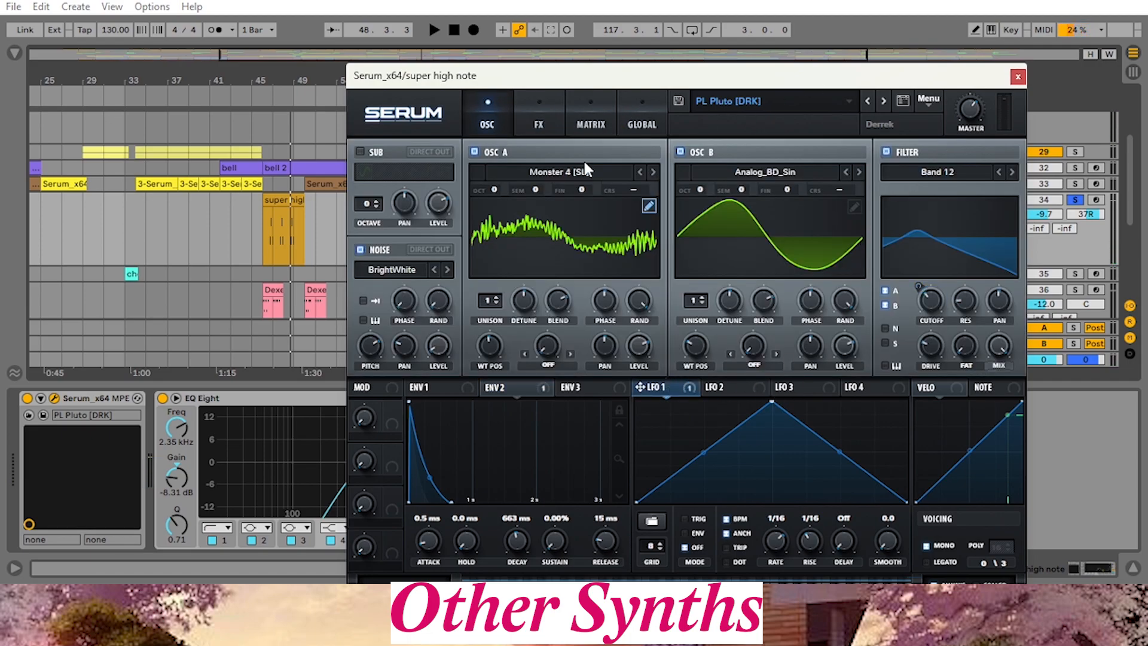
{"action": "left_click", "coordinate": [547, 116]}
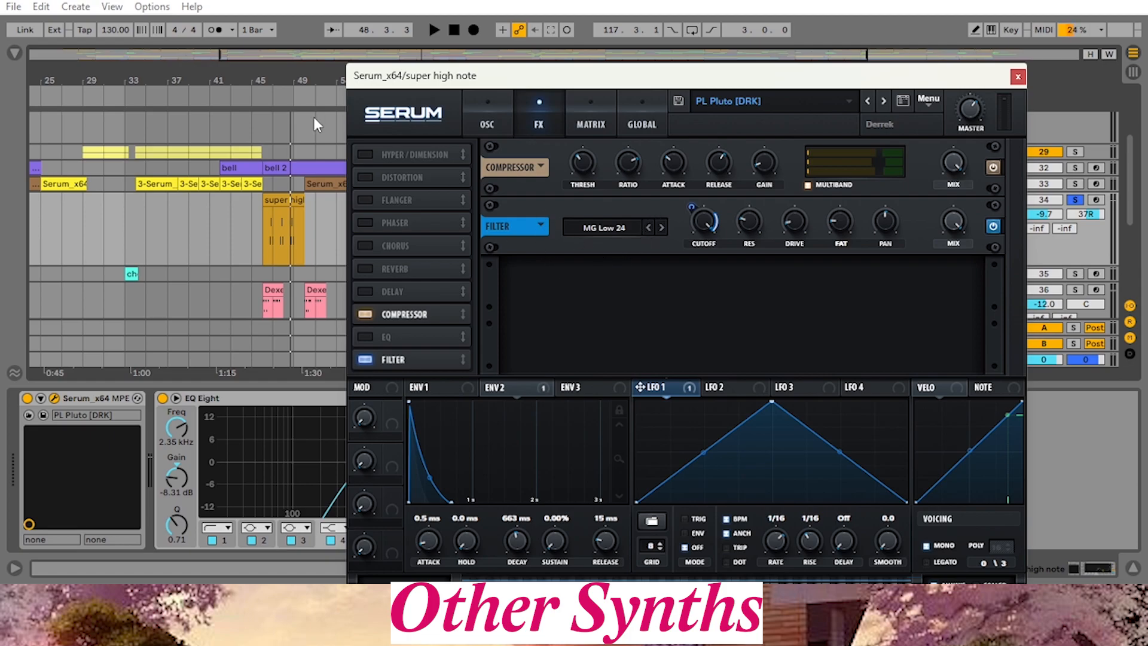
Replay the super high note clip from around bar 47 with the effects showing, stop, and close Serum
{"action": "left_click", "coordinate": [285, 92]}
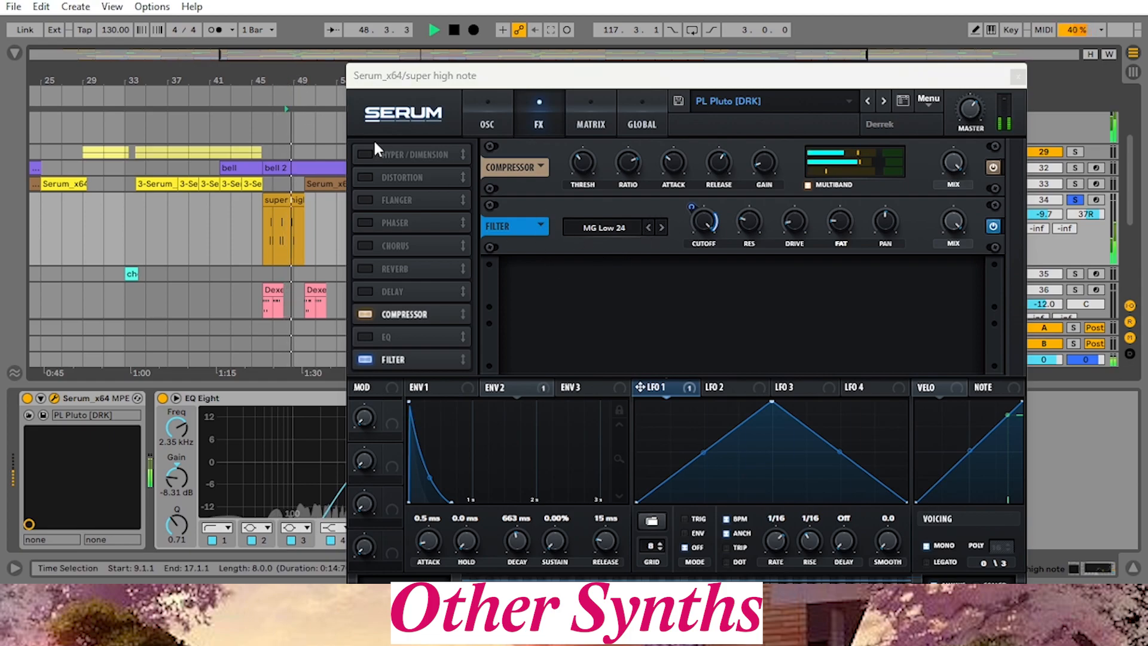
{"action": "left_click", "coordinate": [454, 30]}
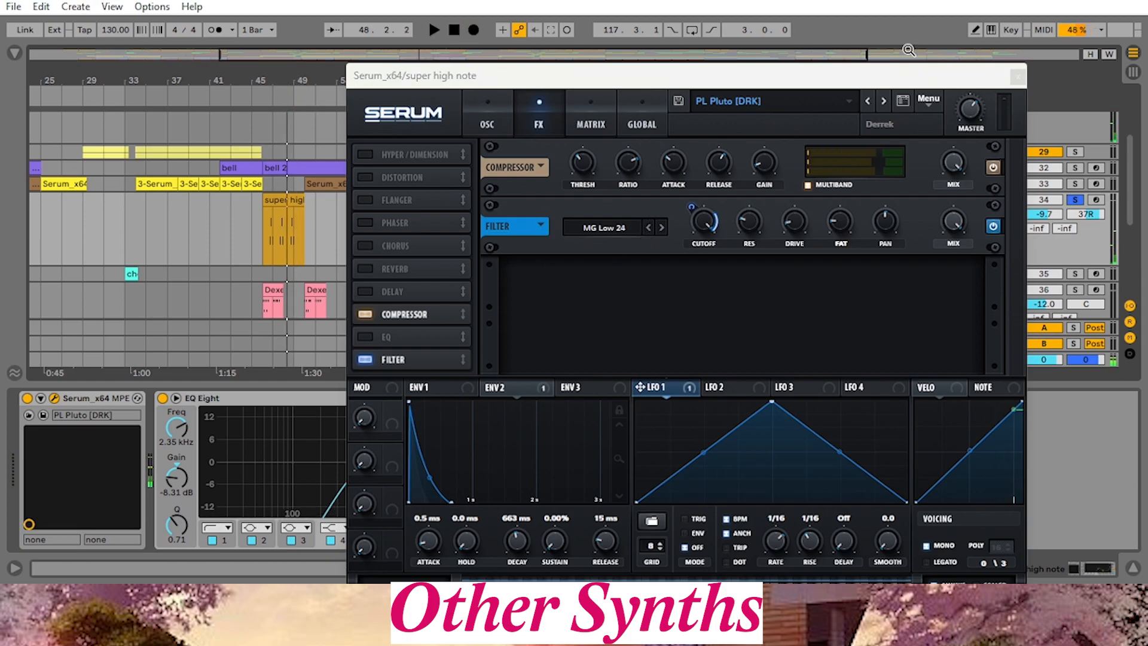
{"action": "left_click", "coordinate": [1017, 77]}
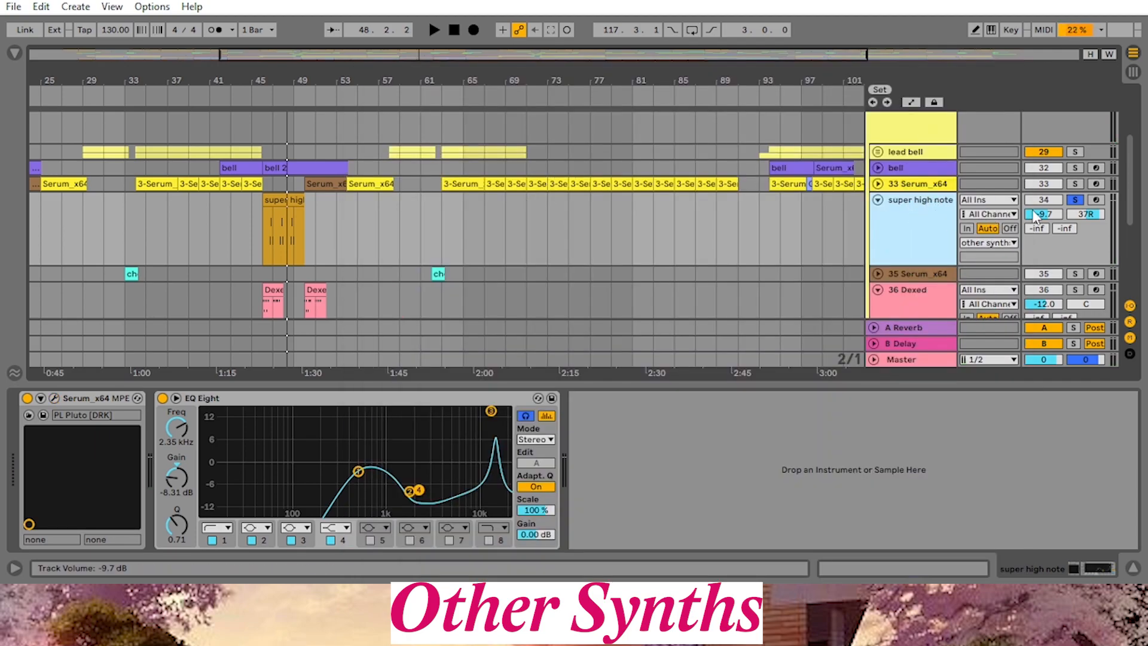
Expand and solo track 35 in place of the super high note track, and play its chord clip from around bar 33
{"action": "left_click", "coordinate": [877, 200]}
{"action": "left_click", "coordinate": [877, 216]}
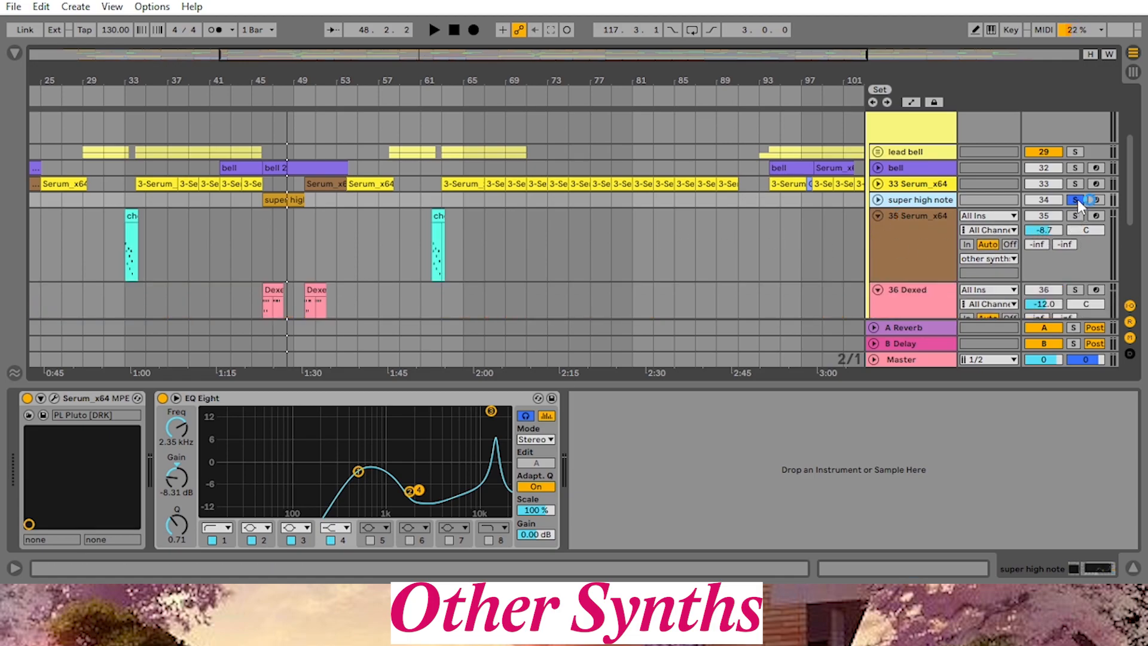
{"action": "left_click", "coordinate": [1075, 215]}
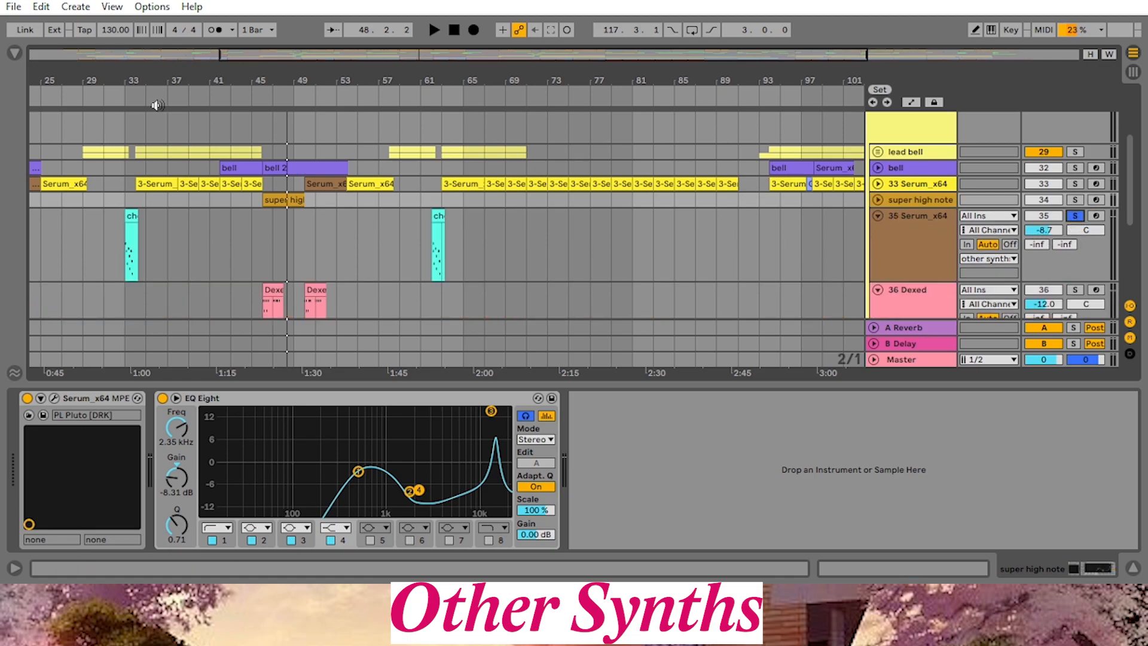
{"action": "left_click", "coordinate": [123, 94]}
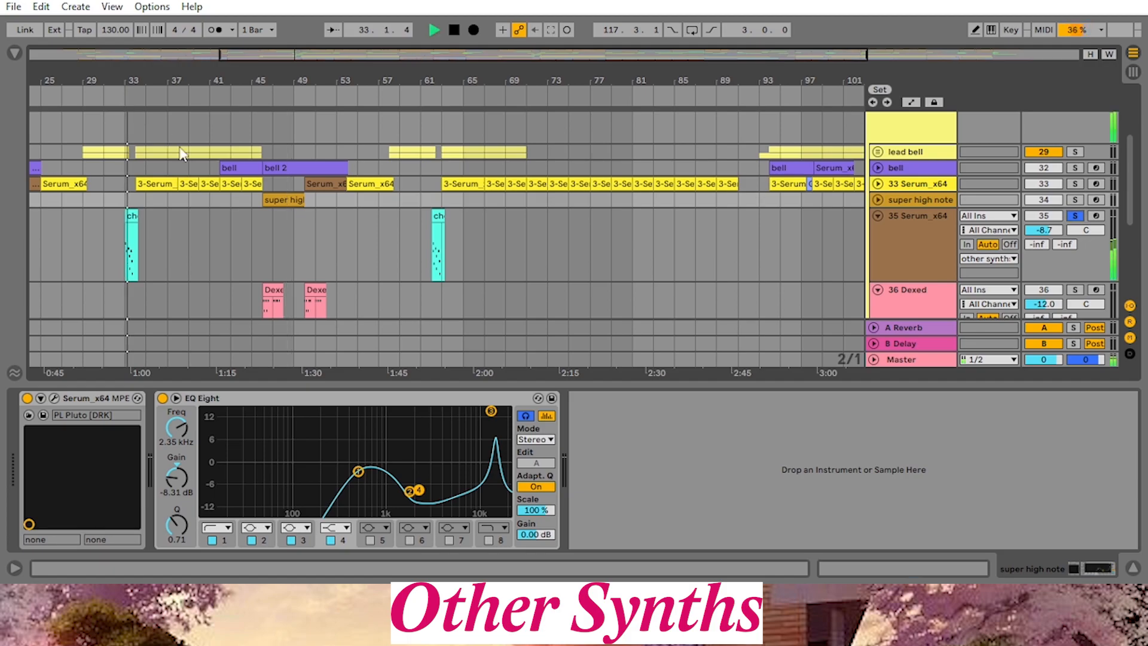
{"action": "left_click", "coordinate": [450, 30]}
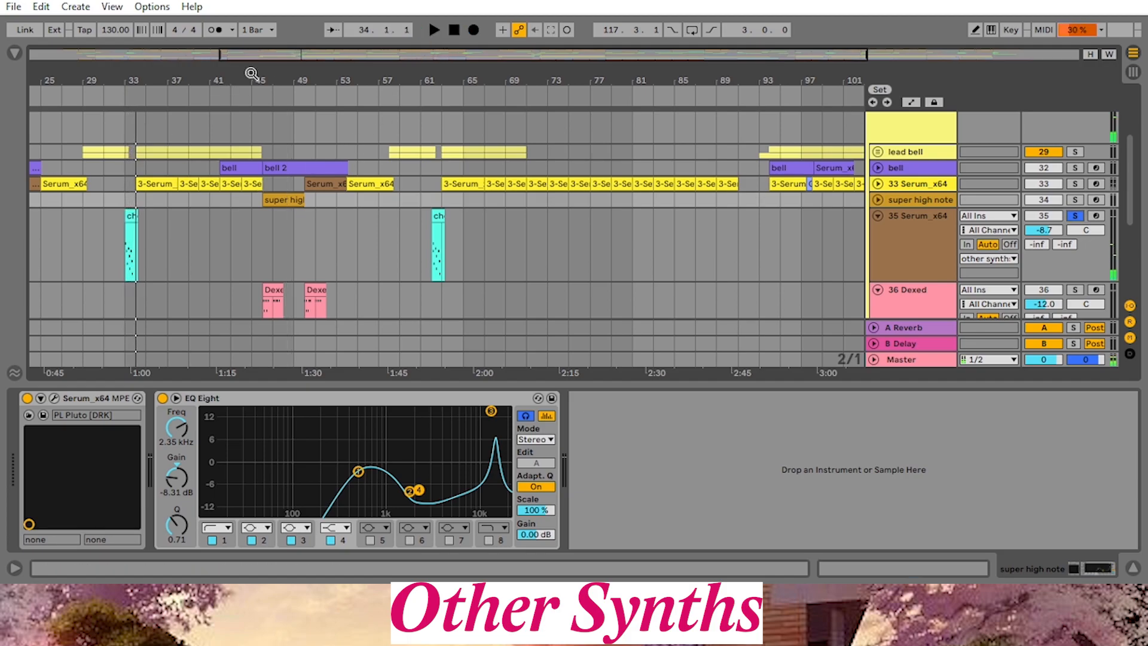
Open track 35's Serum patch, play the chord clip from around bar 33 with it showing, and stop playback
{"action": "key", "text": "plus"}
{"action": "key", "text": "plus"}
{"action": "left_click", "coordinate": [908, 260]}
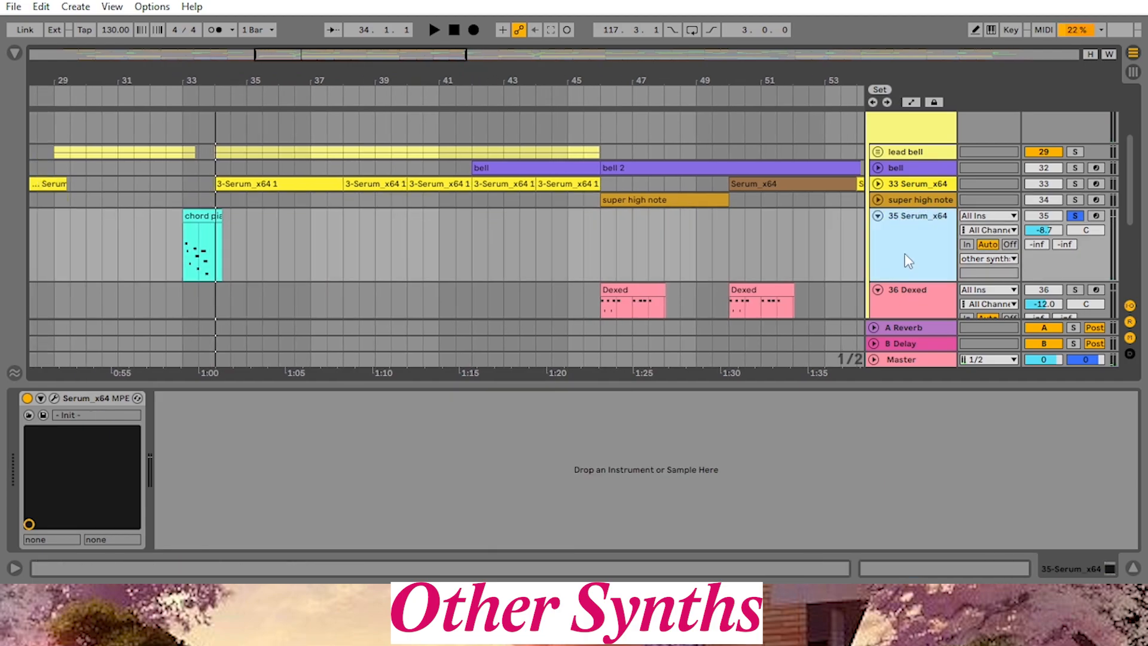
{"action": "left_click", "coordinate": [53, 398]}
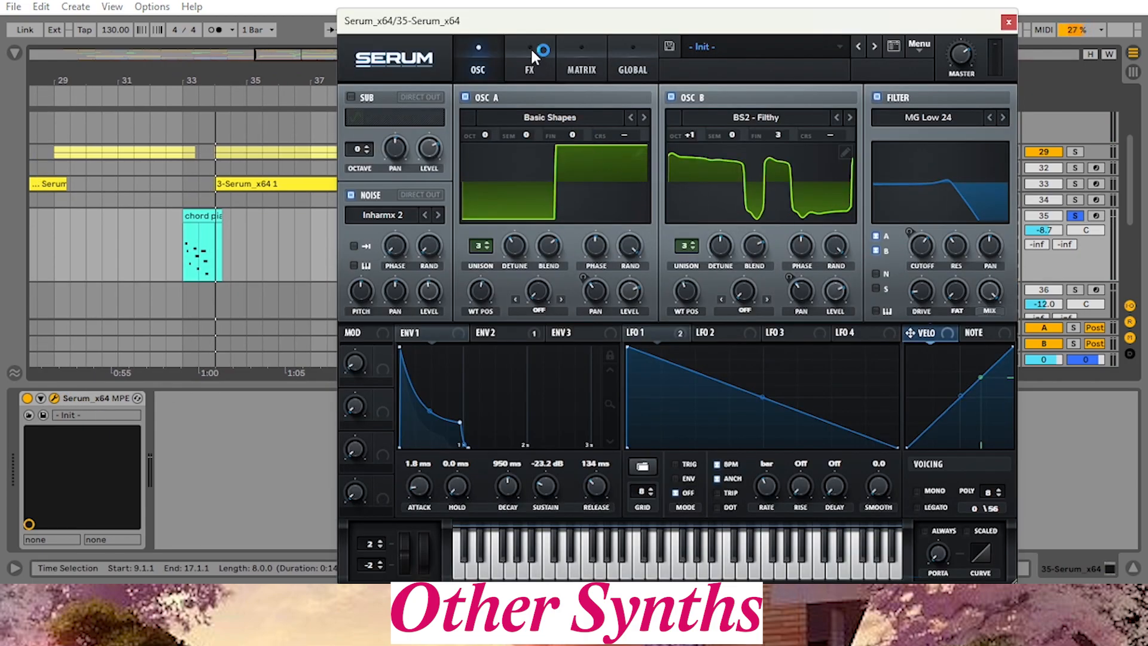
{"action": "left_click", "coordinate": [189, 97]}
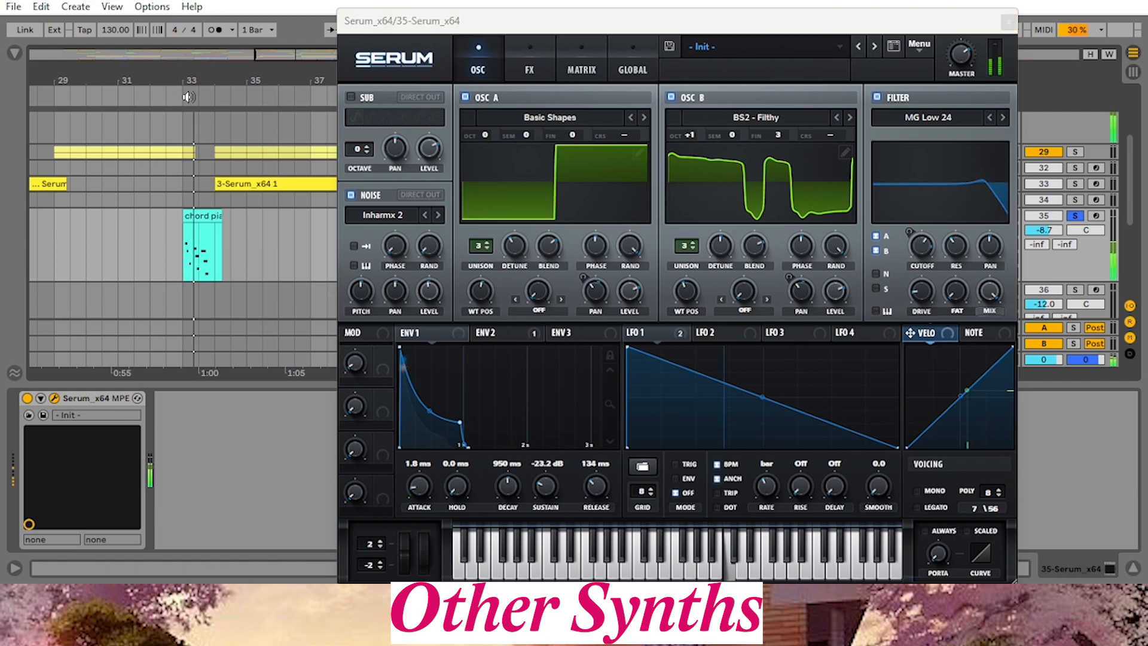
{"action": "left_click_drag", "start_coordinate": [636, 22], "coordinate": [622, 126]}
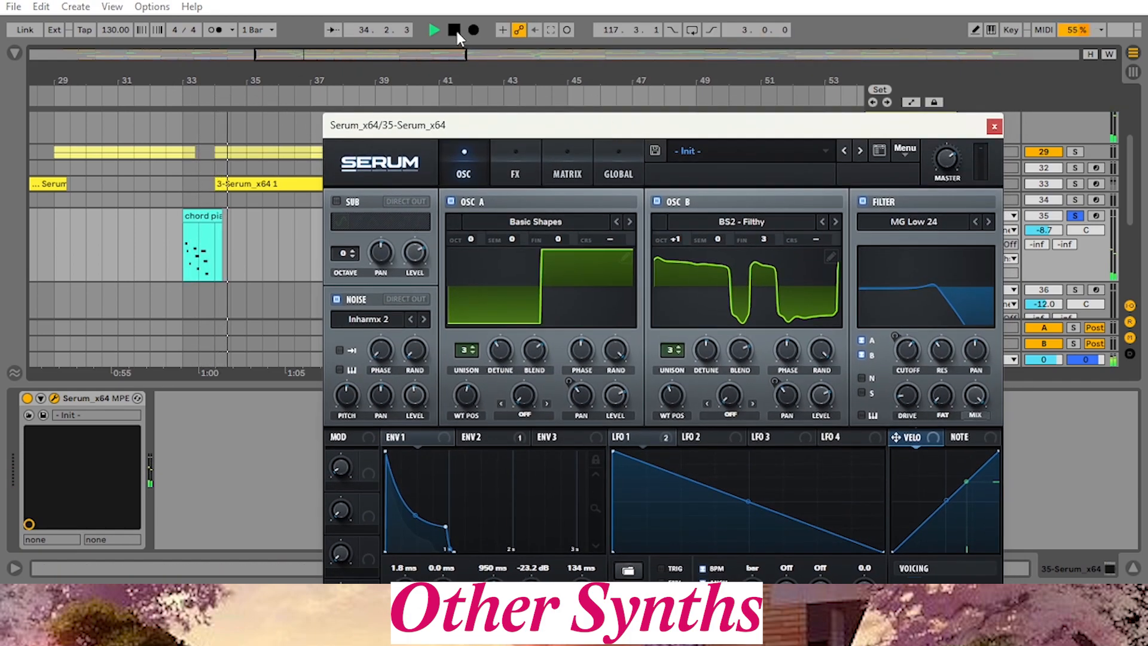
{"action": "left_click", "coordinate": [454, 30]}
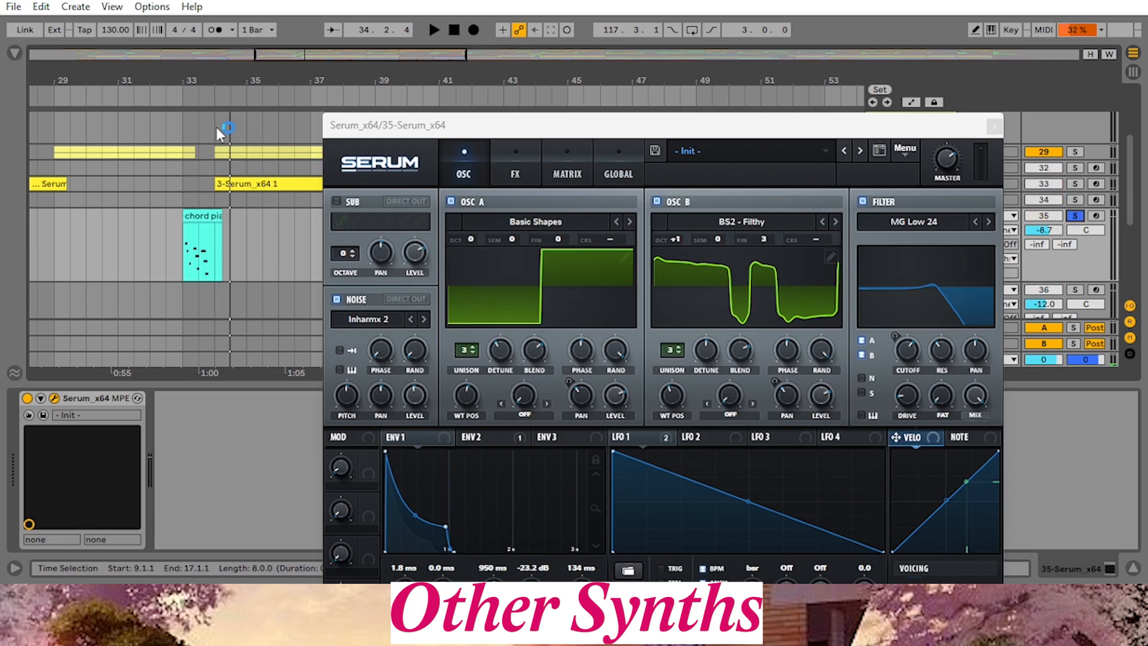
Replay the chord clip once more, then review the effects of track 35's patch and return to its oscillators
{"action": "left_click", "coordinate": [198, 99]}
{"action": "left_click", "coordinate": [454, 29]}
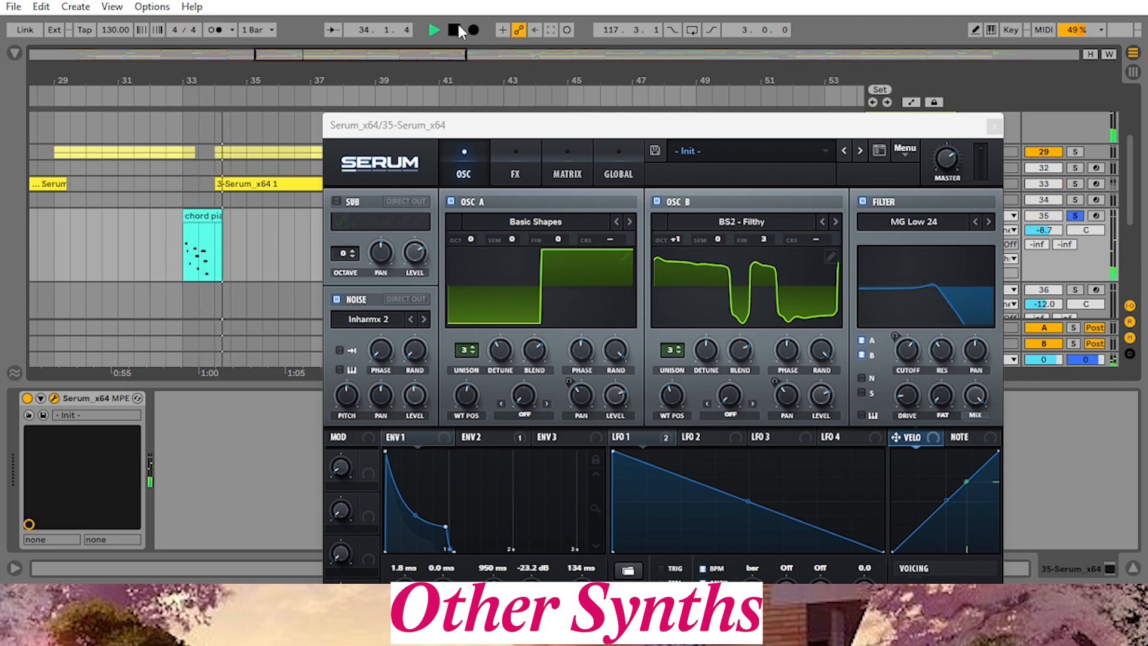
{"action": "left_click", "coordinate": [508, 171]}
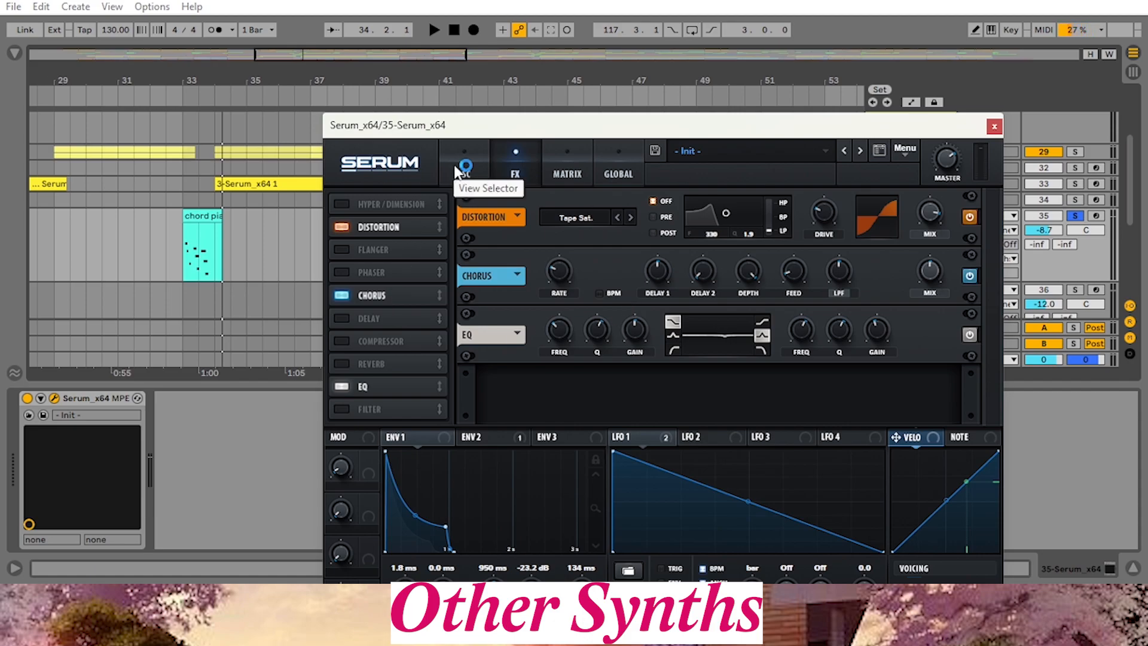
{"action": "left_click", "coordinate": [471, 165]}
{"action": "left_click_drag", "start_coordinate": [548, 133], "coordinate": [537, 72]}
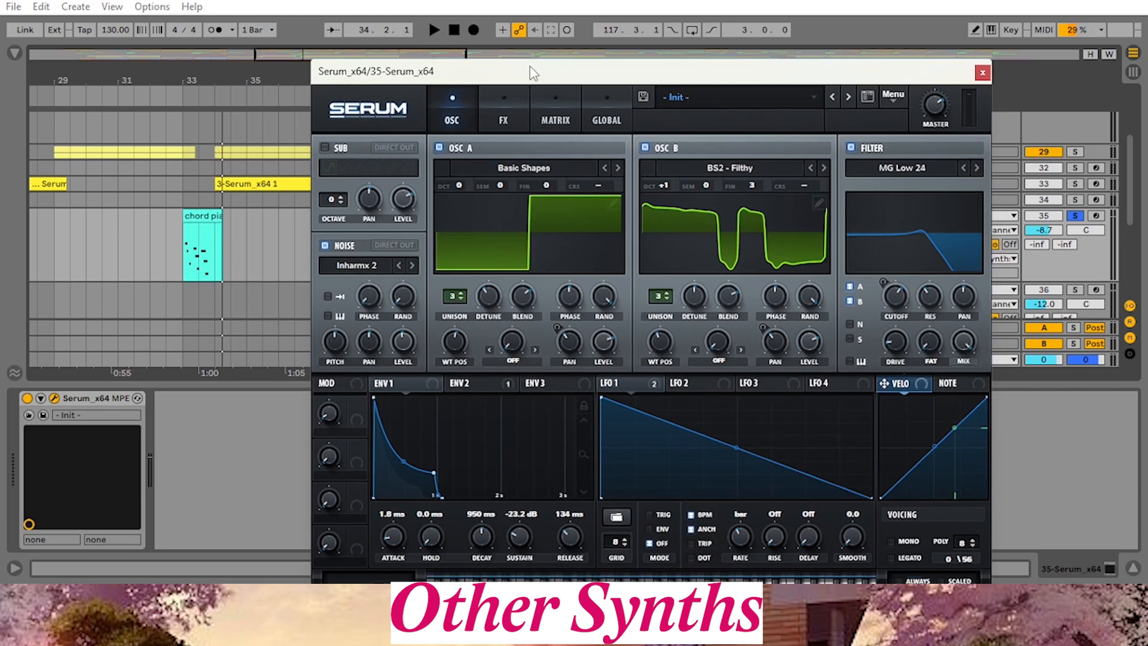
Inspect what LFO 1 and envelope 2 modulate in track 35's patch, playing the chord clip briefly in between
{"action": "left_click", "coordinate": [638, 386]}
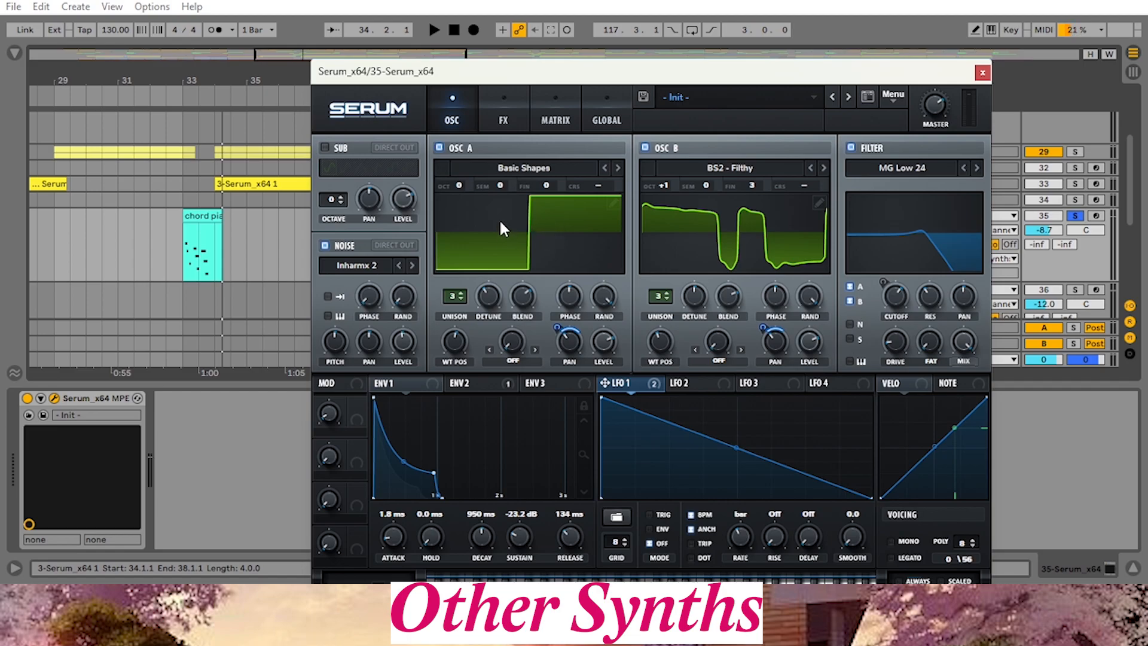
{"action": "left_click", "coordinate": [192, 97]}
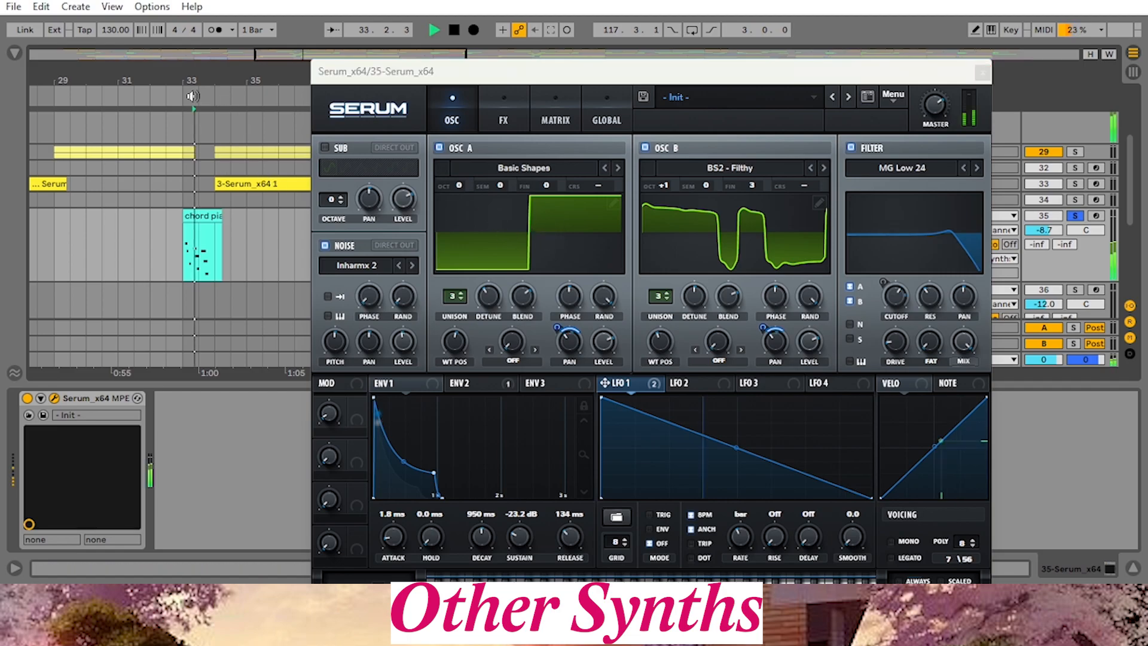
{"action": "left_click", "coordinate": [458, 27]}
{"action": "left_click", "coordinate": [477, 383]}
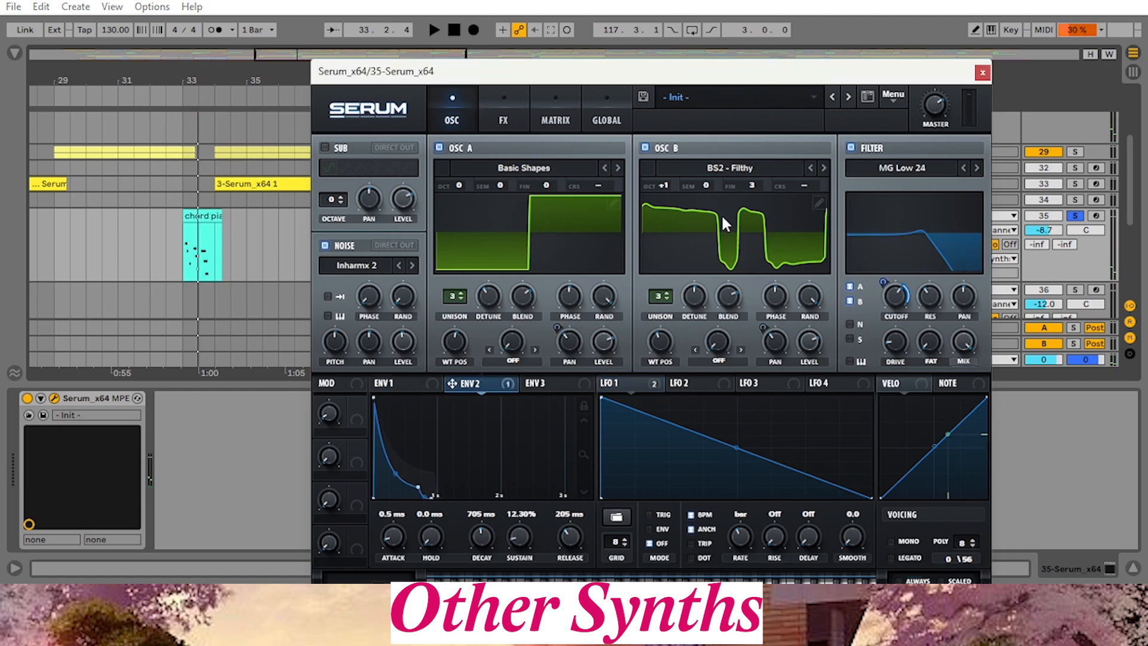
Close track 35's Serum window and turn off the track's solo
{"action": "left_click", "coordinate": [982, 72]}
{"action": "scroll", "coordinate": [1074, 210], "scroll_direction": "down", "scroll_amount": 2}
{"action": "scroll", "coordinate": [1075, 211], "scroll_direction": "up", "scroll_amount": 1}
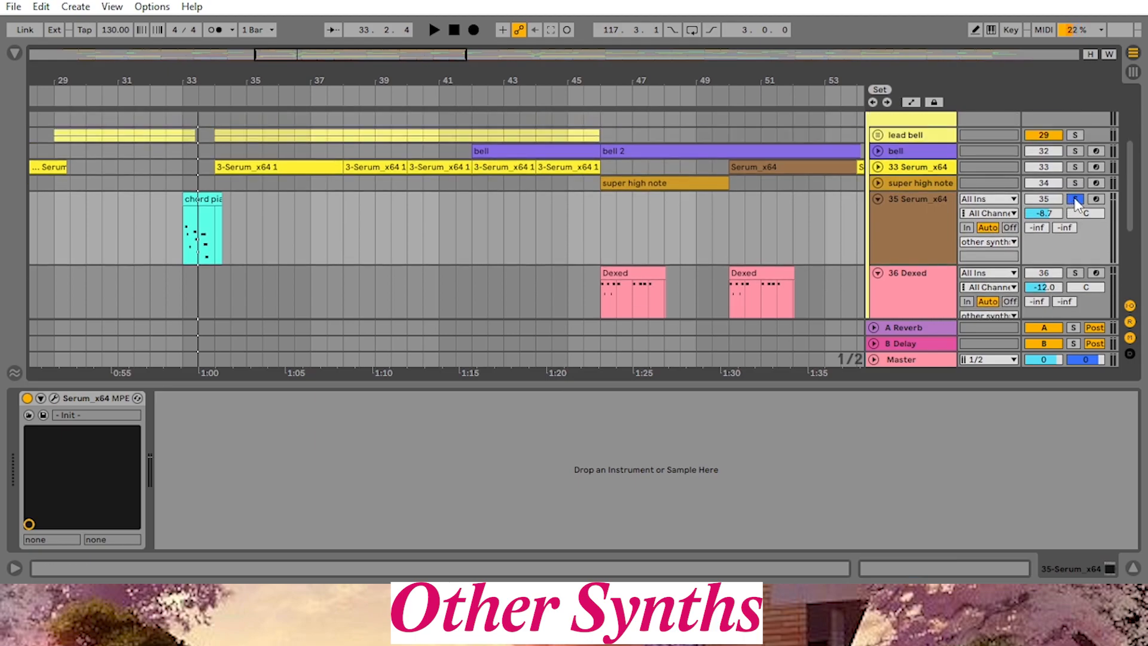
{"action": "scroll", "coordinate": [1052, 205], "scroll_direction": "down", "scroll_amount": 3}
{"action": "scroll", "coordinate": [1023, 206], "scroll_direction": "up", "scroll_amount": 1}
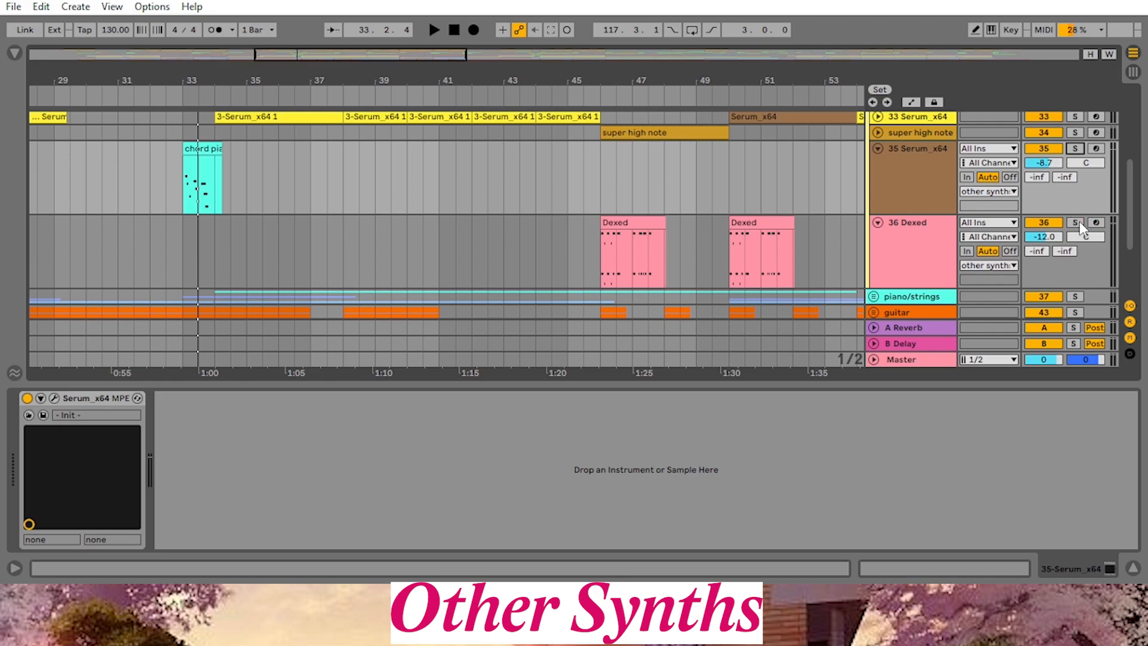
Solo track 36 Dexed, play its two clips from bar 17, and stop playback
{"action": "left_click_drag", "start_coordinate": [523, 87], "coordinate": [645, 72]}
{"action": "left_click_drag", "start_coordinate": [176, 85], "coordinate": [212, 118]}
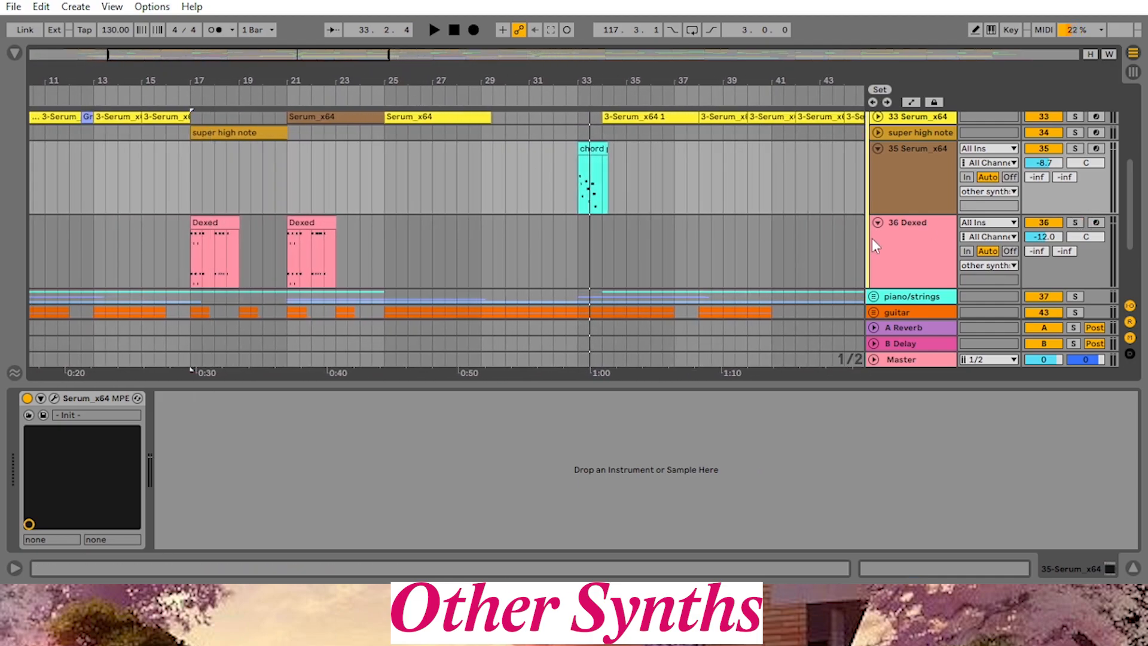
{"action": "left_click", "coordinate": [1080, 223]}
{"action": "left_click", "coordinate": [190, 94]}
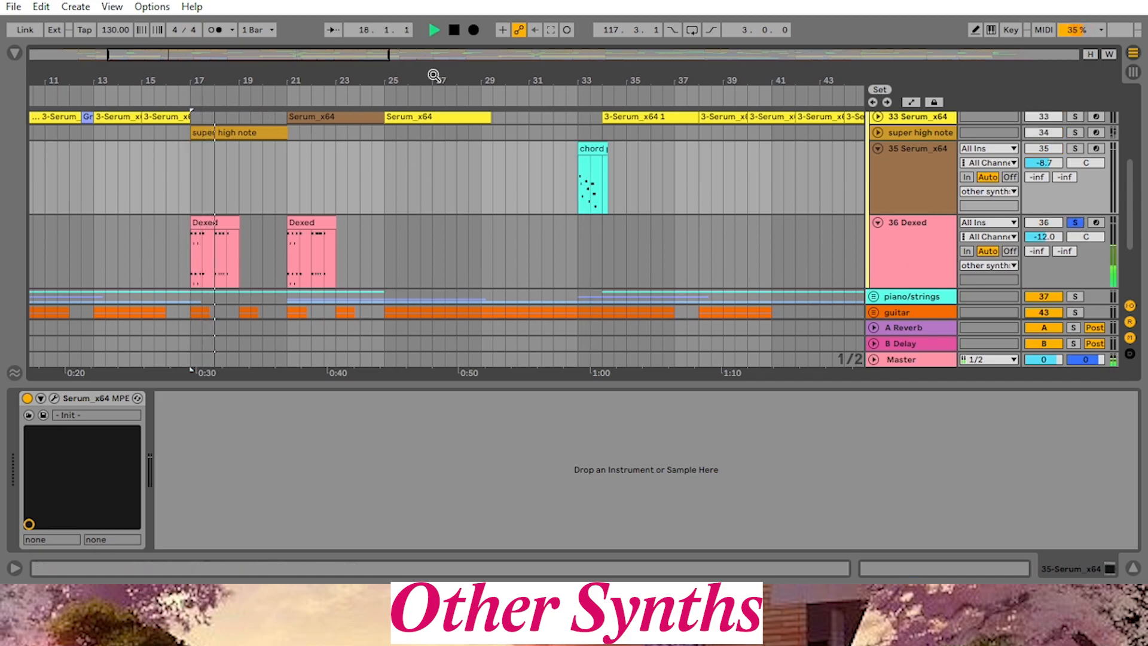
{"action": "left_click_drag", "start_coordinate": [1135, 249], "coordinate": [1133, 300]}
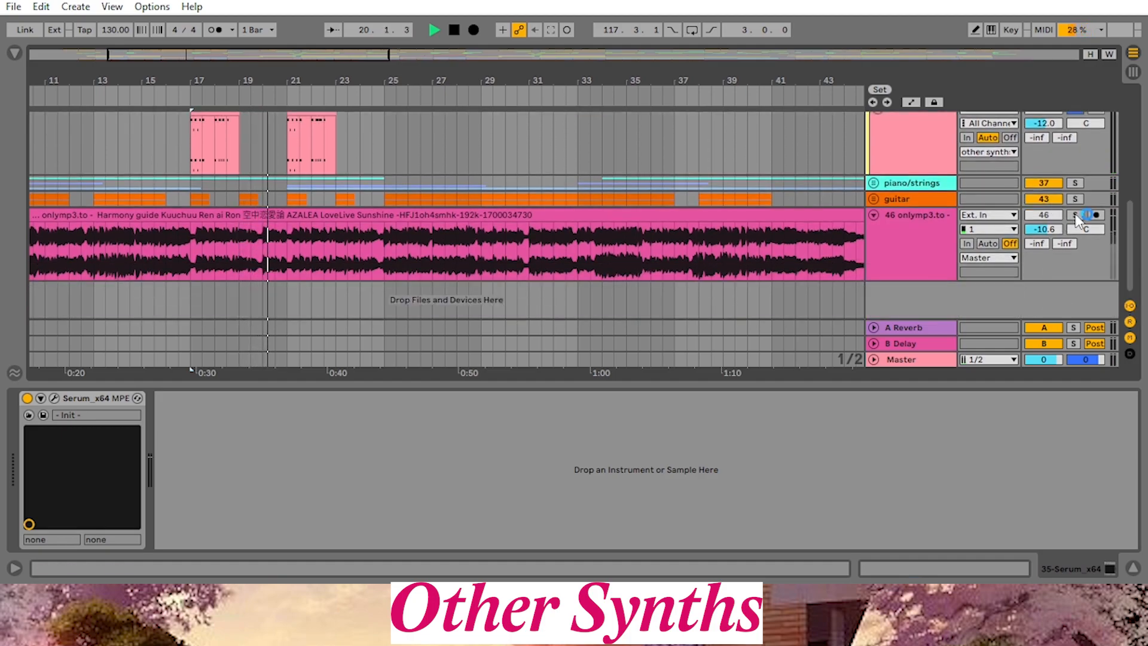
{"action": "left_click_drag", "start_coordinate": [1125, 239], "coordinate": [1132, 199]}
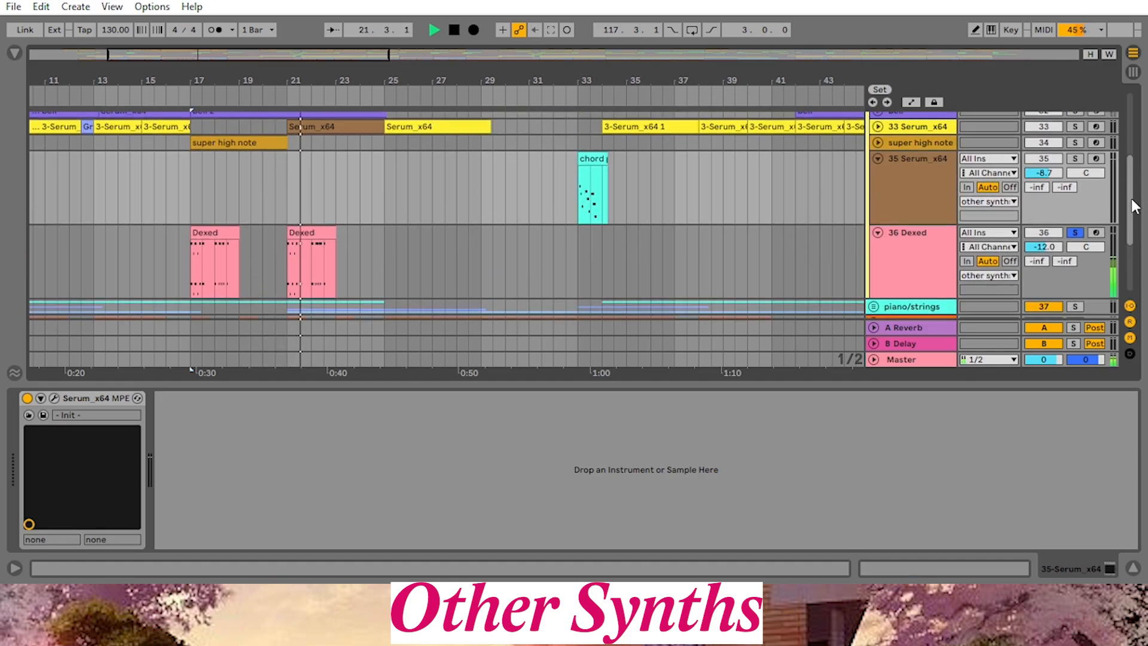
{"action": "left_click", "coordinate": [453, 29]}
Show the devices of track 36 and open its Dexed plug-in with the whole patch in view
{"action": "left_click", "coordinate": [925, 255]}
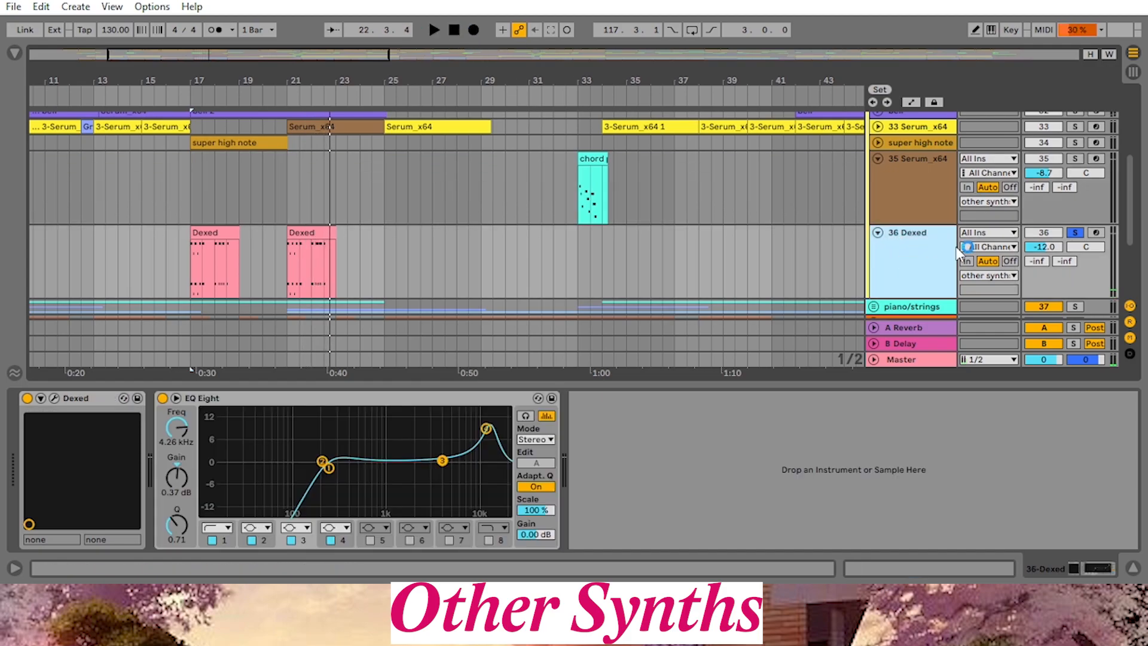
{"action": "double_click", "coordinate": [1074, 233]}
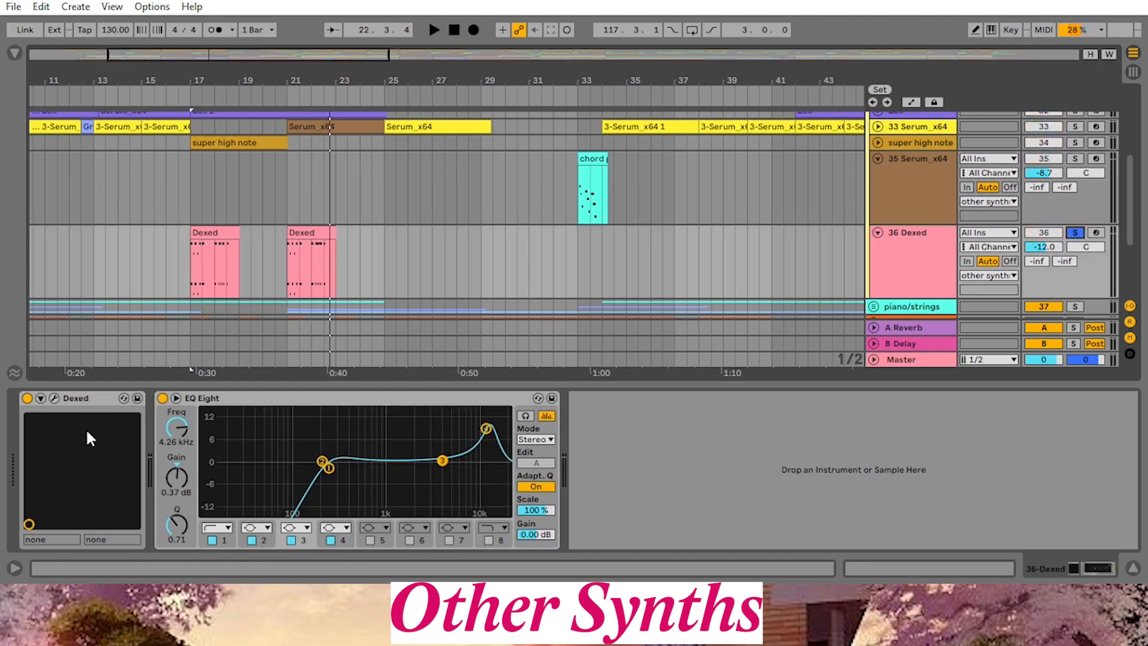
{"action": "left_click", "coordinate": [55, 399]}
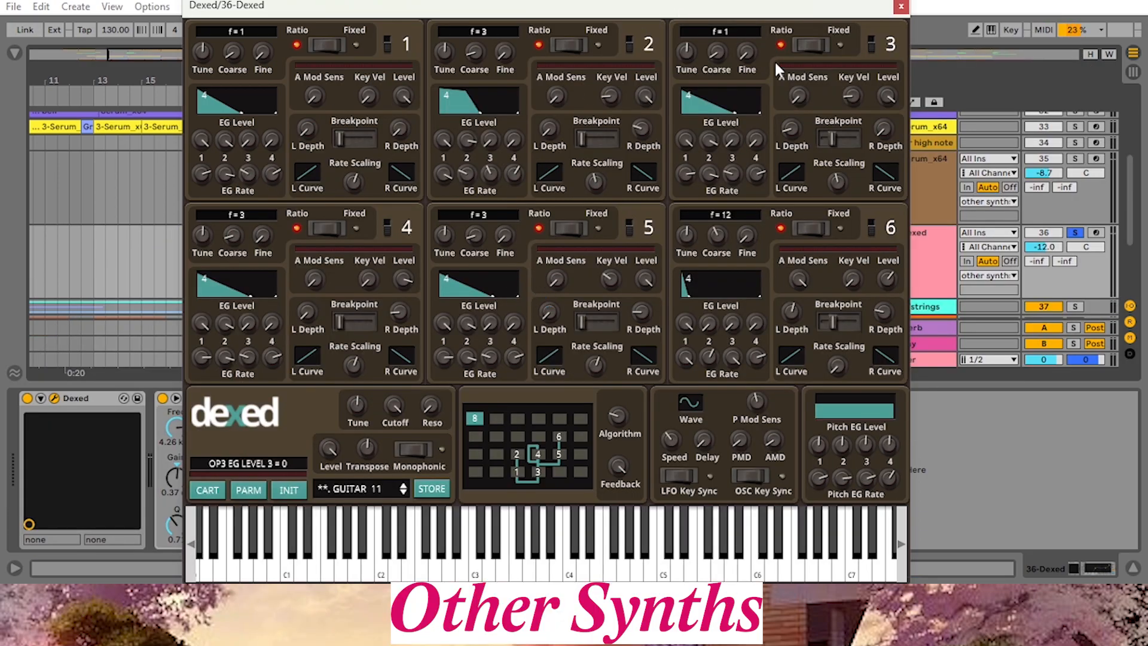
{"action": "left_click_drag", "start_coordinate": [837, 5], "coordinate": [889, 68]}
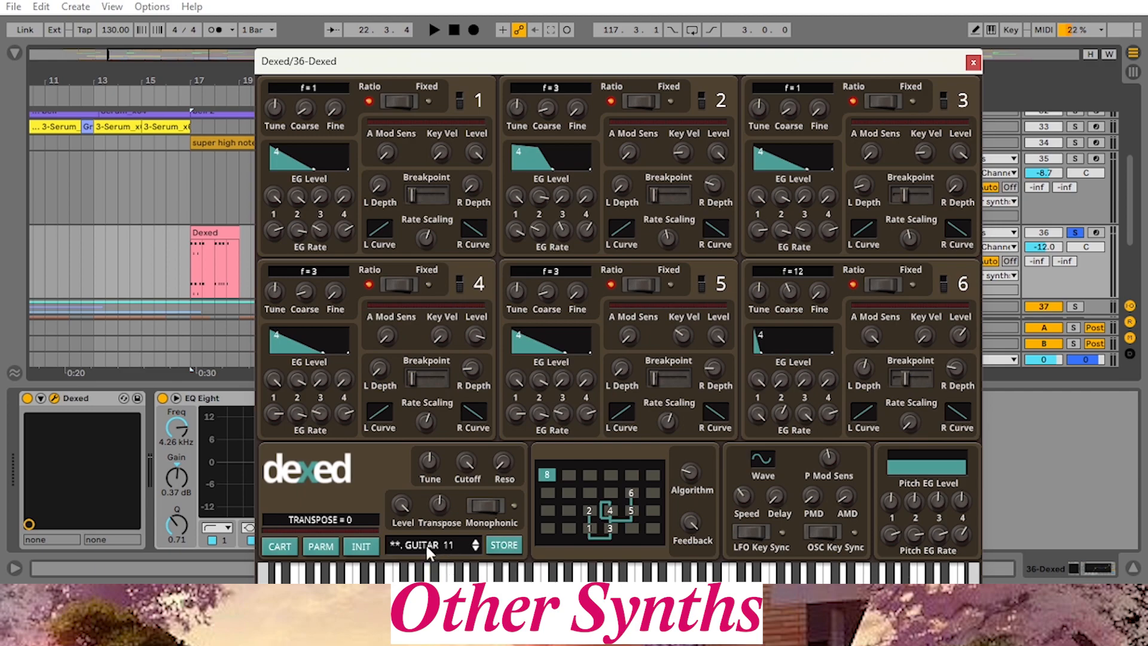
Open Dexed's cartridge browser, look through the SynprezFM folder, and expand the SynLib DX_TX folder
{"action": "left_click", "coordinate": [280, 546]}
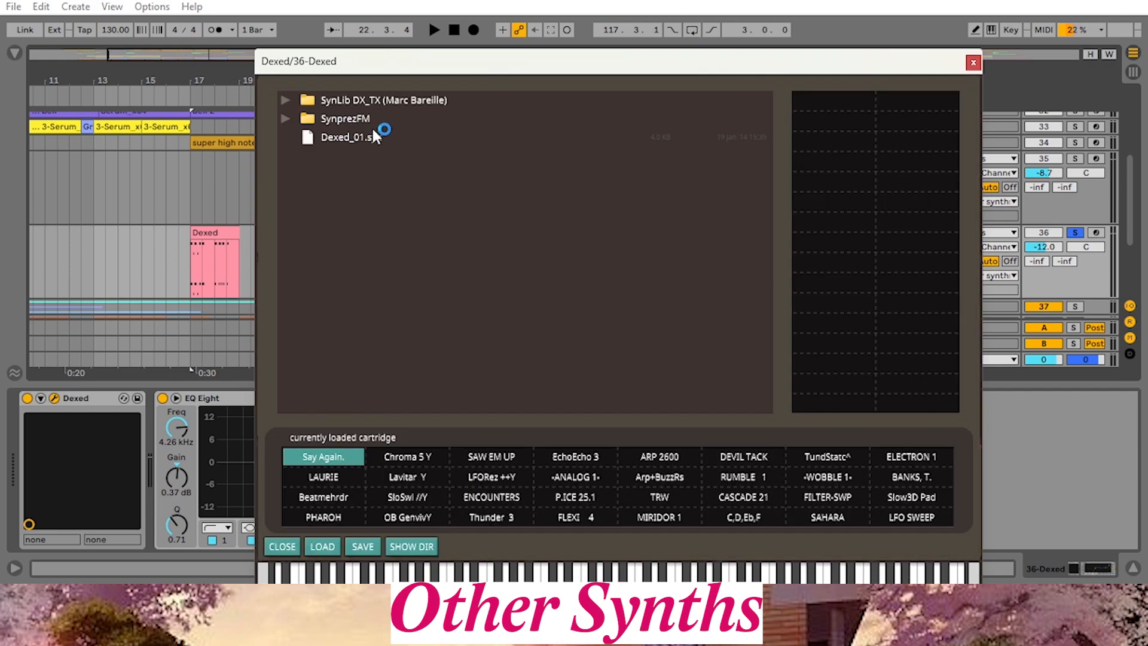
{"action": "left_click", "coordinate": [287, 117]}
{"action": "scroll", "coordinate": [418, 198], "scroll_direction": "down", "scroll_amount": 5}
{"action": "scroll", "coordinate": [394, 200], "scroll_direction": "down", "scroll_amount": 2}
{"action": "scroll", "coordinate": [394, 200], "scroll_direction": "up", "scroll_amount": 8}
{"action": "left_click", "coordinate": [287, 101]}
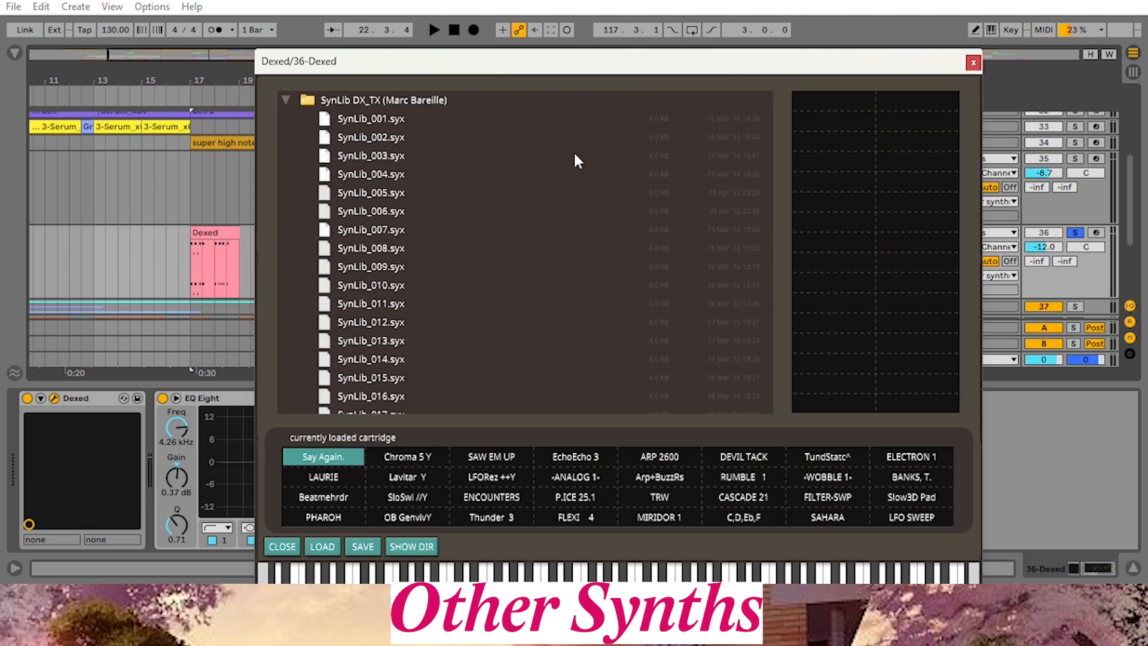
Find SynLib_194.syx in the SynLib folder, view its list of guitar patches, and close the Dexed window
{"action": "scroll", "coordinate": [669, 198], "scroll_direction": "down", "scroll_amount": 9}
{"action": "left_click_drag", "start_coordinate": [766, 113], "coordinate": [758, 124]}
{"action": "left_click", "coordinate": [711, 185]}
{"action": "left_click", "coordinate": [669, 261]}
{"action": "scroll", "coordinate": [729, 298], "scroll_direction": "down", "scroll_amount": 12}
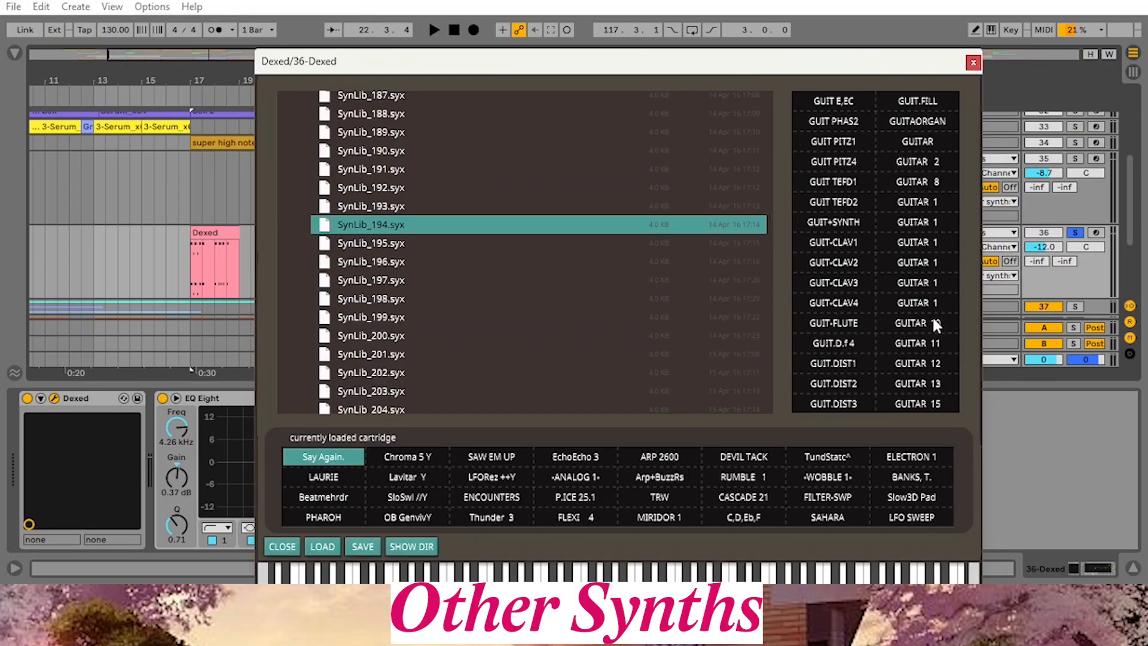
{"action": "left_click", "coordinate": [973, 58]}
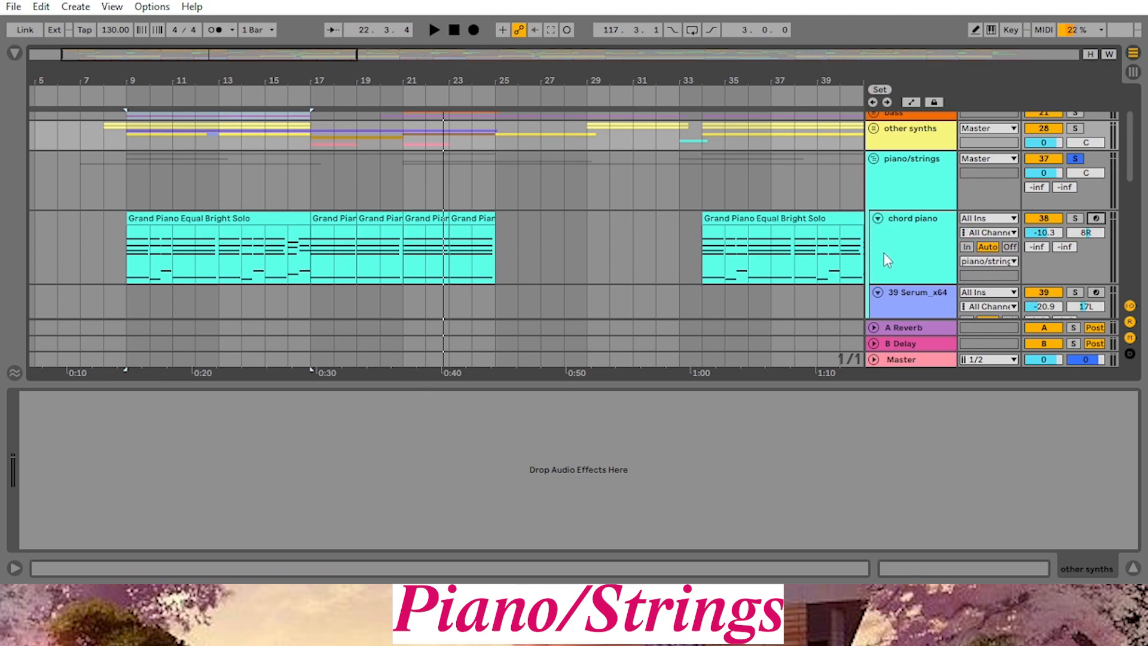
Show the chord piano track's full device chain and look over the other tracks in the piano/strings group
{"action": "left_click_drag", "start_coordinate": [155, 78], "coordinate": [154, 60]}
{"action": "left_click", "coordinate": [903, 263]}
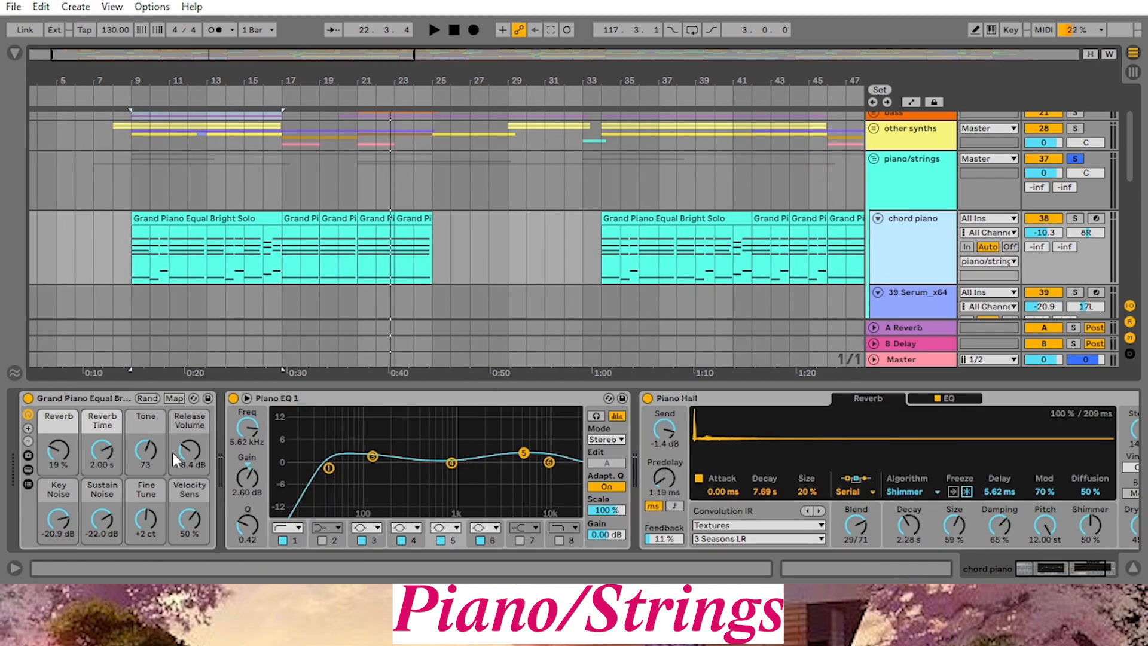
{"action": "scroll", "coordinate": [1136, 175], "scroll_direction": "down", "scroll_amount": 1}
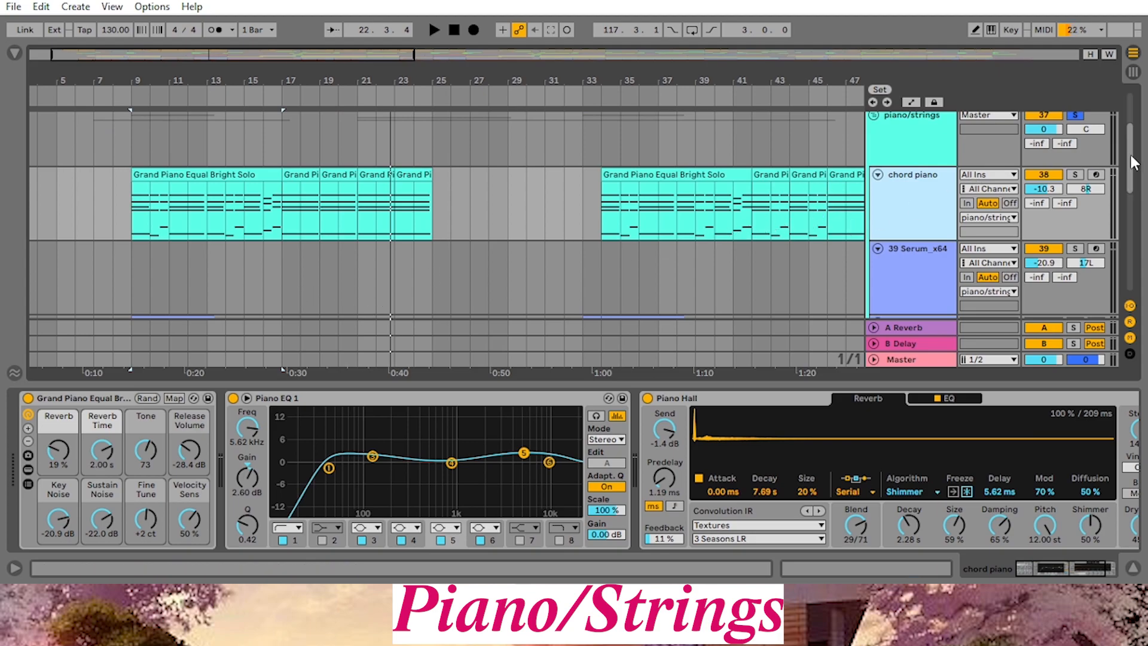
{"action": "scroll", "coordinate": [1138, 202], "scroll_direction": "down", "scroll_amount": 3}
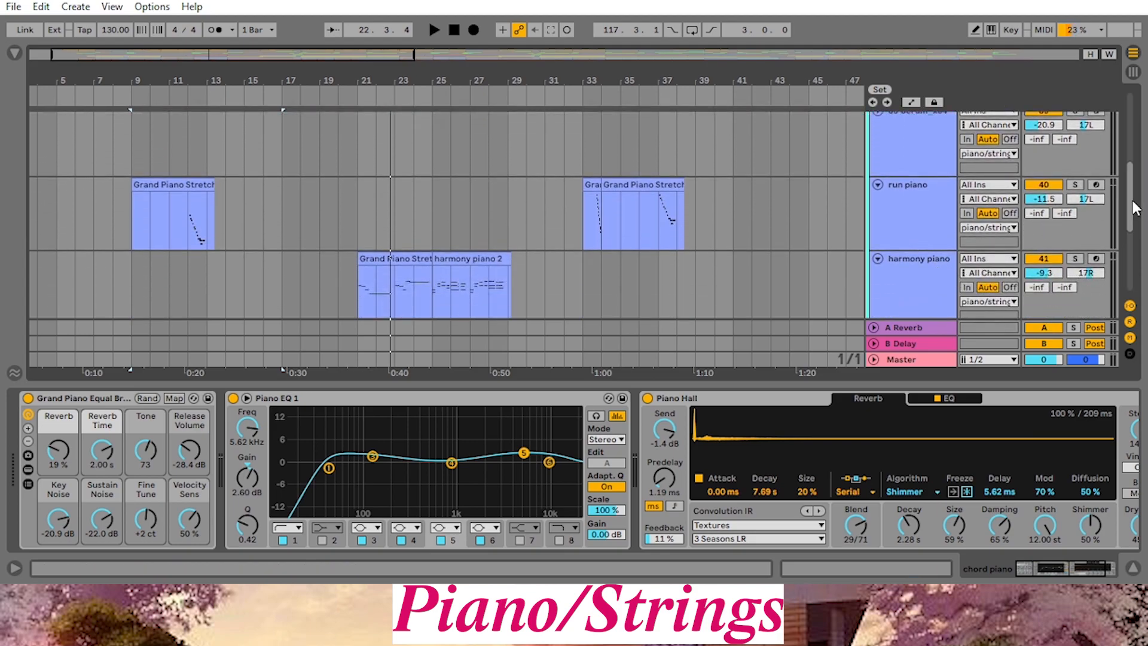
{"action": "scroll", "coordinate": [1136, 198], "scroll_direction": "up", "scroll_amount": 1}
{"action": "scroll", "coordinate": [1136, 198], "scroll_direction": "up", "scroll_amount": 3}
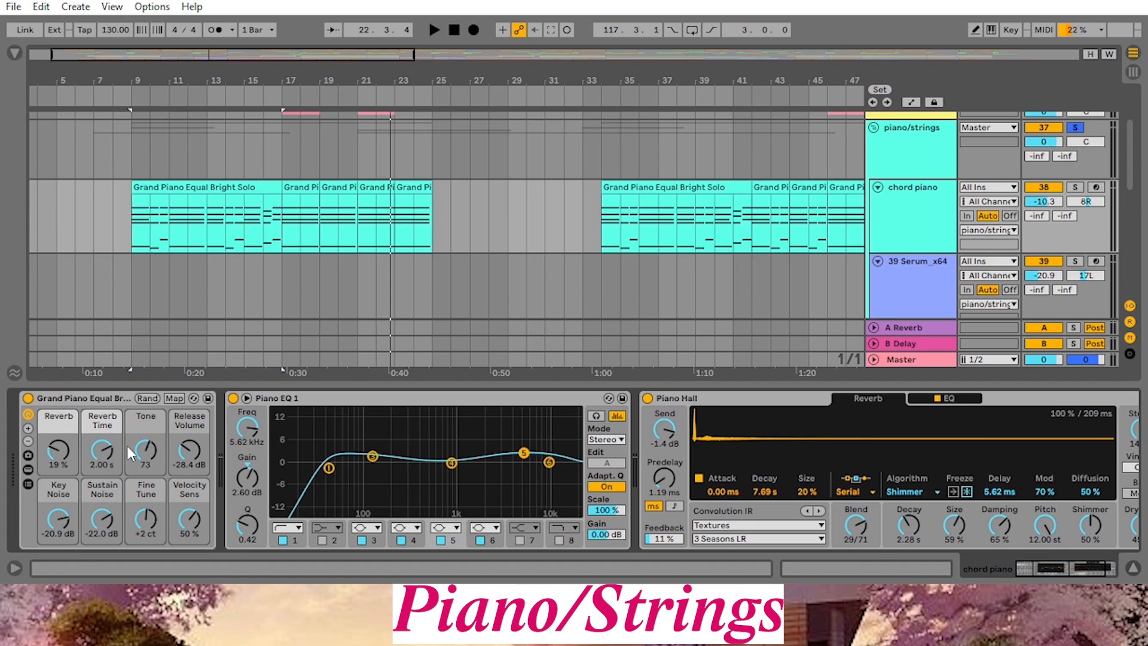
{"action": "left_click_drag", "start_coordinate": [1024, 566], "coordinate": [1057, 563]}
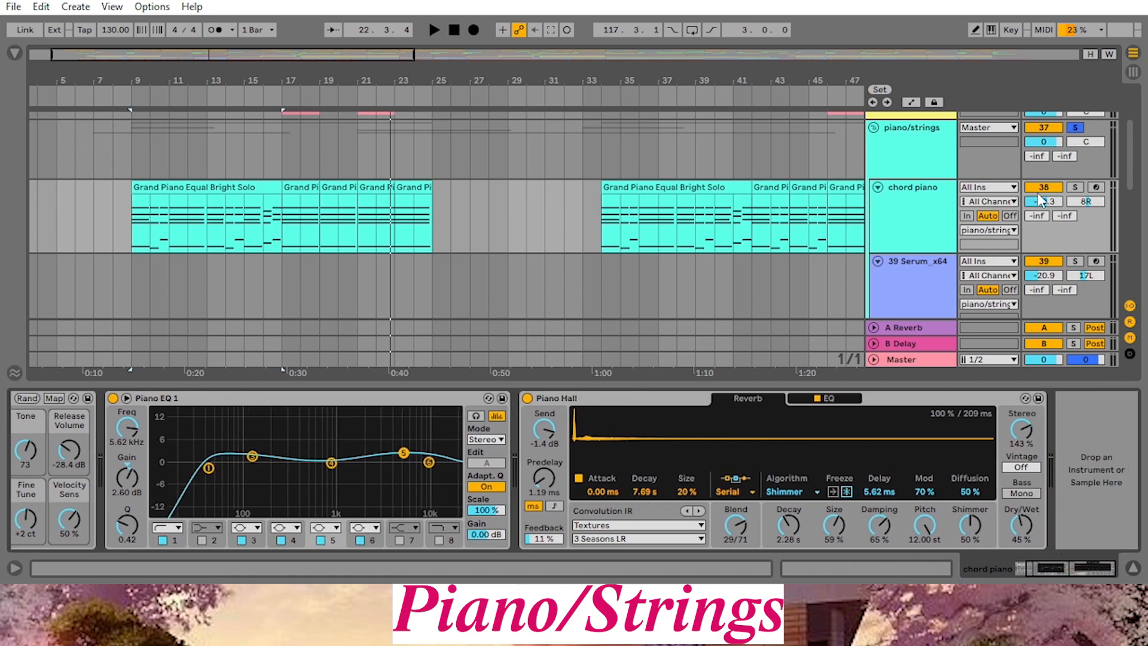
Solo the chord piano track in place of its group, play its first clip from bar 9, and stop at bar 17
{"action": "left_click", "coordinate": [1075, 188]}
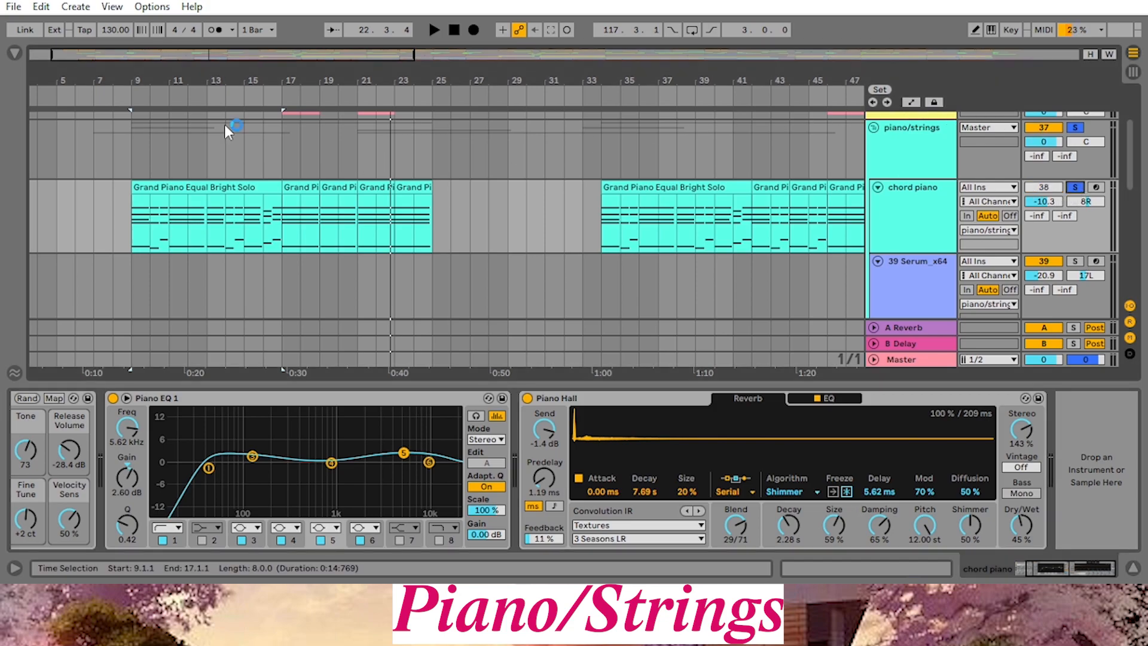
{"action": "left_click", "coordinate": [131, 94]}
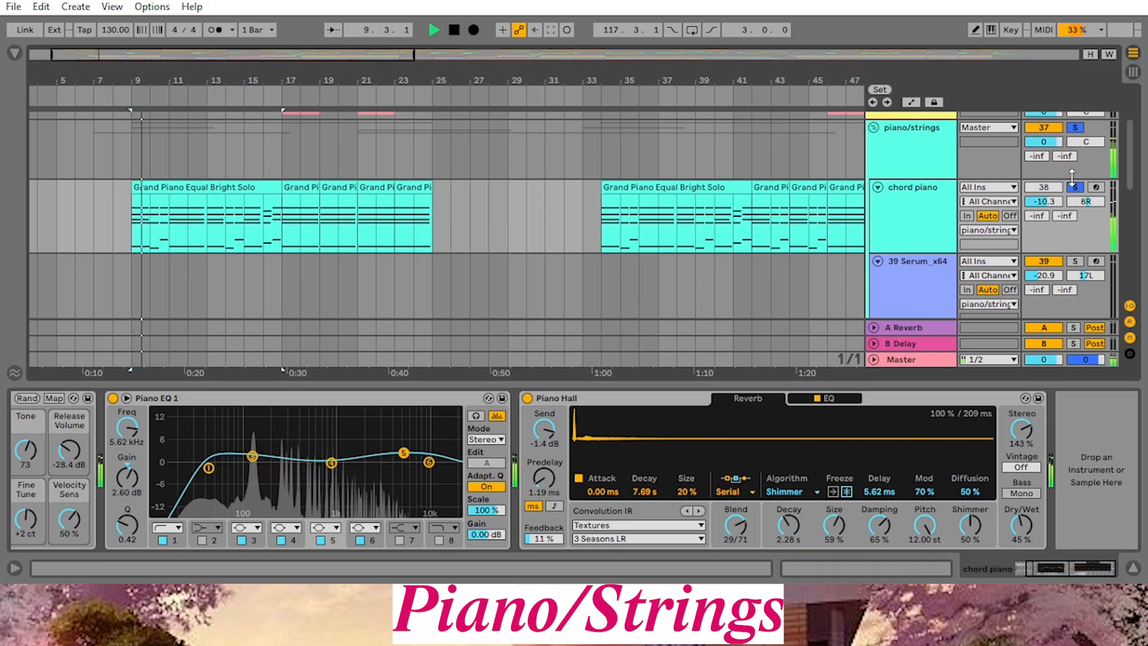
{"action": "left_click", "coordinate": [454, 30]}
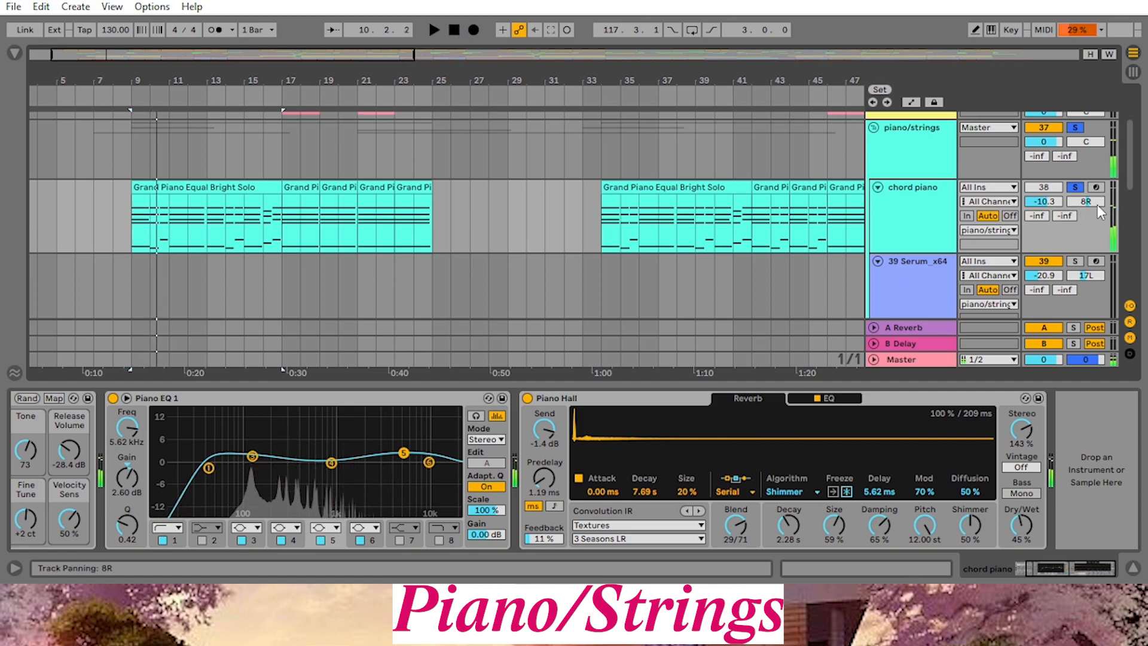
{"action": "left_click", "coordinate": [1075, 188]}
{"action": "left_click", "coordinate": [1076, 188]}
{"action": "left_click", "coordinate": [157, 130]}
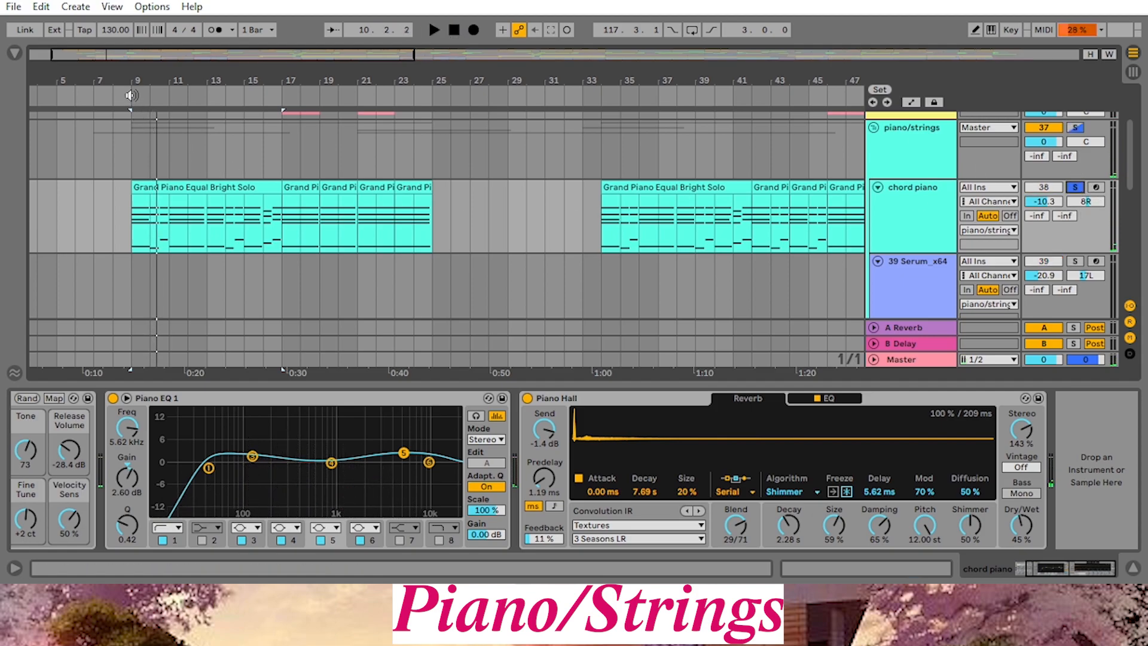
{"action": "key", "text": "space"}
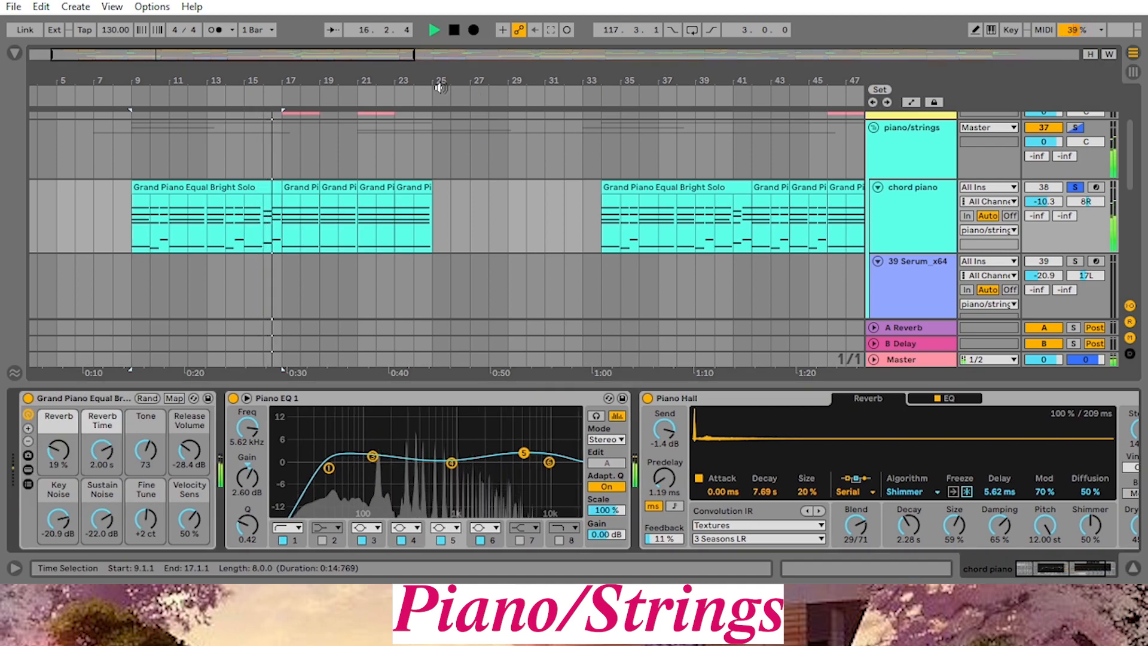
{"action": "left_click", "coordinate": [454, 30]}
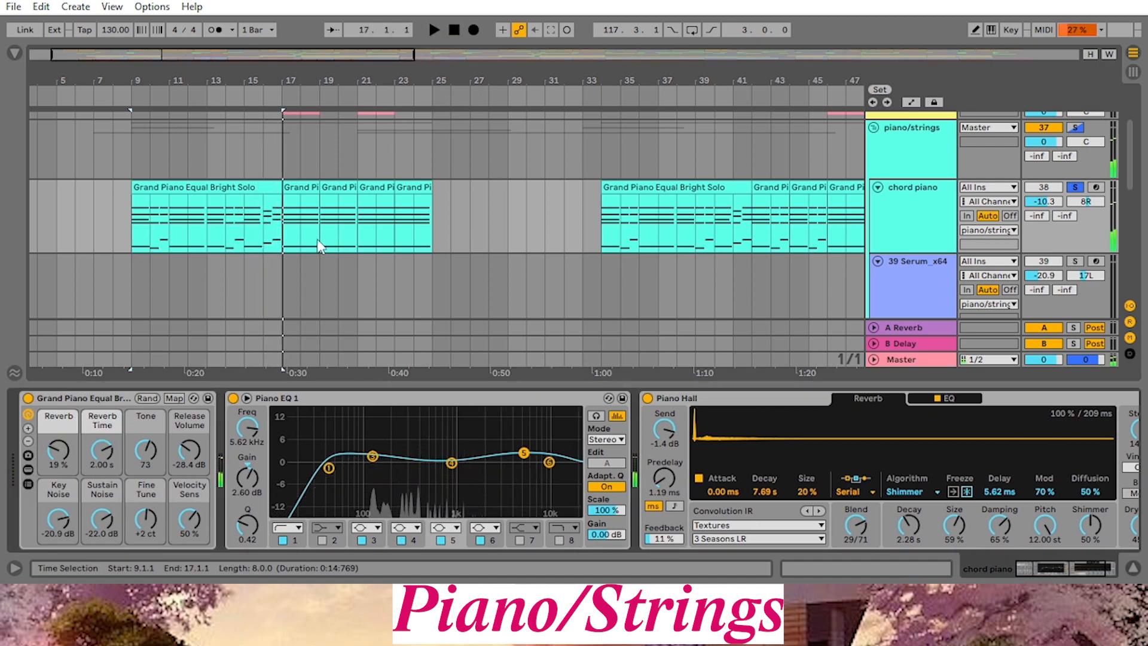
View the MIDI notes of the chord piano clip at bar 9 and of the shorter clip at bar 21
{"action": "left_click", "coordinate": [211, 185]}
{"action": "double_click", "coordinate": [211, 185]}
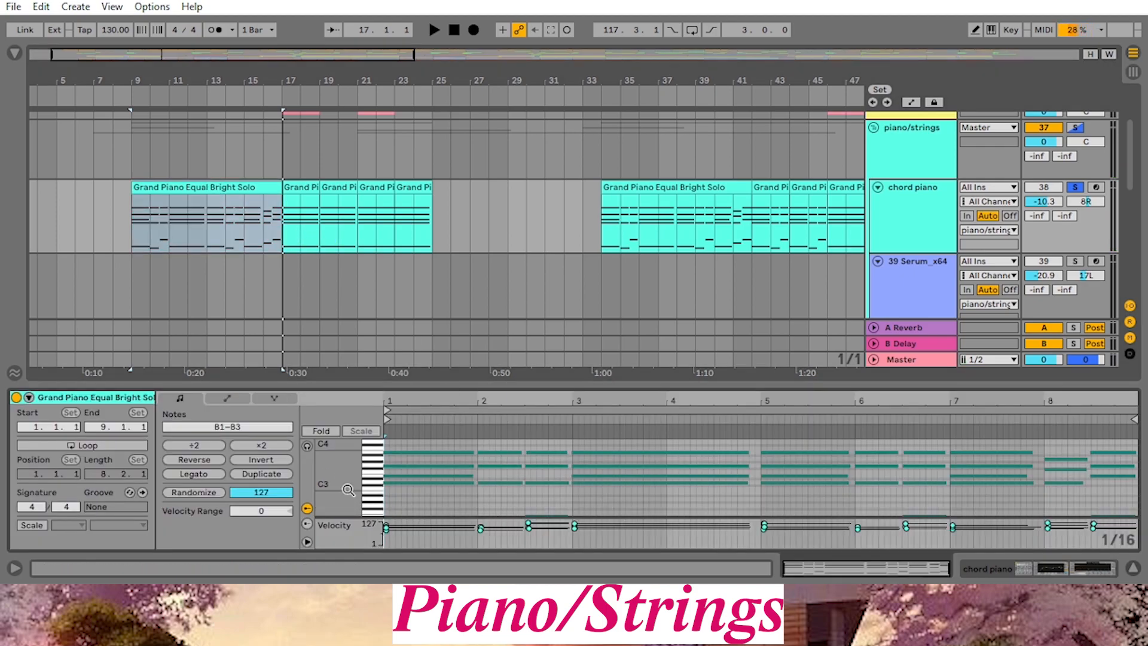
{"action": "left_click_drag", "start_coordinate": [342, 482], "coordinate": [350, 494]}
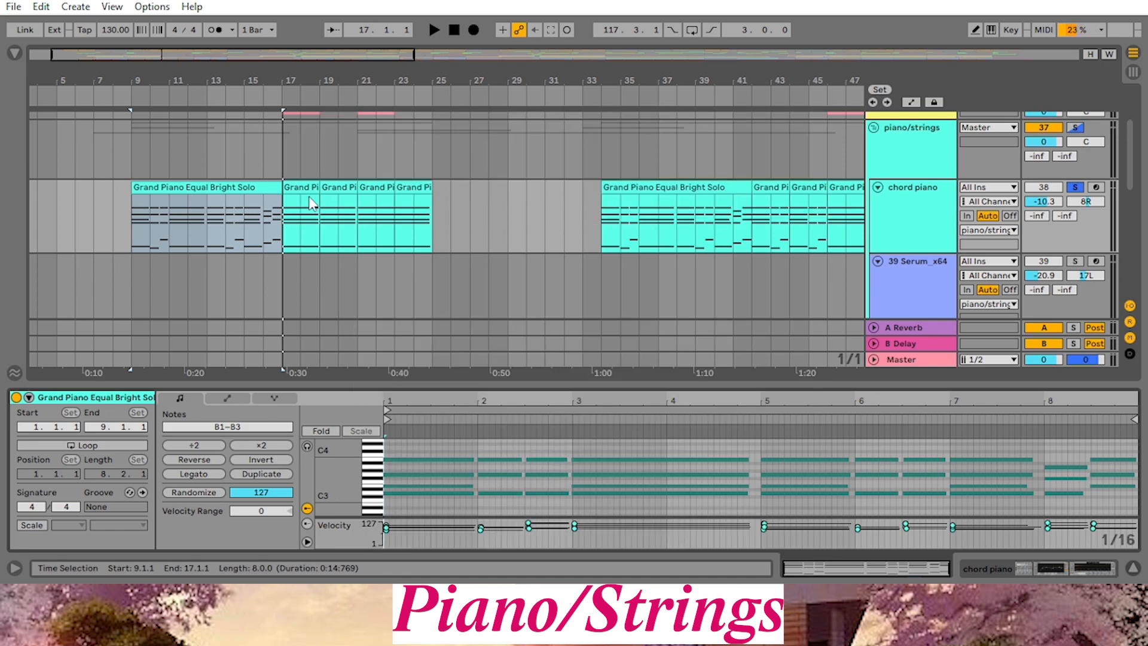
{"action": "left_click_drag", "start_coordinate": [347, 453], "coordinate": [345, 452]}
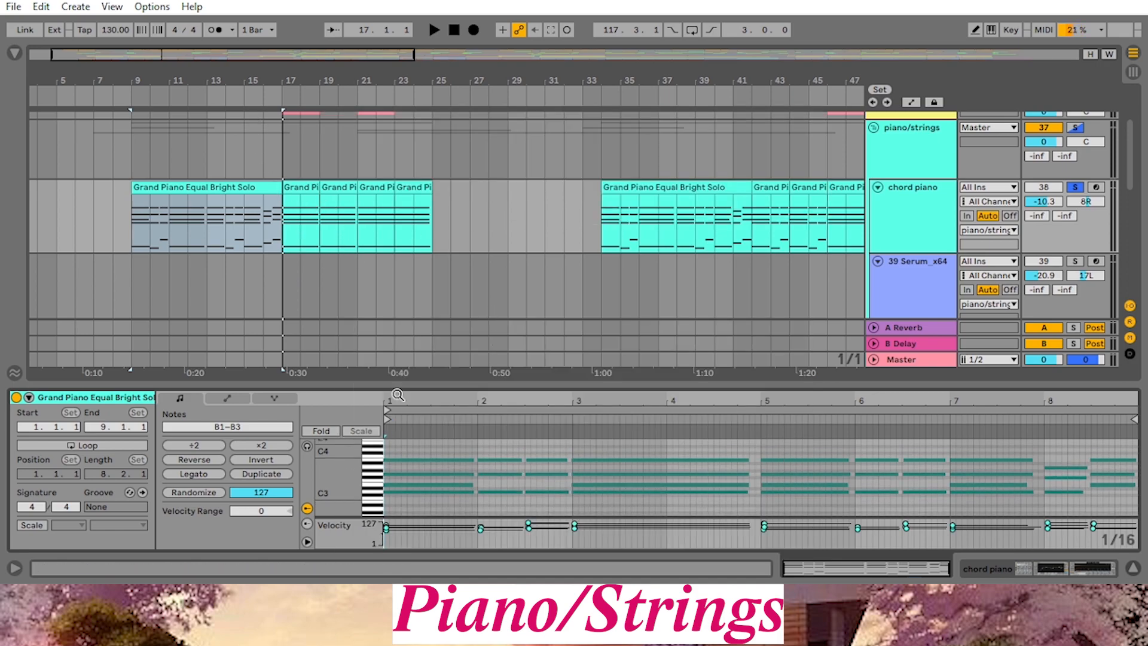
{"action": "left_click", "coordinate": [365, 188]}
{"action": "left_click_drag", "start_coordinate": [349, 452], "coordinate": [349, 462]}
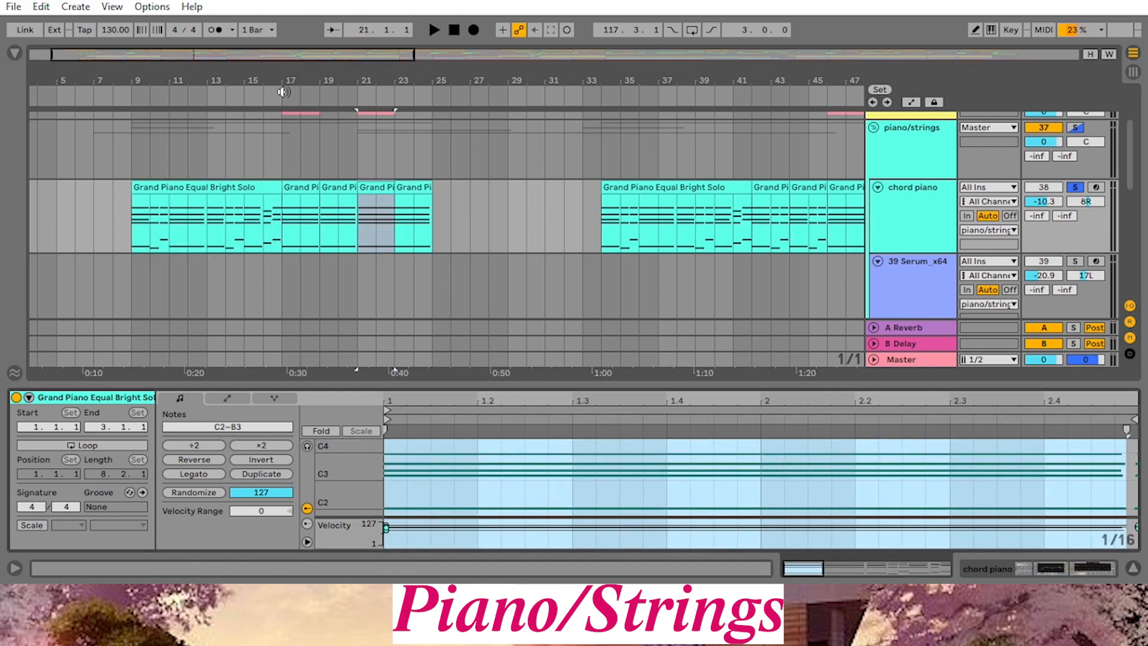
Play the chord piano from bar 17, continue with the clip at bar 34 with its notes shown, and stop playback
{"action": "left_click", "coordinate": [284, 91]}
{"action": "scroll", "coordinate": [1084, 212], "scroll_direction": "down", "scroll_amount": 5}
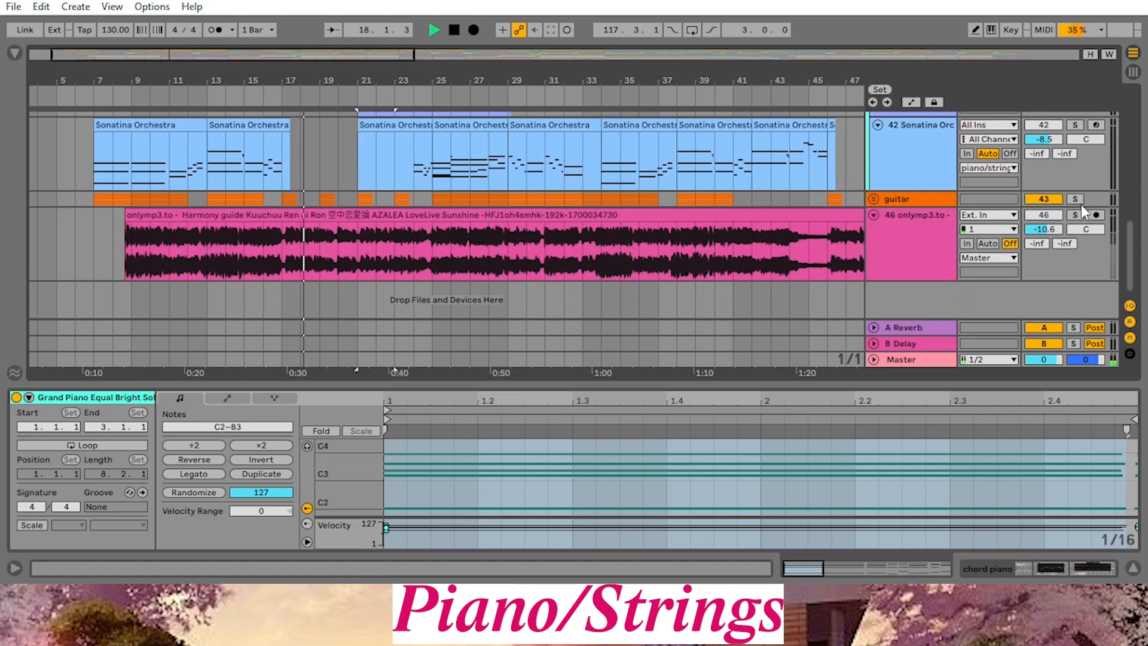
{"action": "scroll", "coordinate": [666, 147], "scroll_direction": "up", "scroll_amount": 10}
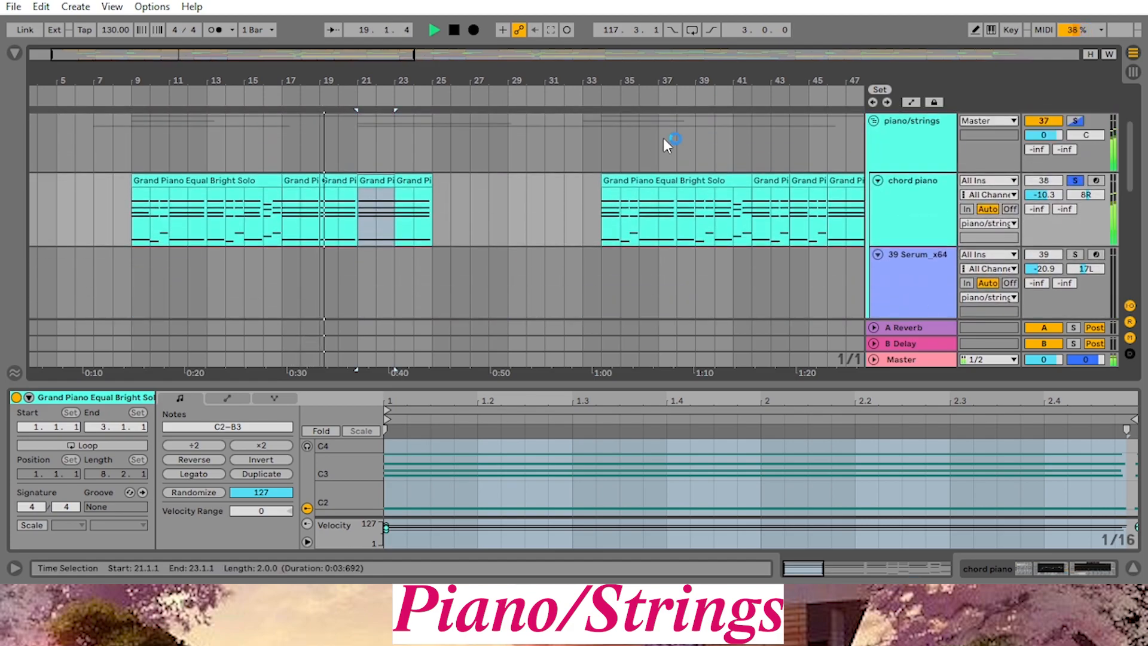
{"action": "left_click", "coordinate": [638, 90]}
{"action": "left_click_drag", "start_coordinate": [511, 81], "coordinate": [489, 78]}
{"action": "left_click", "coordinate": [507, 180]}
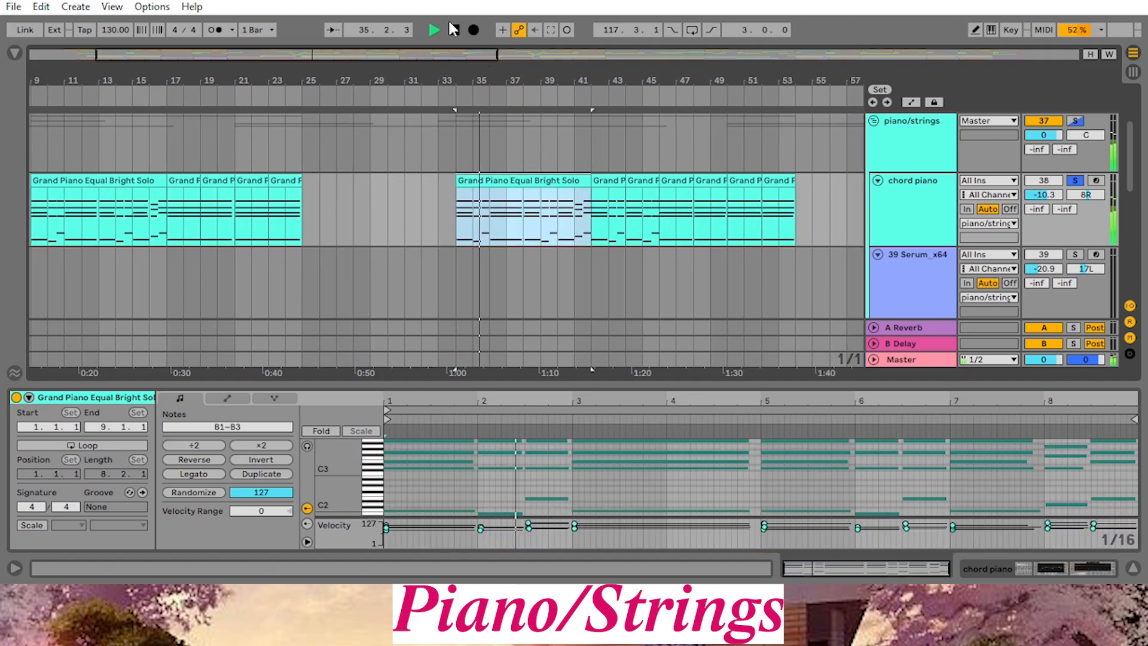
{"action": "left_click", "coordinate": [454, 30]}
Solo the run piano track, play the end of its first clip, and check the reference audio on track 46
{"action": "left_click_drag", "start_coordinate": [601, 88], "coordinate": [377, 71]}
{"action": "left_click_drag", "start_coordinate": [606, 66], "coordinate": [450, 75]}
{"action": "left_click_drag", "start_coordinate": [527, 83], "coordinate": [444, 78]}
{"action": "scroll", "coordinate": [247, 200], "scroll_direction": "down", "scroll_amount": 2}
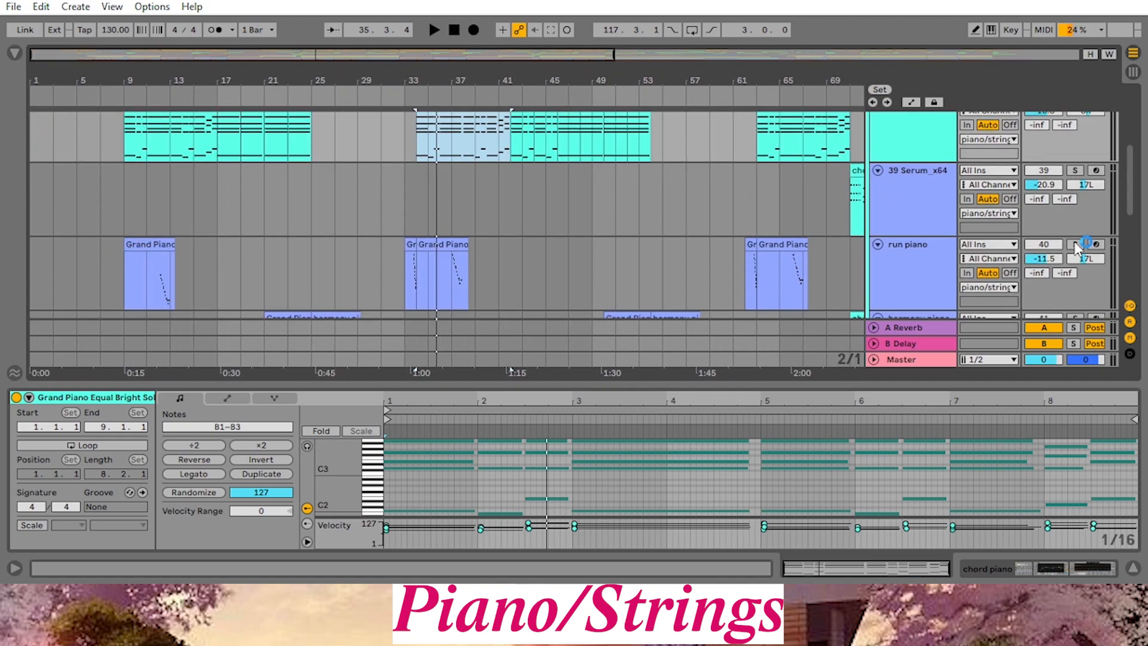
{"action": "left_click", "coordinate": [1075, 244]}
{"action": "scroll", "coordinate": [181, 189], "scroll_direction": "down", "scroll_amount": 2}
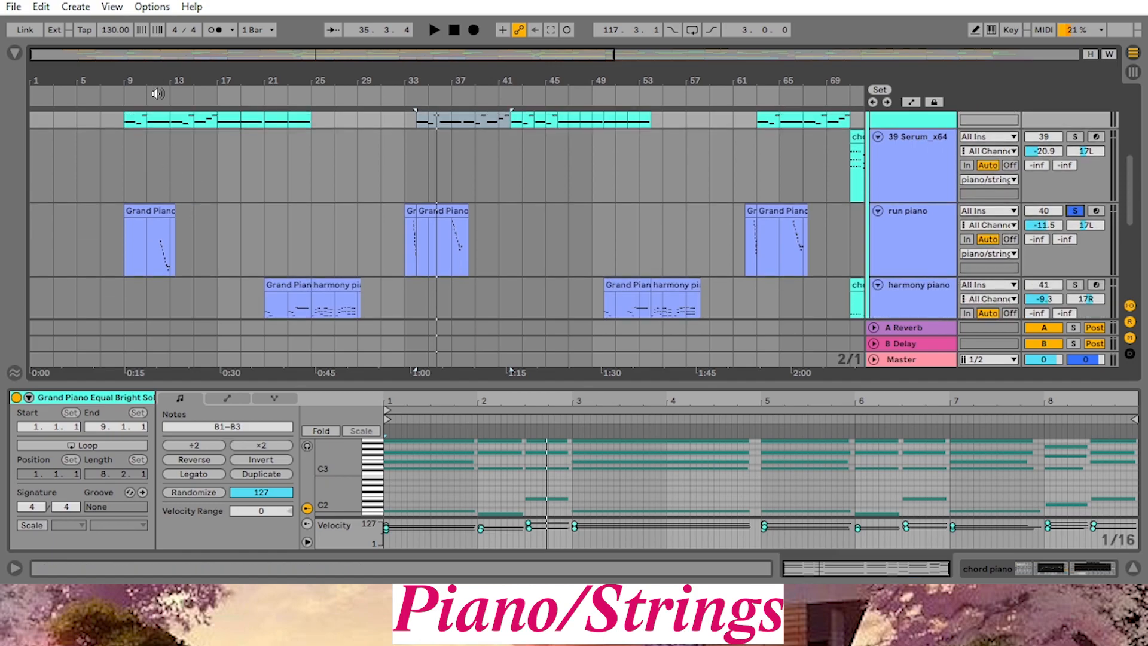
{"action": "left_click", "coordinate": [157, 98]}
{"action": "scroll", "coordinate": [1143, 305], "scroll_direction": "down", "scroll_amount": 5}
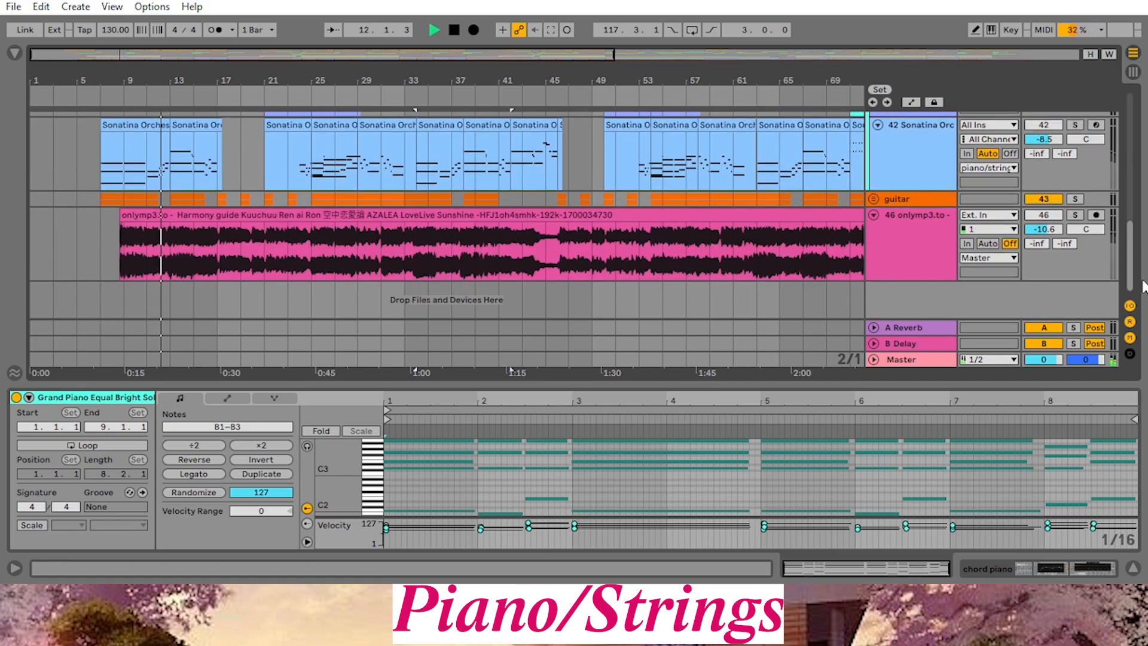
{"action": "left_click", "coordinate": [1076, 214]}
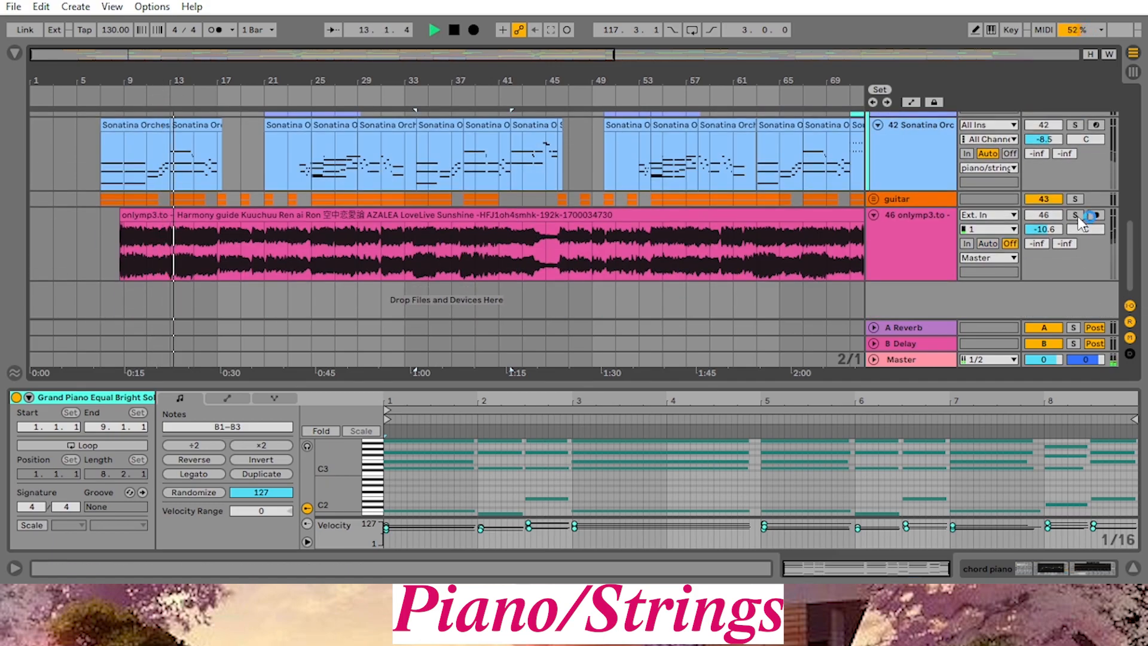
{"action": "left_click_drag", "start_coordinate": [1132, 260], "coordinate": [1131, 210]}
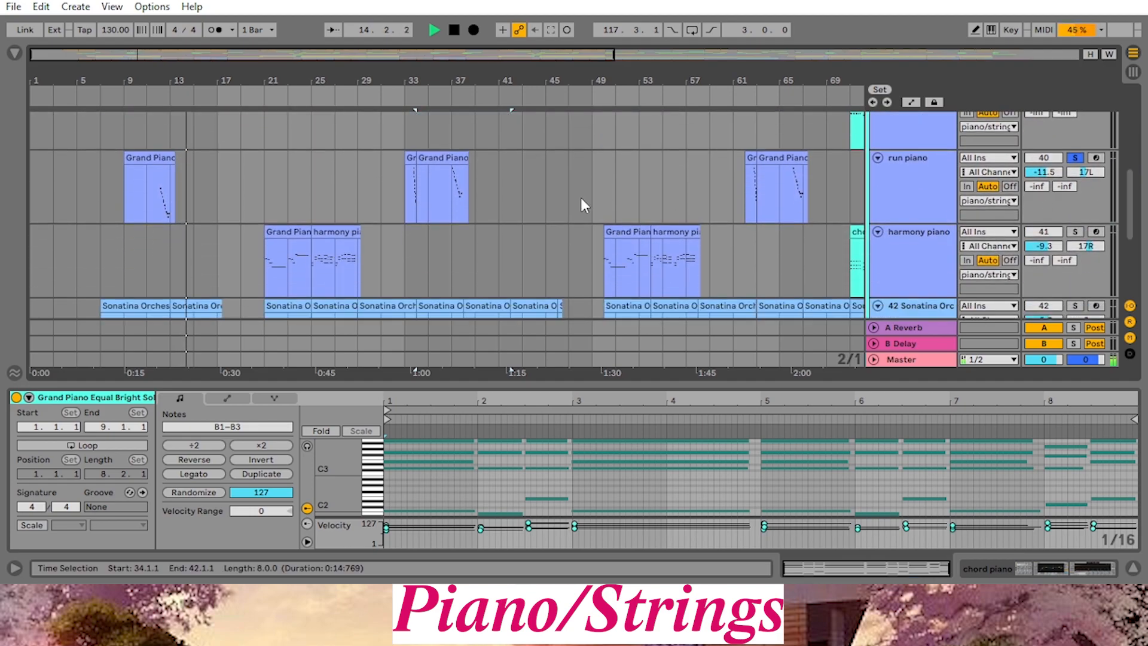
Play the run piano clips from bar 33, stop playback, and show the track's devices
{"action": "left_click", "coordinate": [412, 96]}
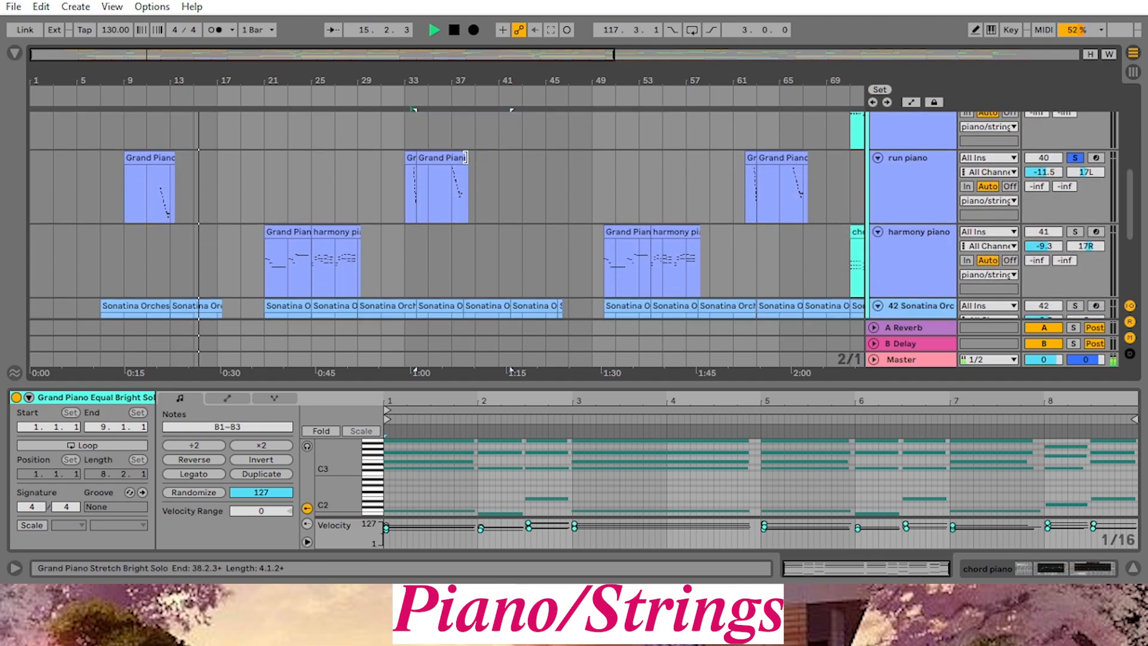
{"action": "key", "text": "space"}
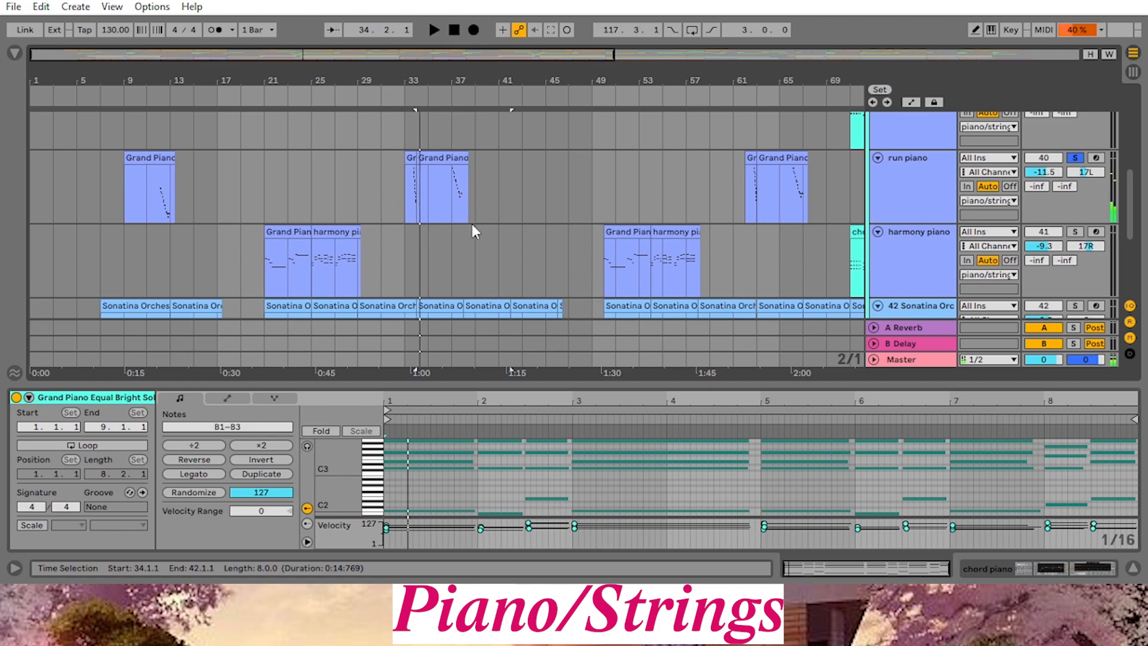
{"action": "left_click", "coordinate": [520, 187]}
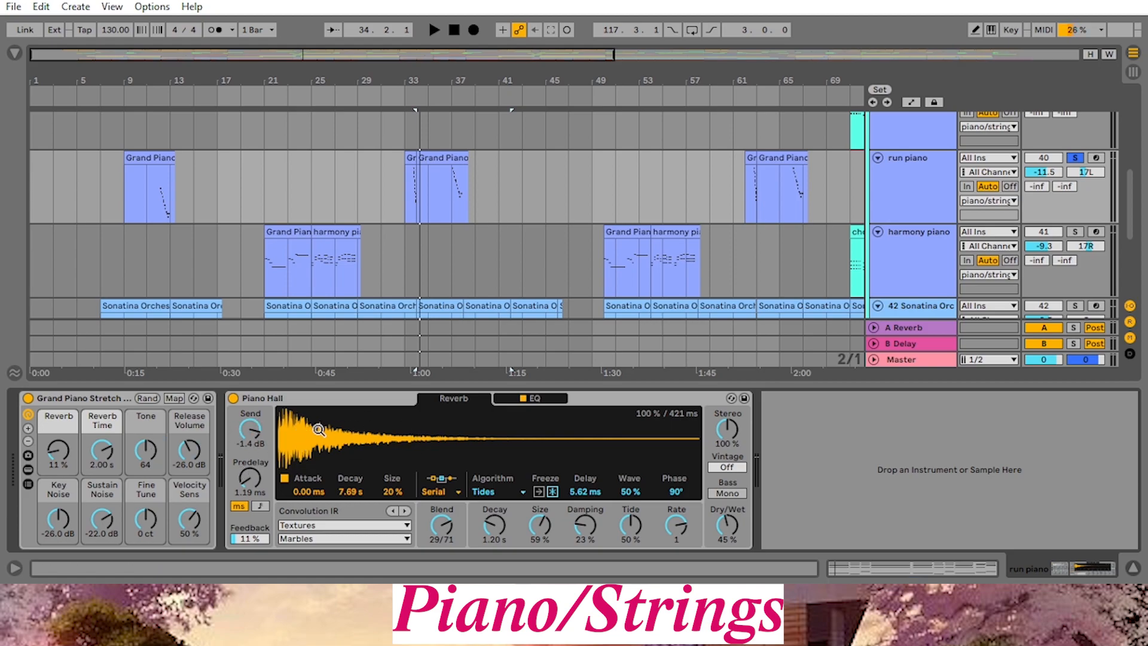
Solo the harmony piano track and play its clips from bar 21, glancing at the reference audio on track 46
{"action": "left_click", "coordinate": [1074, 232]}
{"action": "left_click", "coordinate": [1074, 231]}
{"action": "left_click", "coordinate": [263, 94]}
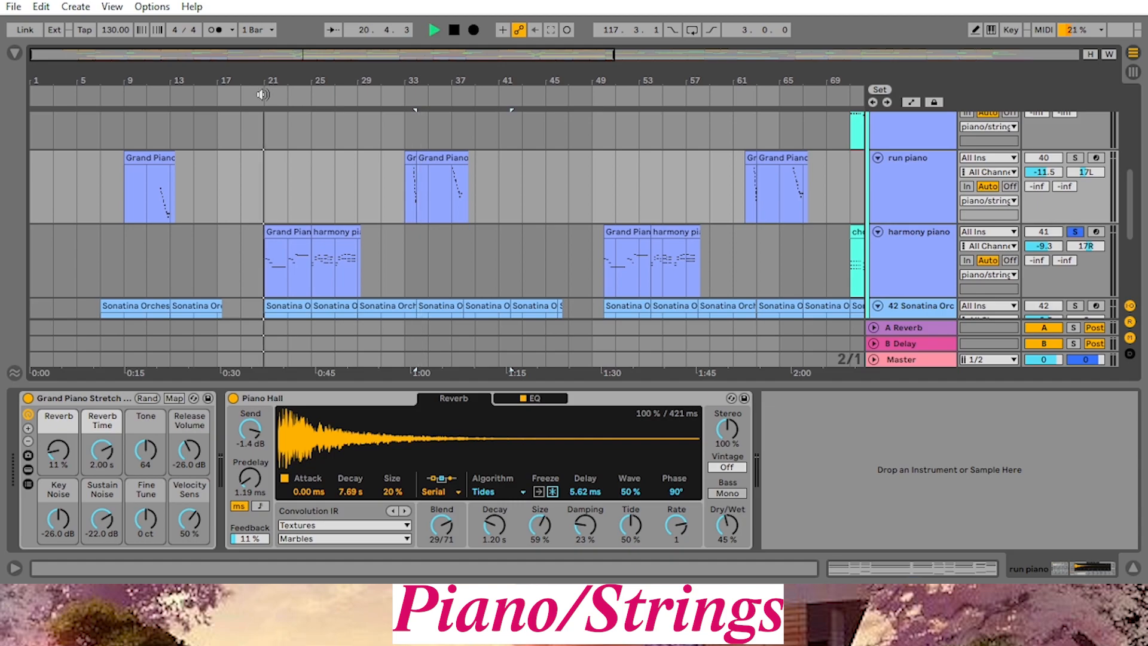
{"action": "left_click_drag", "start_coordinate": [1134, 205], "coordinate": [1134, 275]}
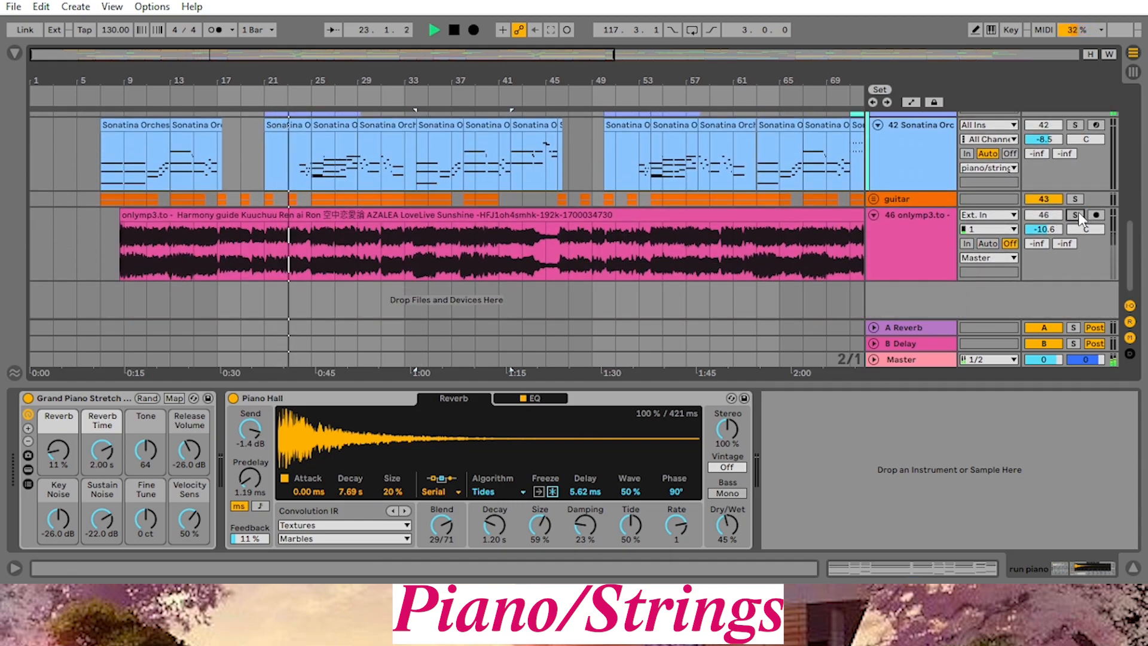
{"action": "scroll", "coordinate": [576, 256], "scroll_direction": "up", "scroll_amount": 5}
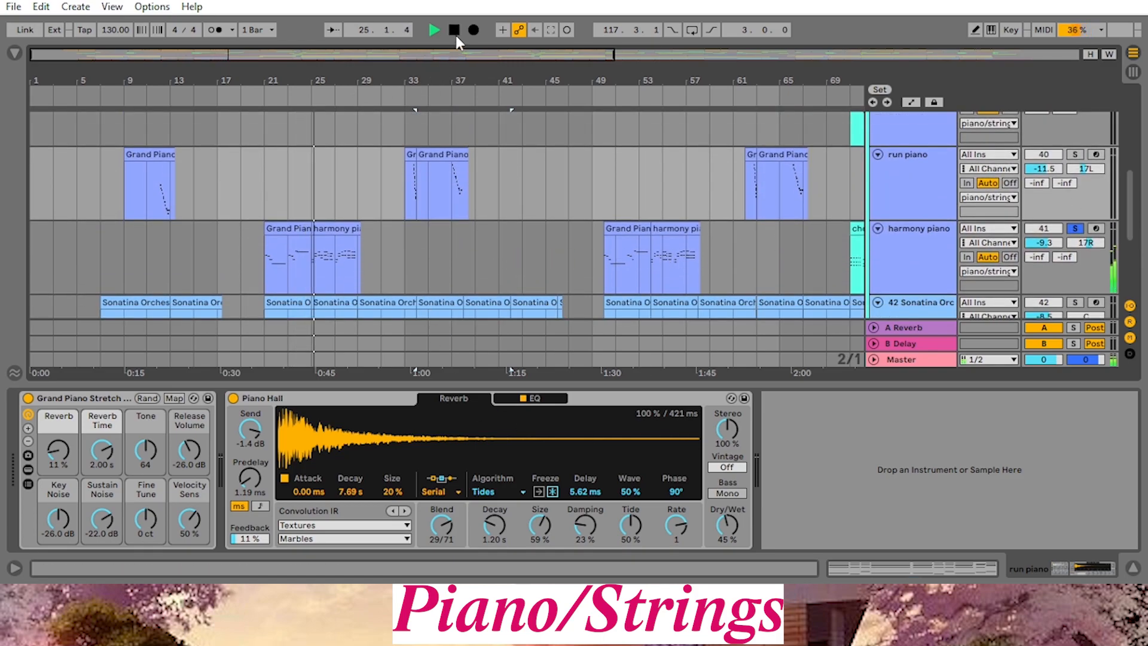
View the notes of the harmony piano 2 clip as it plays and stop playback at its end
{"action": "double_click", "coordinate": [345, 226]}
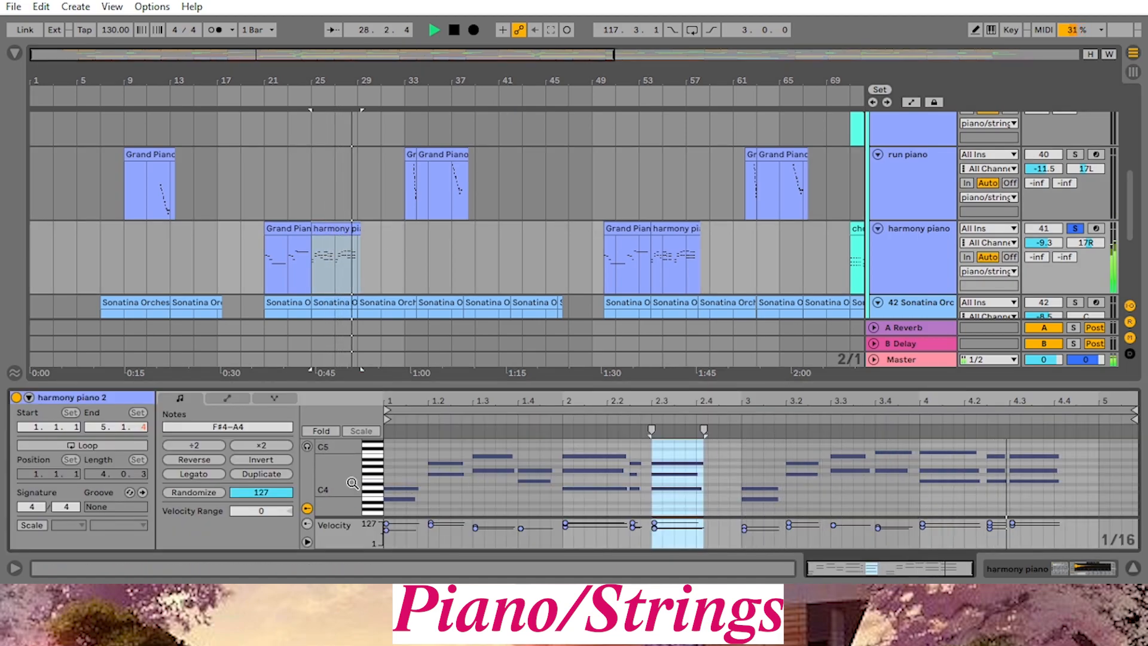
{"action": "left_click", "coordinate": [454, 29]}
{"action": "scroll", "coordinate": [772, 166], "scroll_direction": "up", "scroll_amount": 1}
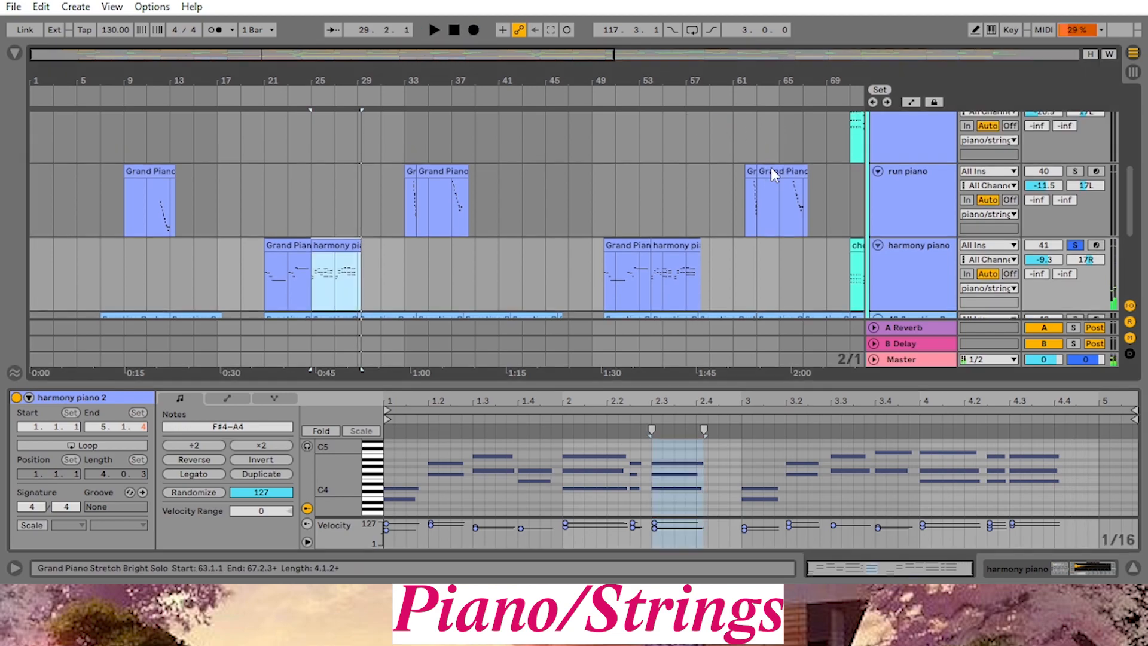
View the notes of the chord piano clip at bar 71 on the 39 Serum_x64 track and show the track's device
{"action": "scroll", "coordinate": [771, 166], "scroll_direction": "up", "scroll_amount": 3}
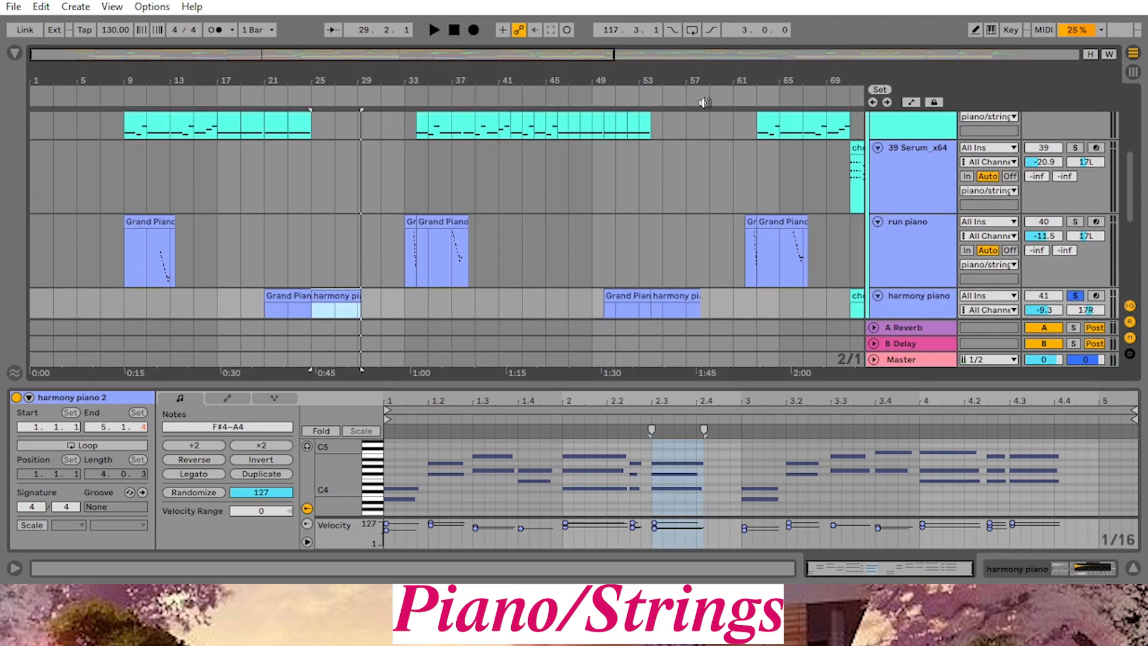
{"action": "left_click_drag", "start_coordinate": [704, 80], "coordinate": [704, 55]}
{"action": "scroll", "coordinate": [624, 164], "scroll_direction": "up", "scroll_amount": 1}
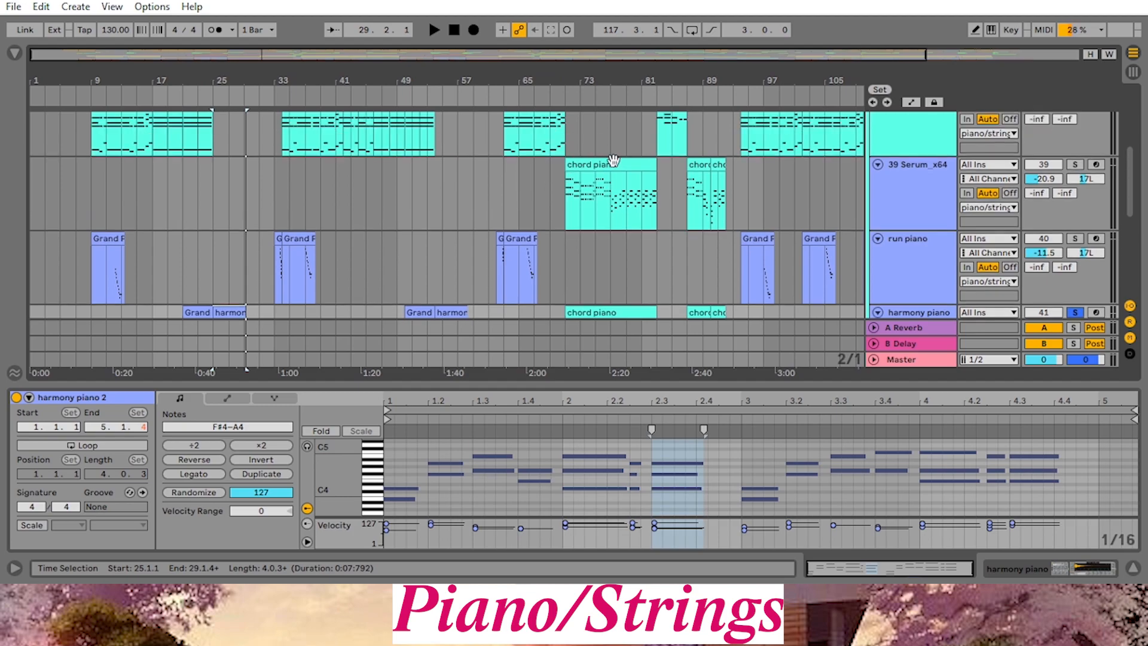
{"action": "left_click", "coordinate": [624, 163]}
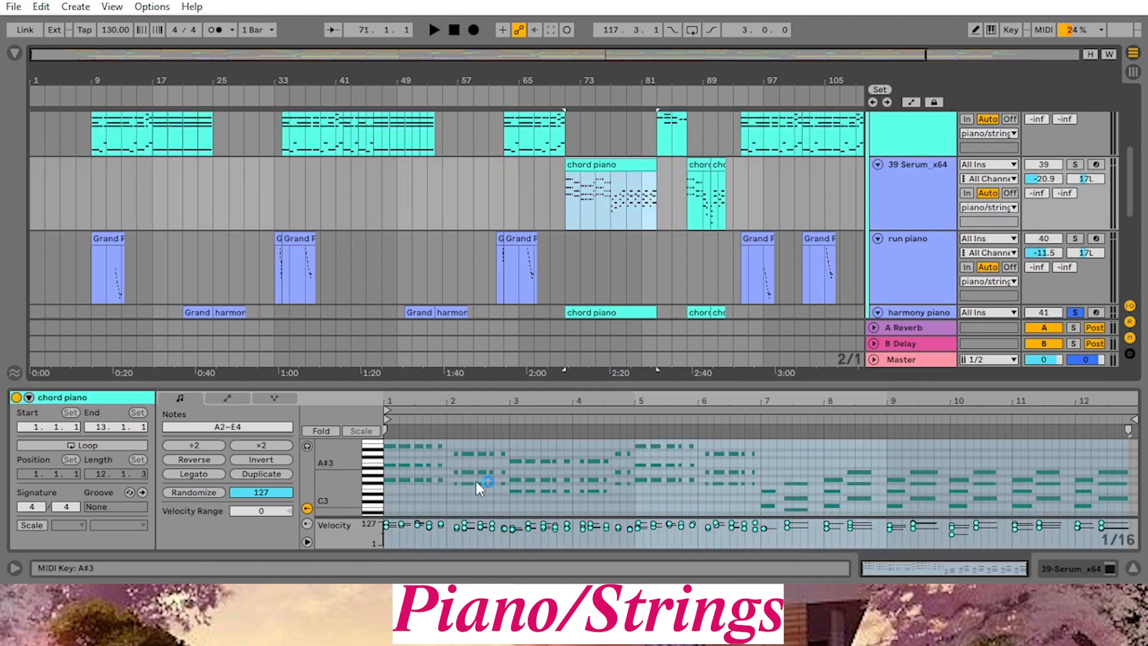
{"action": "left_click", "coordinate": [1055, 569]}
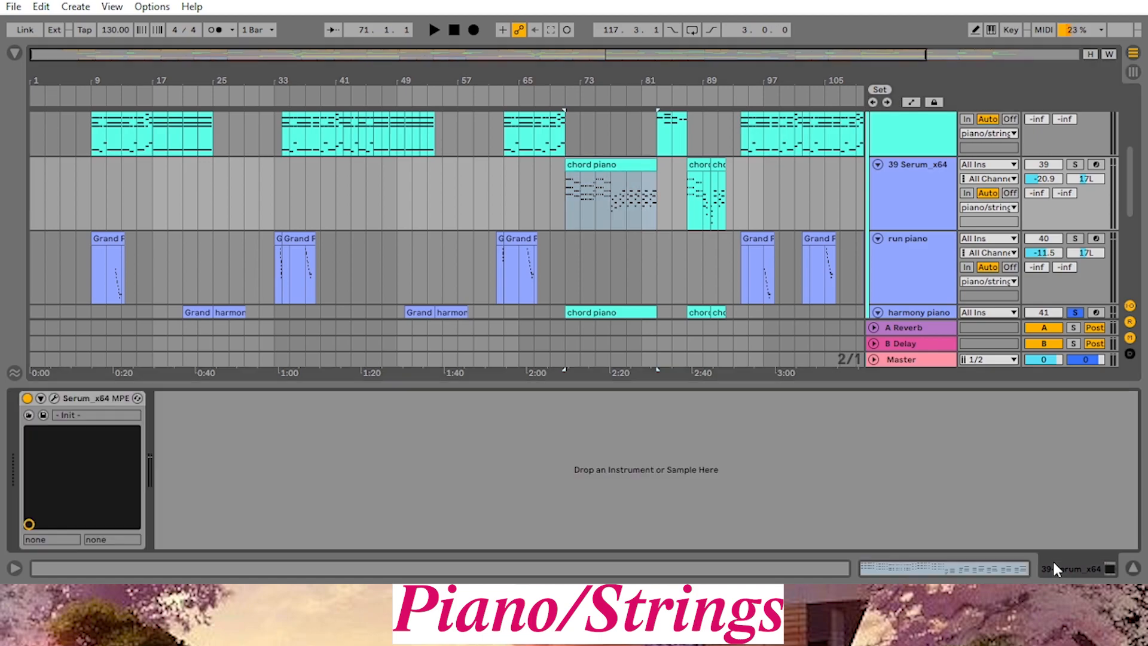
Open track 39's Serum synth, review its oscillators, envelope 2 and effects, and close it
{"action": "left_click", "coordinate": [54, 397]}
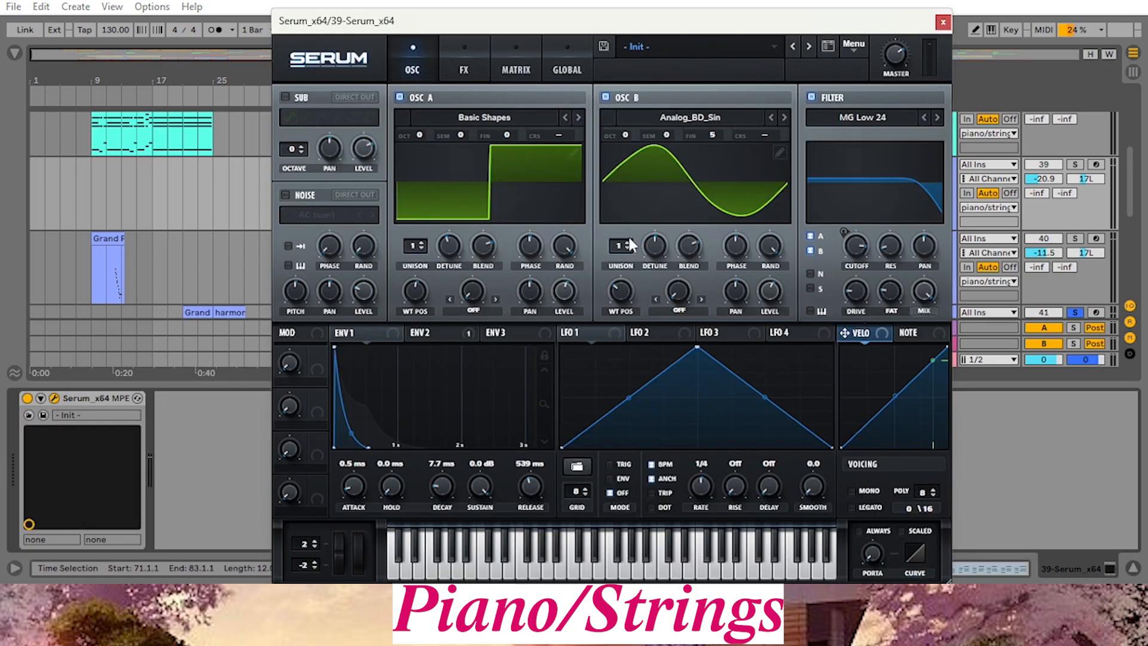
{"action": "left_click", "coordinate": [451, 332]}
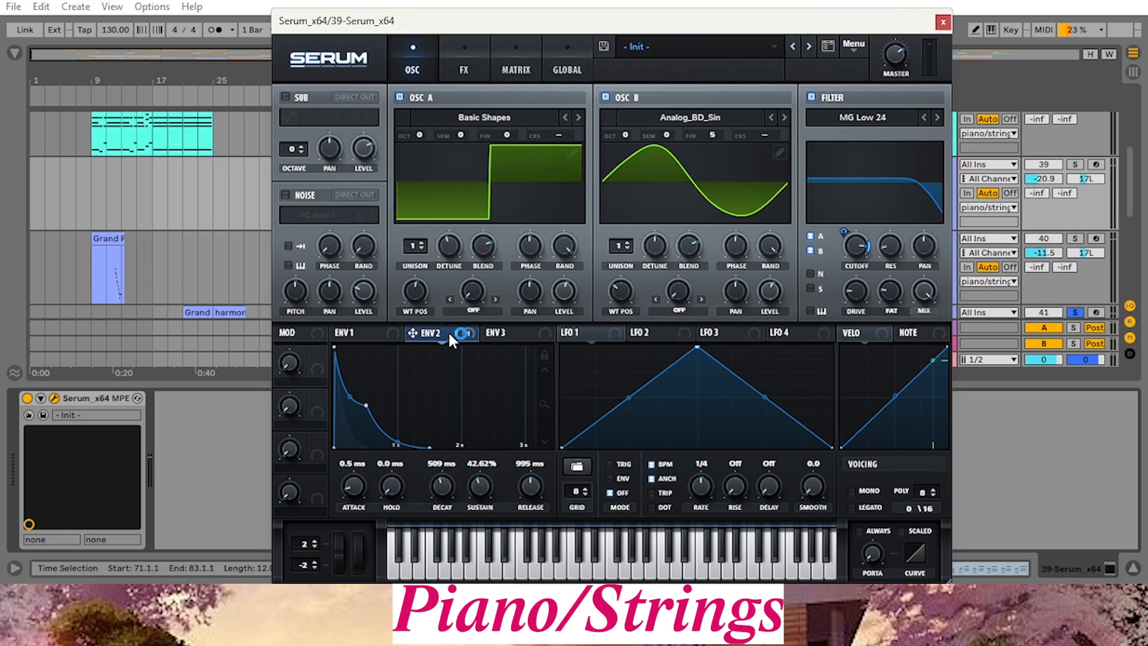
{"action": "left_click", "coordinate": [451, 50]}
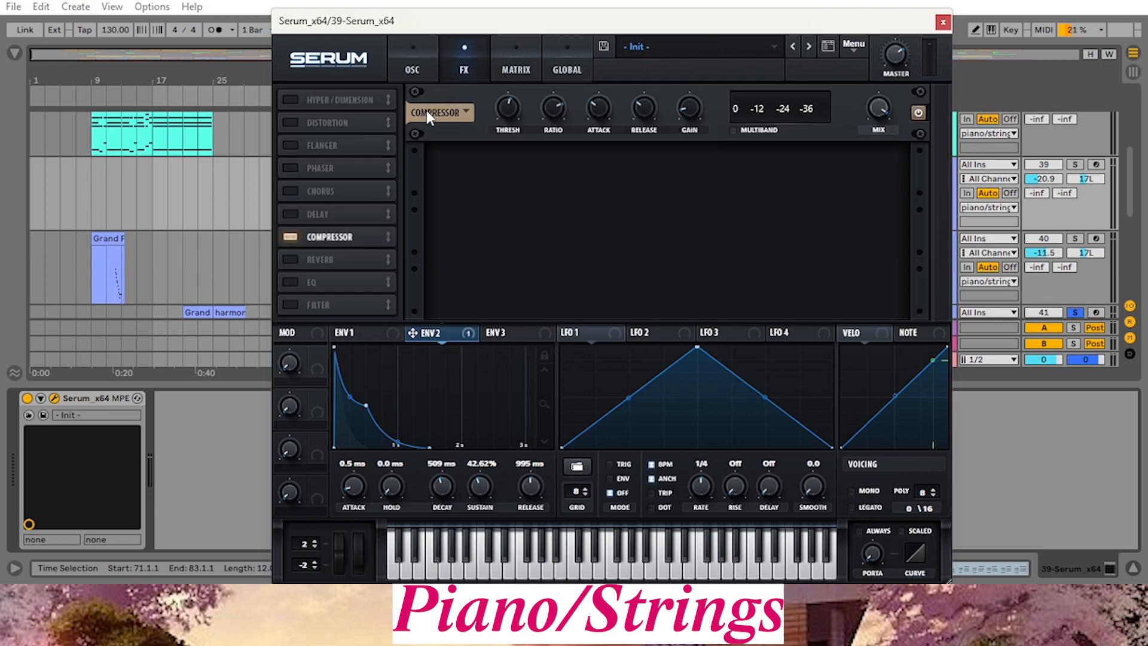
{"action": "left_click", "coordinate": [412, 59]}
{"action": "left_click", "coordinate": [487, 59]}
{"action": "left_click", "coordinate": [943, 22]}
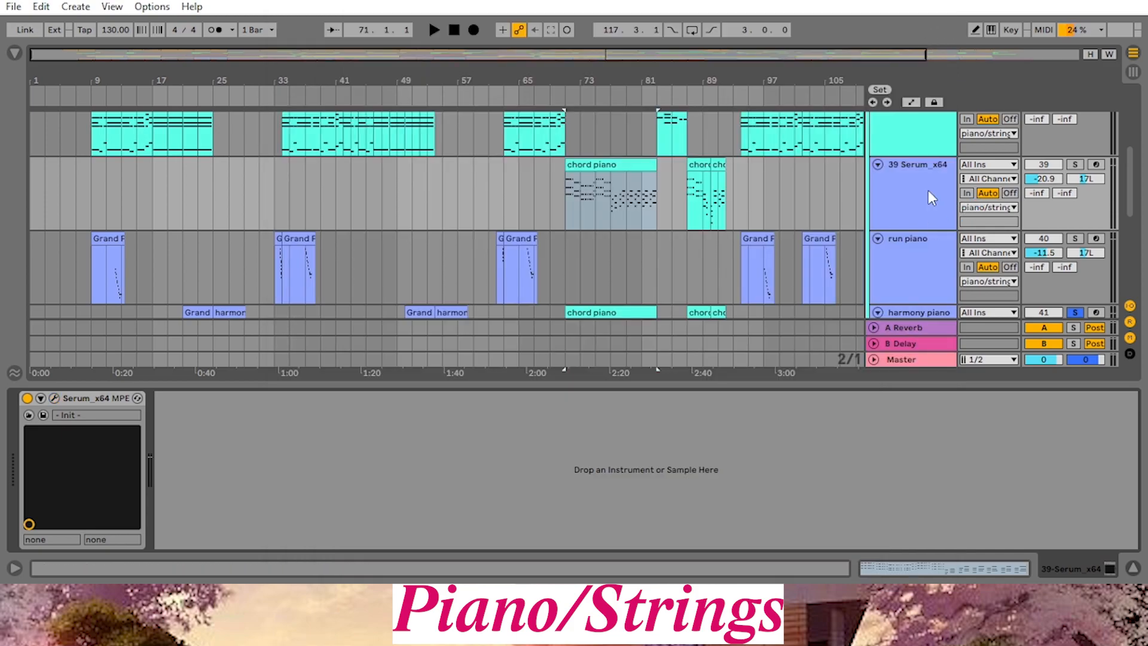
Solo the whole piano/strings group and play the song from bar 71
{"action": "scroll", "coordinate": [1039, 180], "scroll_direction": "up", "scroll_amount": 3}
{"action": "scroll", "coordinate": [1078, 144], "scroll_direction": "up", "scroll_amount": 1}
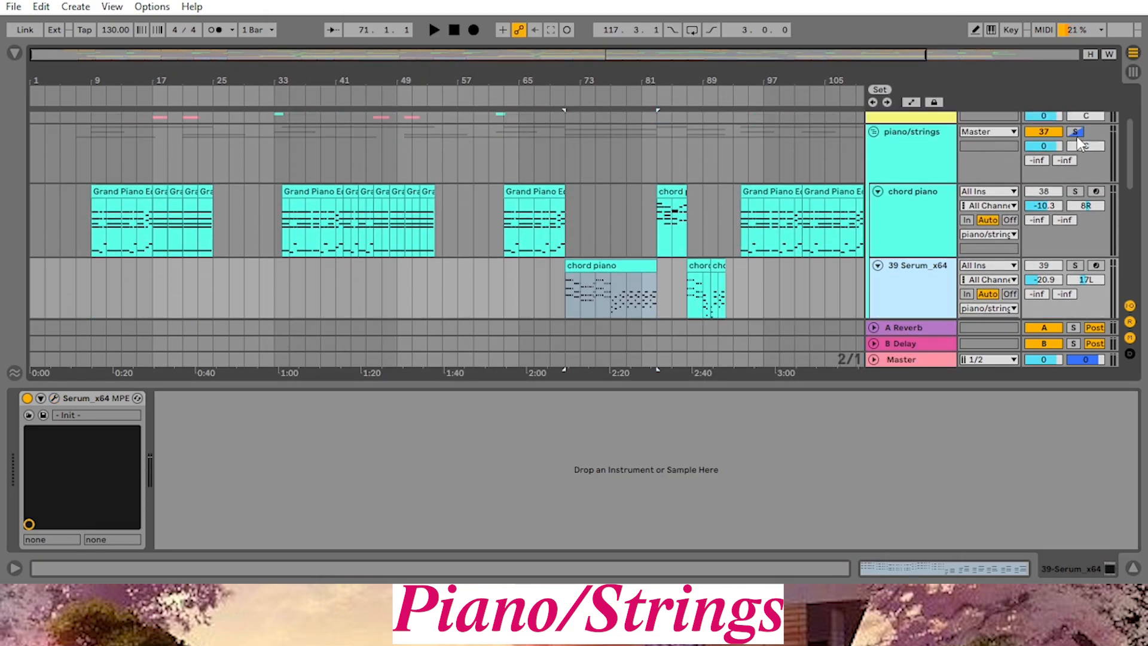
{"action": "left_click", "coordinate": [1074, 133]}
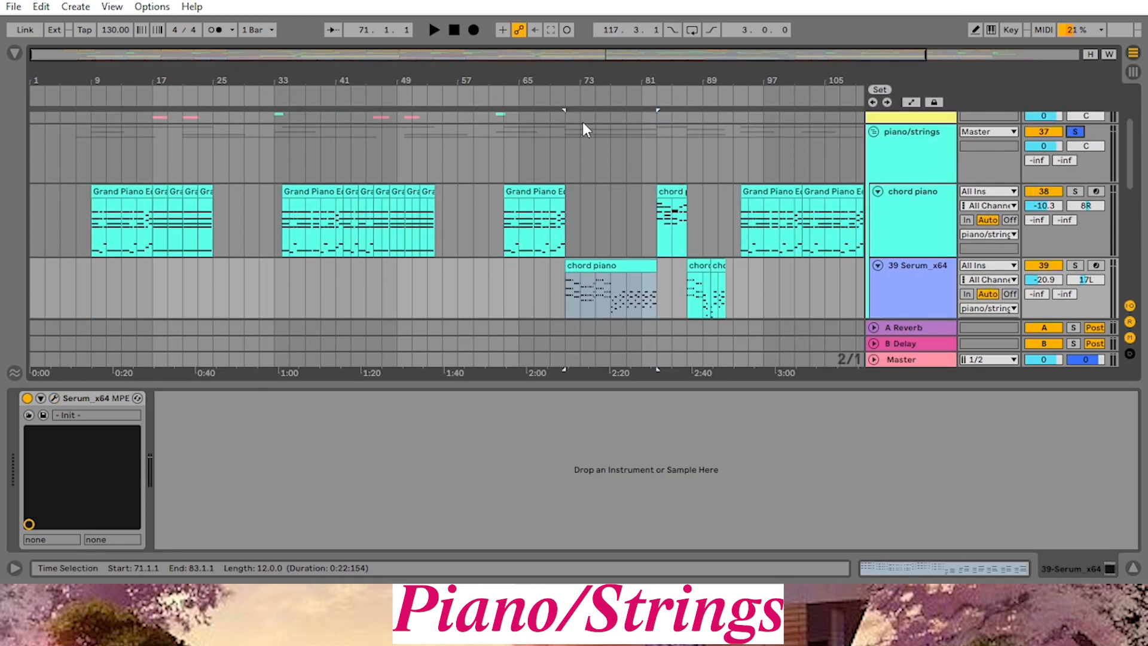
{"action": "key", "text": "space"}
{"action": "left_click_drag", "start_coordinate": [1132, 160], "coordinate": [1134, 230]}
{"action": "scroll", "coordinate": [1108, 220], "scroll_direction": "up", "scroll_amount": 5}
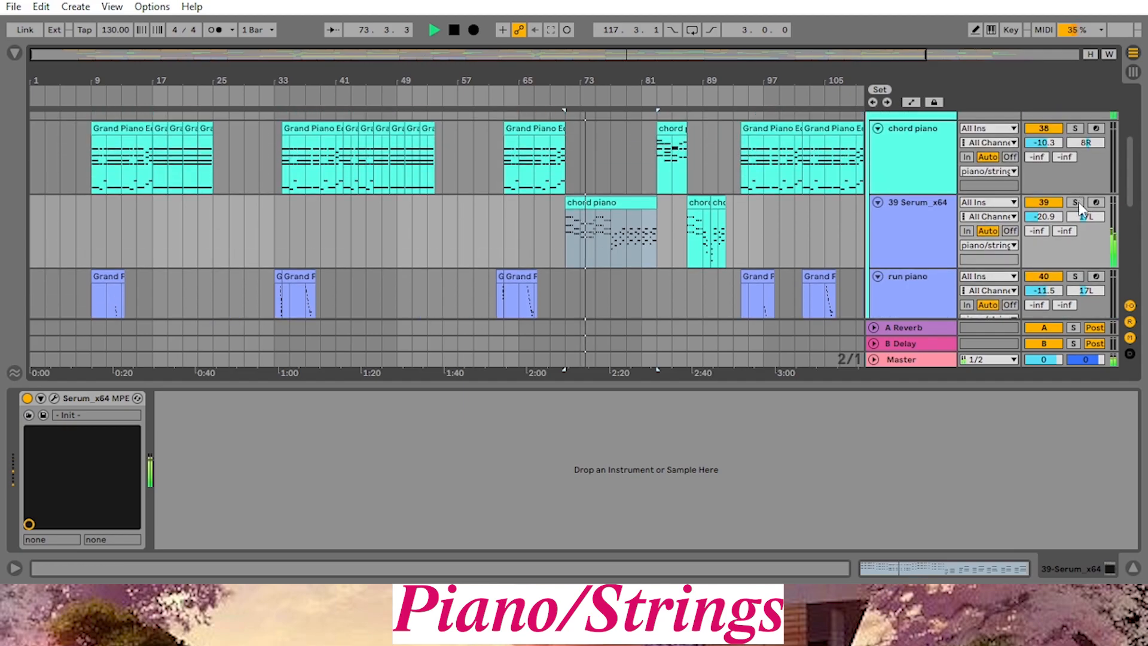
Solo the 39 Serum_x64 and harmony piano tracks together to hear their chord piano clips, and stop playback
{"action": "left_click", "coordinate": [1076, 203]}
{"action": "scroll", "coordinate": [1075, 218], "scroll_direction": "down", "scroll_amount": 3}
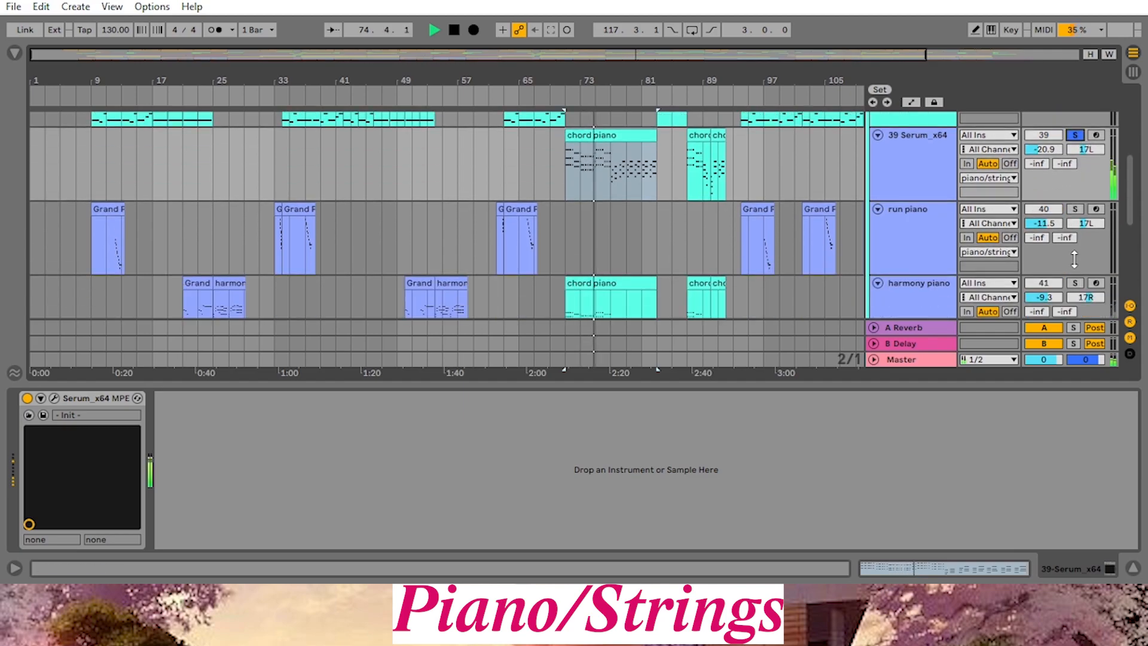
{"action": "left_click", "coordinate": [1076, 283]}
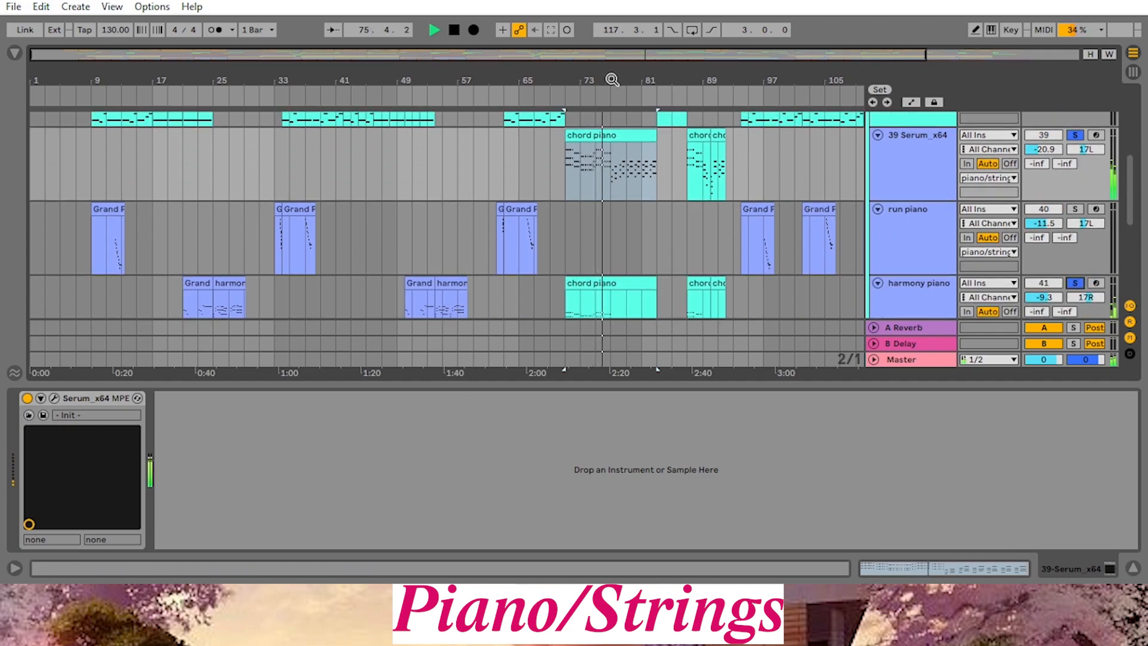
{"action": "left_click", "coordinate": [454, 30]}
View the notes of the harmony piano track's chord piano clip at bar 71
{"action": "left_click", "coordinate": [619, 289]}
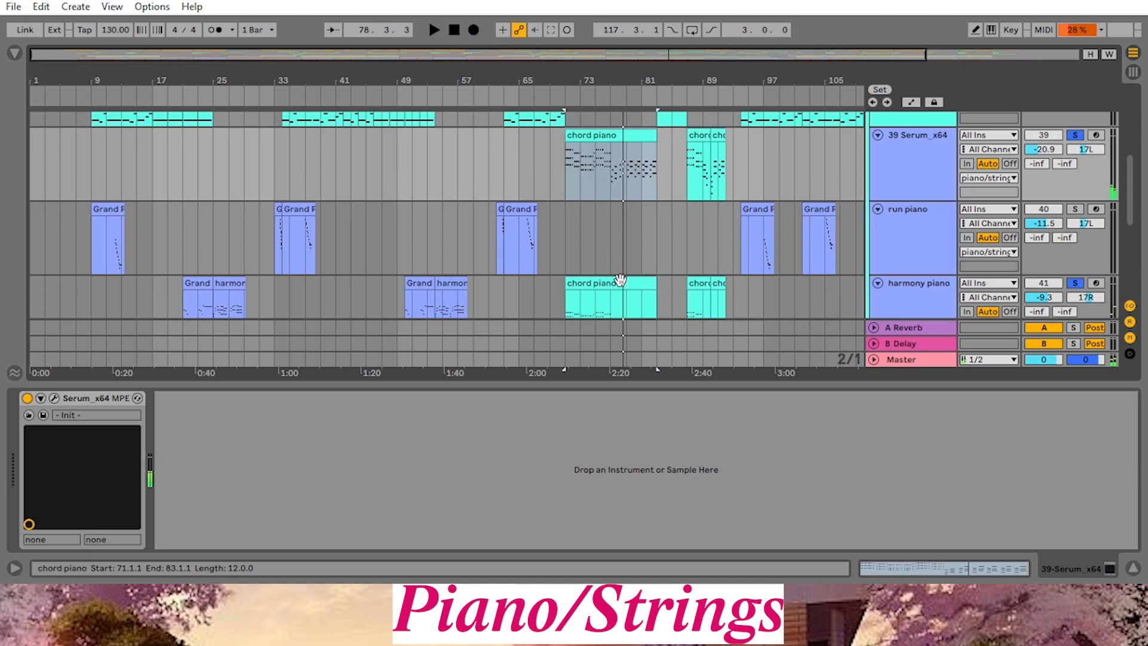
{"action": "left_click", "coordinate": [619, 289]}
{"action": "double_click", "coordinate": [613, 284]}
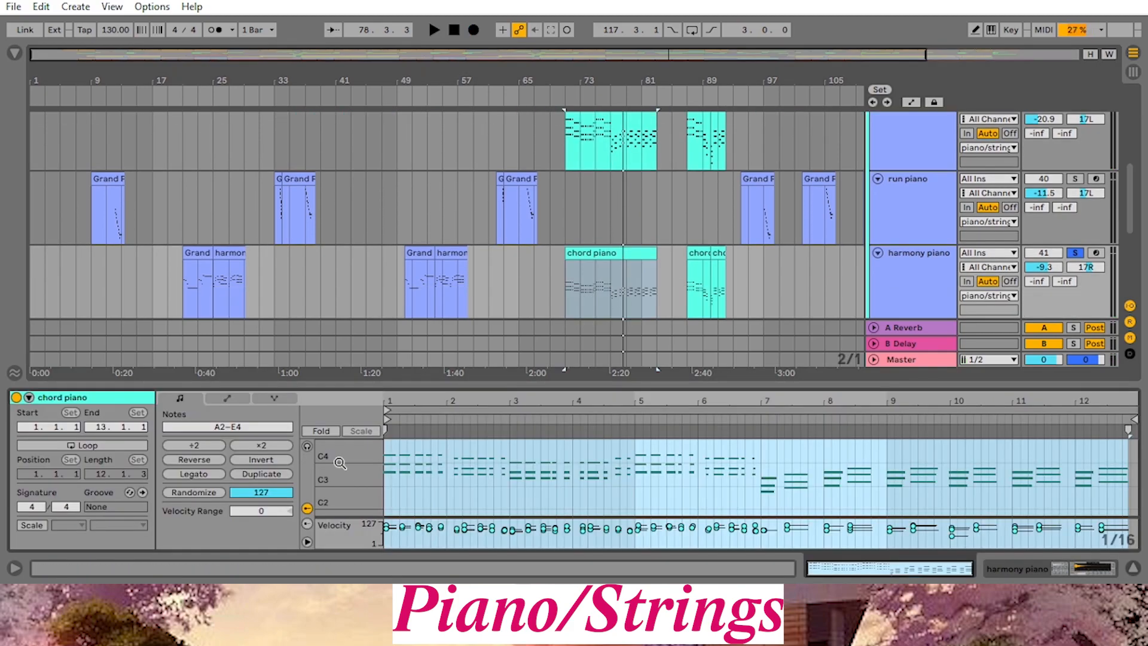
Solo the chord piano track alongside track 39, play from bar 83, and view the notes of its clip there
{"action": "scroll", "coordinate": [686, 131], "scroll_direction": "up", "scroll_amount": 5}
{"action": "scroll", "coordinate": [685, 131], "scroll_direction": "down", "scroll_amount": 3}
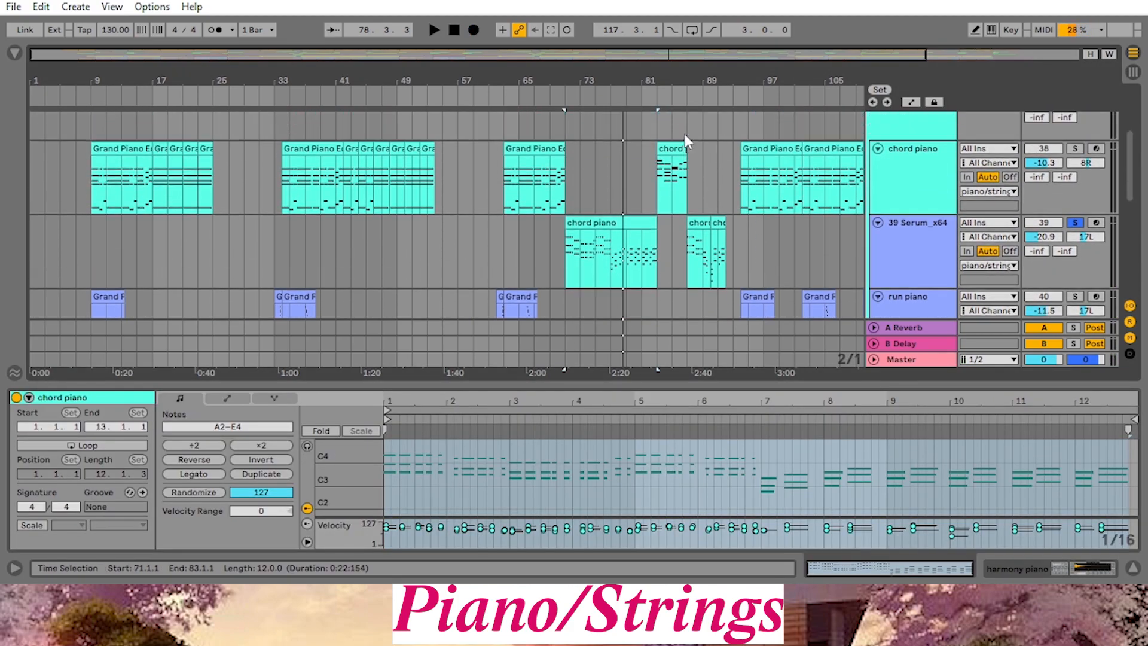
{"action": "scroll", "coordinate": [850, 172], "scroll_direction": "up", "scroll_amount": 4}
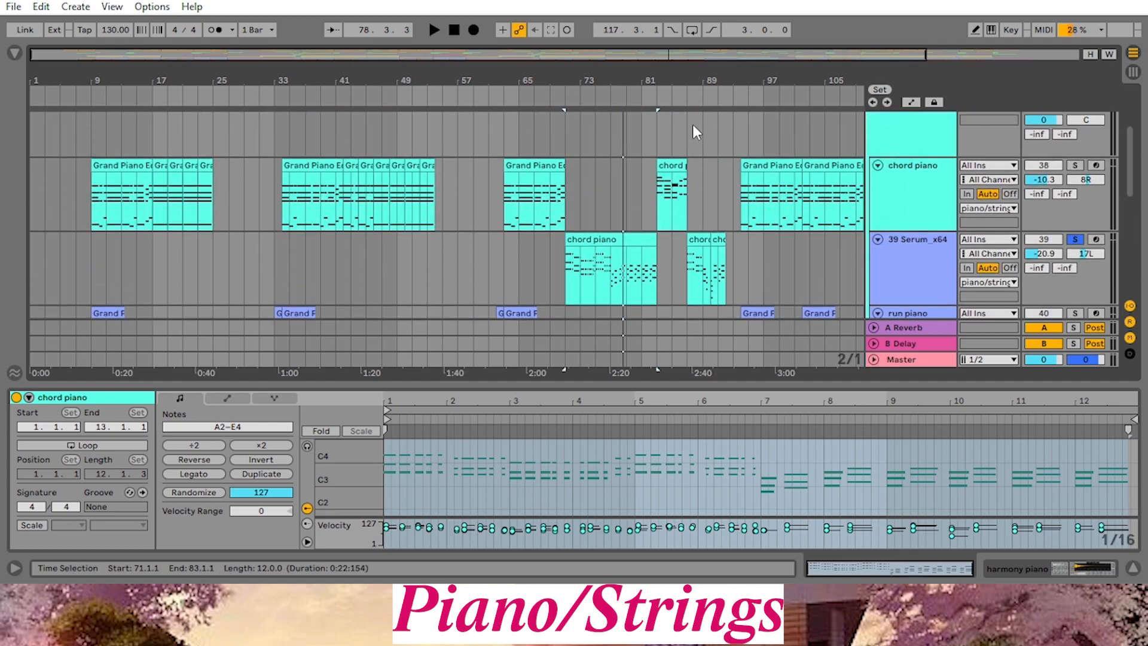
{"action": "left_click", "coordinate": [656, 95]}
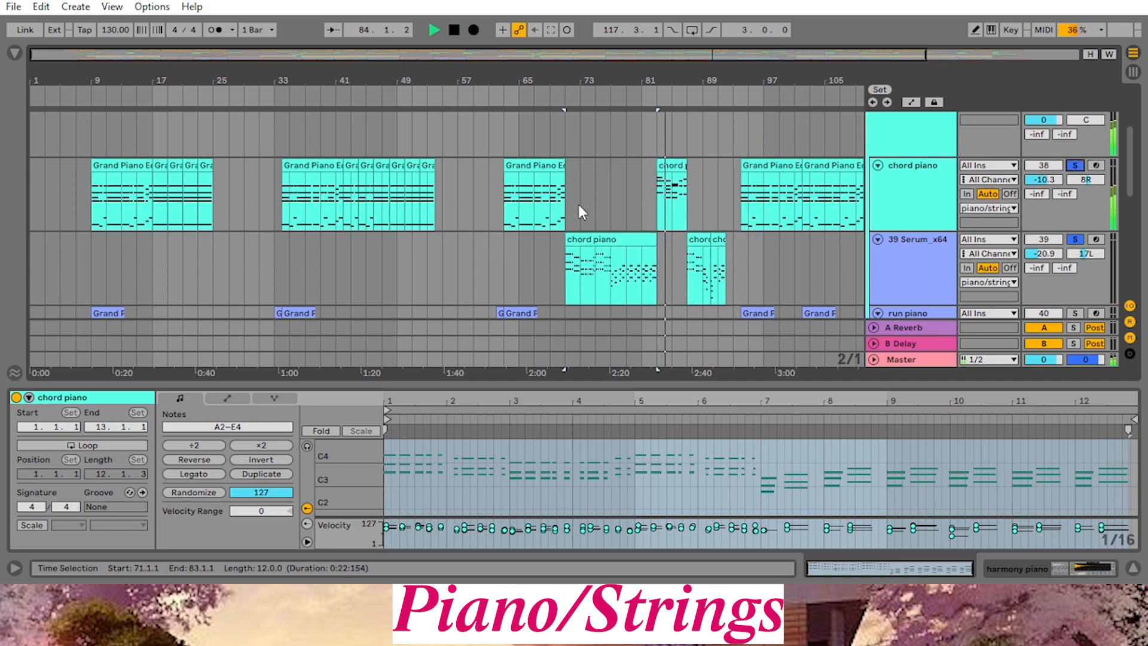
{"action": "left_click", "coordinate": [682, 215]}
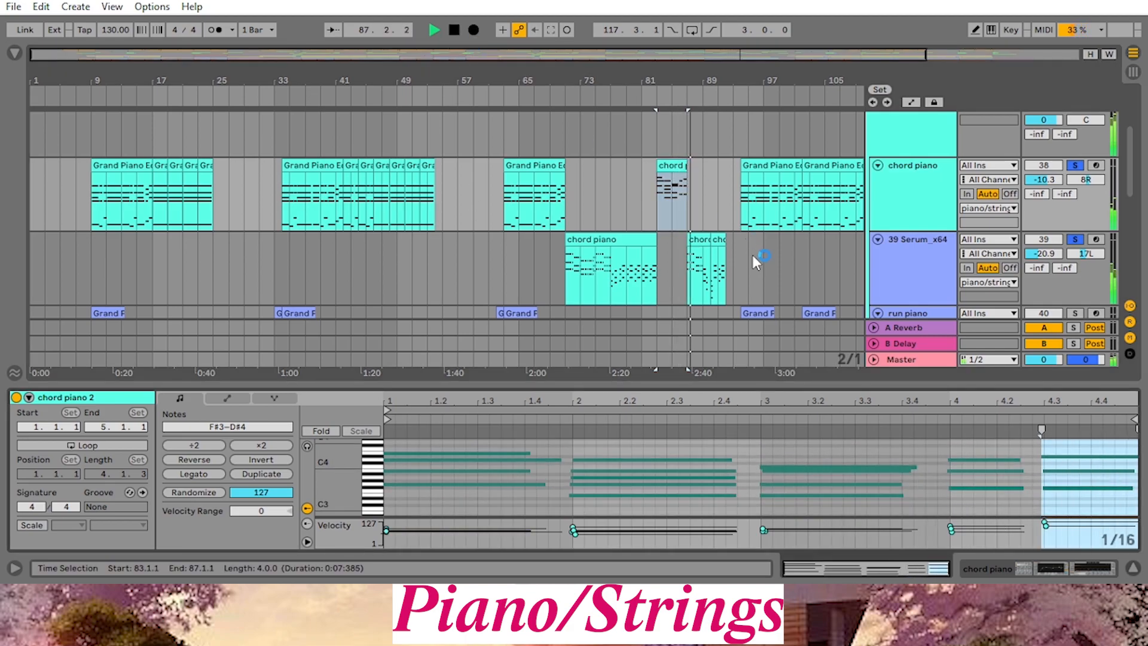
View the notes of the 39 Serum_x64 track's clips at bars 87 and 90 as they play, and stop playback
{"action": "left_click", "coordinate": [699, 240]}
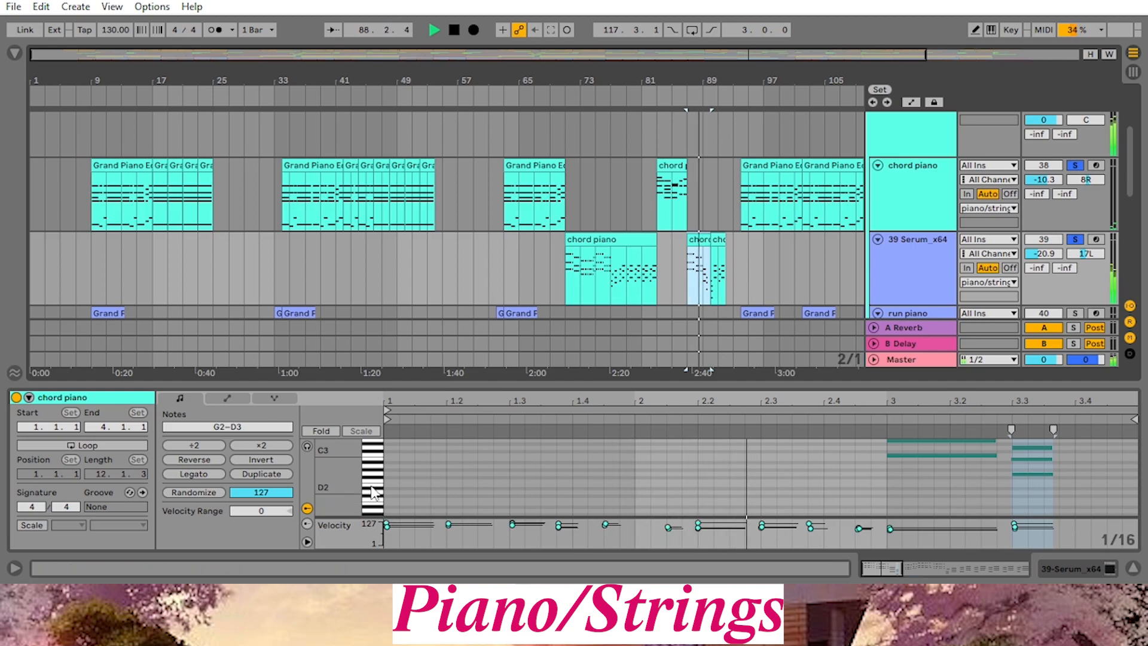
{"action": "left_click_drag", "start_coordinate": [338, 462], "coordinate": [316, 496]}
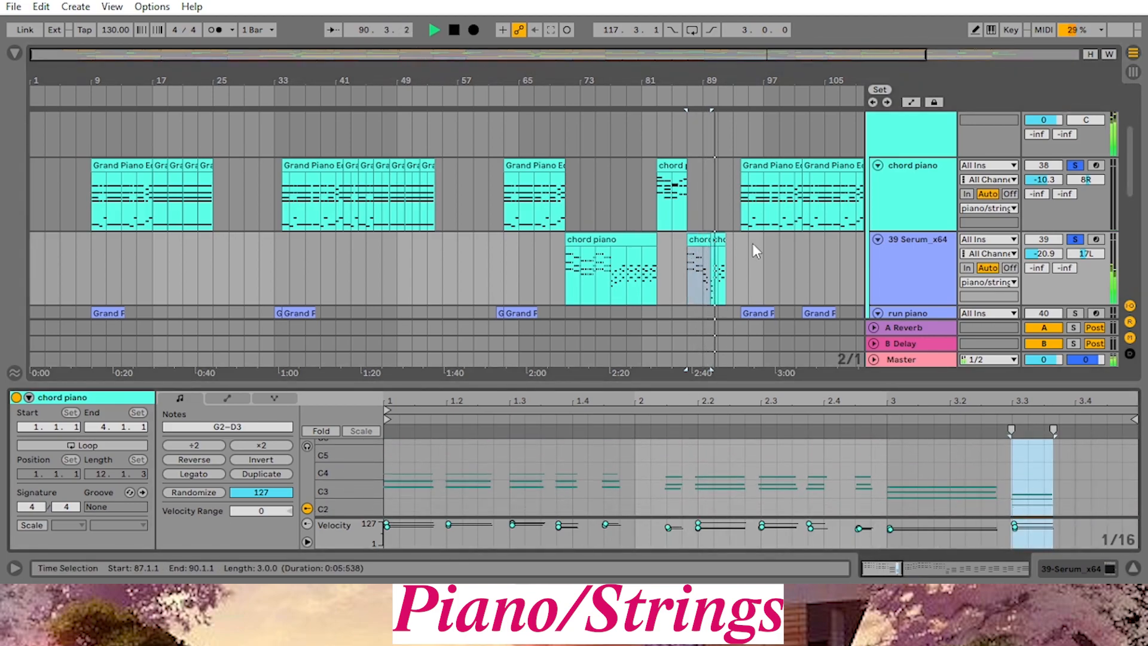
{"action": "left_click", "coordinate": [720, 239]}
{"action": "mouse_move", "coordinate": [1130, 193]}
{"action": "left_mouse_down"}
{"action": "mouse_move", "coordinate": [1129, 292]}
{"action": "mouse_move", "coordinate": [1131, 190]}
{"action": "left_mouse_up"}
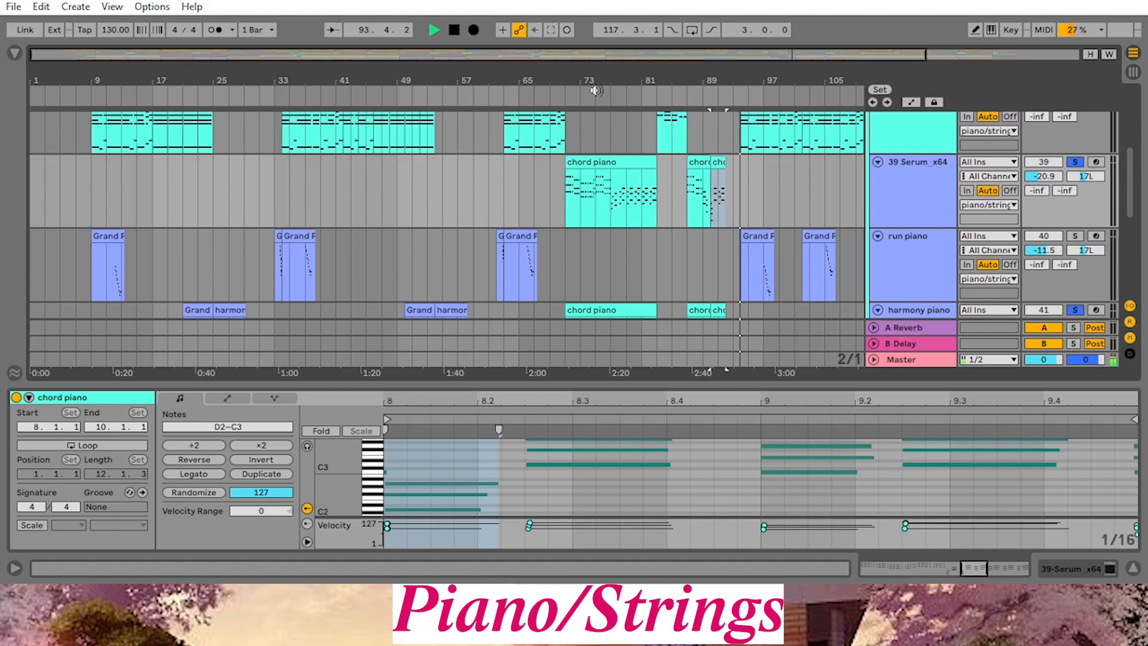
{"action": "left_click", "coordinate": [453, 29]}
Solo the 42 Sonatina Orchestra track and play it from about bar 7
{"action": "scroll", "coordinate": [634, 161], "scroll_direction": "up", "scroll_amount": 1}
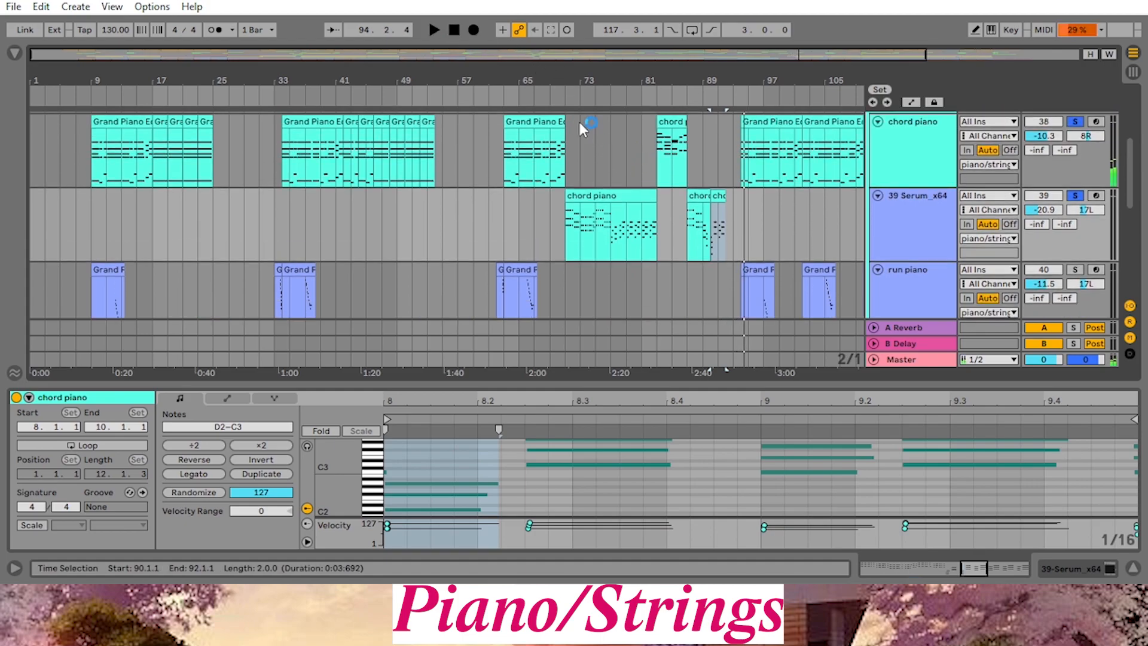
{"action": "scroll", "coordinate": [616, 159], "scroll_direction": "down", "scroll_amount": 3}
{"action": "scroll", "coordinate": [610, 160], "scroll_direction": "down", "scroll_amount": 4}
{"action": "scroll", "coordinate": [837, 165], "scroll_direction": "up", "scroll_amount": 2}
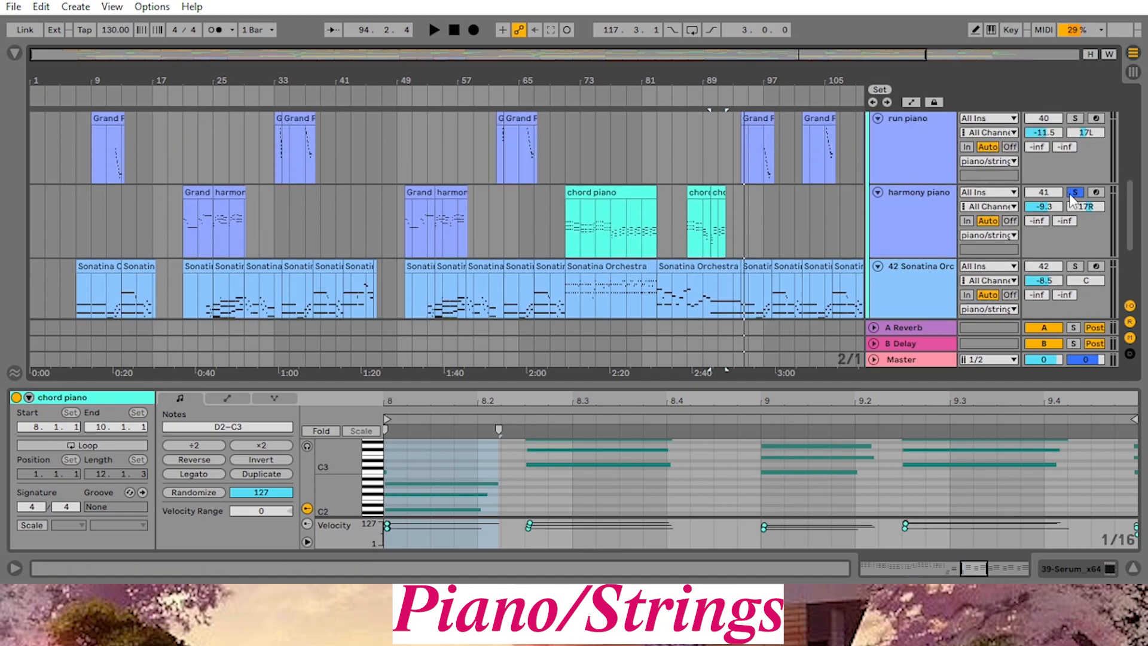
{"action": "left_click", "coordinate": [1077, 267]}
{"action": "left_click_drag", "start_coordinate": [105, 81], "coordinate": [98, 76]}
{"action": "scroll", "coordinate": [91, 127], "scroll_direction": "down", "scroll_amount": 2}
{"action": "left_click", "coordinate": [74, 97]}
Show the Sonatina Orchestra track's devices, view the notes of its first clip during playback, and stop playback
{"action": "left_click", "coordinate": [915, 225]}
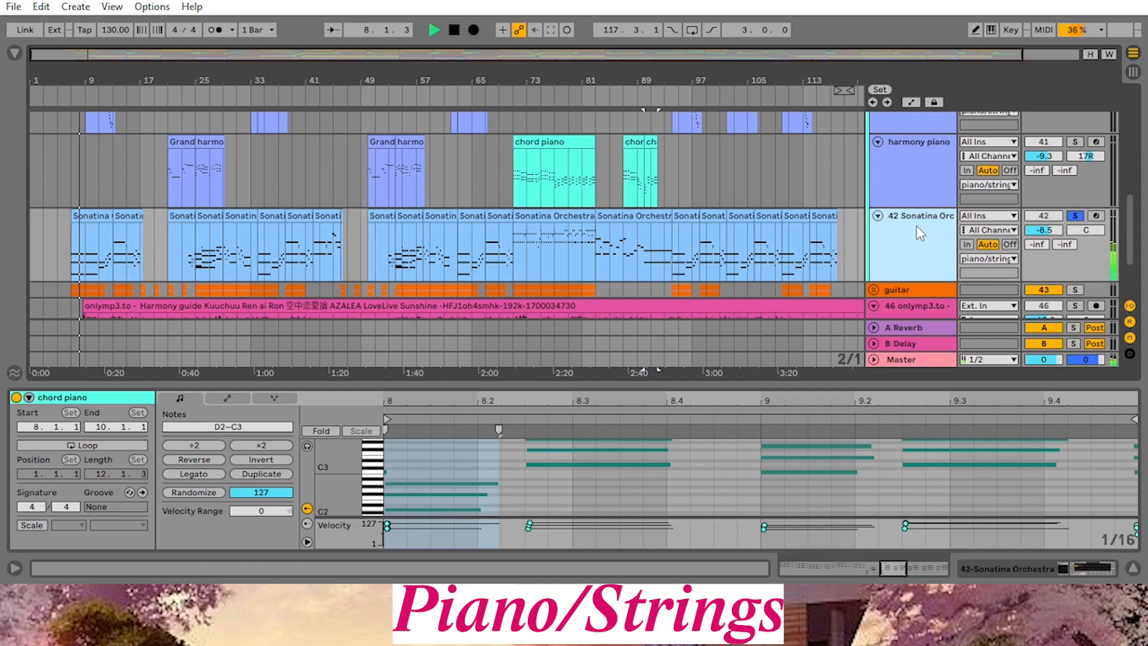
{"action": "left_click", "coordinate": [917, 226]}
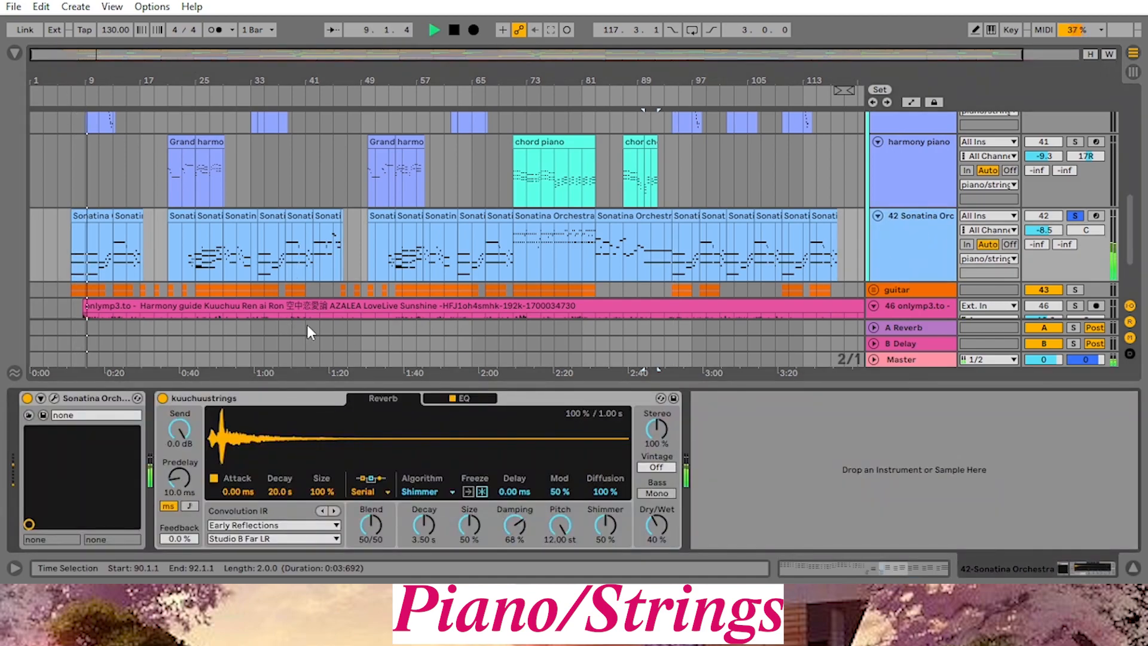
{"action": "left_click", "coordinate": [94, 223]}
{"action": "left_click_drag", "start_coordinate": [325, 471], "coordinate": [306, 471]}
{"action": "left_click", "coordinate": [457, 32]}
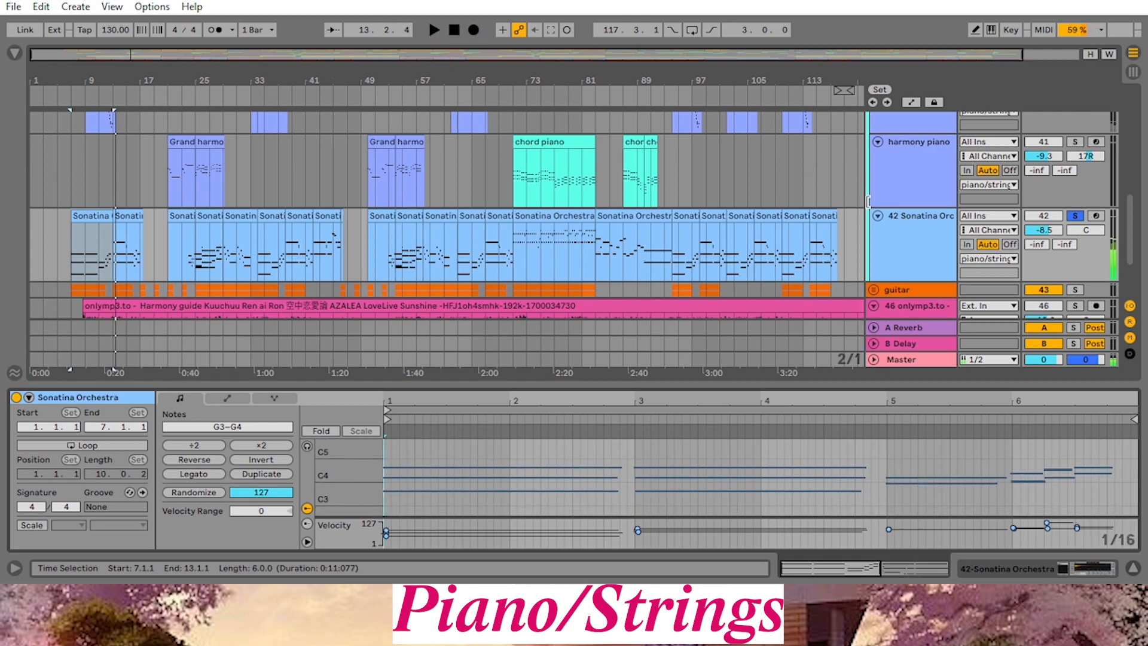
Open the Sonatina Orchestra instrument on track 42, check its selected violin preset, and close it
{"action": "left_click", "coordinate": [913, 235]}
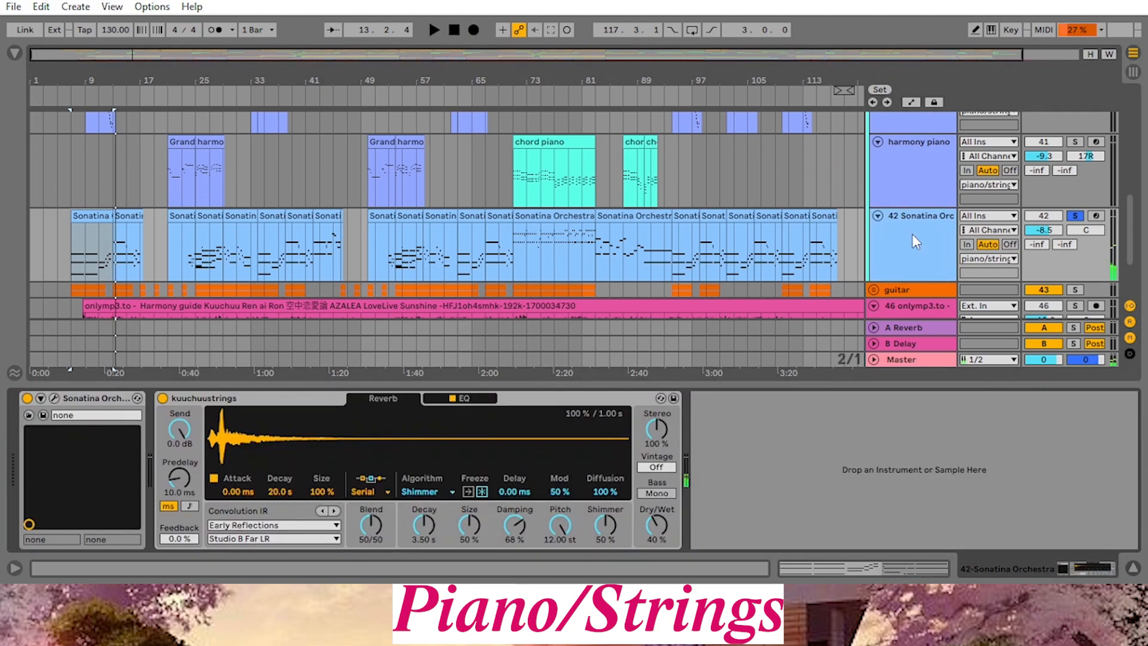
{"action": "left_click", "coordinate": [54, 398]}
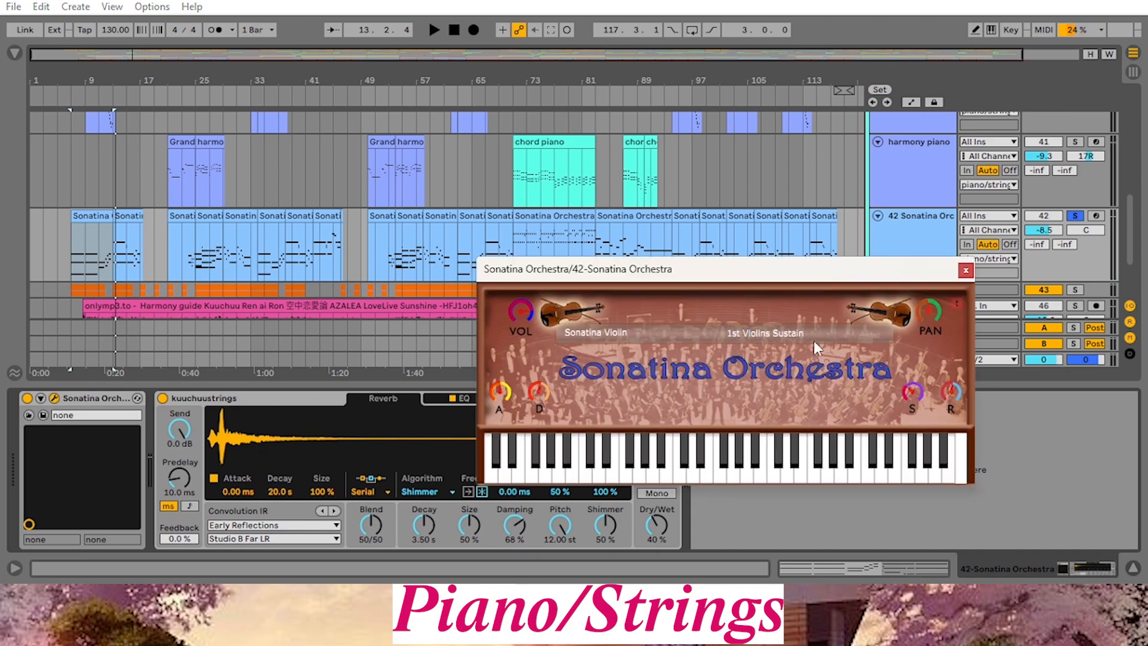
{"action": "left_click", "coordinate": [966, 270]}
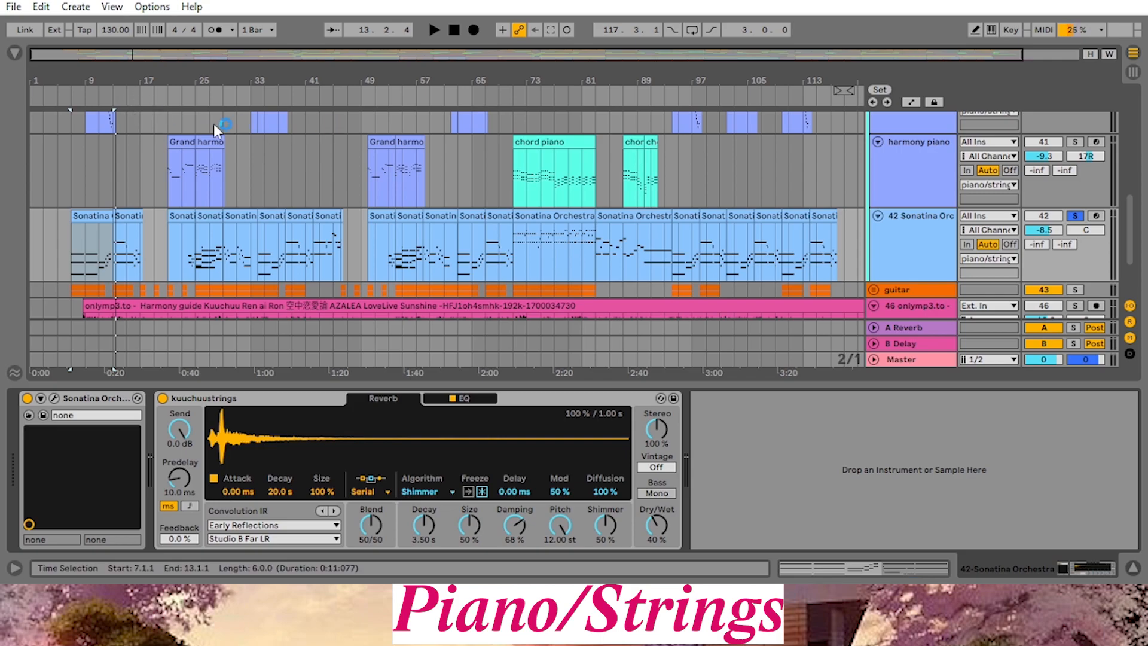
Play the strings from about bar 25, adding the track 46 reference audio, and view the notes of the clips at bars 25 and 29
{"action": "left_click", "coordinate": [195, 96]}
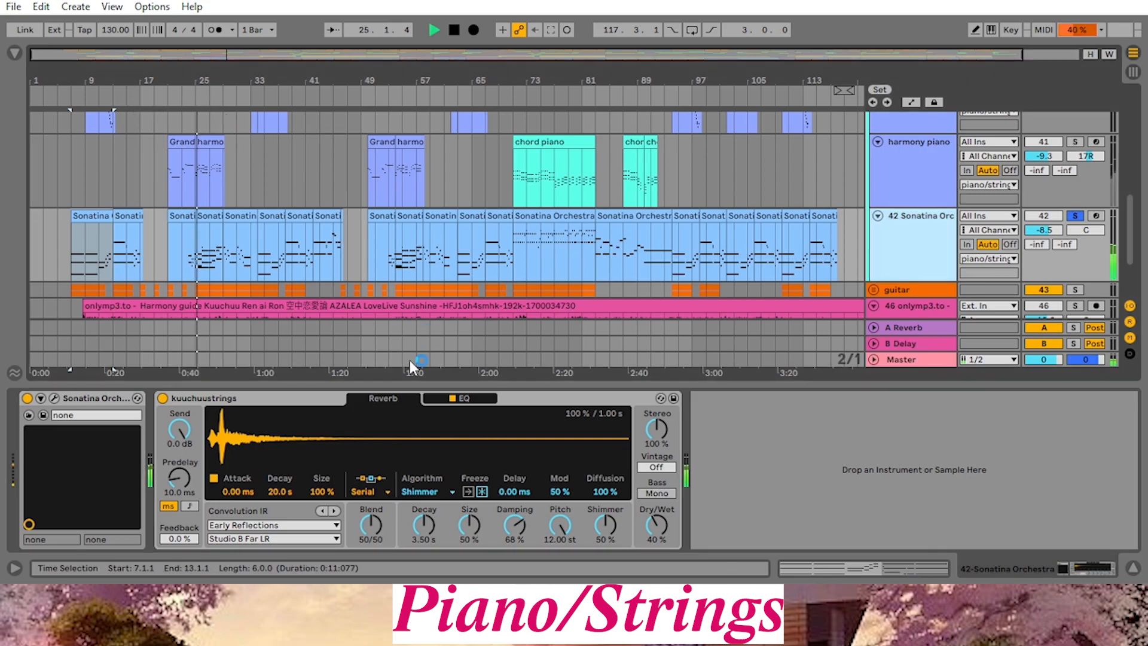
{"action": "double_click", "coordinate": [217, 224]}
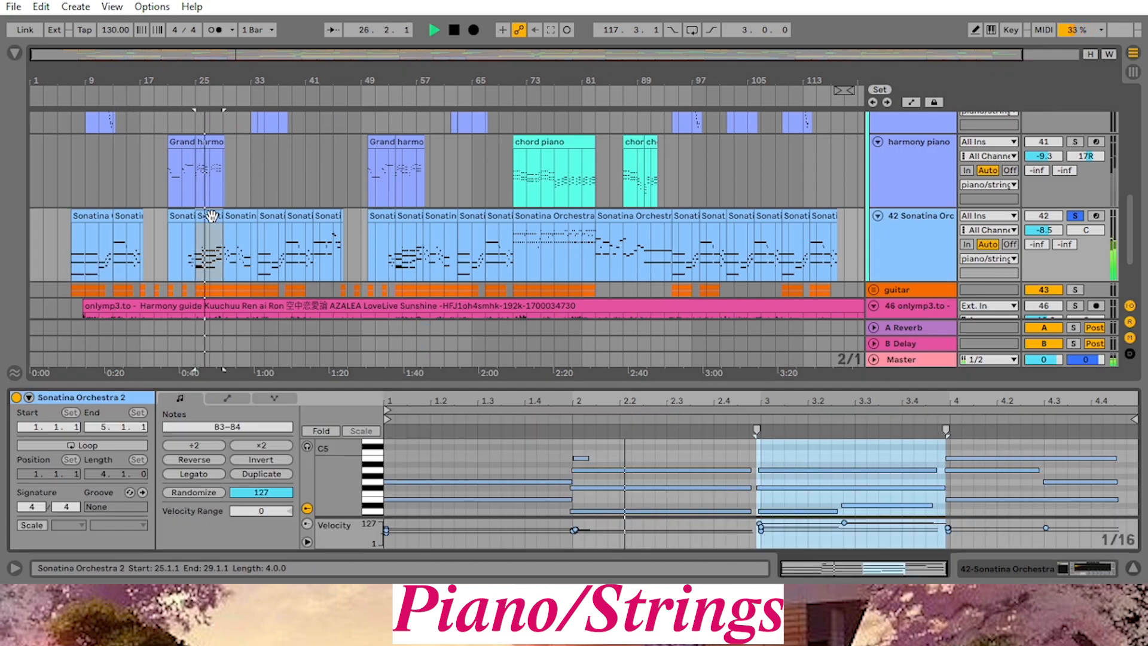
{"action": "scroll", "coordinate": [1126, 256], "scroll_direction": "down", "scroll_amount": 3}
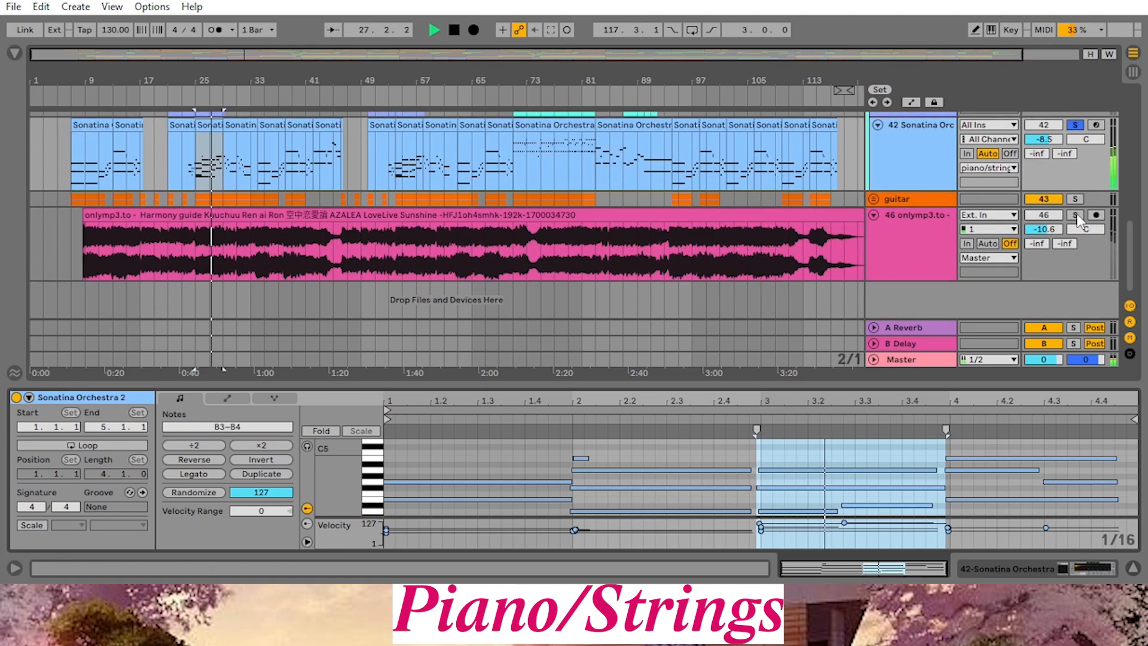
{"action": "left_click_drag", "start_coordinate": [353, 461], "coordinate": [329, 467]}
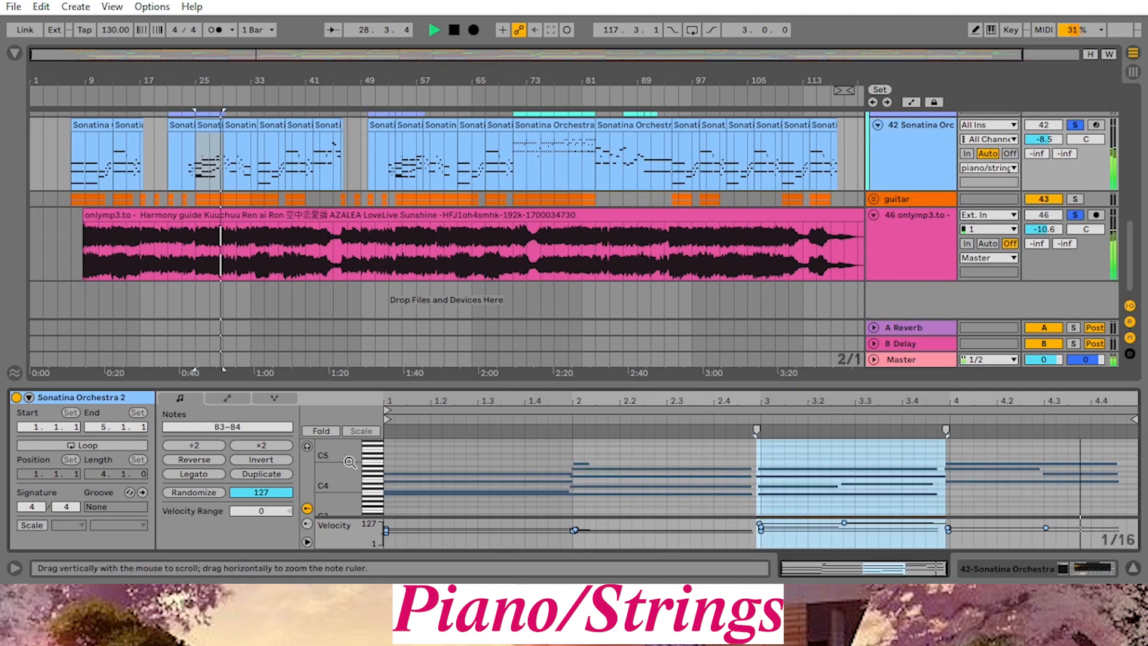
{"action": "left_click", "coordinate": [246, 130]}
{"action": "left_click_drag", "start_coordinate": [352, 470], "coordinate": [352, 458]}
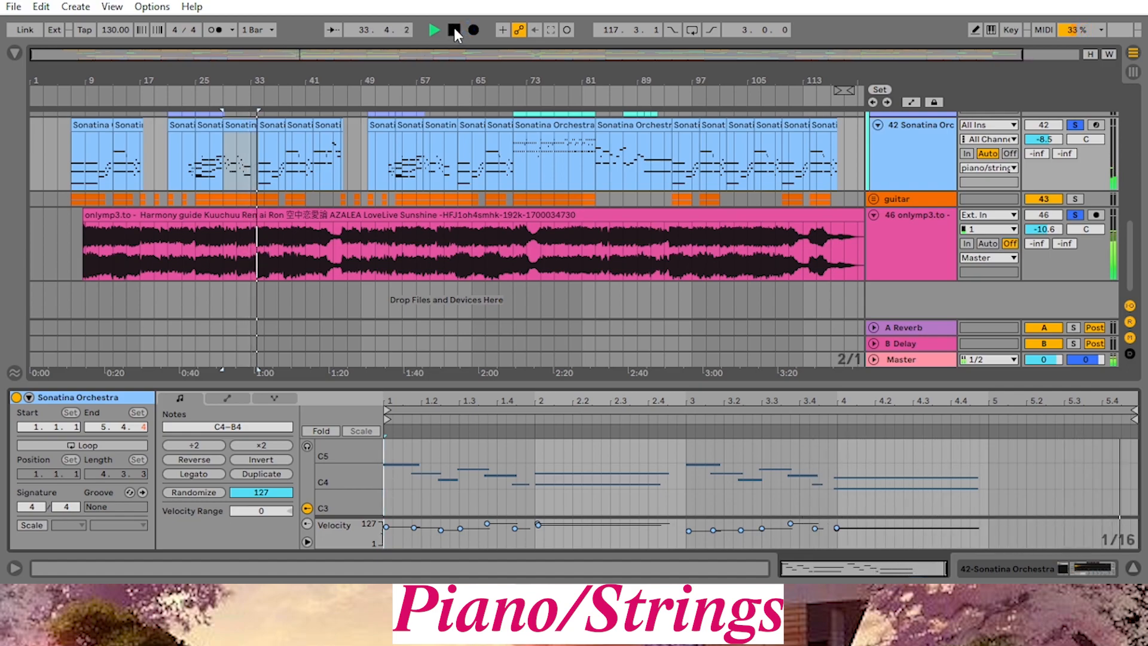
Play the Sonatina Orchestra track from about bar 71, open its instrument to check the violin preset, close it, and stop playback
{"action": "left_click", "coordinate": [454, 27]}
{"action": "scroll", "coordinate": [592, 164], "scroll_direction": "up", "scroll_amount": 5}
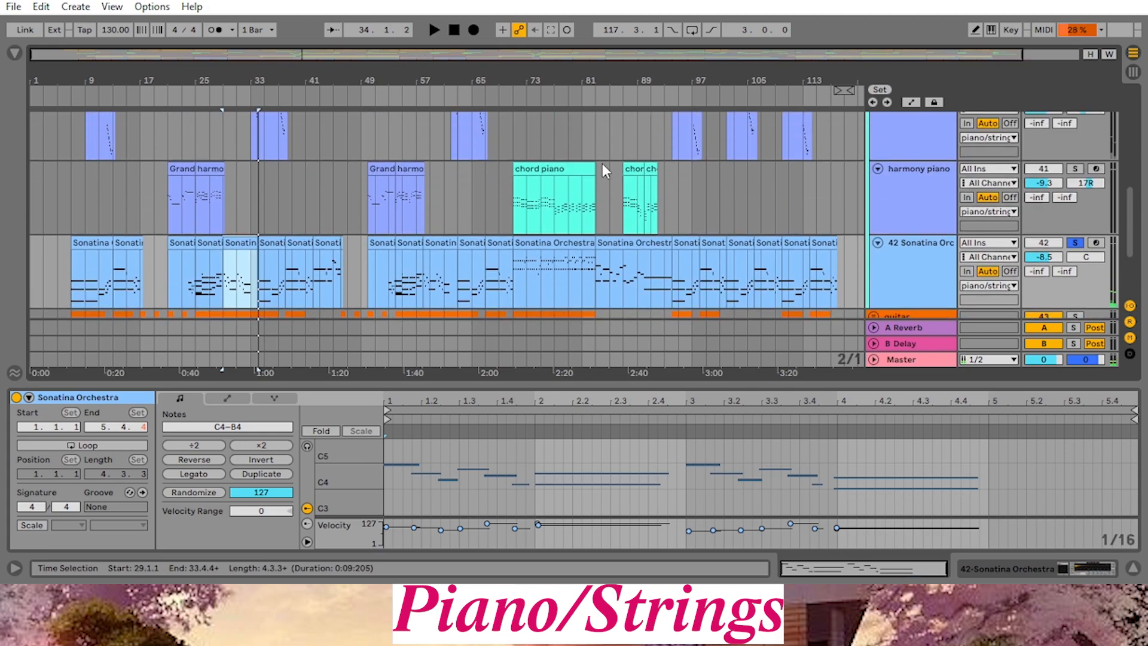
{"action": "left_click", "coordinate": [514, 97]}
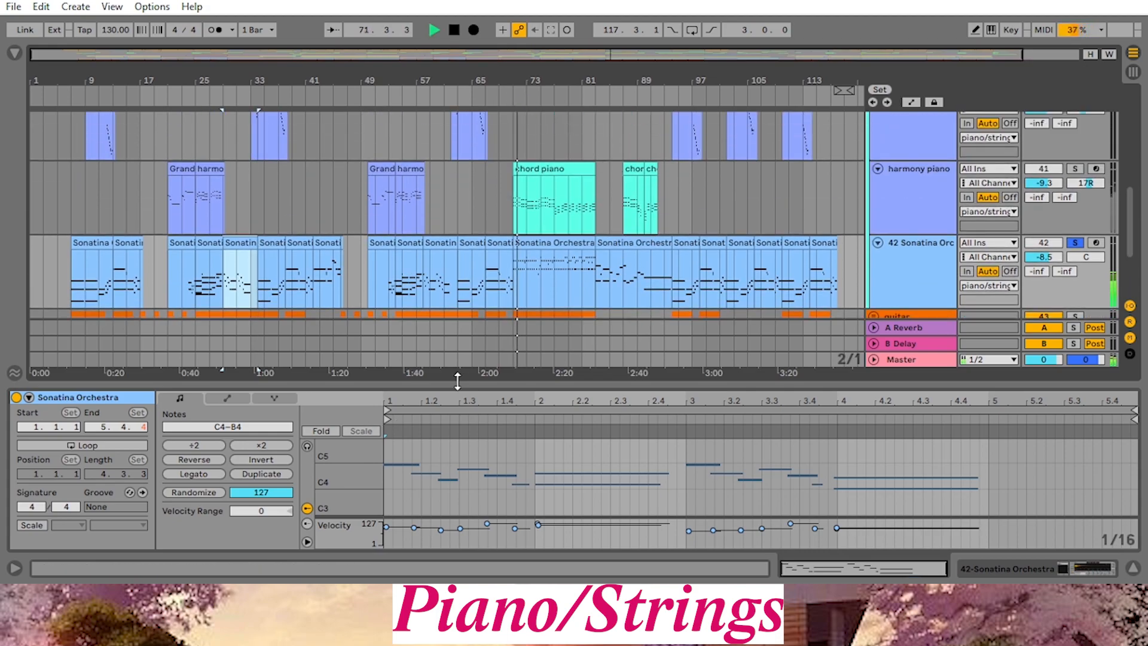
{"action": "left_click", "coordinate": [924, 261]}
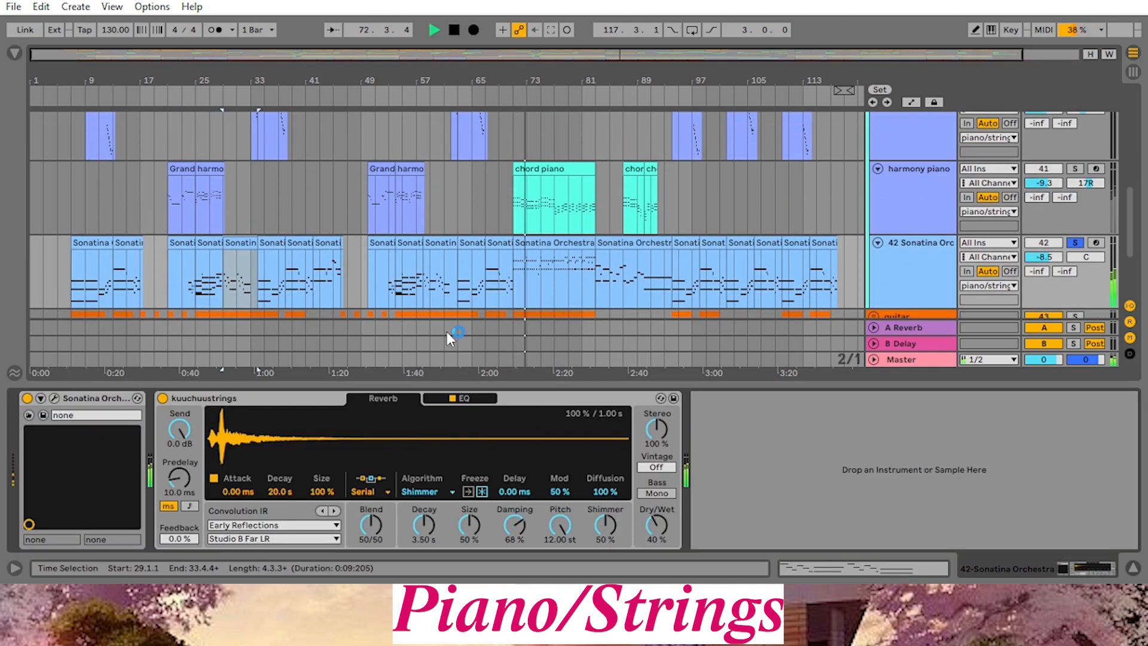
{"action": "left_click", "coordinate": [55, 398]}
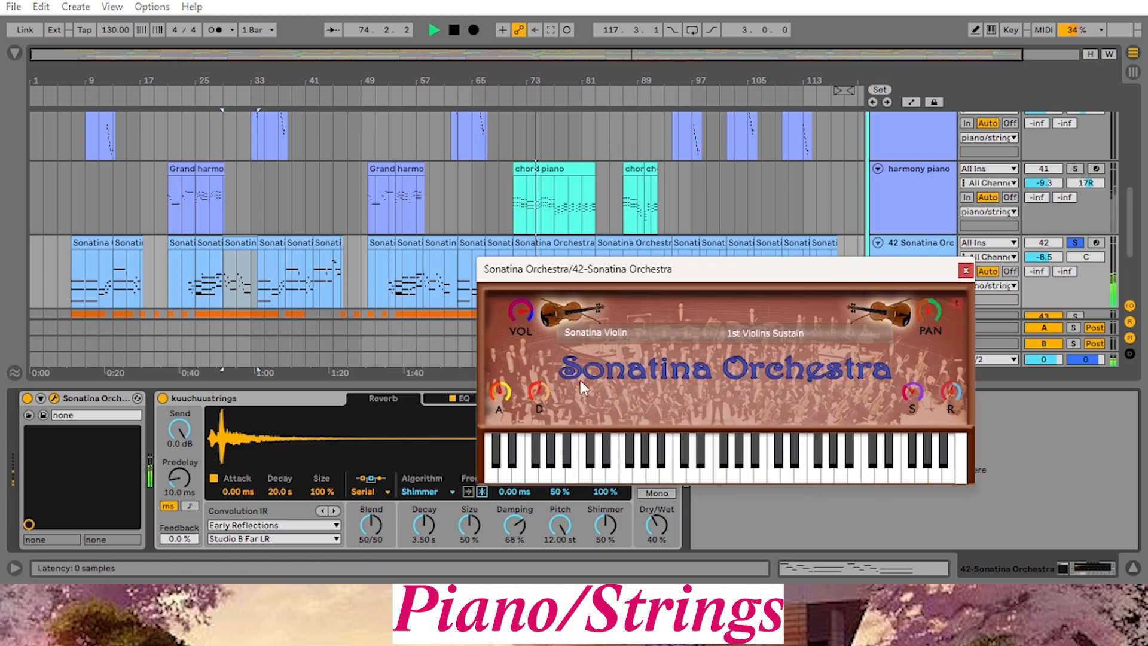
{"action": "left_click", "coordinate": [966, 272]}
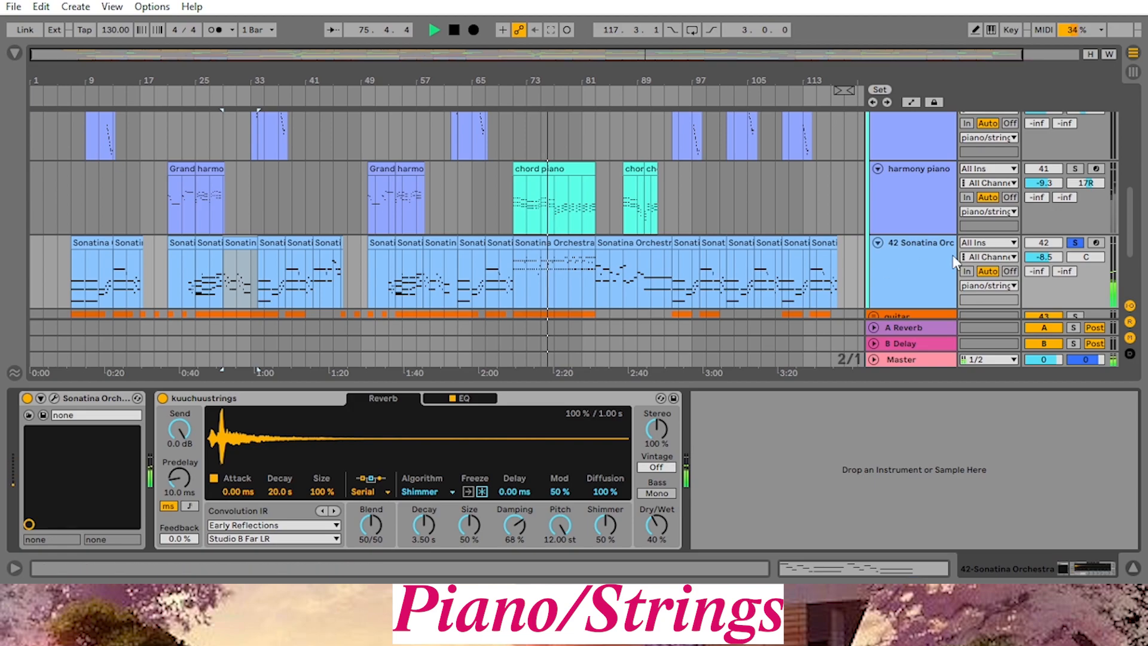
{"action": "left_click", "coordinate": [454, 30]}
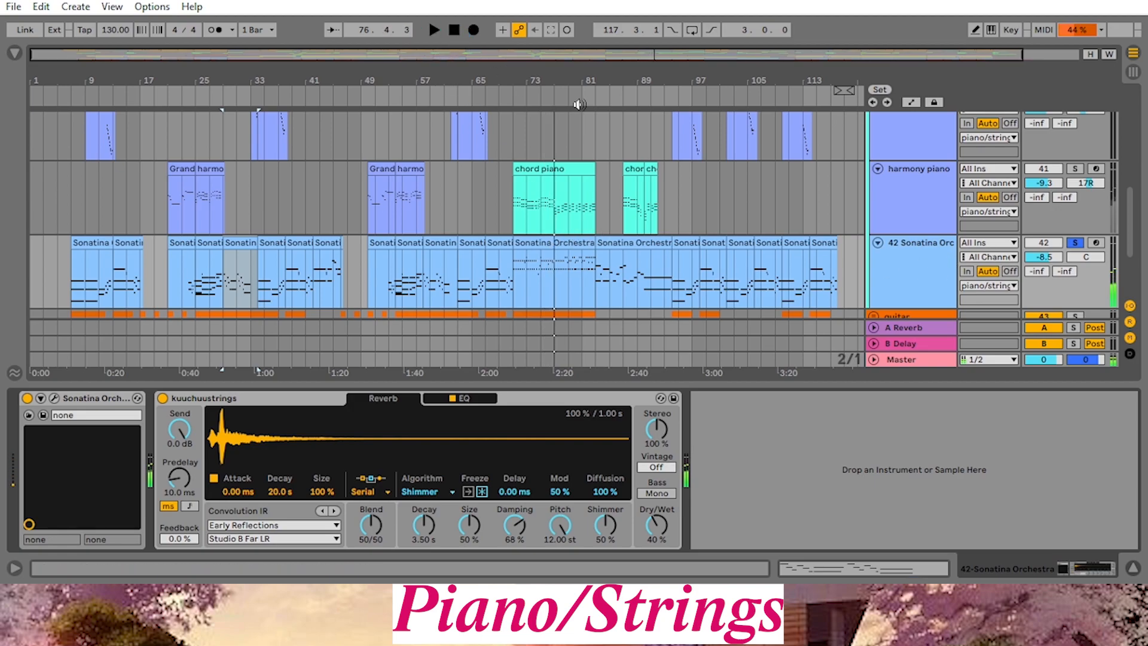
Play the strings from about bar 83, view the notes of the Sonatina Orchestra clip starting there, and stop playback
{"action": "left_click", "coordinate": [599, 105]}
{"action": "left_click", "coordinate": [646, 233]}
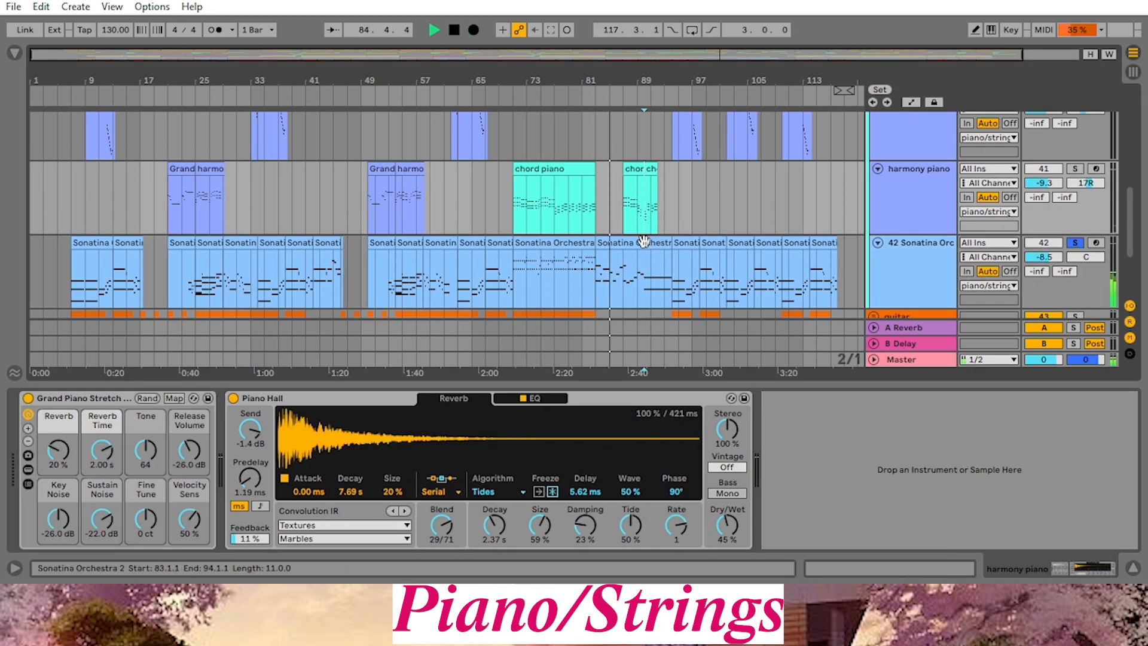
{"action": "left_click", "coordinate": [643, 241]}
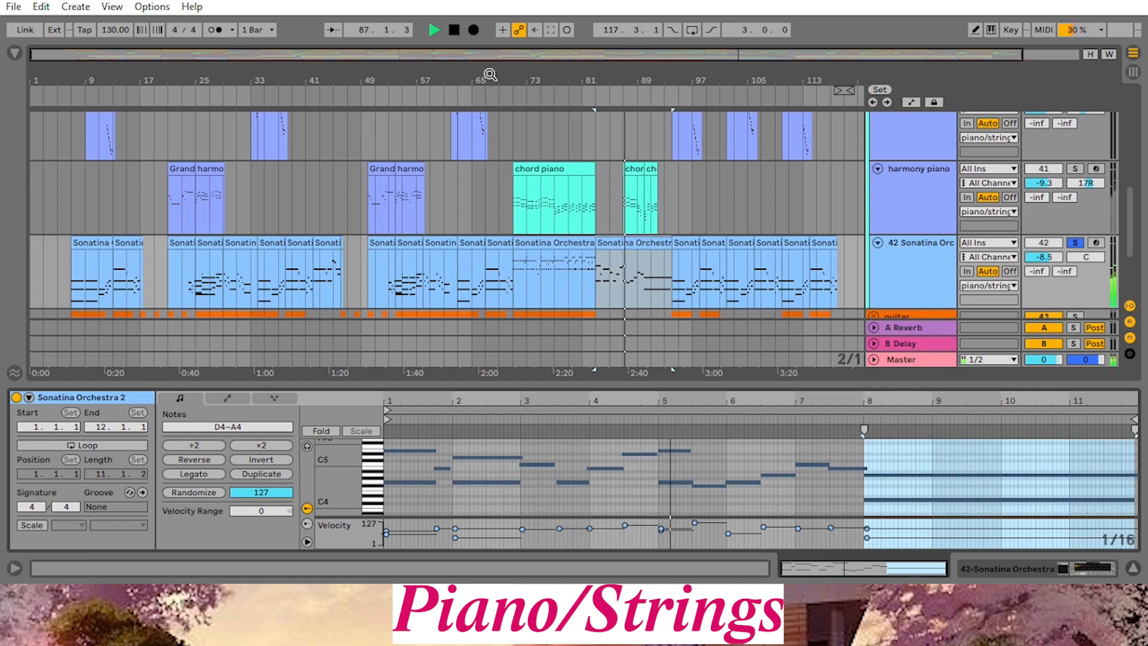
{"action": "key", "text": "space"}
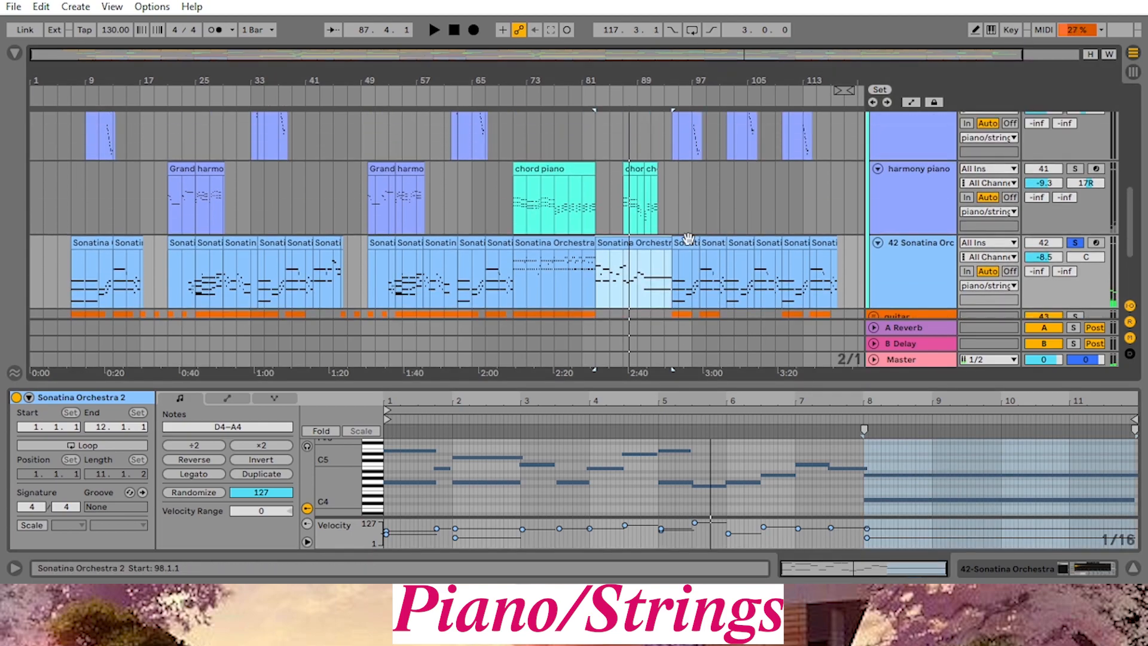
{"action": "left_click", "coordinate": [511, 260]}
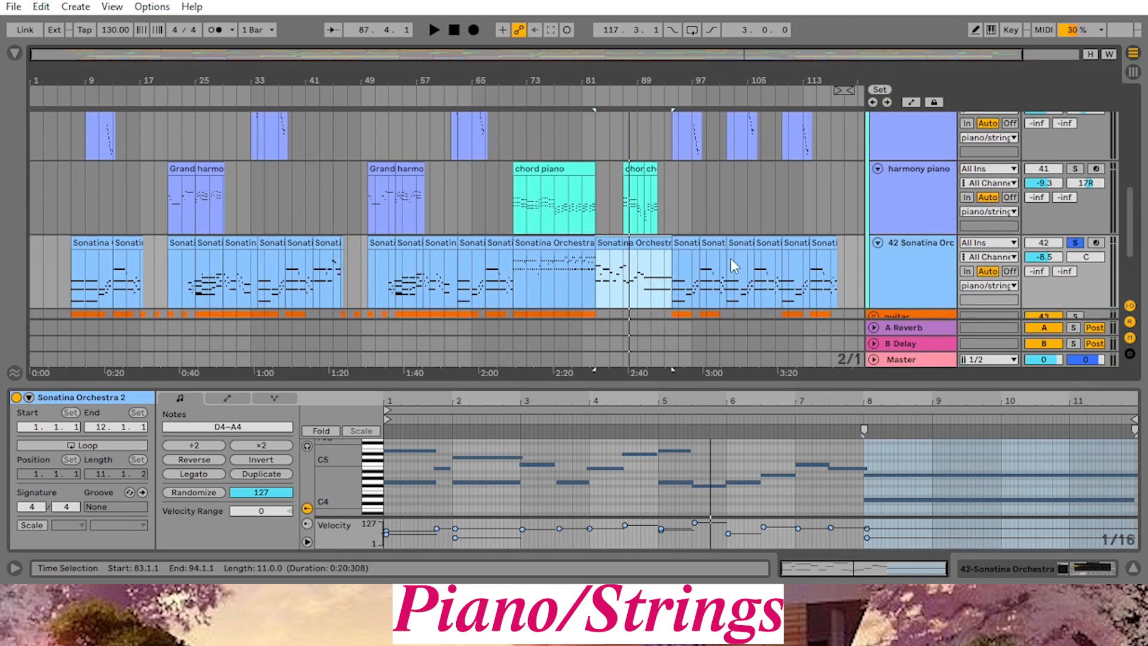
Move from the piano/strings group to the guitar group, select track 44, and solo the whole guitar group
{"action": "scroll", "coordinate": [947, 247], "scroll_direction": "up", "scroll_amount": 5}
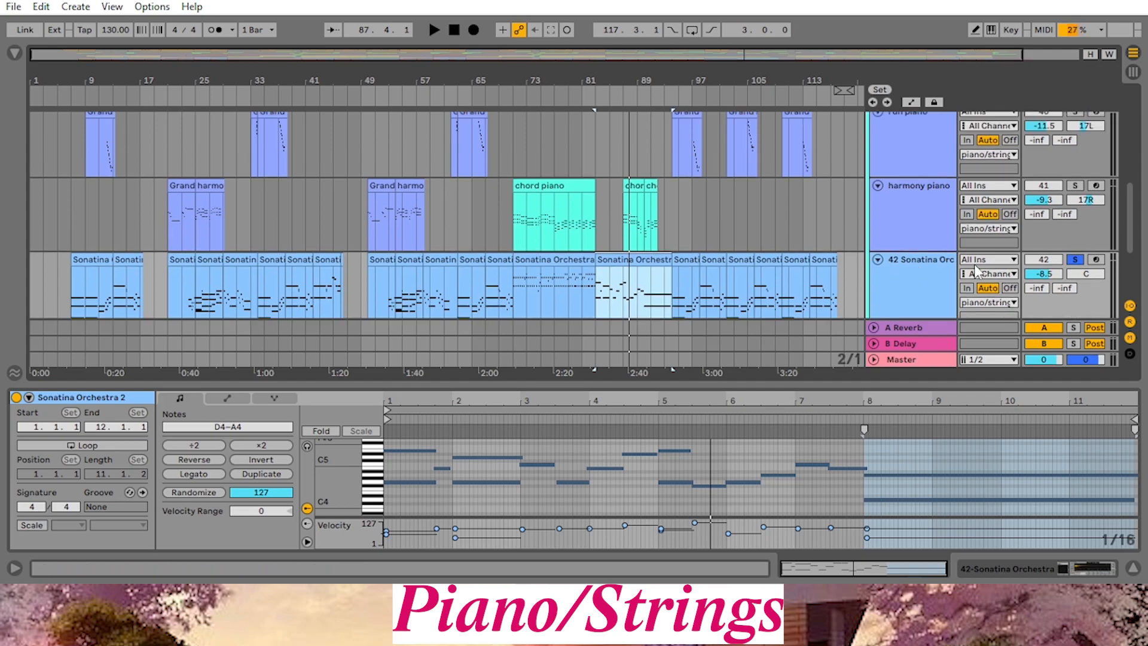
{"action": "scroll", "coordinate": [946, 246], "scroll_direction": "up", "scroll_amount": 3}
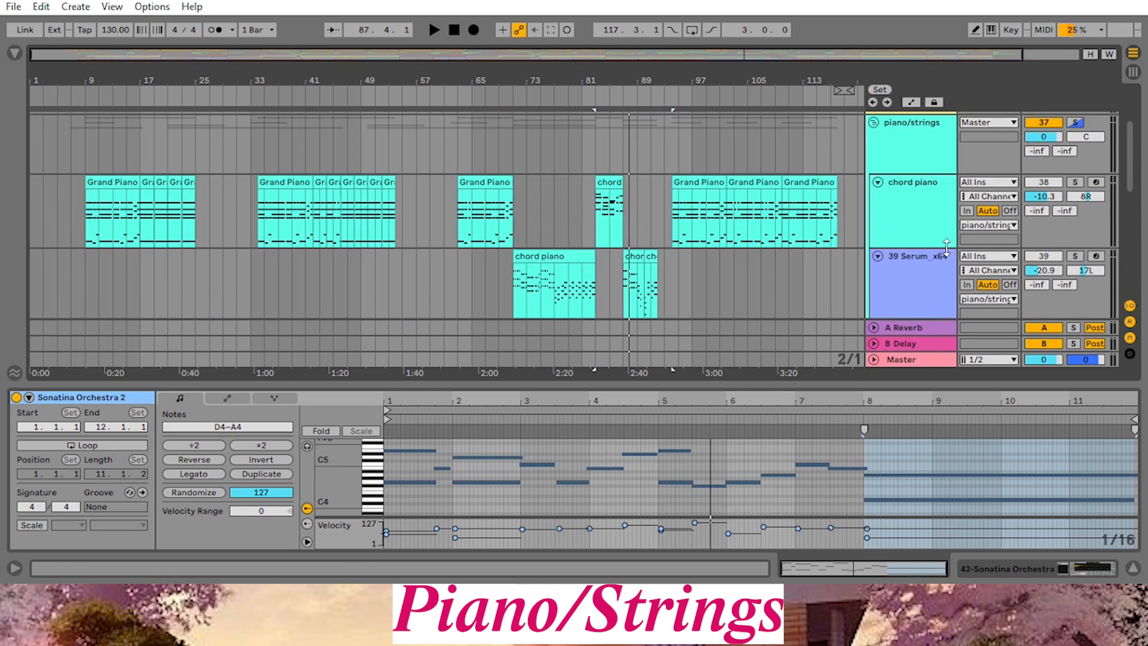
{"action": "scroll", "coordinate": [946, 247], "scroll_direction": "down", "scroll_amount": 3}
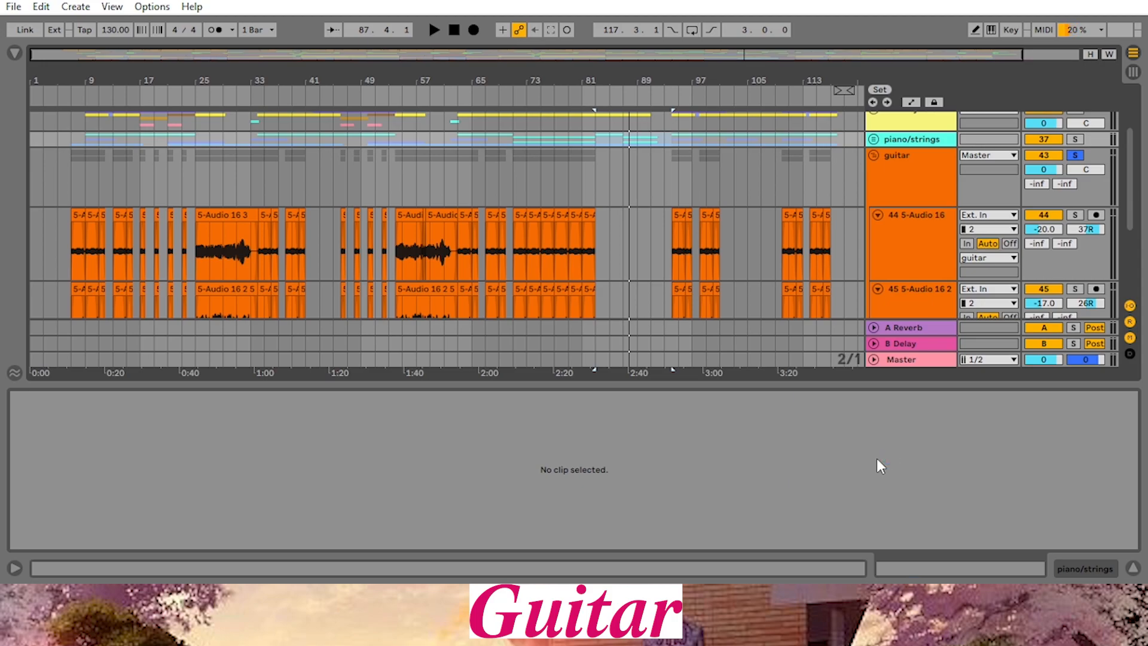
{"action": "scroll", "coordinate": [720, 242], "scroll_direction": "down", "scroll_amount": 2}
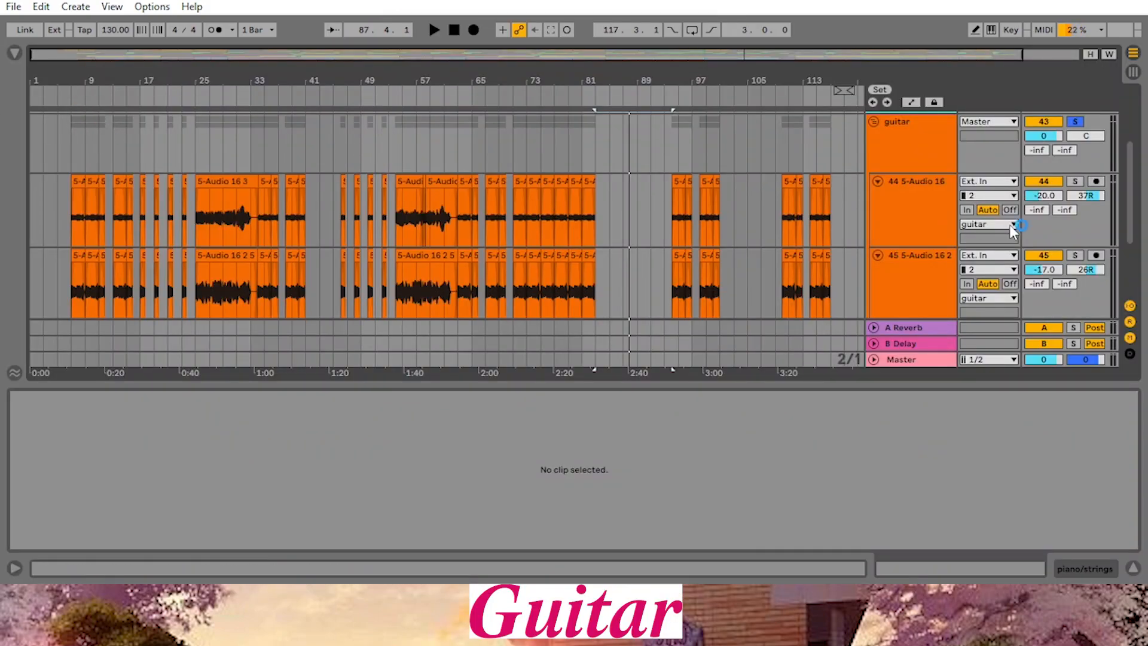
{"action": "left_click", "coordinate": [921, 213]}
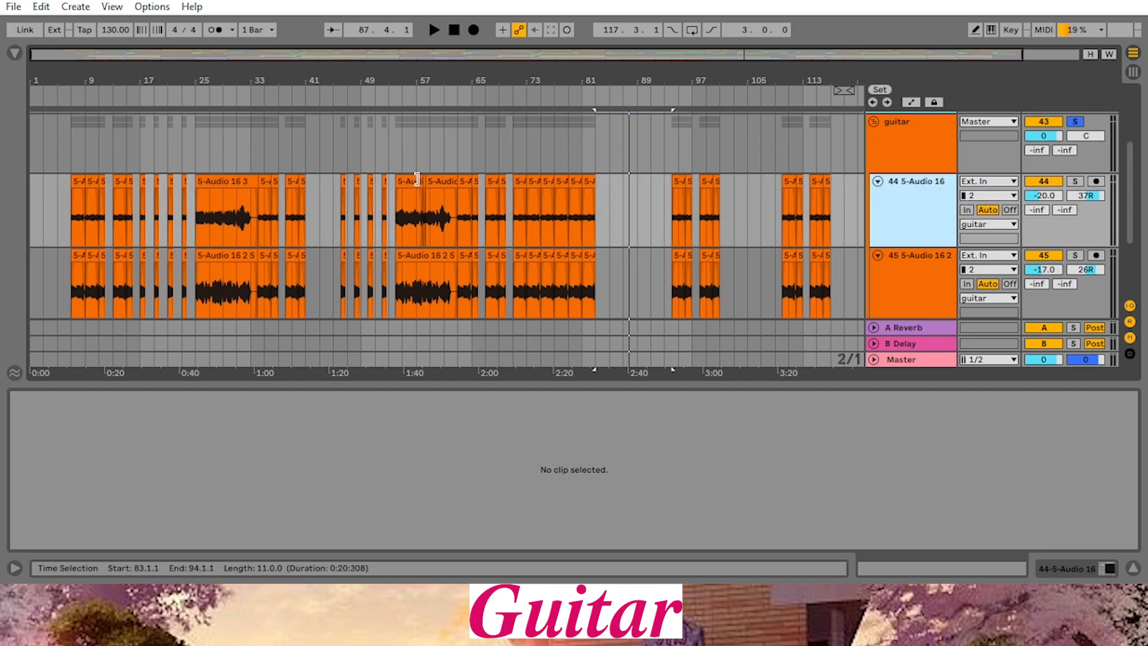
{"action": "left_click", "coordinate": [1075, 182]}
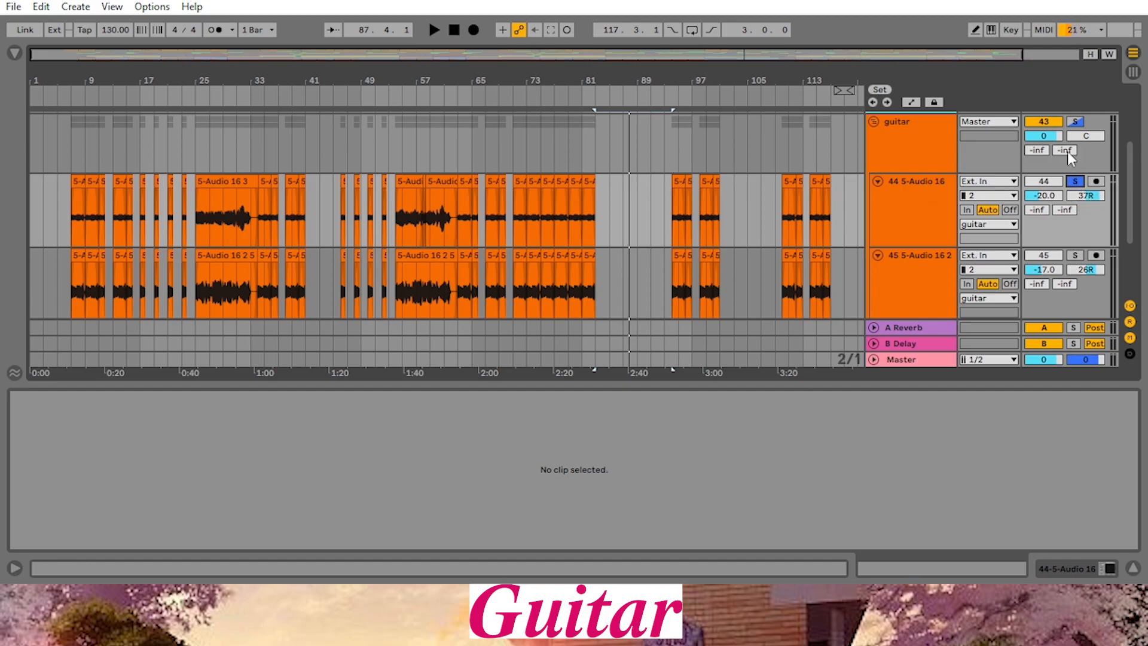
{"action": "left_click", "coordinate": [1074, 122]}
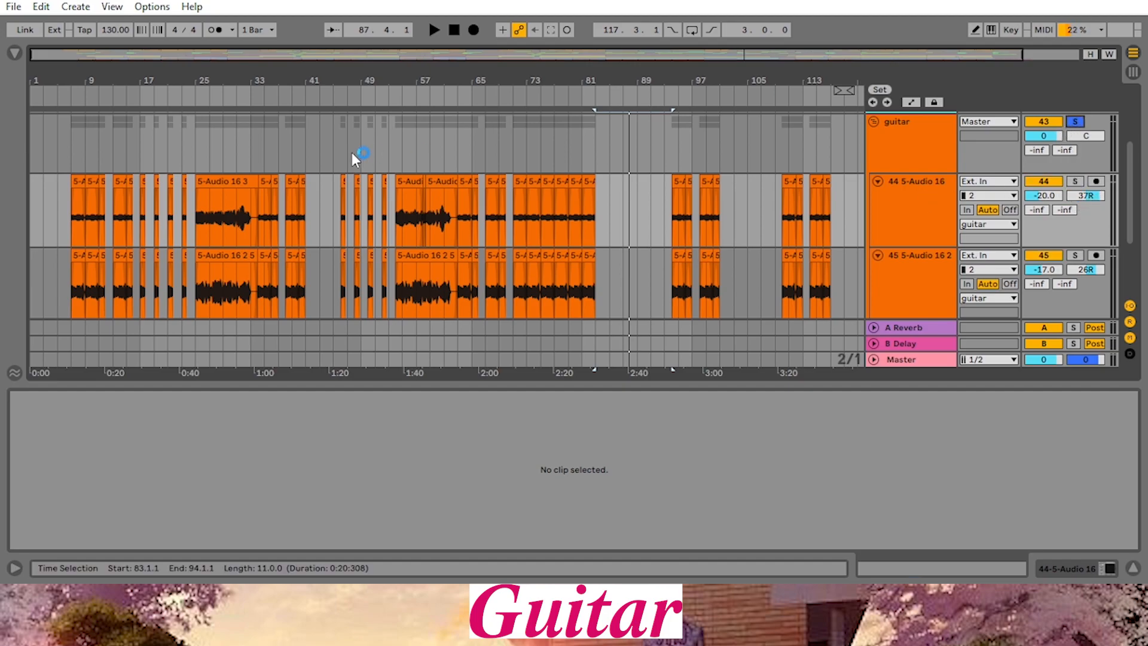
Play the guitars from about bar 7, soloing tracks 44 and 45 in turn before returning the solo to the guitar group
{"action": "left_click", "coordinate": [74, 94]}
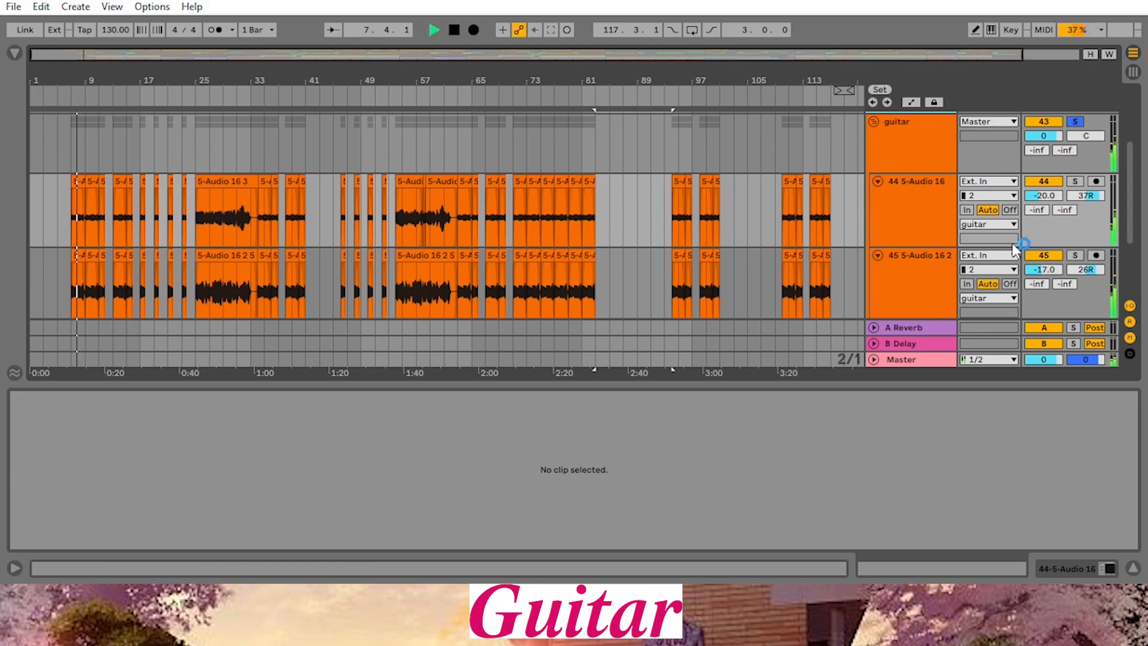
{"action": "left_click", "coordinate": [1076, 182]}
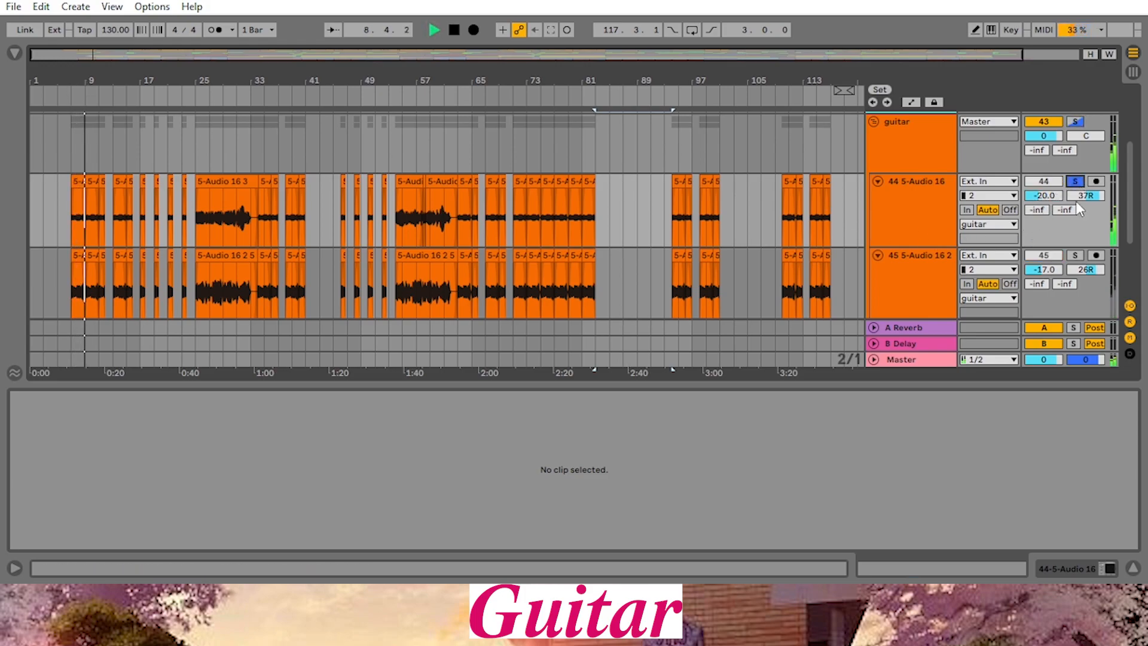
{"action": "left_click", "coordinate": [1076, 257]}
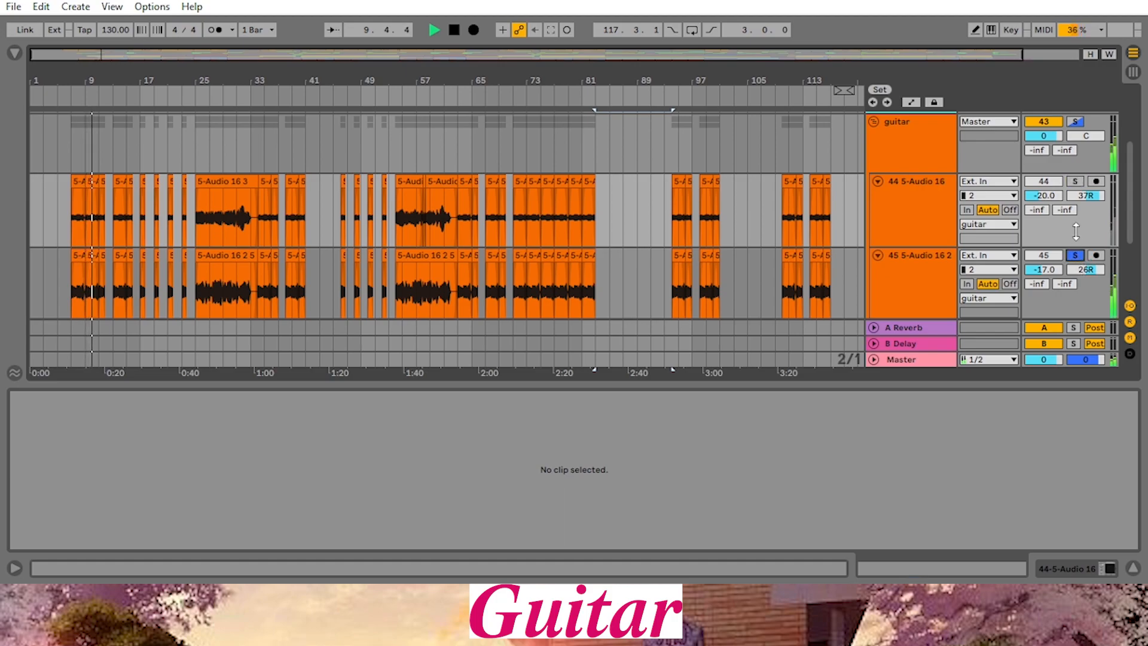
{"action": "left_click", "coordinate": [1075, 122]}
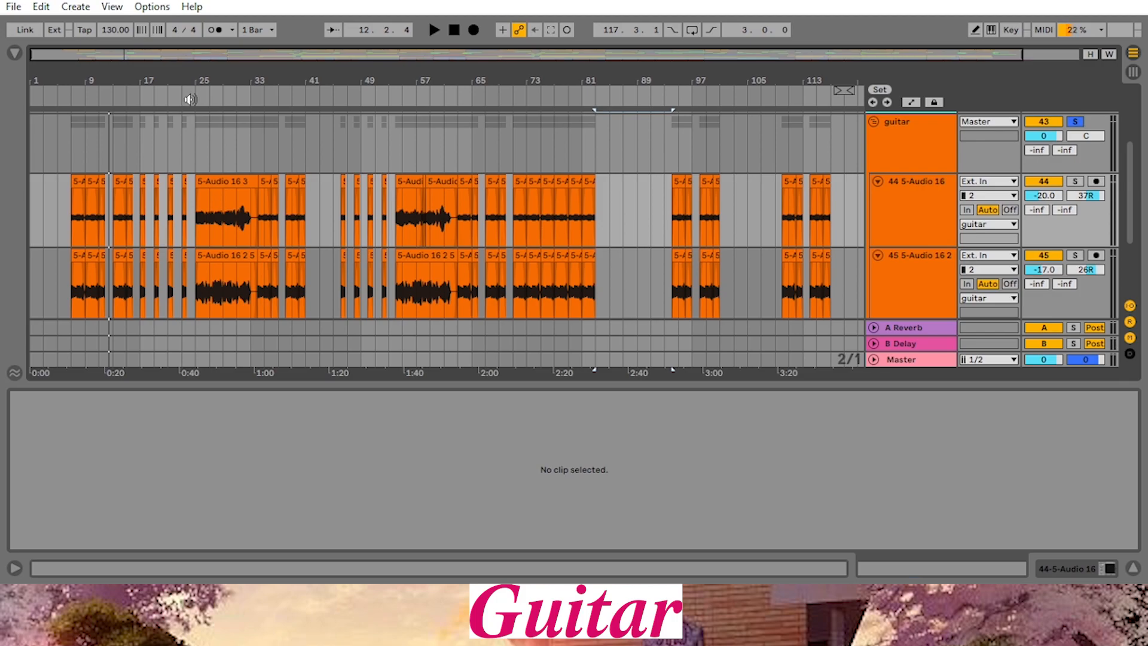
Play the guitar group from about bar 25 together with the soloed track 46 reference audio, and stop playback
{"action": "left_click", "coordinate": [192, 100]}
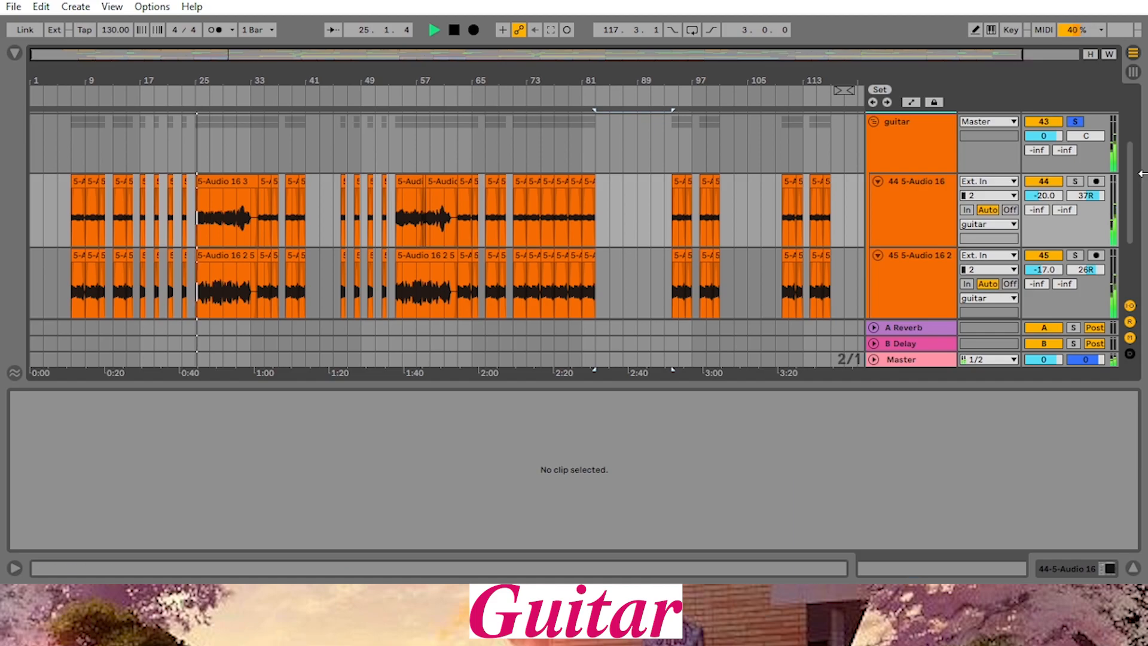
{"action": "scroll", "coordinate": [1132, 176], "scroll_direction": "down", "scroll_amount": 2}
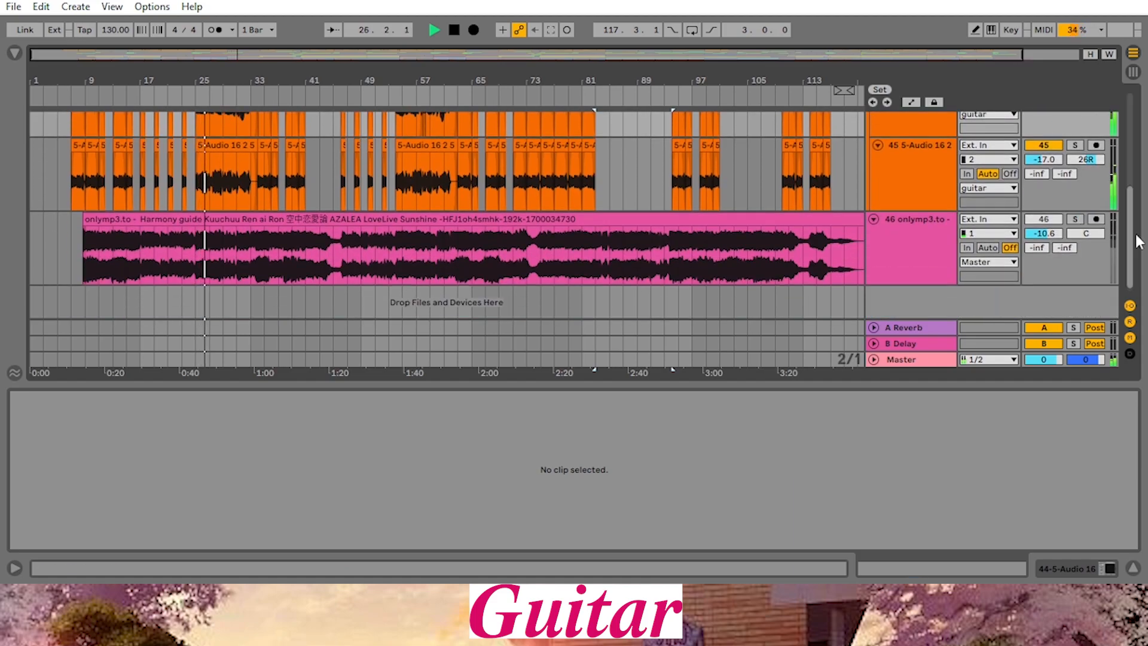
{"action": "scroll", "coordinate": [1134, 219], "scroll_direction": "down", "scroll_amount": 1}
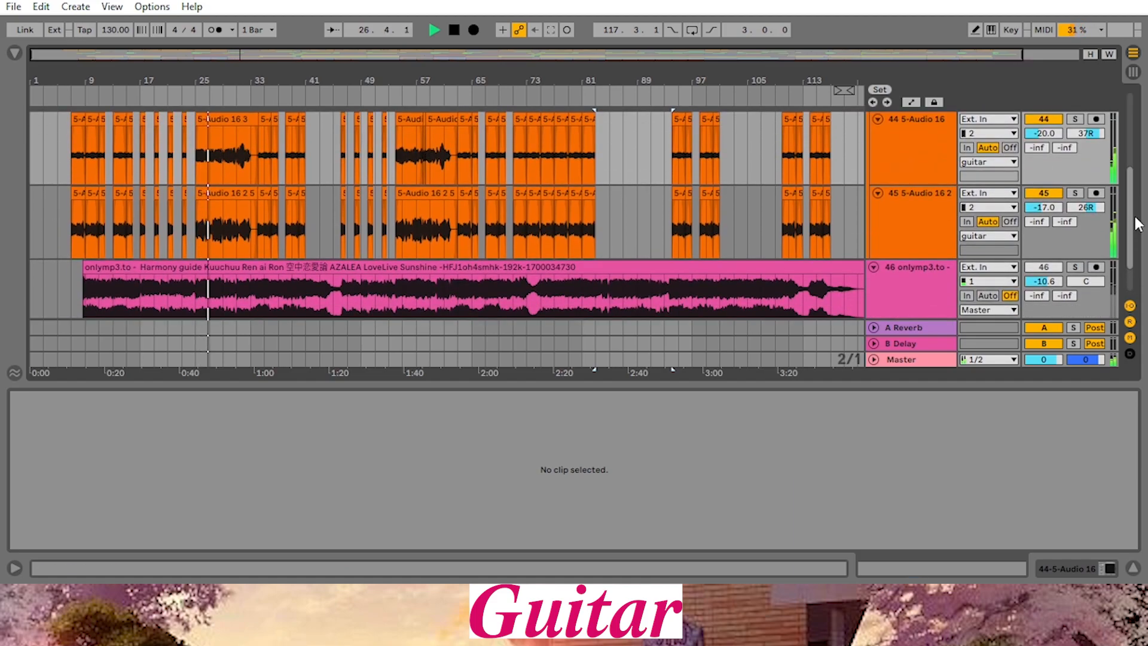
{"action": "left_click", "coordinate": [1076, 268]}
{"action": "scroll", "coordinate": [1137, 260], "scroll_direction": "up", "scroll_amount": 3}
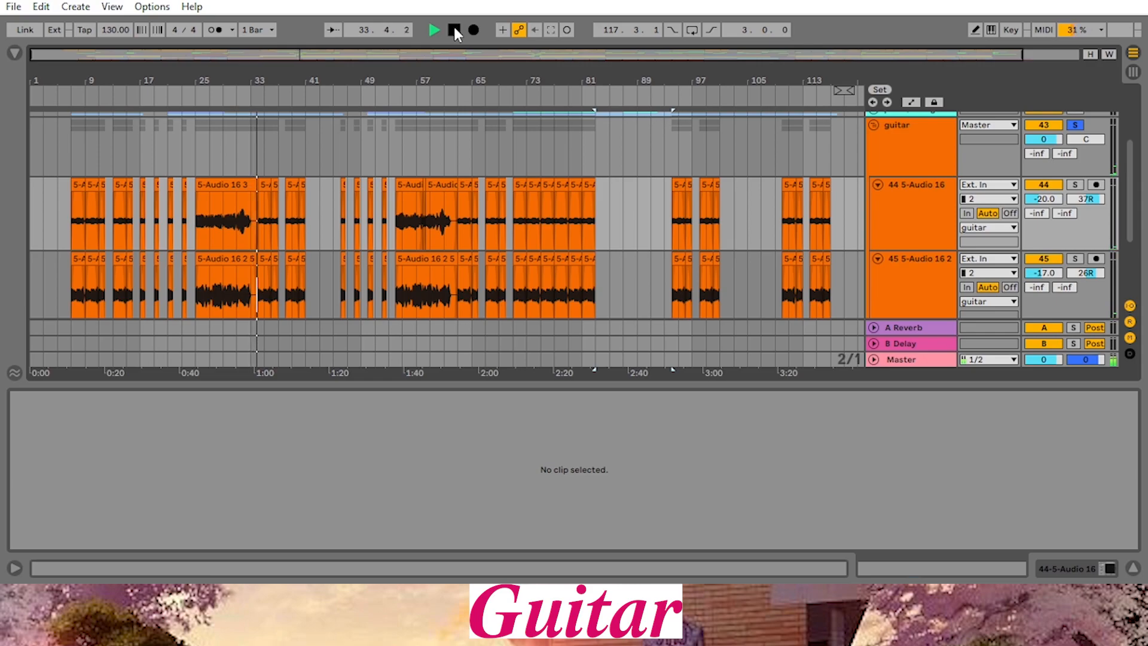
{"action": "left_click", "coordinate": [456, 34]}
Examine the Guitar Rig 6 preset and its amp and effect modules on guitar tracks 44 and 45, and close the plug-in
{"action": "left_click", "coordinate": [930, 197]}
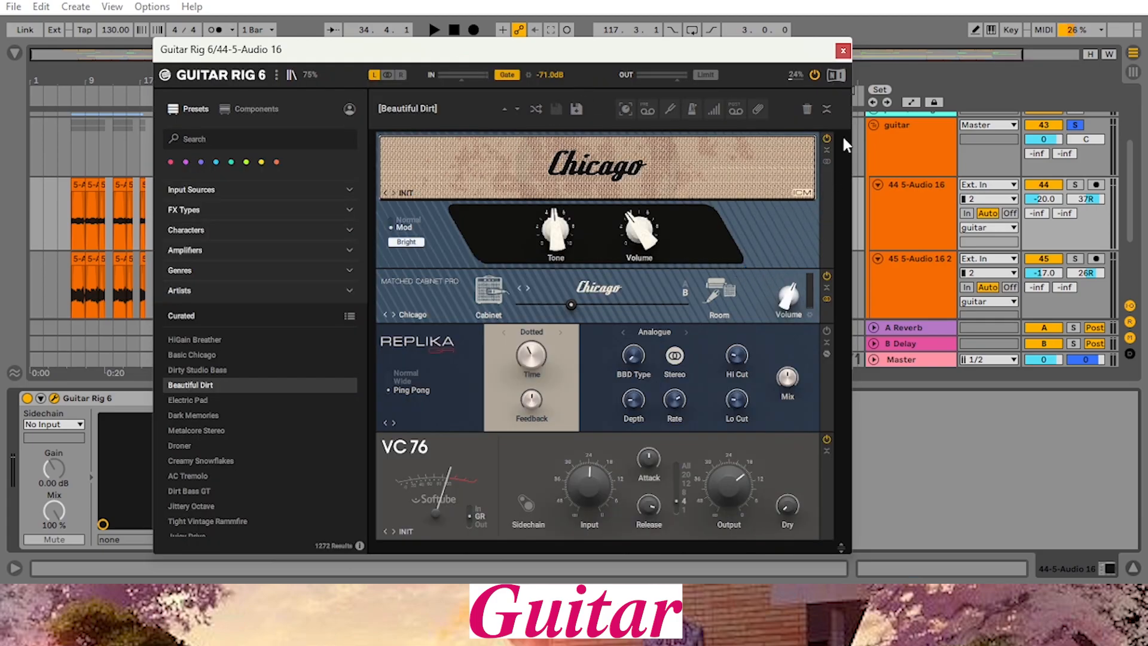
{"action": "left_click", "coordinate": [921, 222]}
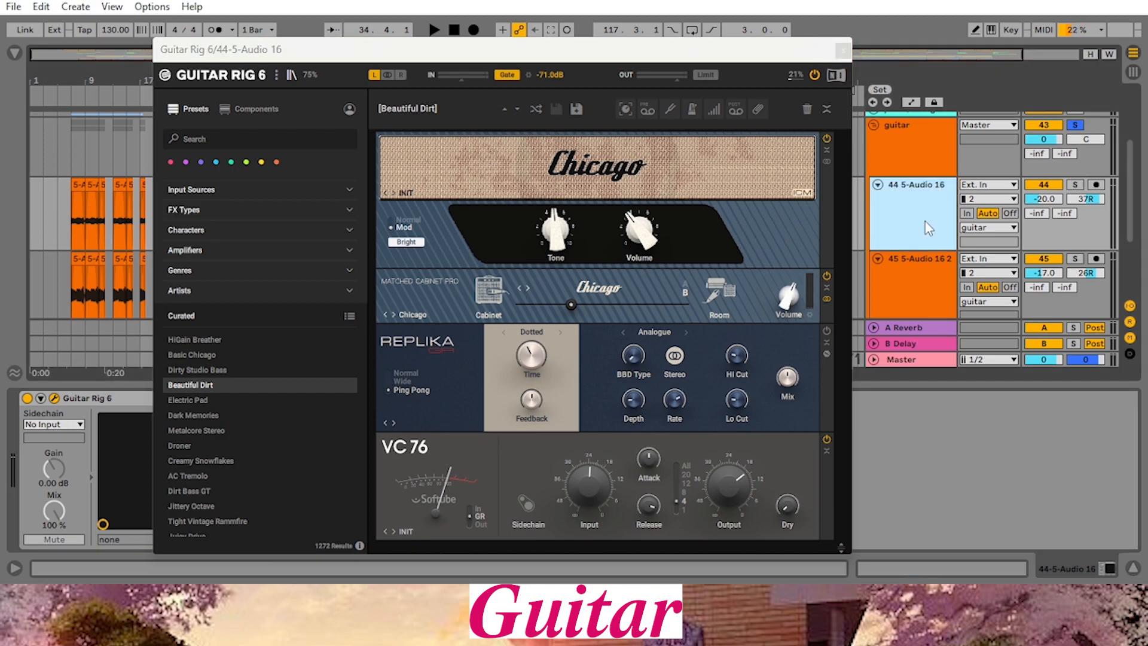
{"action": "left_click", "coordinate": [928, 270]}
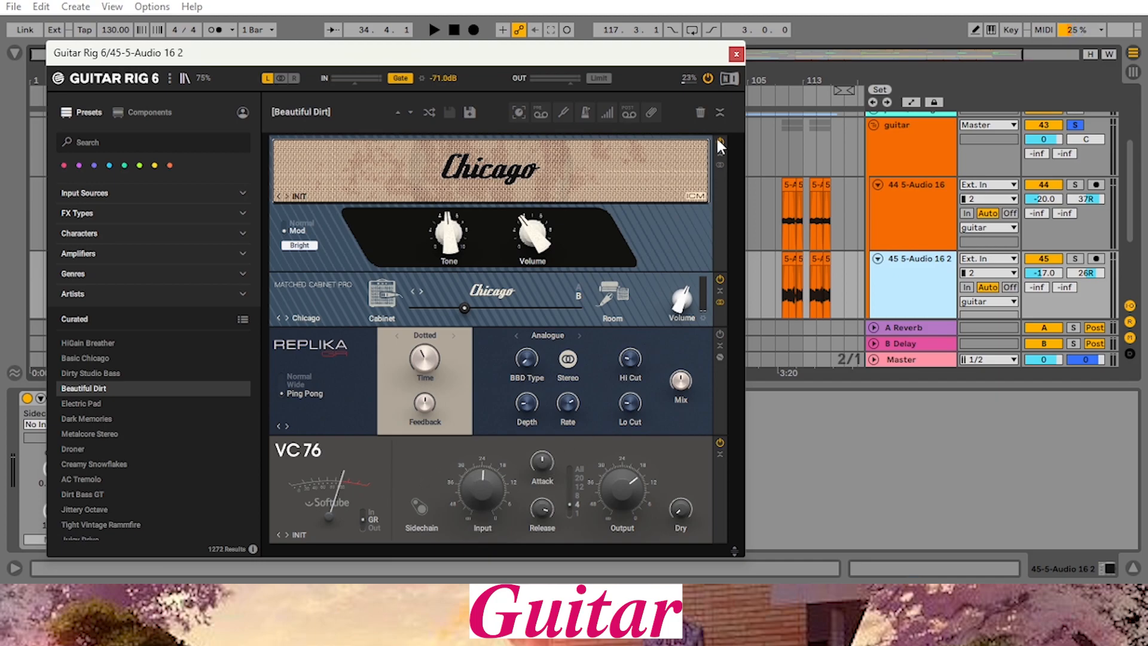
{"action": "left_click", "coordinate": [736, 55]}
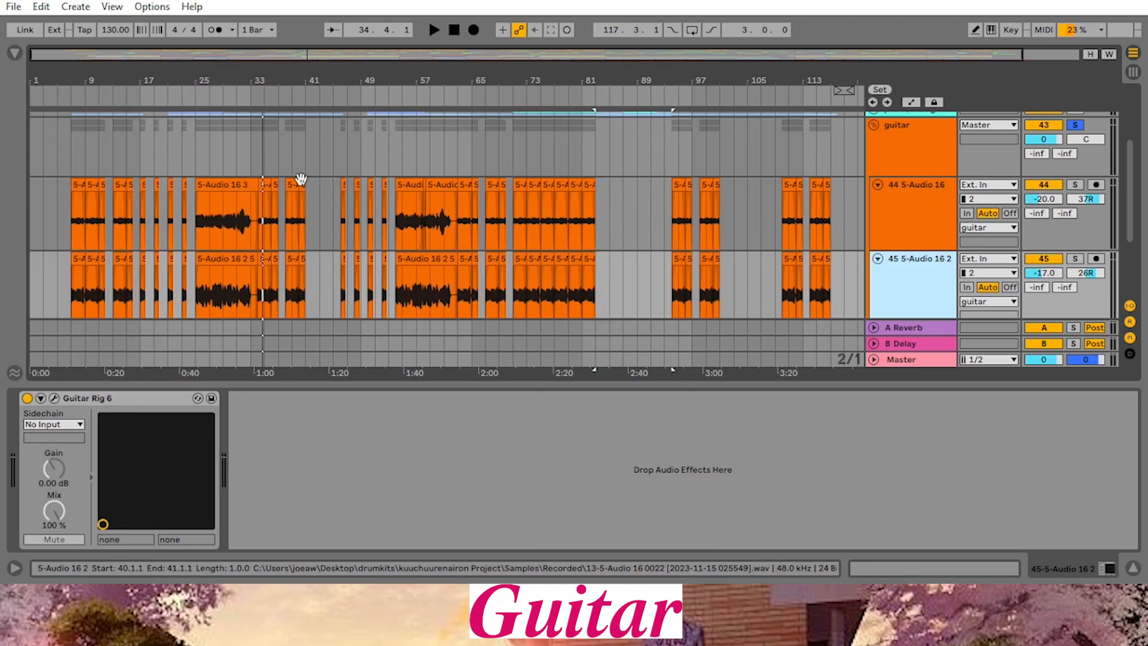
{"action": "scroll", "coordinate": [616, 222], "scroll_direction": "down", "scroll_amount": 1}
{"action": "scroll", "coordinate": [571, 211], "scroll_direction": "down", "scroll_amount": 1}
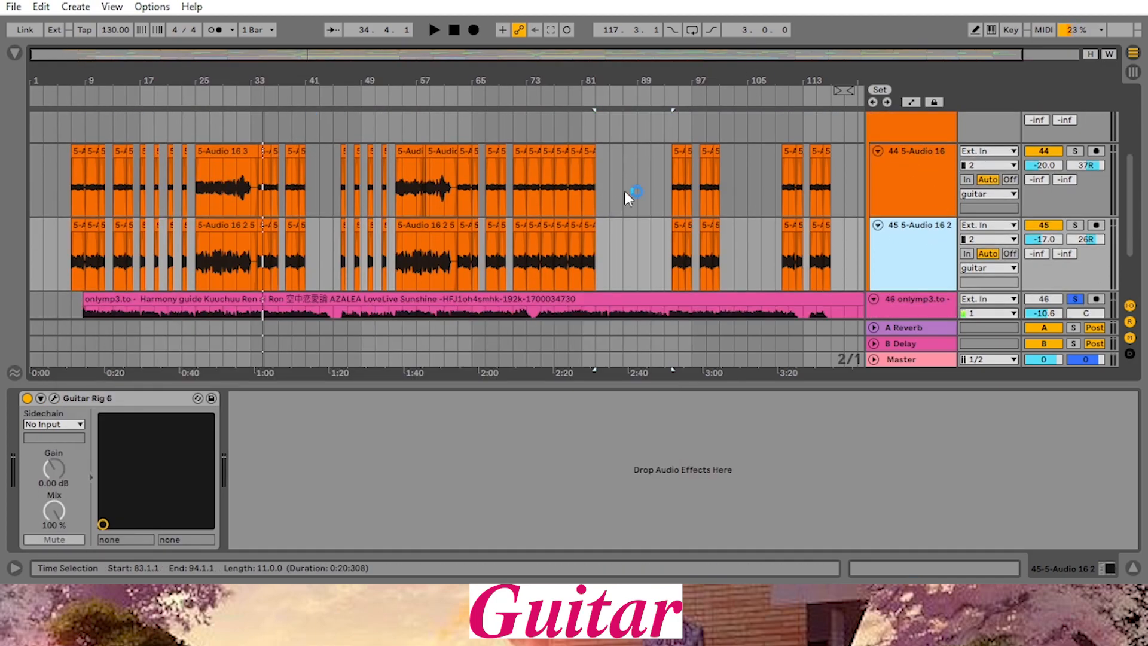